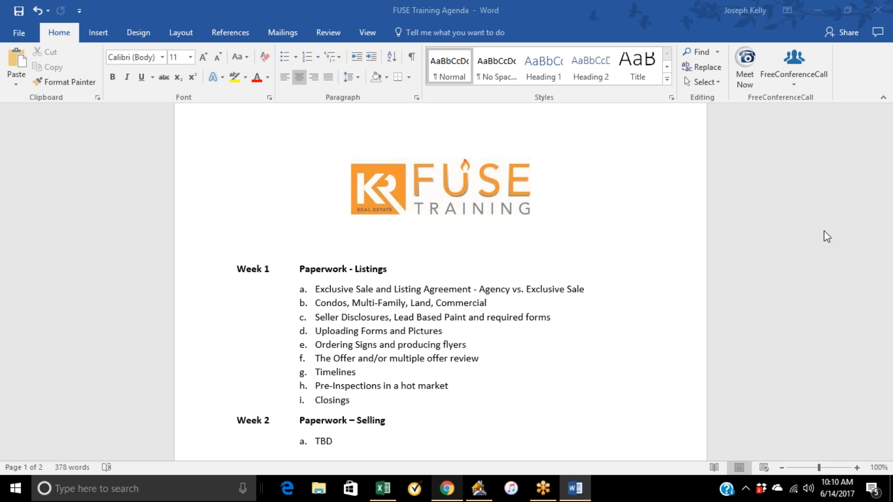
Minimize the training agenda document and open a new tab in Chrome.
scroll(644, 199, "down", 2)
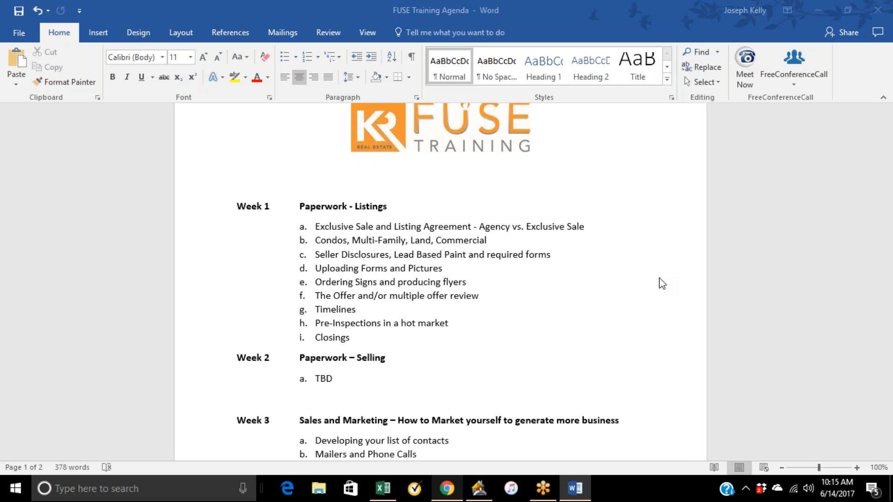
scroll(668, 277, "up", 1)
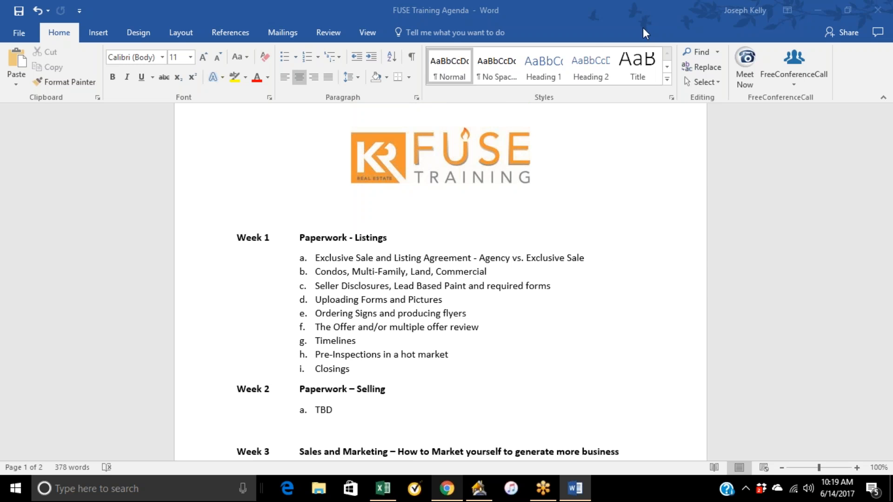
left_click(575, 489)
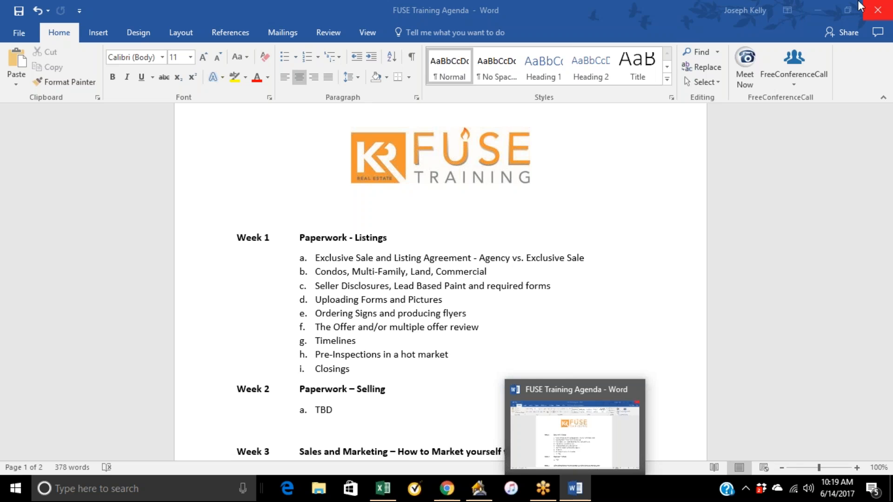
left_click(818, 10)
left_click(446, 488)
left_click(147, 10)
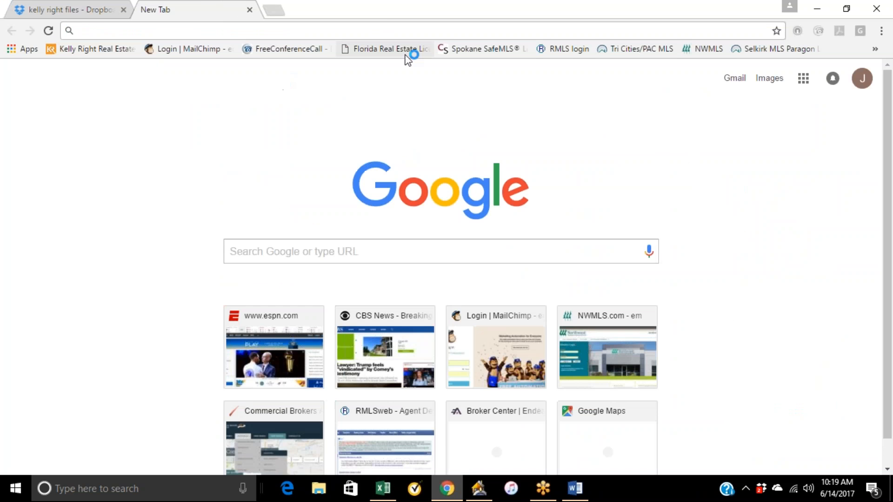
Open the Spokane SafeMLS login page and sign in with the login ID and account password.
left_click(474, 49)
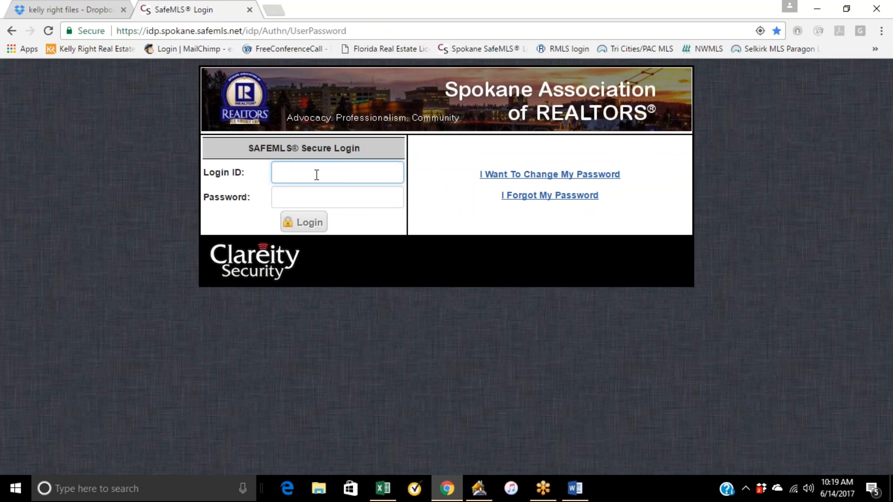
type("12897")
key("Tab")
type("********")
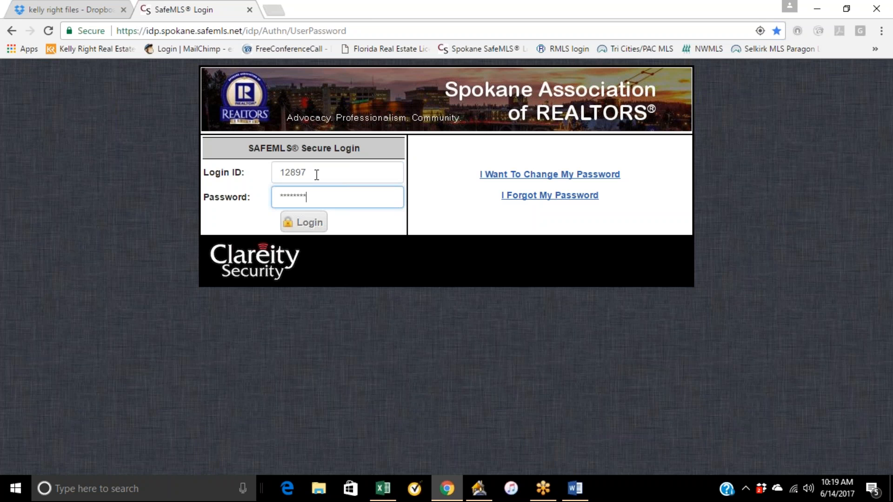
type("**")
key("Return")
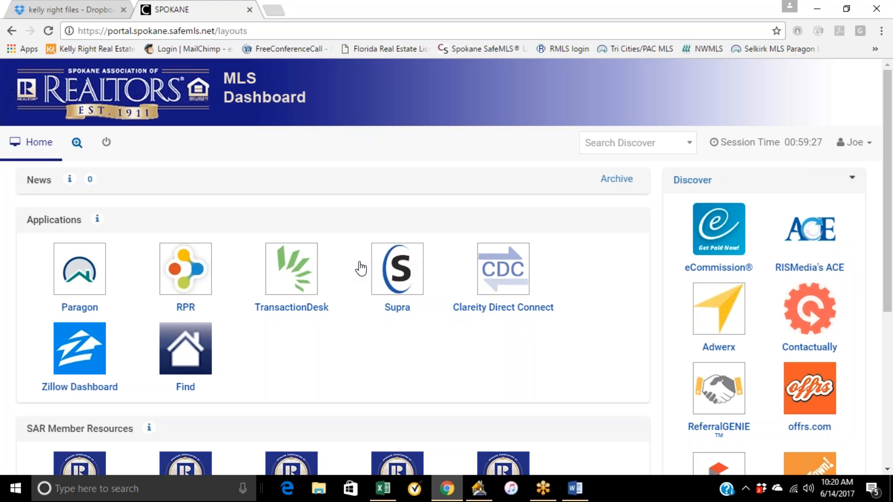
Open TransactionDesk from the MLS dashboard and browse to the All Statewide Forms folder.
left_click(305, 282)
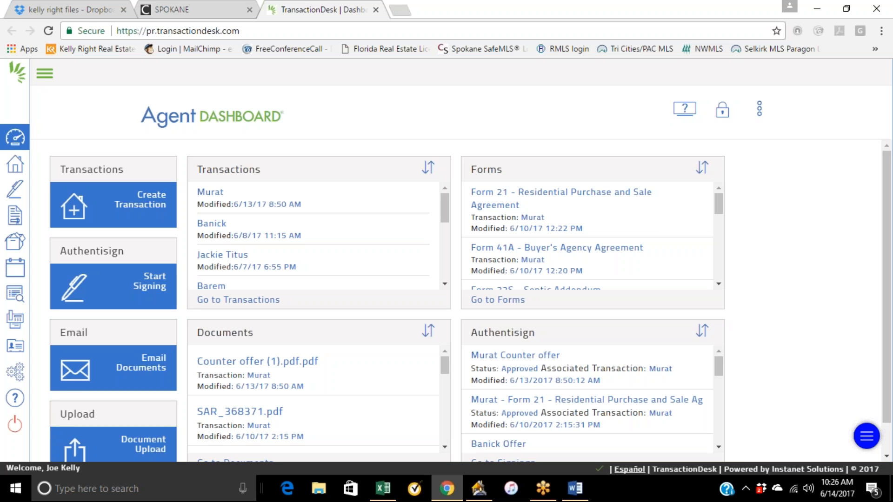
left_click(15, 215)
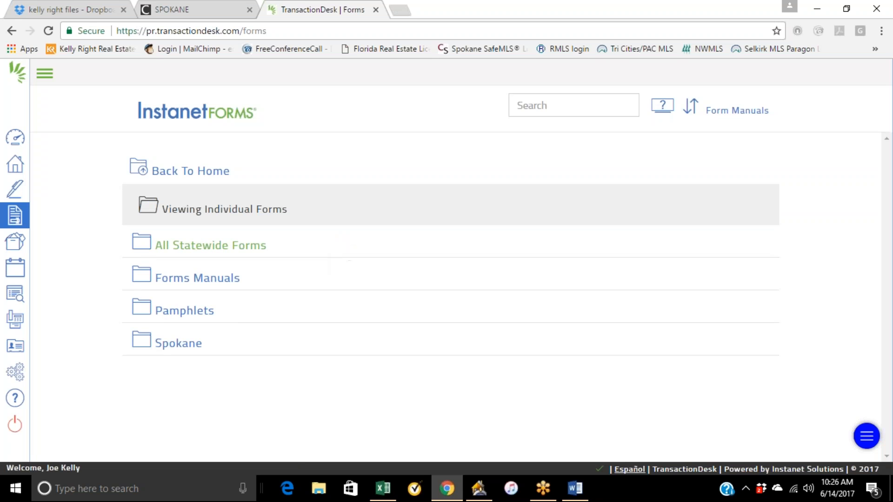
left_click(253, 251)
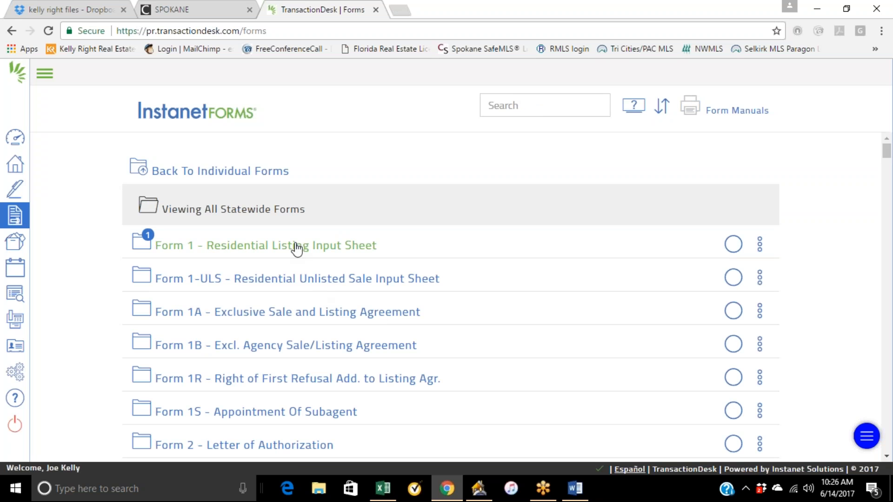
Create a new standalone Form 1A - Exclusive Sale and Listing Agreement.
scroll(296, 327, "down", 2)
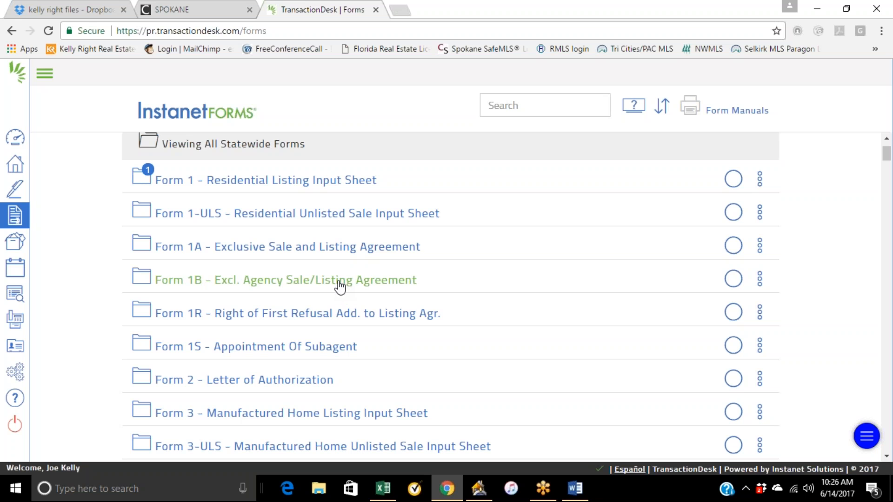
left_click(329, 253)
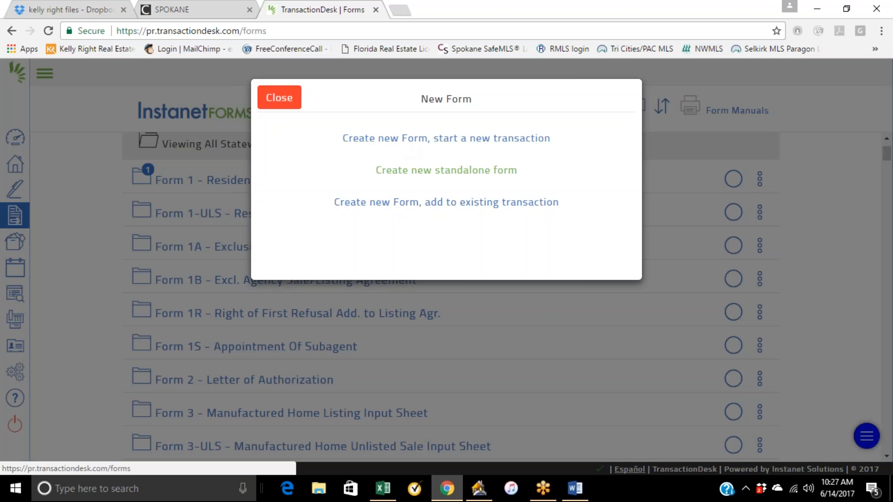
left_click(421, 173)
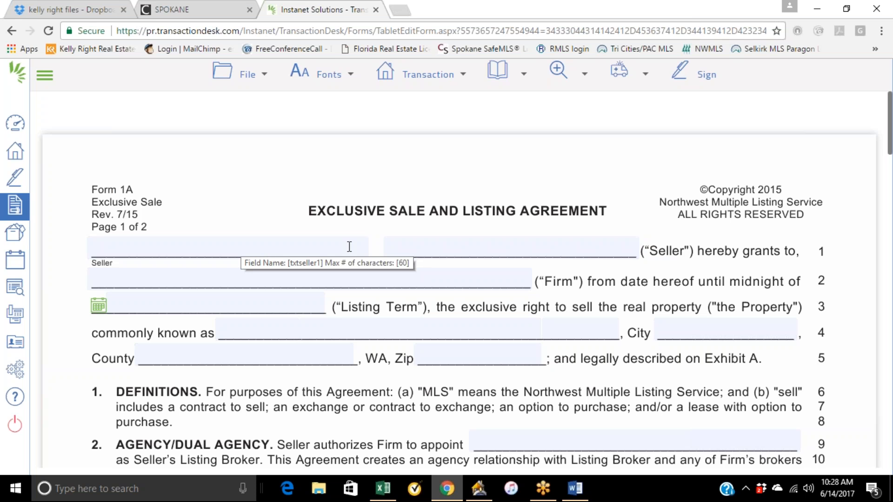
Read through the agreement's opening sections down to the Commission paragraph.
scroll(349, 246, "down", 1)
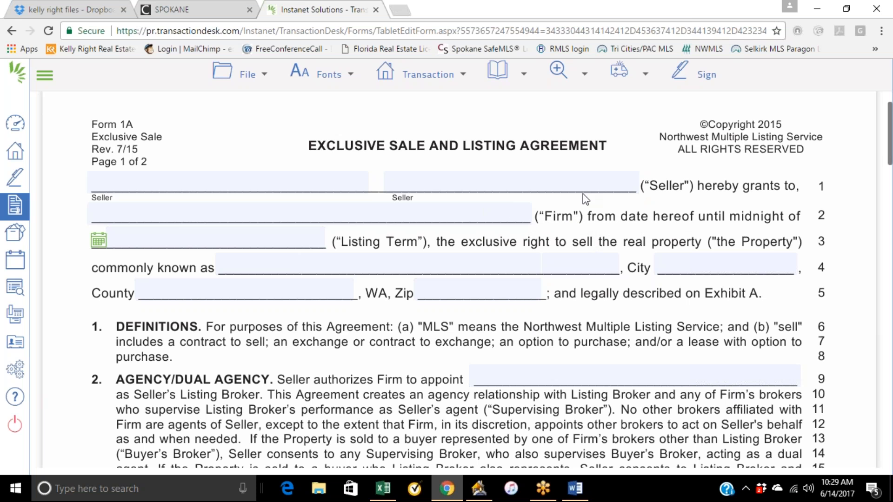
scroll(497, 217, "down", 1)
scroll(497, 217, "down", 1)
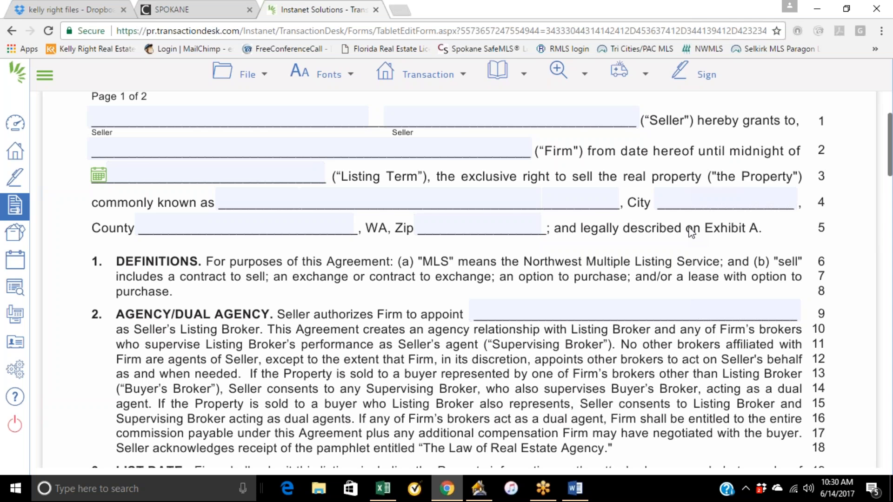
scroll(392, 319, "down", 2)
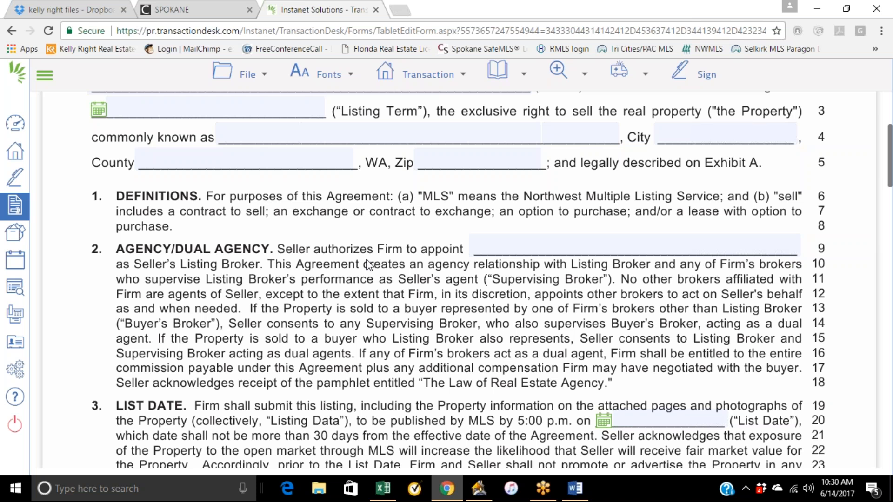
scroll(411, 293, "down", 2)
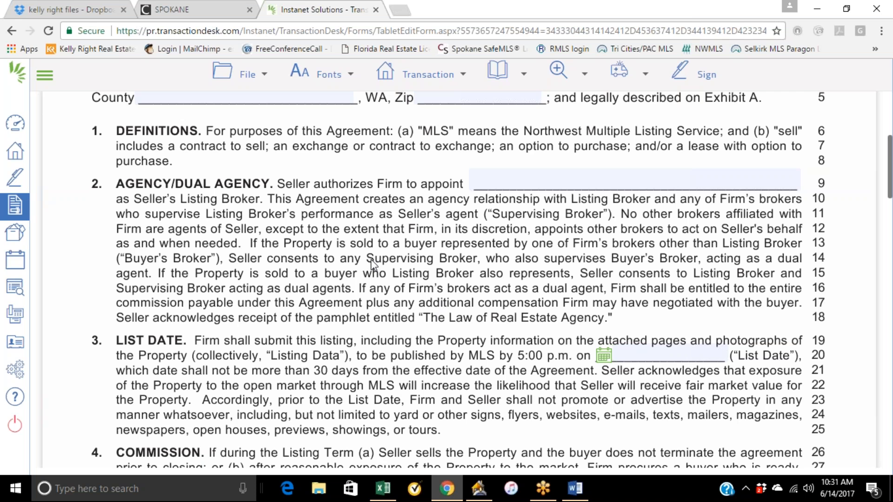
scroll(371, 264, "down", 3)
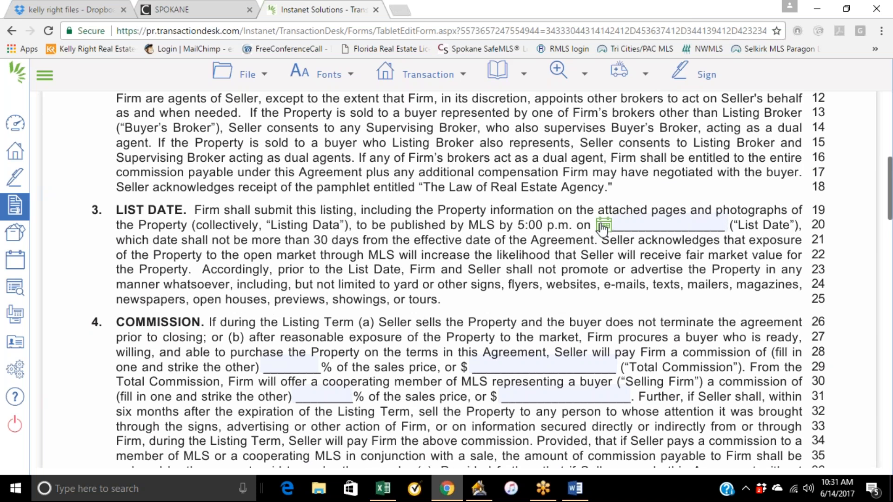
scroll(571, 253, "down", 2)
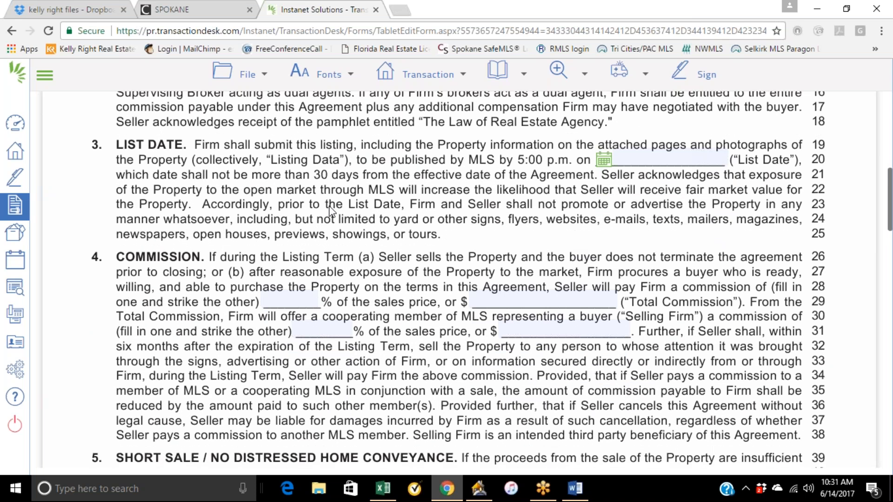
scroll(348, 196, "down", 2)
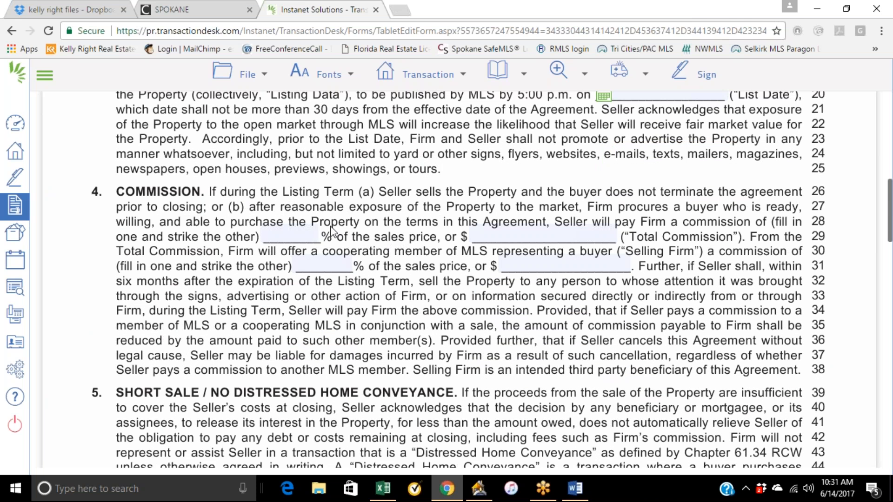
Enter a 6% total commission and a 3% selling firm commission in the Commission section.
left_click(300, 235)
type("6")
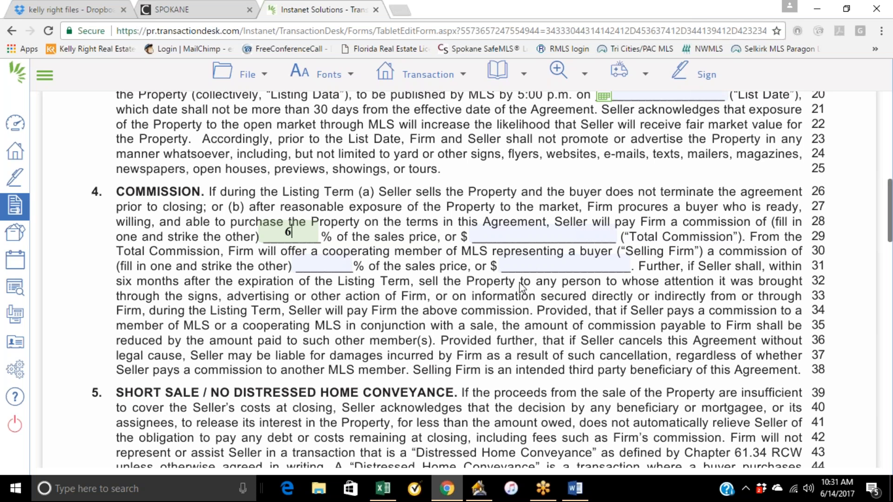
left_click(334, 263)
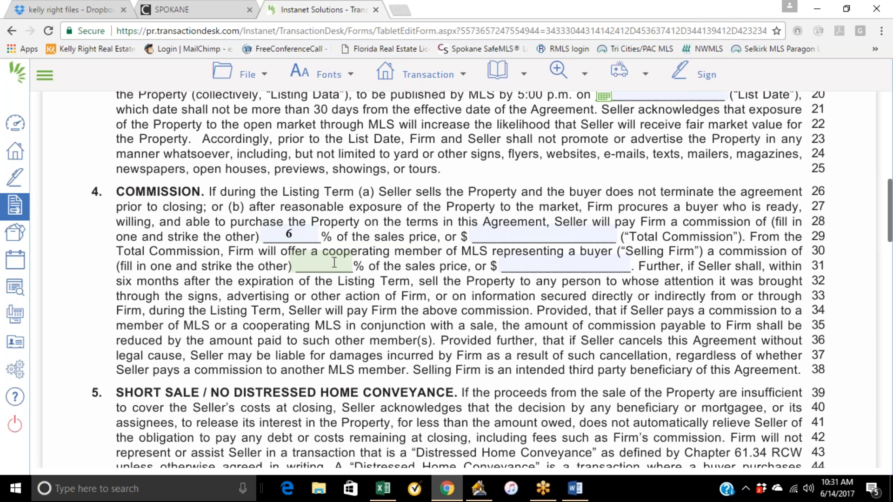
type("3")
left_click(384, 271)
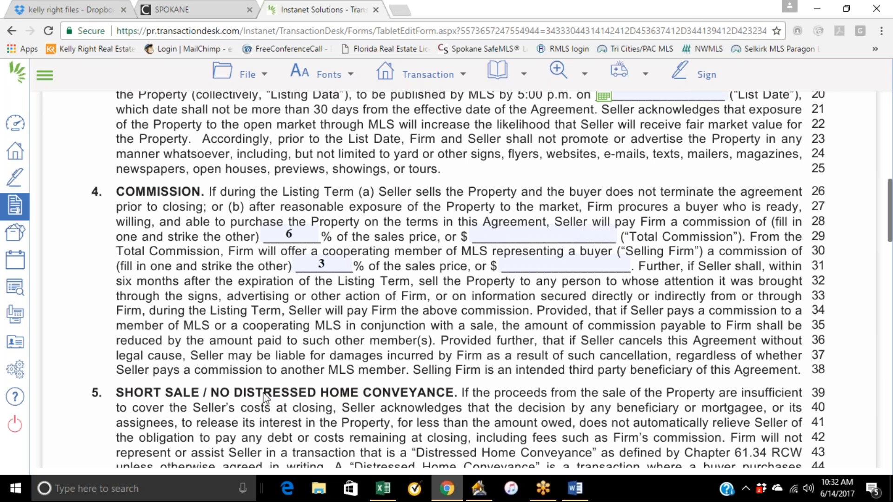
Change the commissions to 4% total and 2.75% for the selling firm.
left_click(296, 234)
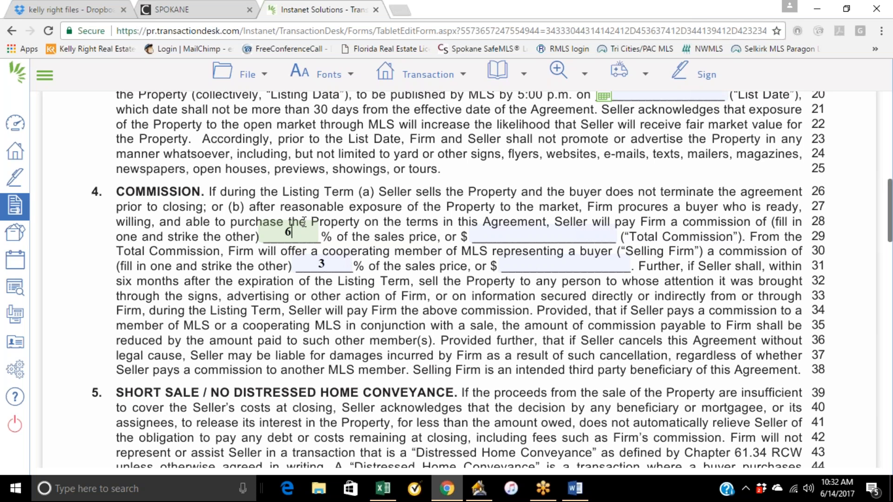
key("BackSpace")
type("4")
left_click(326, 265)
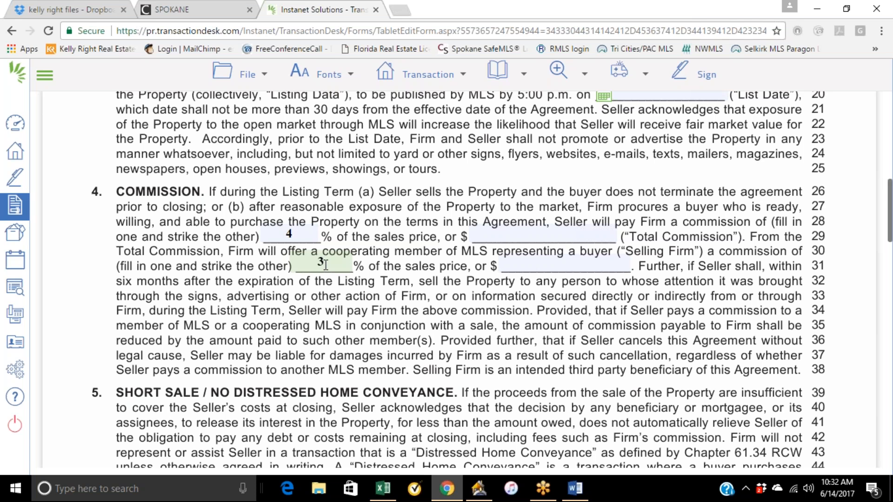
key("BackSpace")
type("2")
key("BackSpace")
type("2.75")
left_click(449, 167)
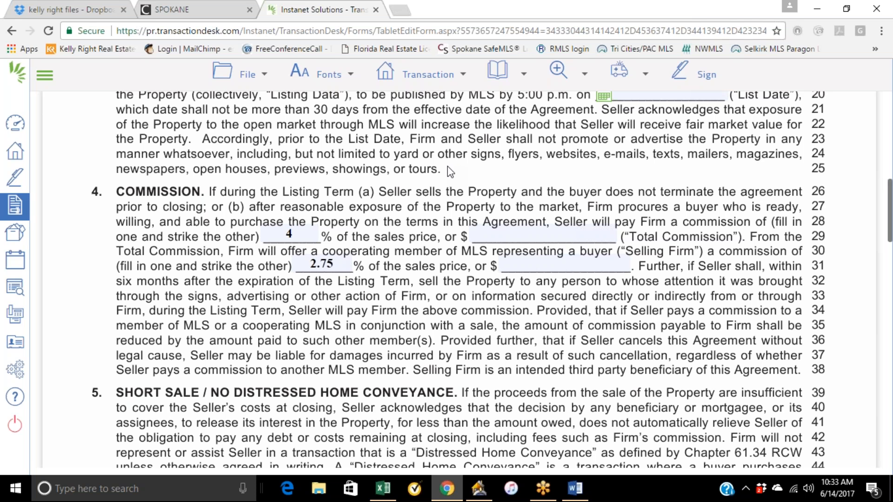
Change the commissions to 5% total and 2.5% for the selling firm.
left_click(299, 234)
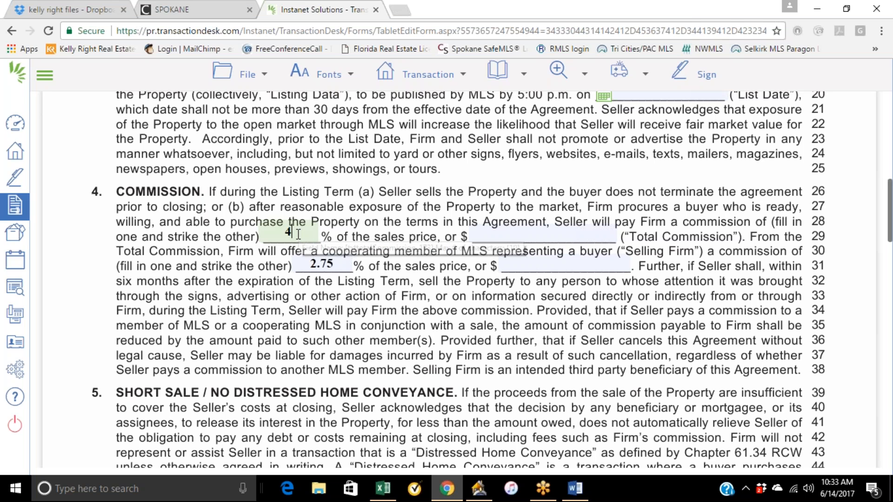
key("BackSpace")
type("5")
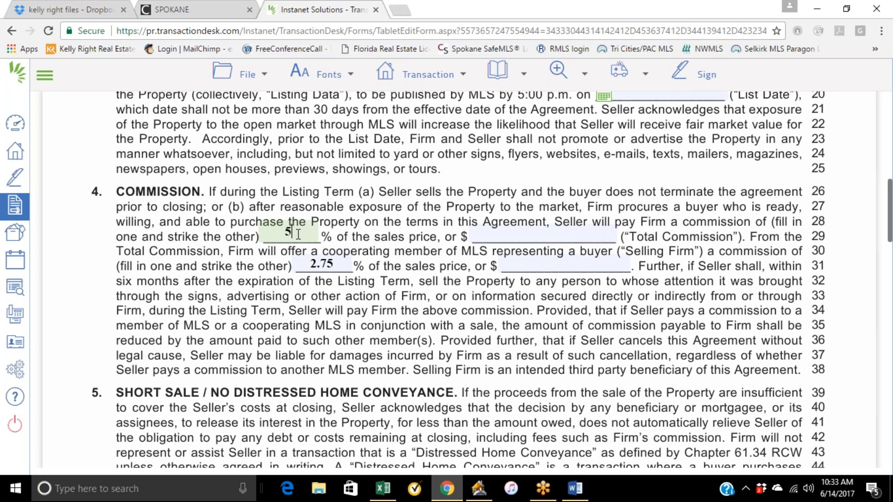
left_click(337, 264)
key("BackSpace")
key("BackSpace")
type("5")
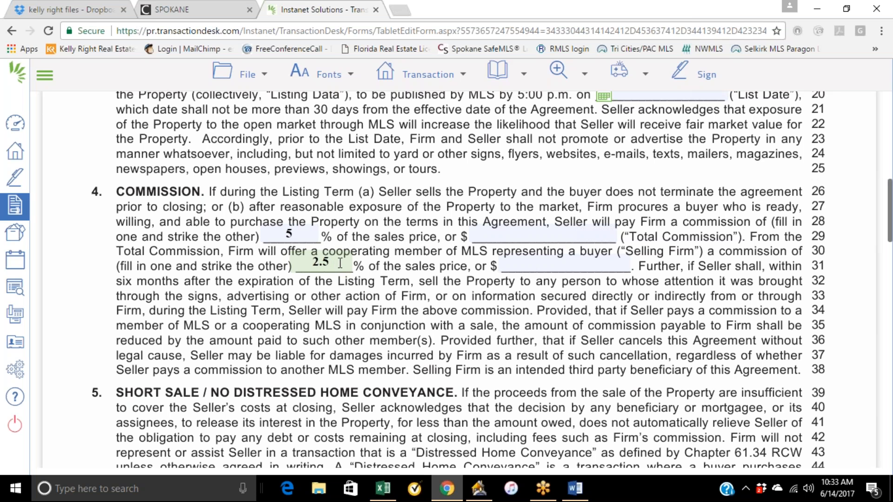
Set the commissions to 6% total and 3% for the selling firm.
left_click(302, 236)
key("BackSpace")
type("6")
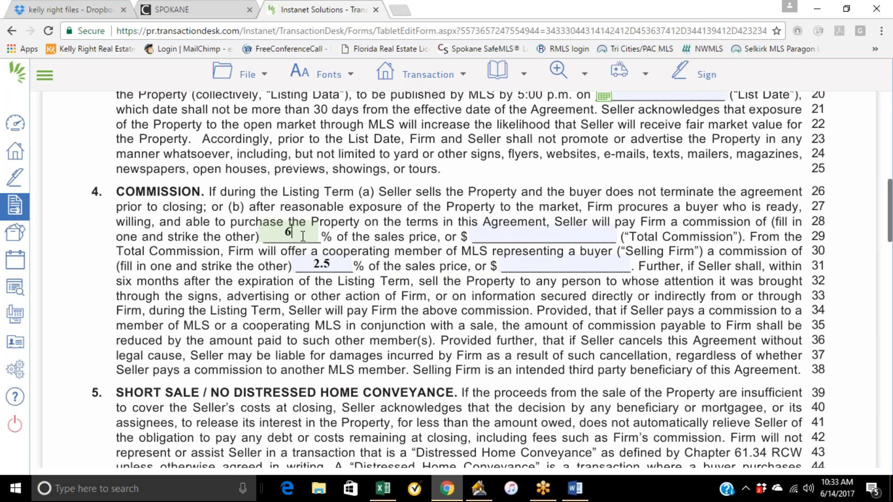
left_click(334, 266)
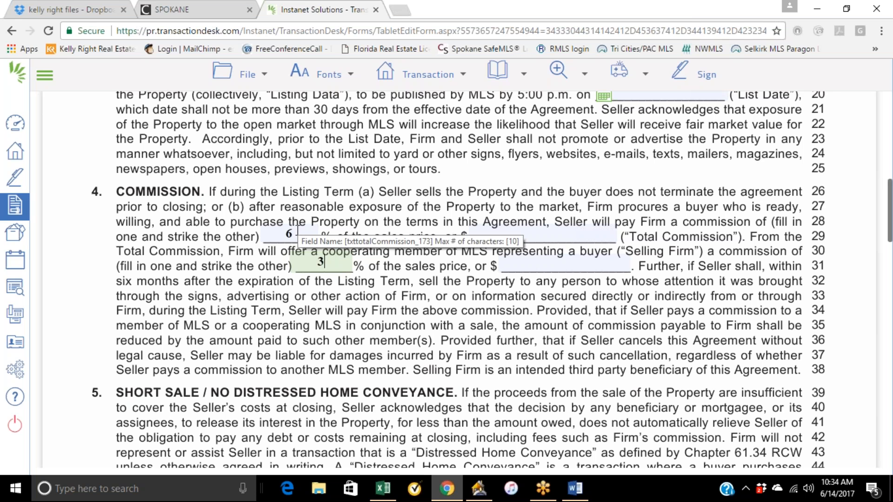
left_click(378, 213)
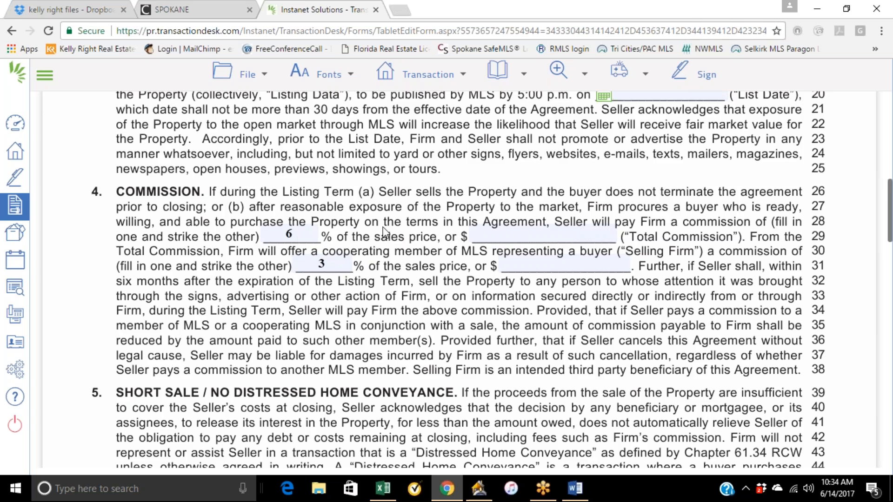
scroll(385, 256, "down", 1)
scroll(385, 257, "down", 1)
scroll(385, 257, "down", 1)
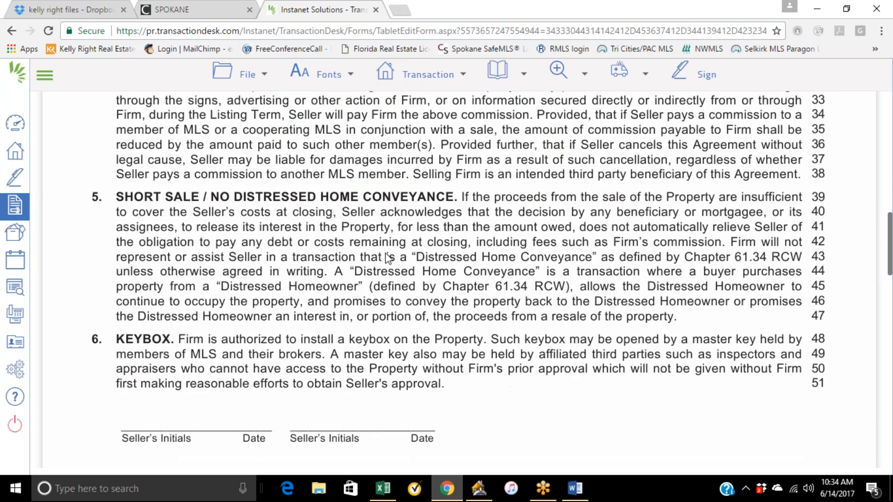
scroll(388, 257, "up", 10)
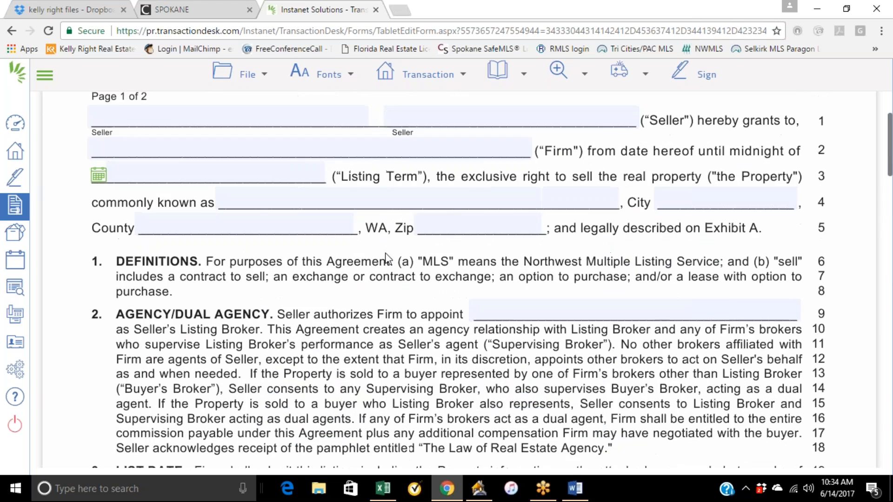
scroll(320, 328, "up", 1)
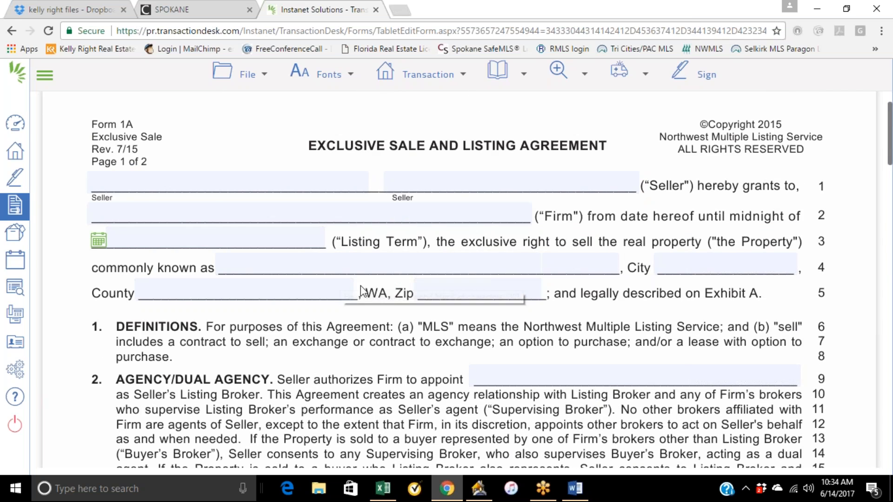
Review the remaining sections of the listing agreement, through the sole-owner question and signature lines.
scroll(362, 288, "down", 1)
scroll(361, 288, "down", 6)
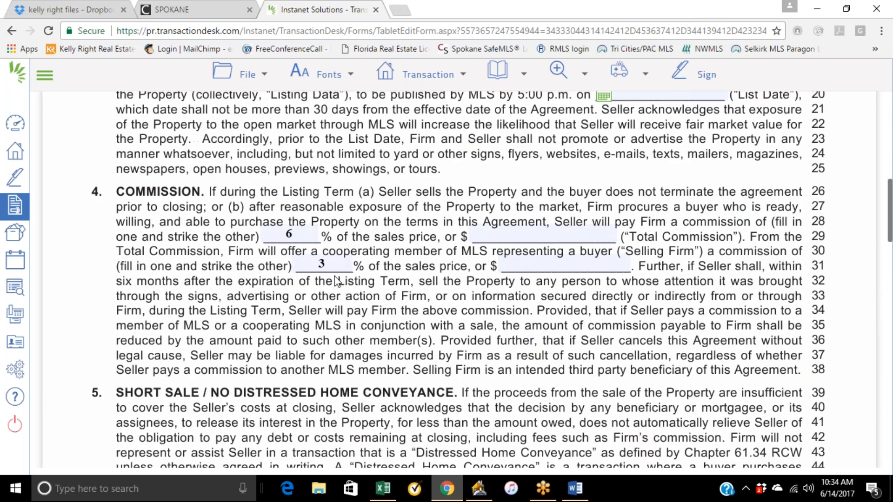
scroll(402, 266, "down", 5)
scroll(381, 201, "down", 1)
scroll(378, 209, "down", 5)
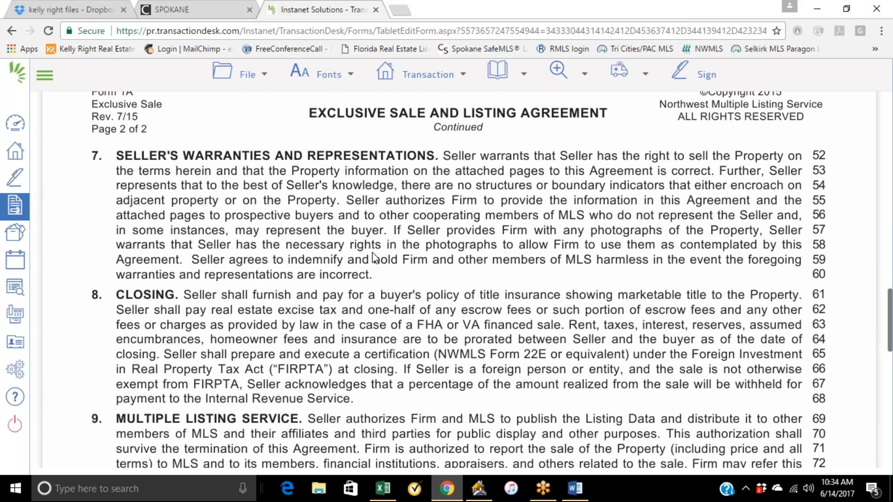
scroll(375, 257, "down", 1)
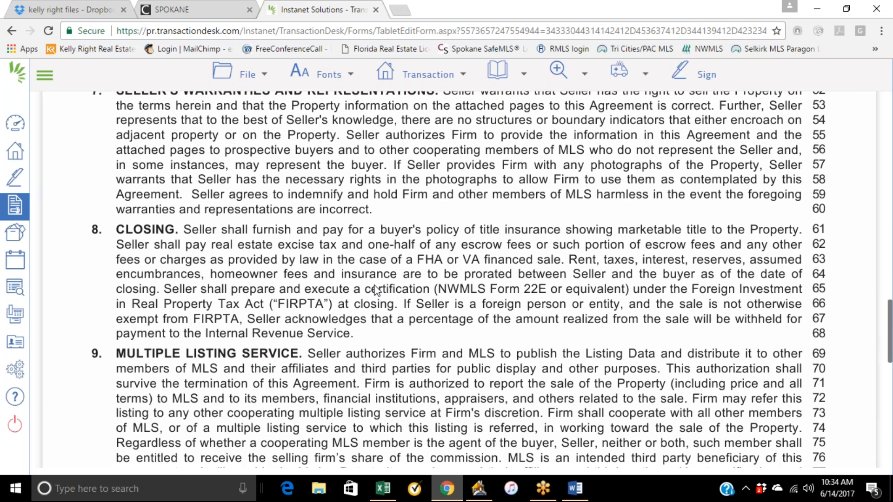
scroll(374, 298, "down", 1)
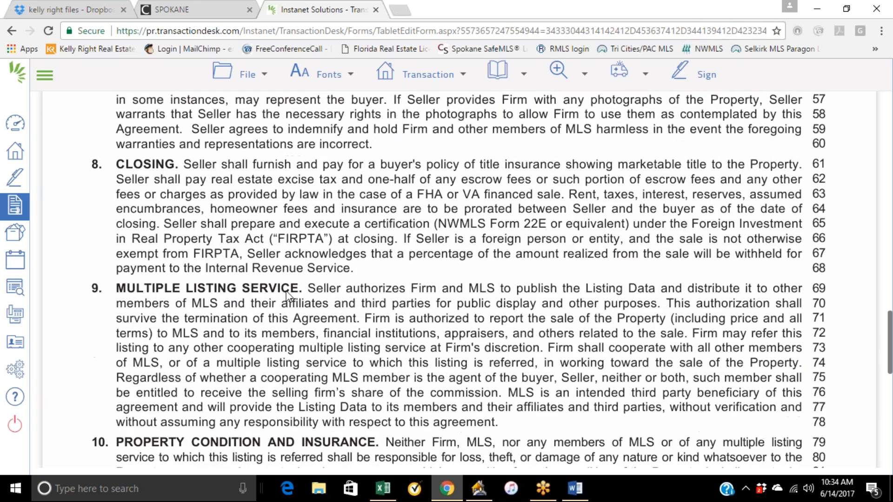
scroll(341, 297, "down", 2)
scroll(386, 259, "down", 1)
scroll(387, 265, "down", 2)
scroll(388, 270, "down", 3)
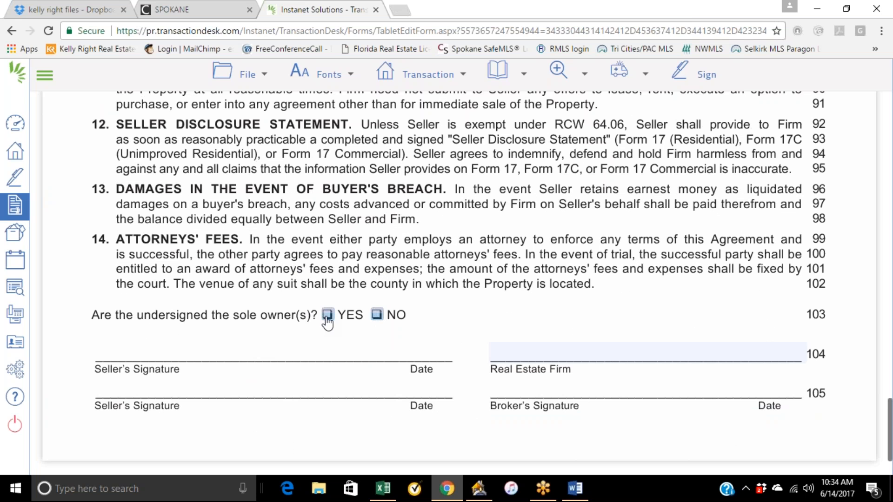
scroll(417, 275, "down", 1)
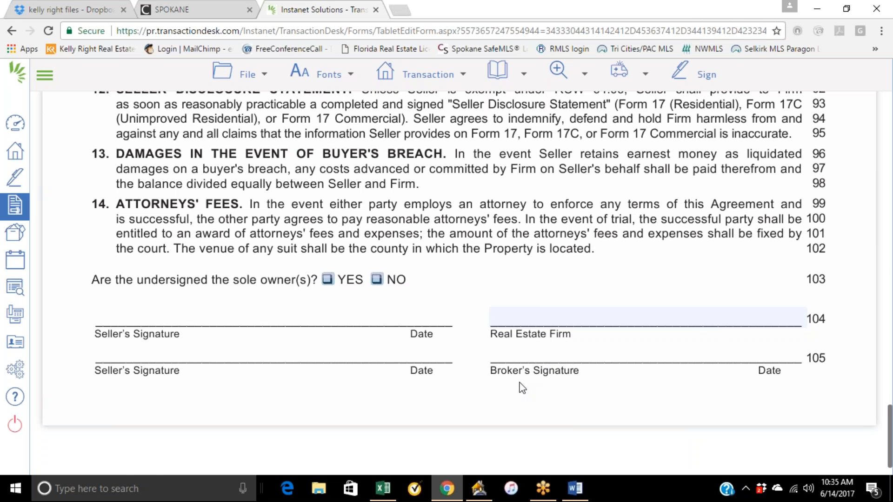
scroll(513, 324, "up", 20)
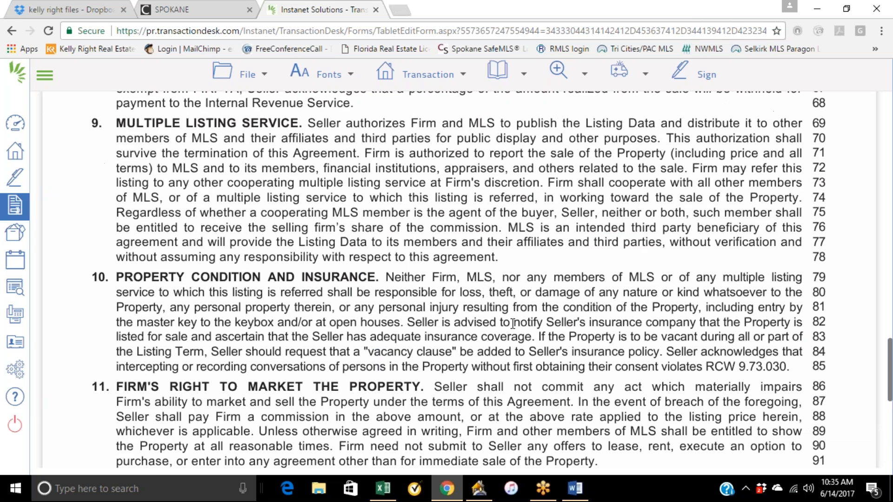
scroll(487, 350, "up", 10)
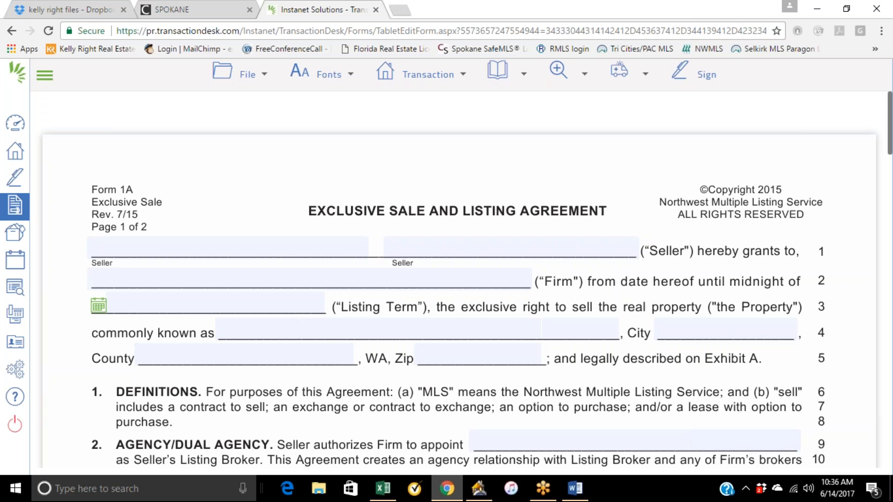
Close the listing agreement form and return to the Instanet Forms library.
scroll(690, 145, "down", 6)
scroll(690, 146, "up", 6)
left_click(429, 74)
left_click(244, 76)
left_click(15, 205)
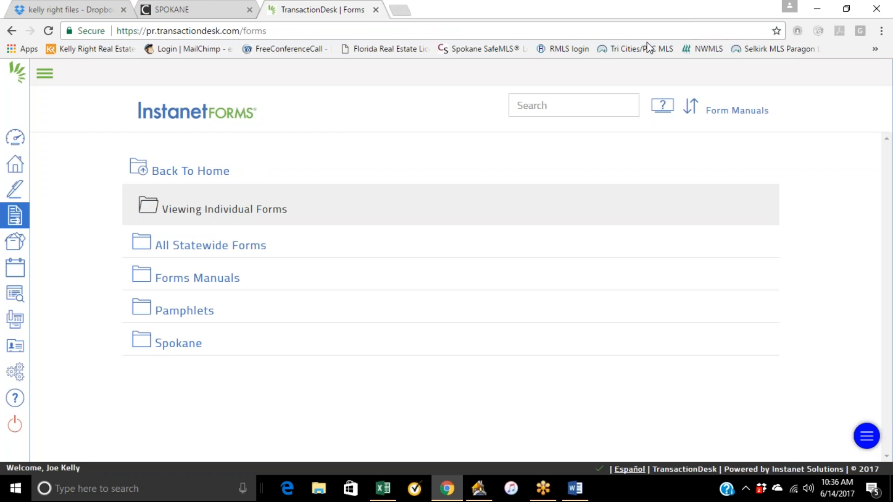
Minimize the browser and switch to the FUSE Training Agenda document in Word.
left_click(819, 2)
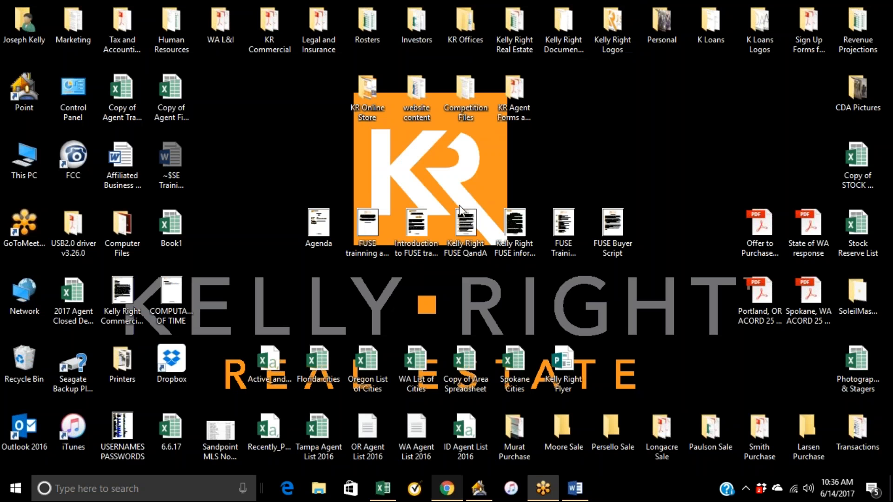
left_click(576, 488)
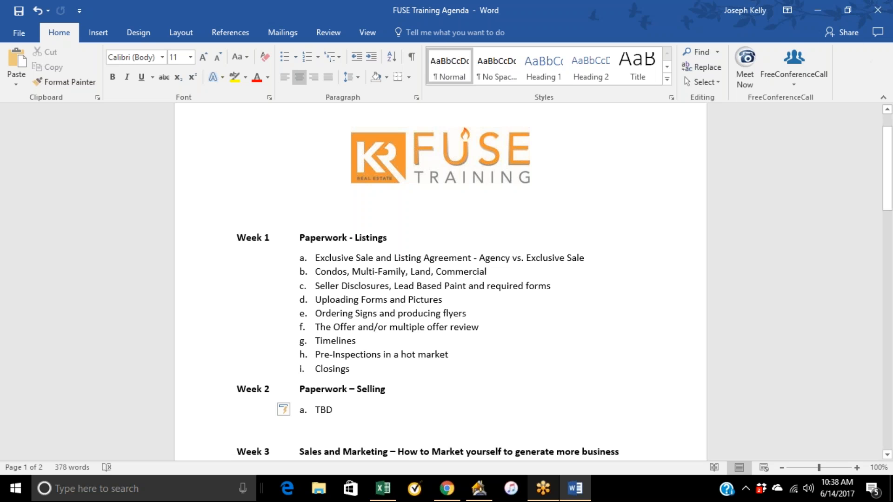
Switch back to the browser and open the All Statewide Forms folder in the Instanet Forms library.
left_click(445, 493)
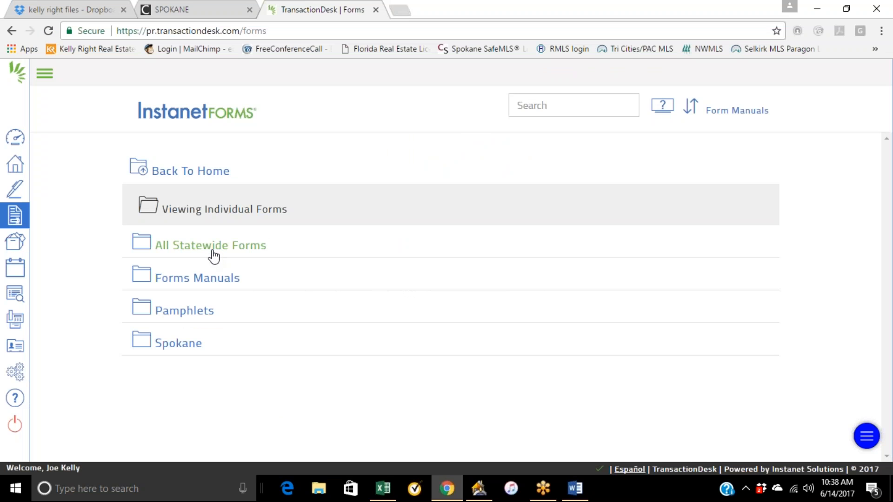
left_click(214, 255)
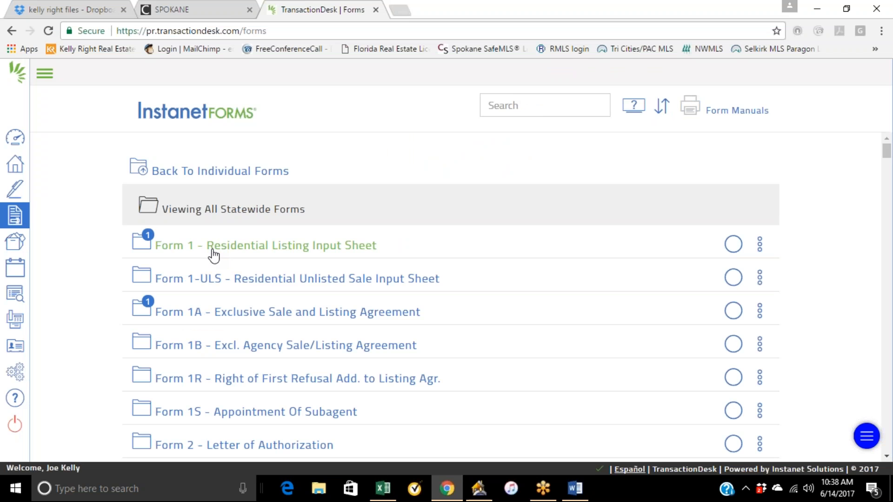
Browse down the list of statewide forms to review the available listing forms.
scroll(337, 283, "down", 3)
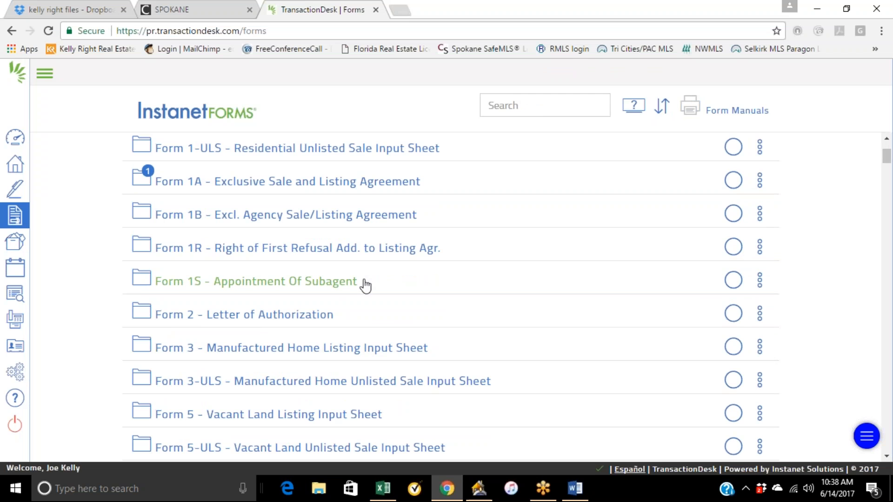
scroll(349, 363, "up", 1)
scroll(349, 364, "down", 1)
scroll(292, 311, "down", 3)
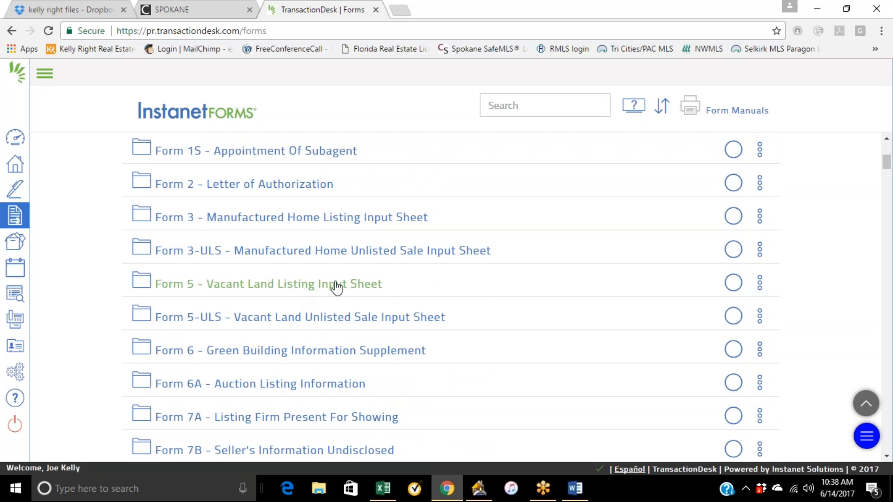
scroll(349, 329, "down", 2)
scroll(415, 331, "down", 2)
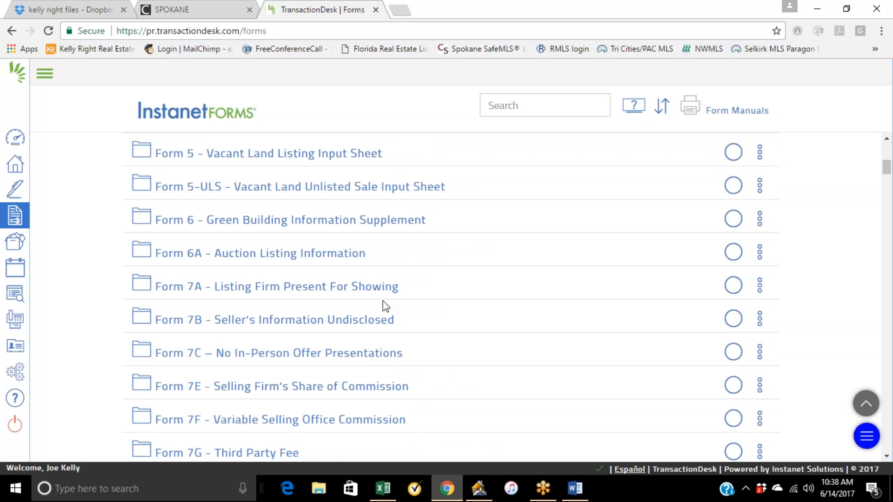
scroll(410, 319, "down", 2)
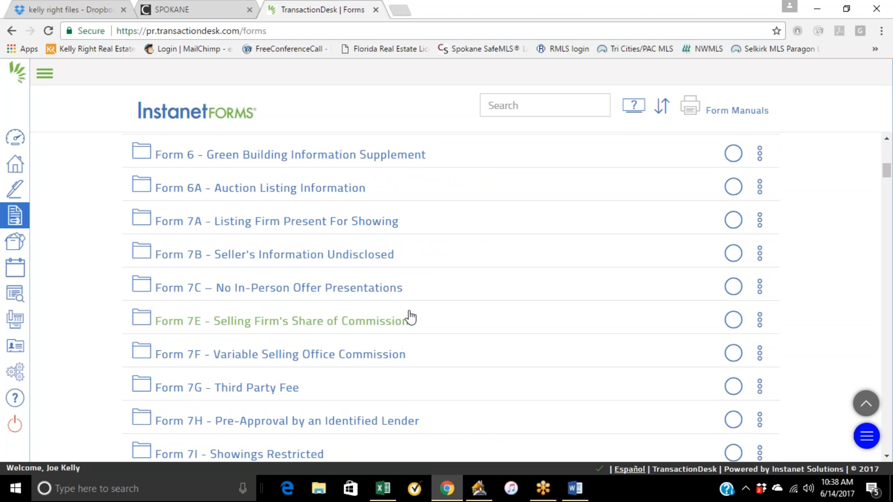
scroll(398, 321, "down", 4)
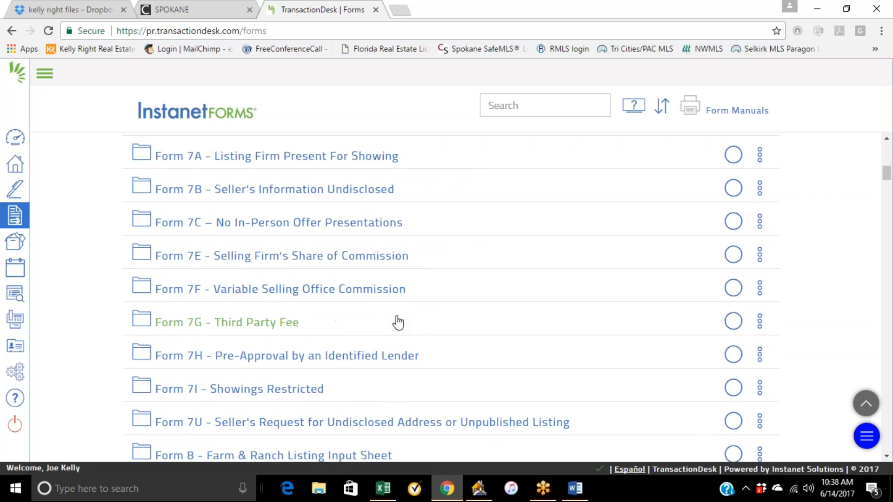
scroll(398, 322, "down", 4)
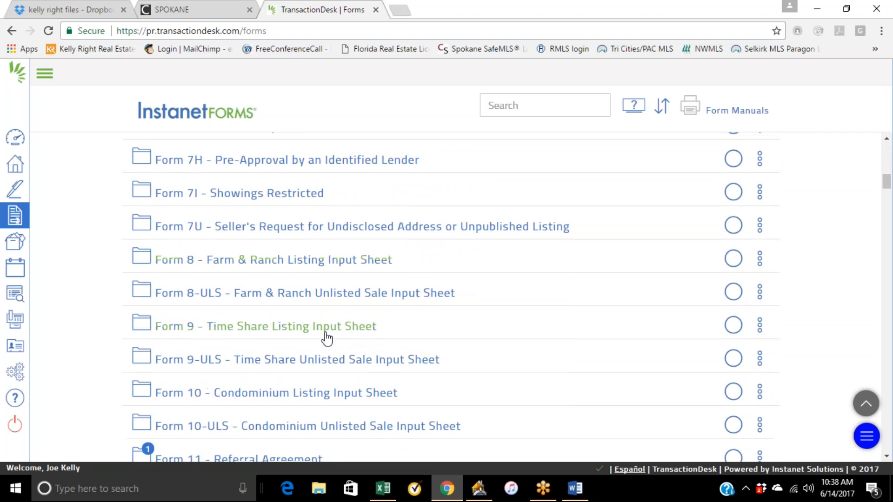
scroll(358, 305, "down", 2)
scroll(412, 303, "down", 2)
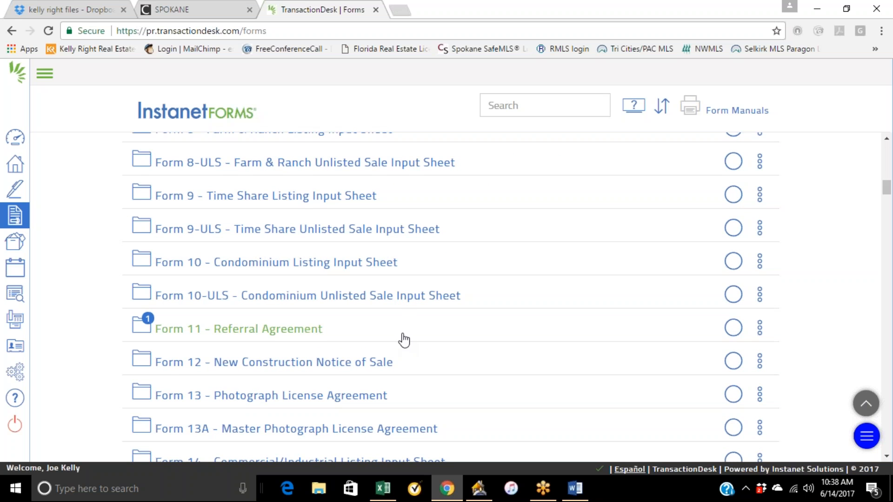
scroll(451, 298, "down", 2)
scroll(402, 344, "down", 2)
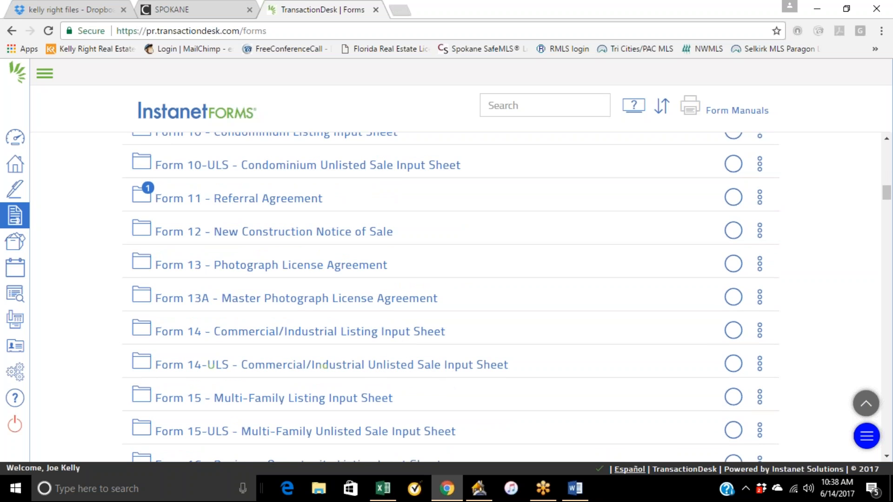
scroll(443, 379, "down", 2)
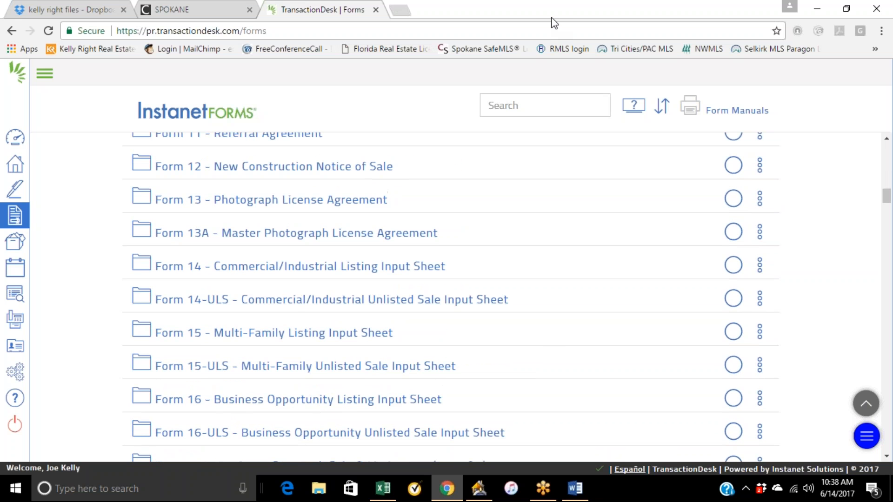
Briefly switch to the FUSE Training Agenda in Word and return to the browser's forms list.
left_click(761, 286)
left_click(820, 11)
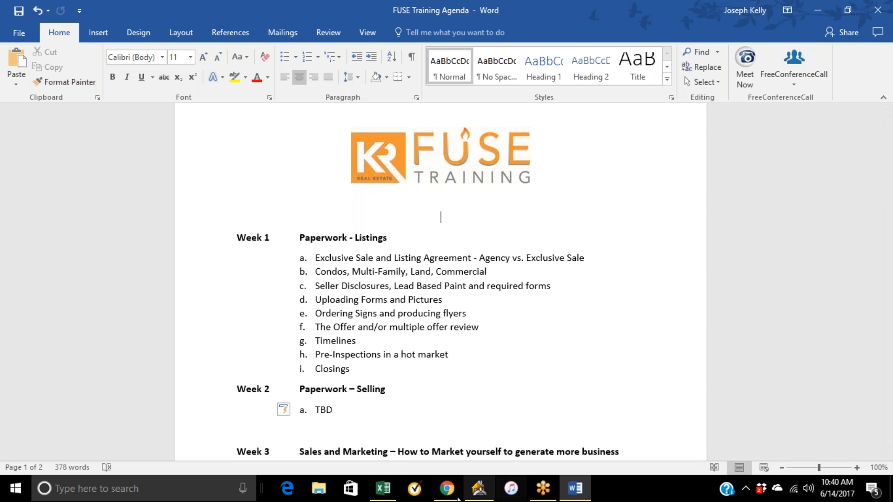
left_click(448, 486)
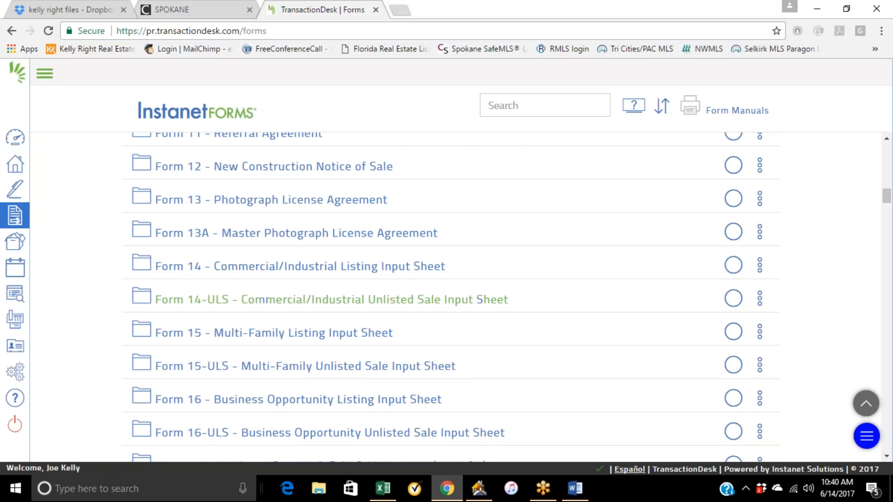
Open Form 16A - Business Opp. Excl. Sale & Listing Agr. as a new standalone form.
scroll(391, 361, "down", 1)
scroll(405, 356, "down", 3)
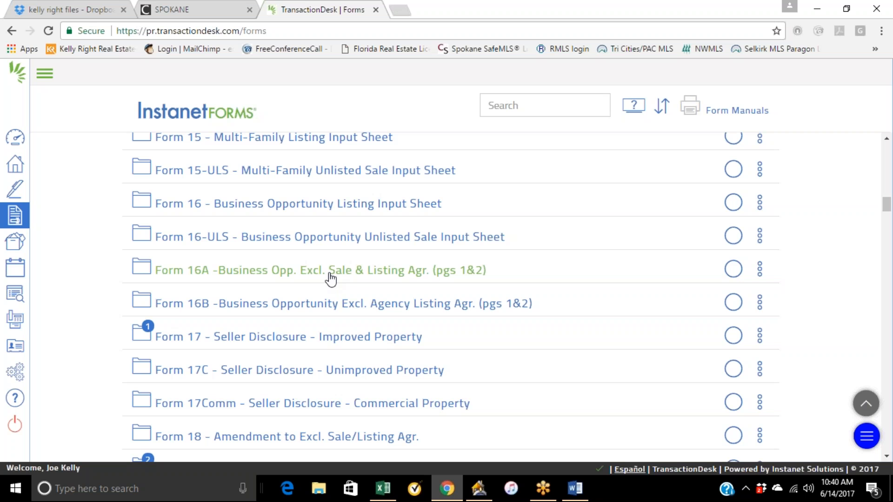
left_click(351, 275)
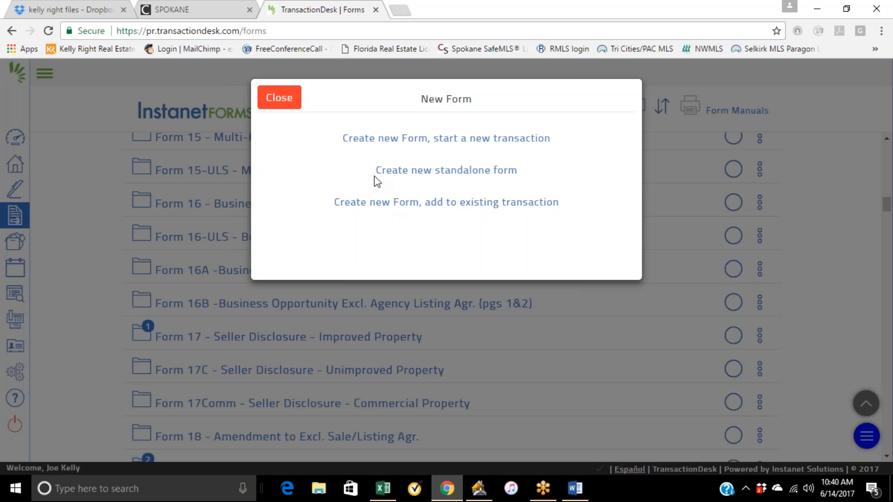
left_click(399, 171)
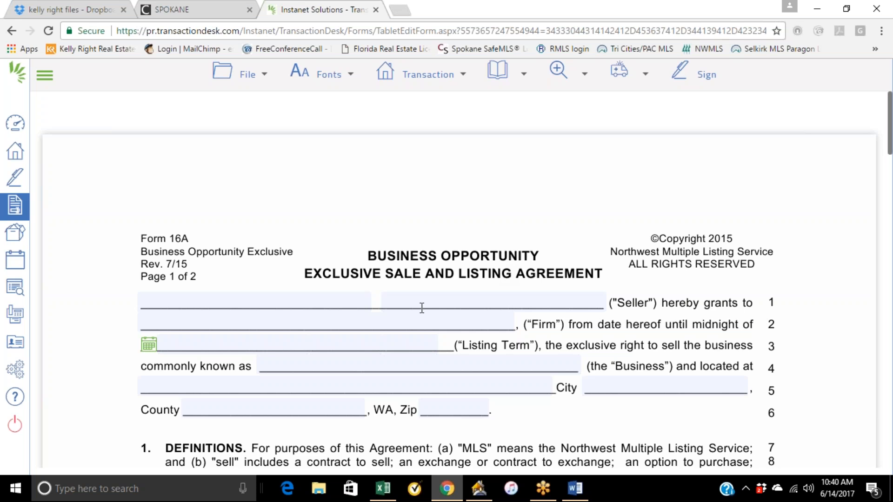
Review the Business Opportunity listing agreement's sections from the seller details through real property.
scroll(481, 253, "down", 1)
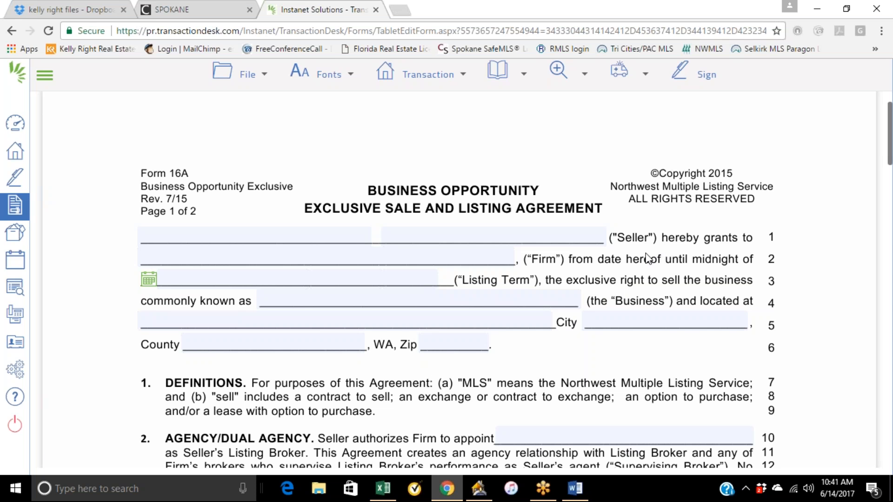
scroll(474, 265, "down", 1)
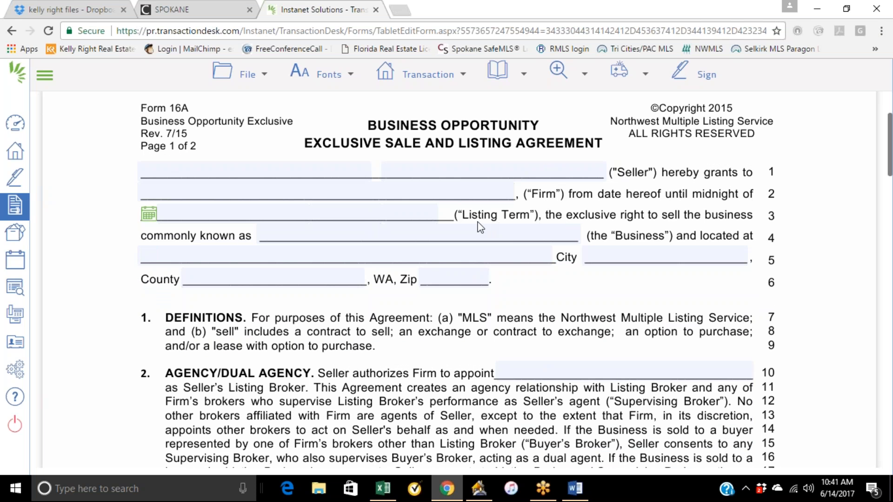
scroll(491, 265, "down", 2)
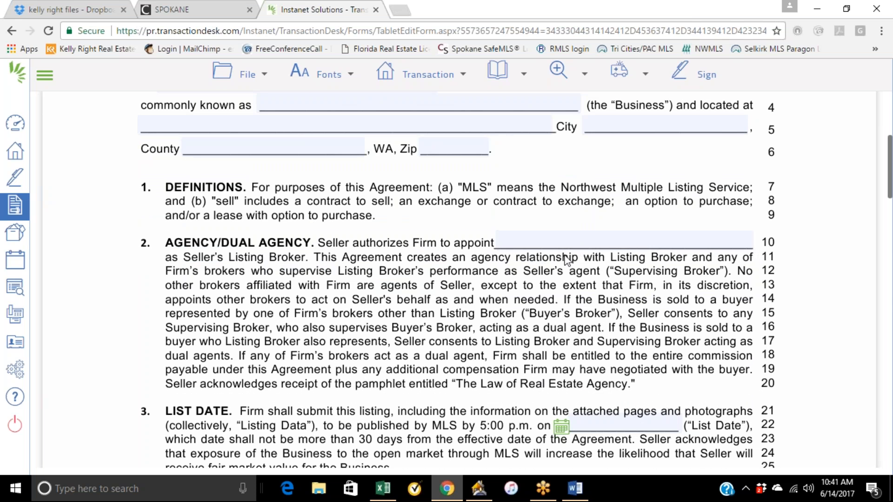
scroll(547, 276, "down", 2)
scroll(528, 296, "down", 1)
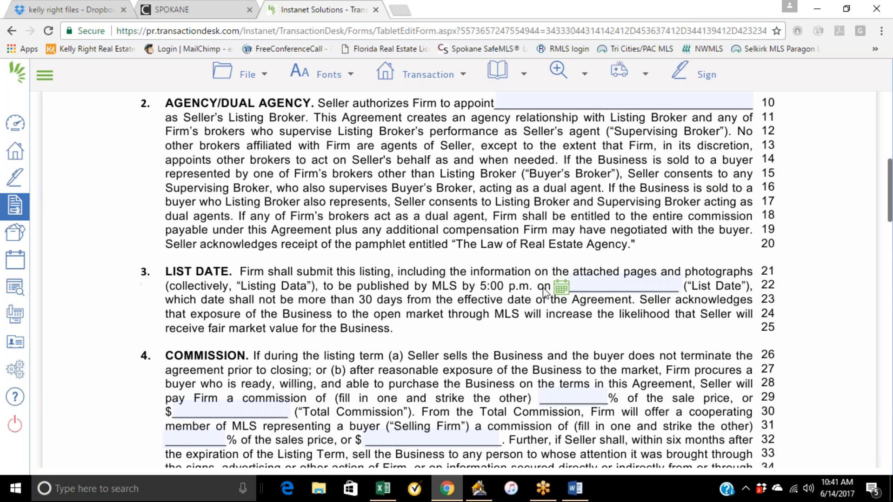
scroll(501, 321, "down", 10)
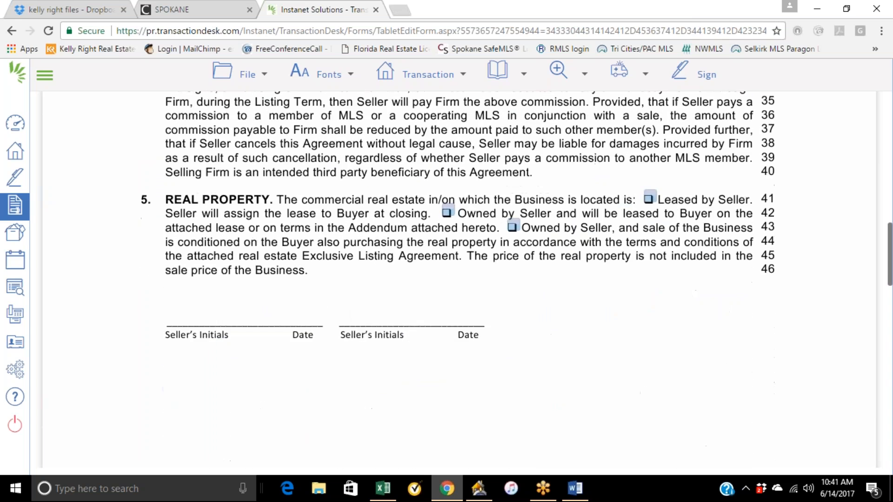
scroll(509, 312, "down", 8)
scroll(509, 321, "up", 15)
scroll(618, 220, "up", 15)
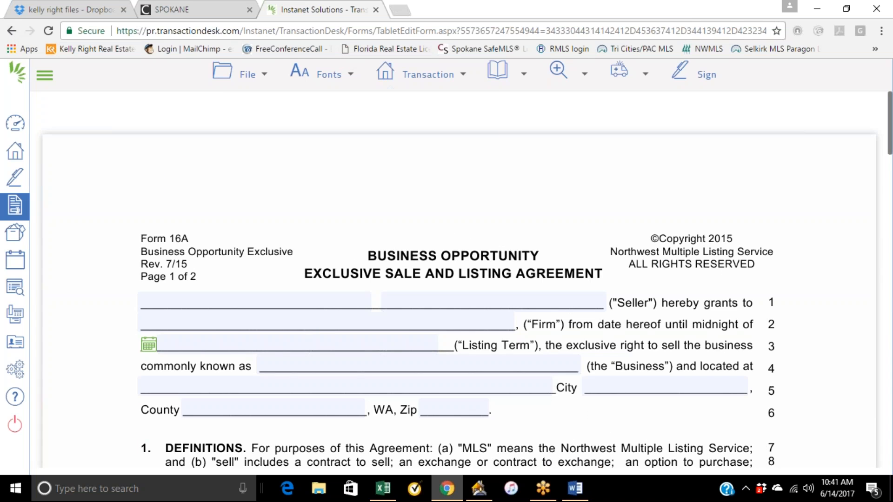
Return to the All Statewide Forms list and browse through the available forms.
left_click(15, 211)
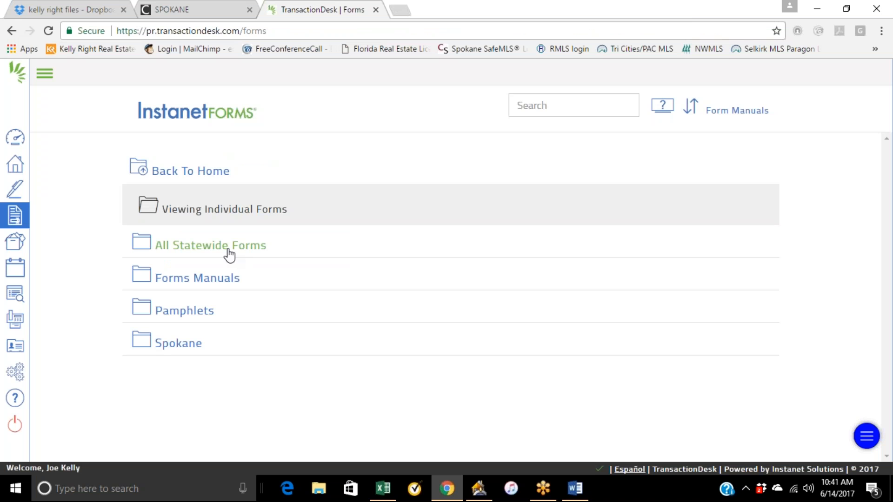
left_click(253, 255)
scroll(325, 236, "down", 3)
scroll(336, 326, "down", 1)
scroll(329, 386, "down", 4)
scroll(467, 363, "down", 3)
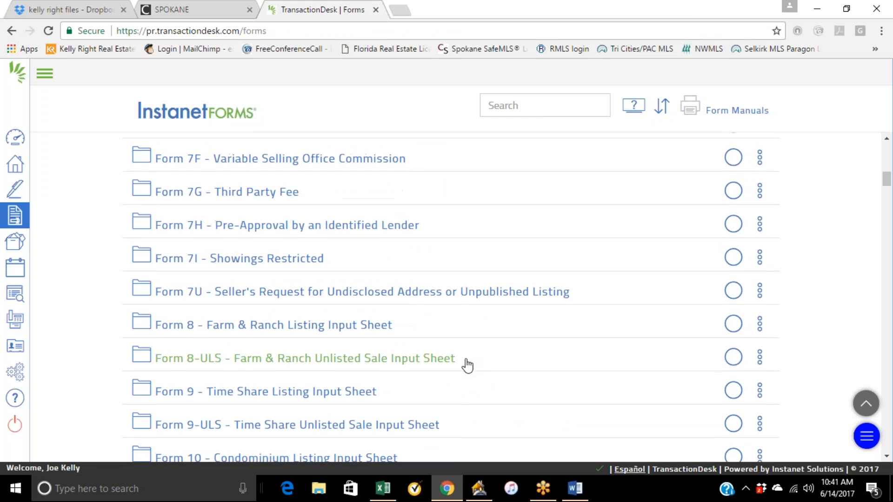
scroll(467, 366, "down", 1)
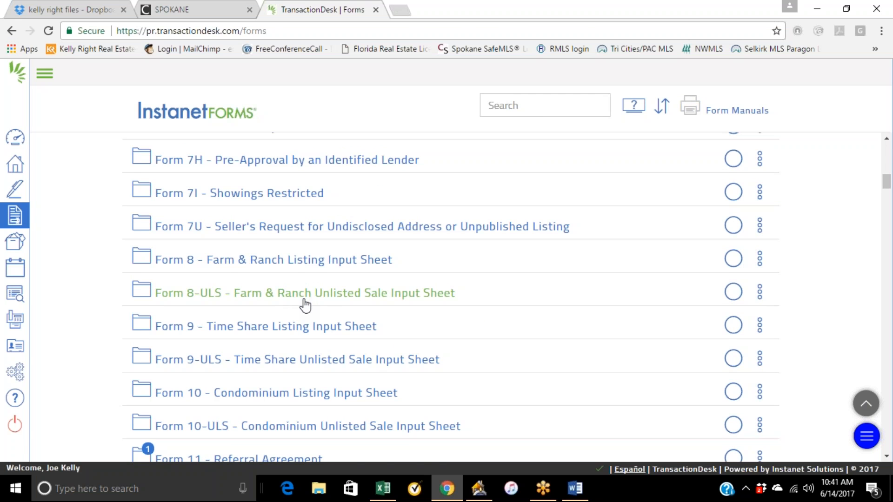
scroll(305, 305, "down", 1)
scroll(321, 321, "down", 1)
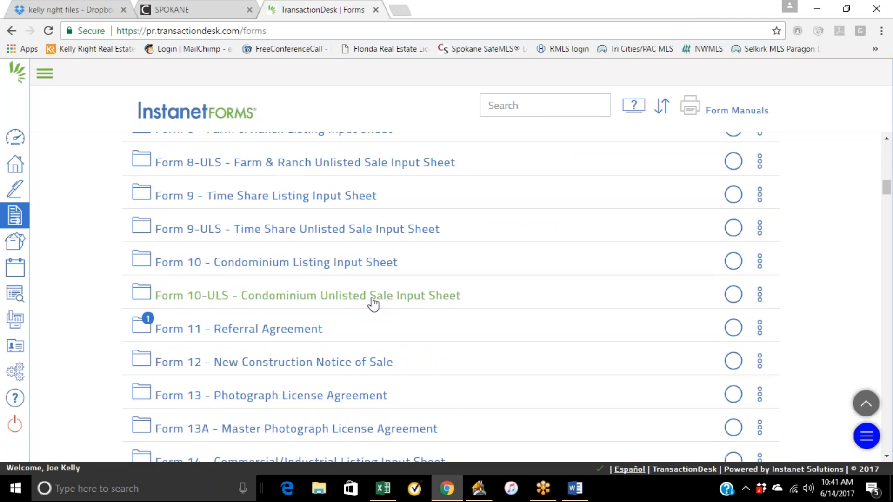
scroll(363, 321, "down", 3)
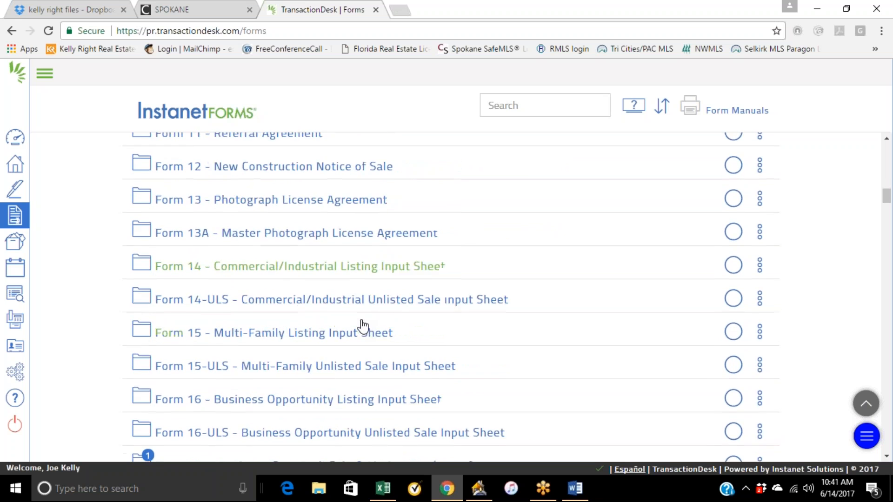
scroll(364, 328, "down", 1)
scroll(454, 305, "down", 1)
scroll(455, 306, "down", 1)
scroll(372, 233, "down", 1)
scroll(387, 335, "down", 2)
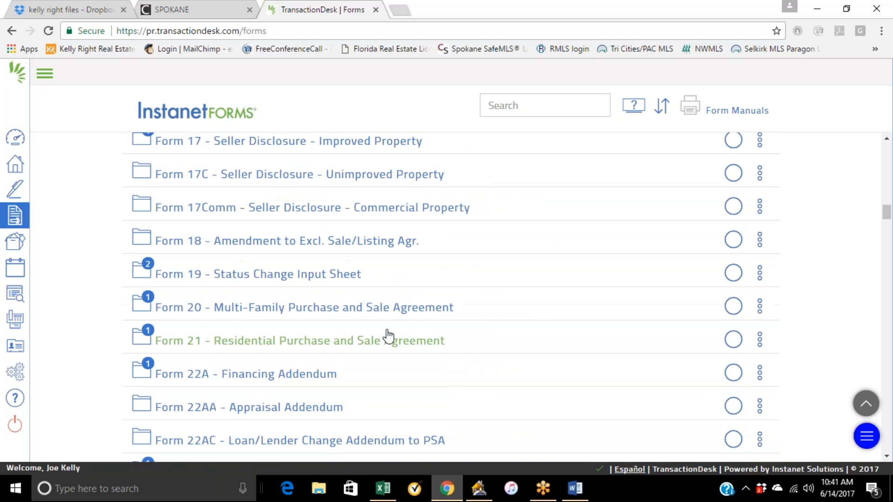
scroll(437, 318, "down", 3)
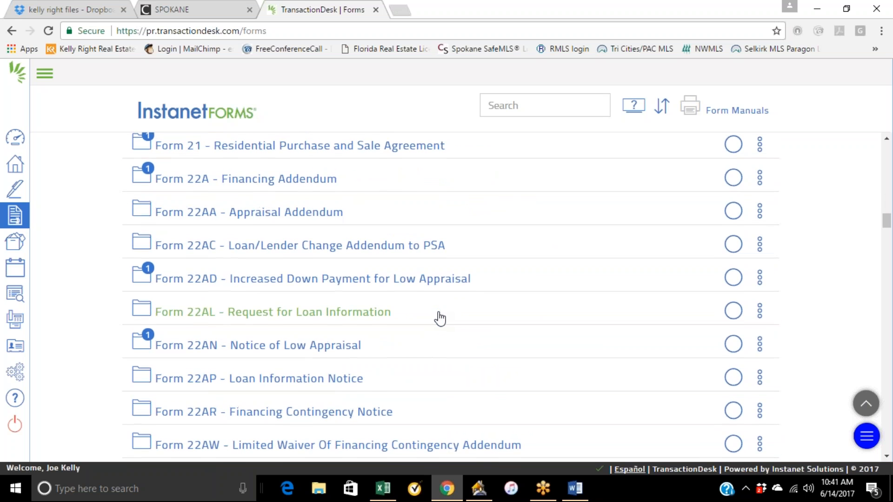
scroll(439, 318, "up", 10)
scroll(439, 319, "up", 10)
scroll(440, 319, "down", 2)
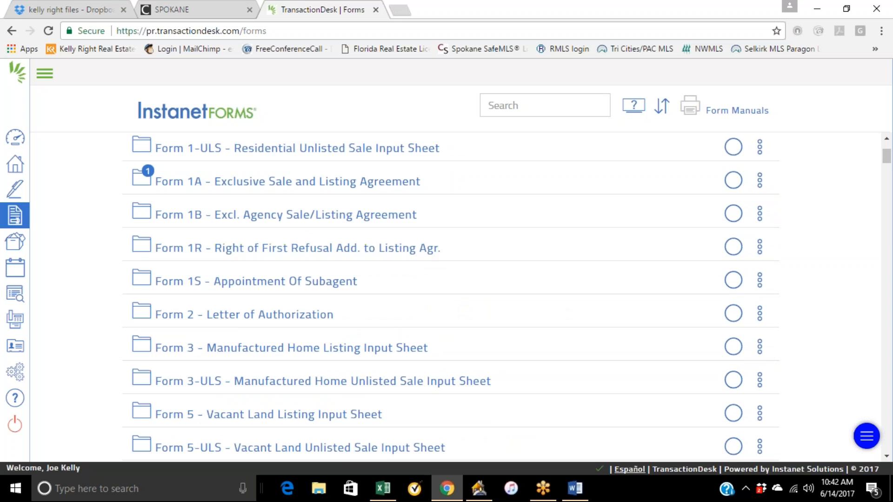
scroll(403, 319, "down", 2)
scroll(405, 319, "down", 2)
scroll(405, 319, "up", 4)
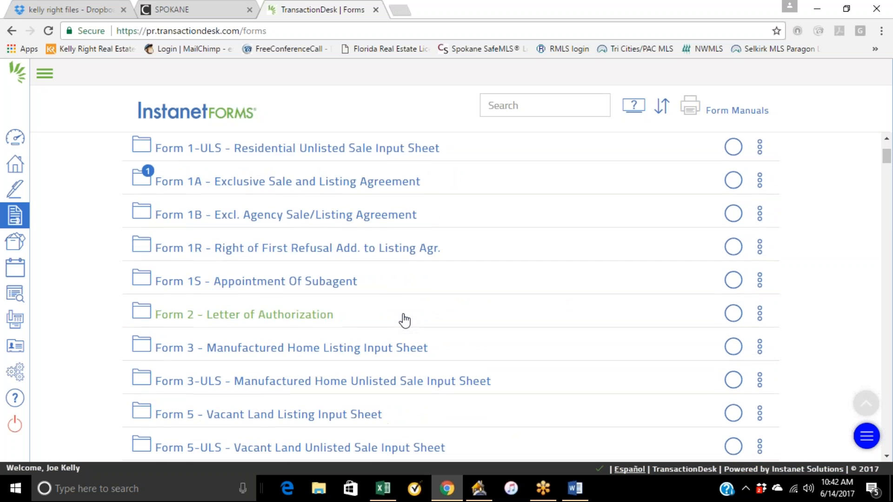
scroll(325, 243, "up", 2)
scroll(322, 240, "up", 2)
Open Form 1 - Residential Listing Input Sheet from its folder and move to the listing section.
left_click(309, 251)
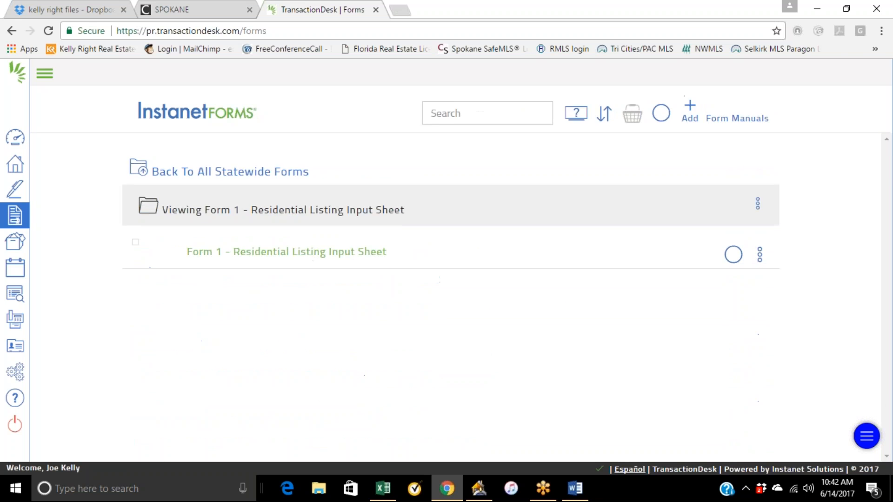
left_click(349, 254)
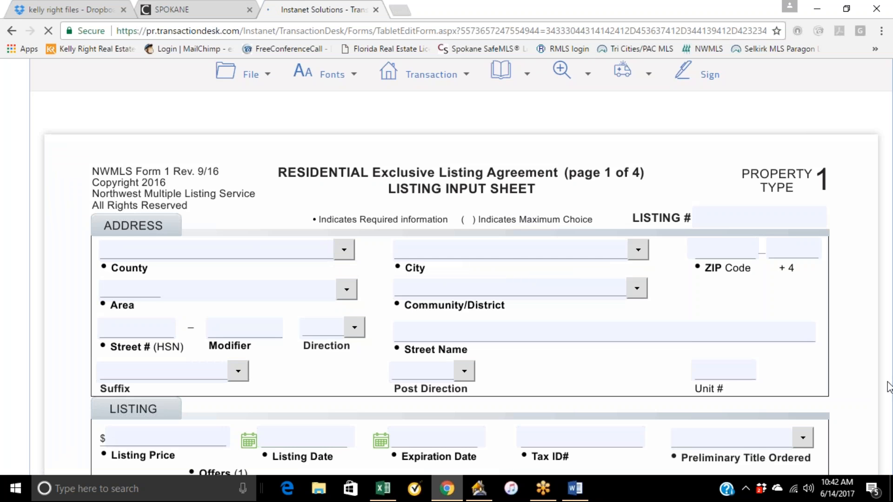
scroll(889, 103, "down", 7)
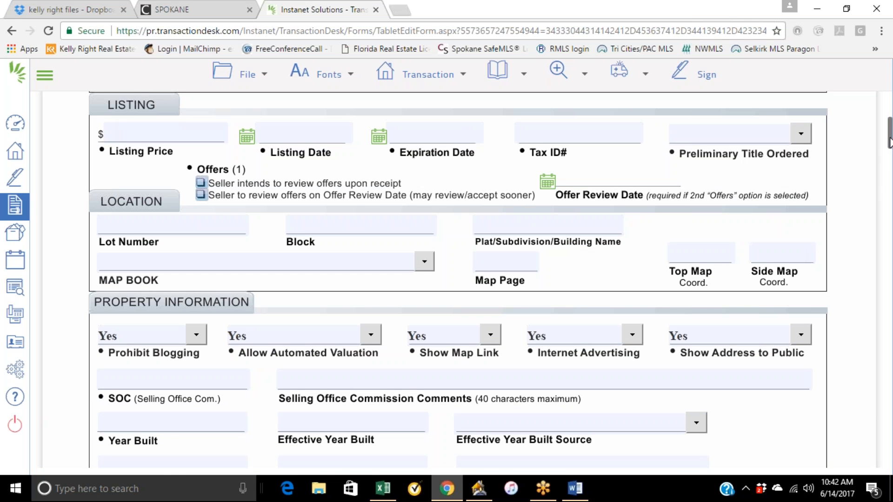
Scroll through the input sheet's property, broker and listing information sections.
left_click_drag(889, 142, 889, 160)
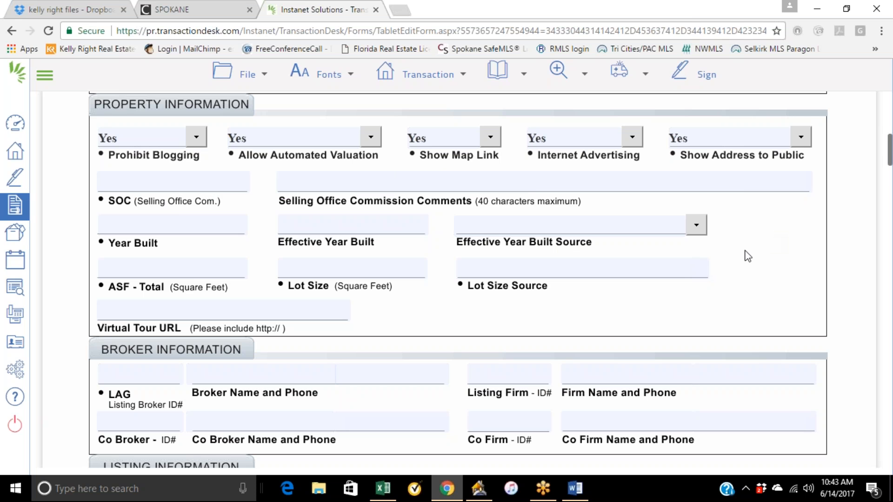
scroll(738, 252, "down", 3)
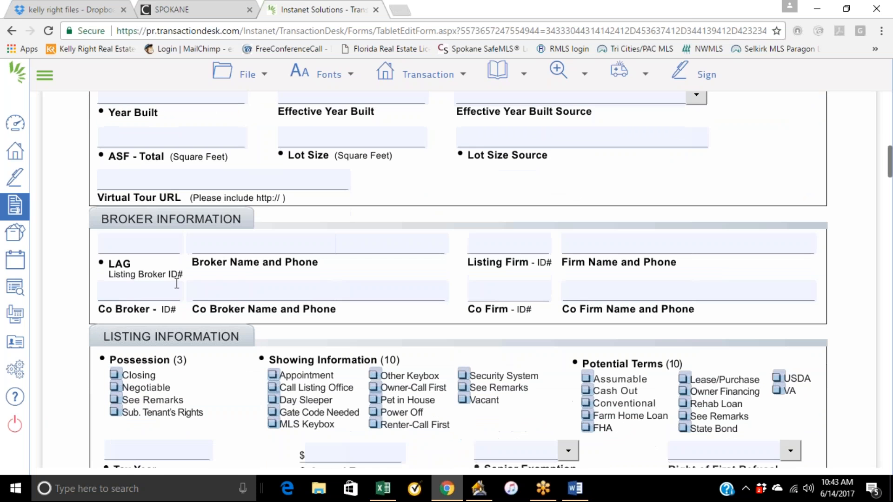
scroll(711, 267, "down", 2)
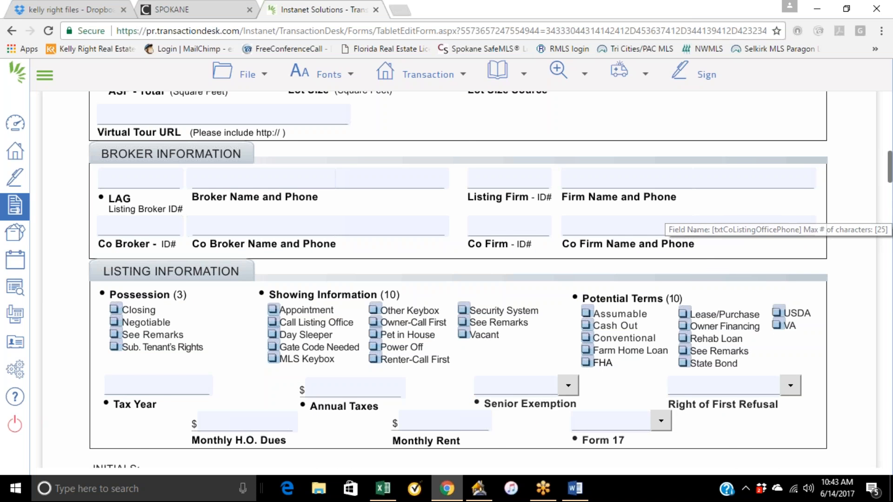
scroll(525, 185, "up", 4)
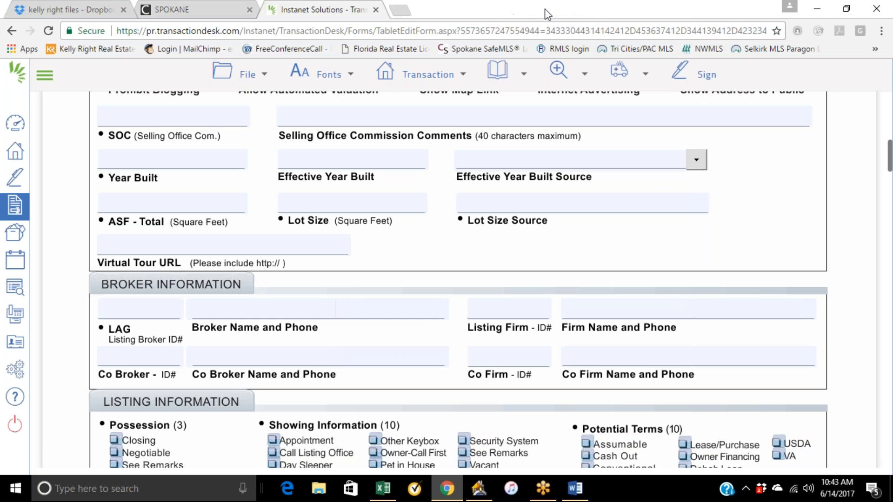
Open a new browser tab and search Google for spokane assessor.
left_click(398, 11)
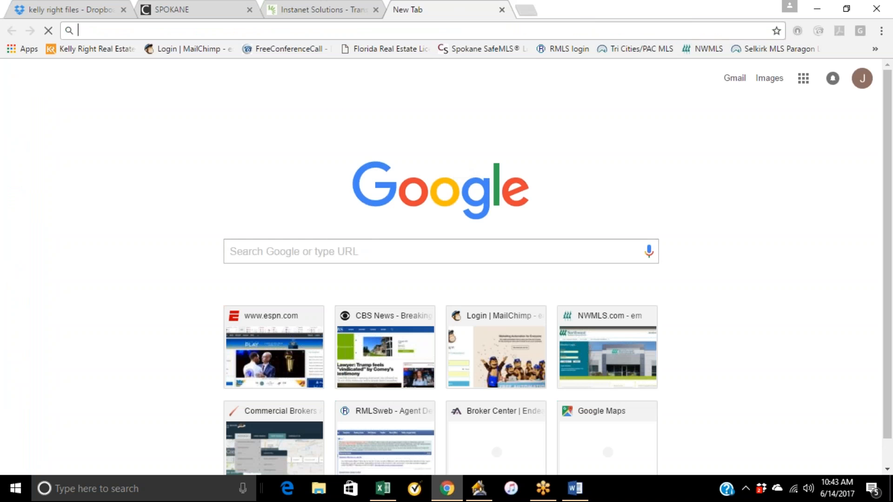
left_click(329, 248)
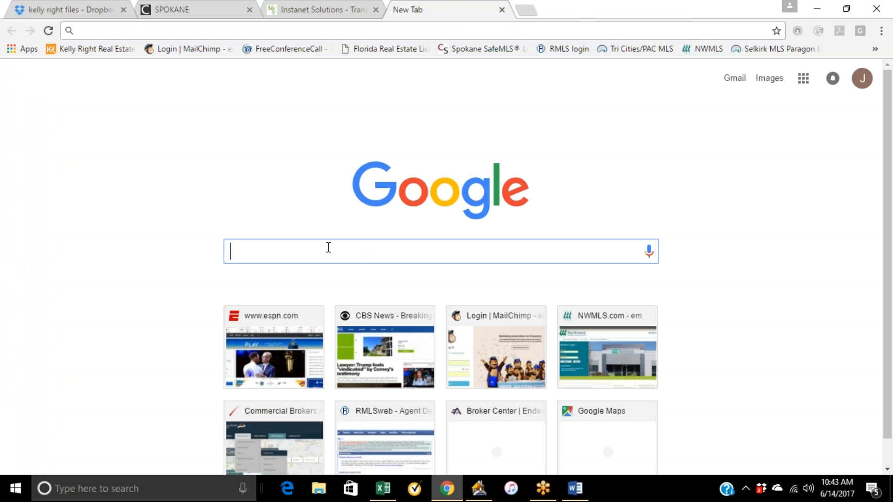
type("spokane assessor")
key("Return")
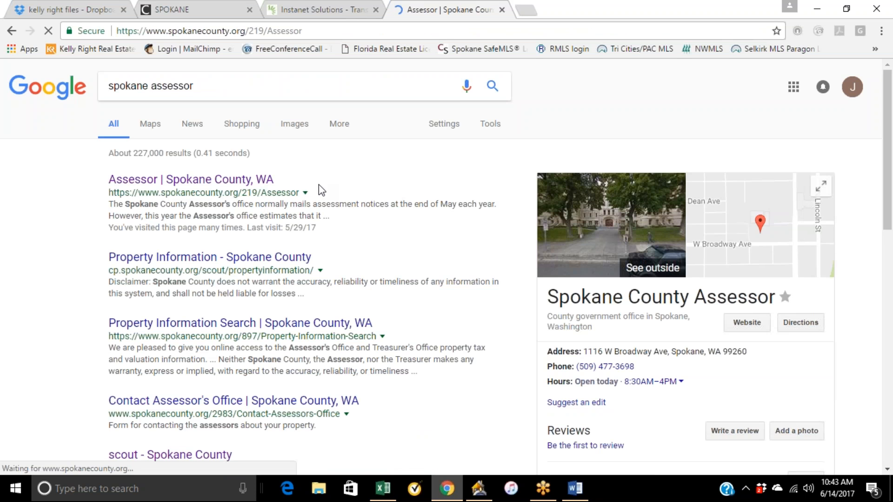
scroll(334, 174, "down", 3)
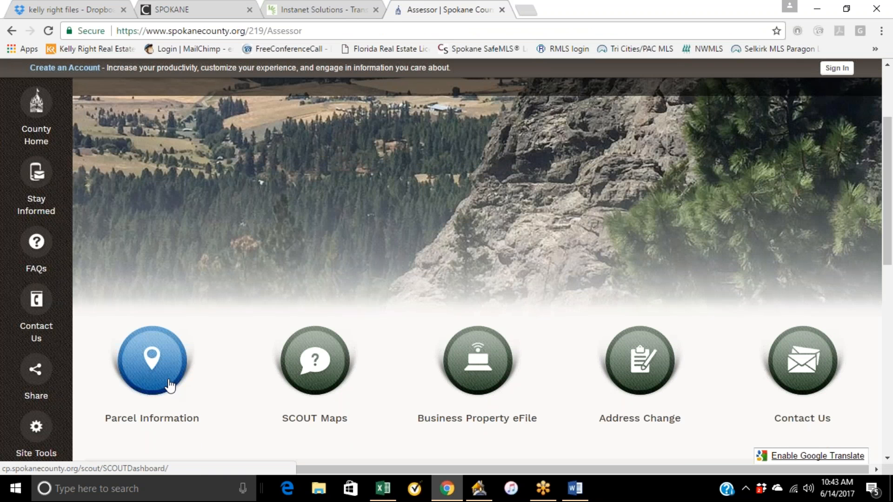
left_click(161, 386)
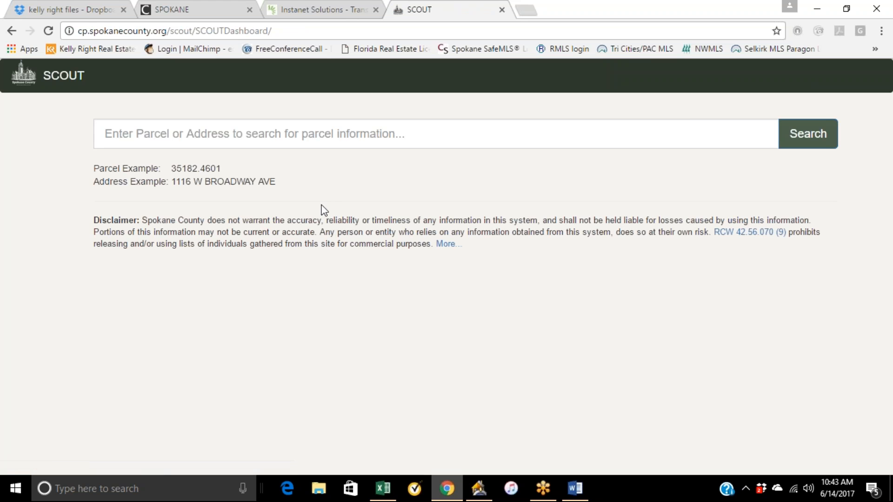
left_click(243, 137)
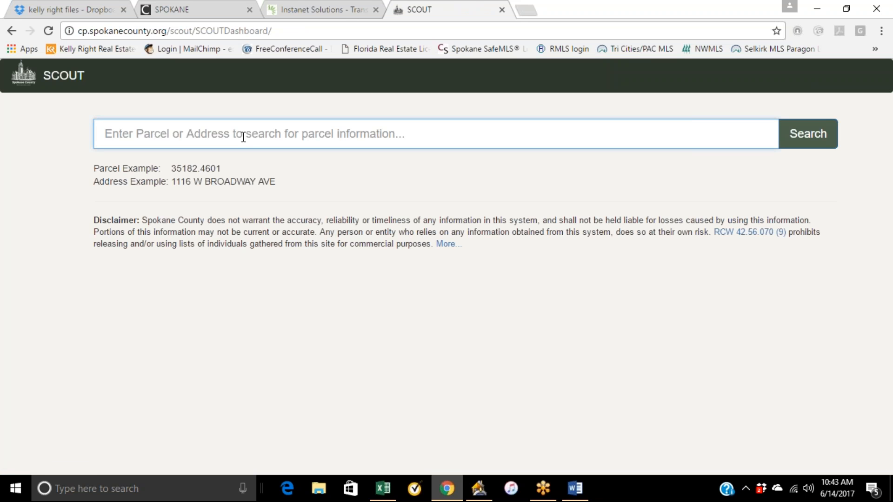
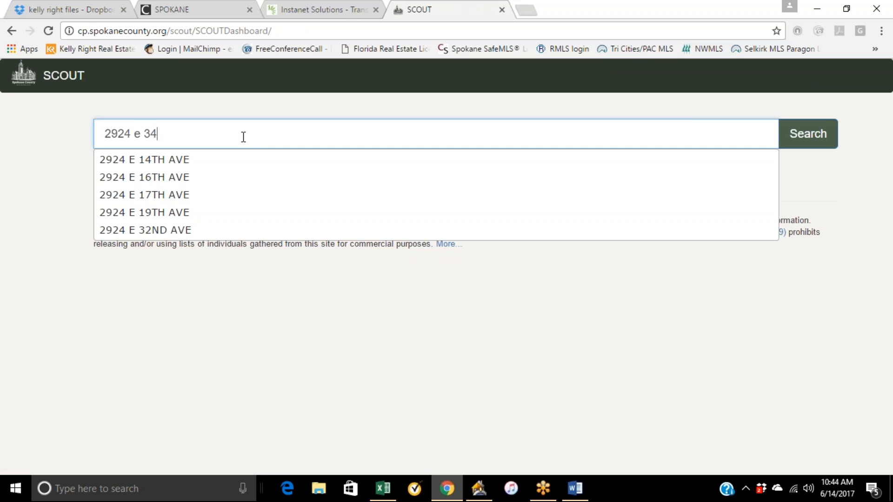
left_click(209, 164)
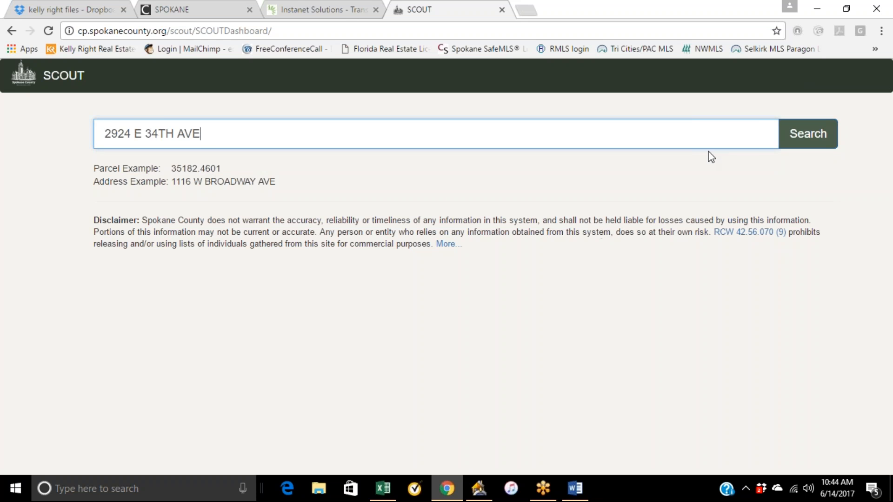
left_click(866, 33)
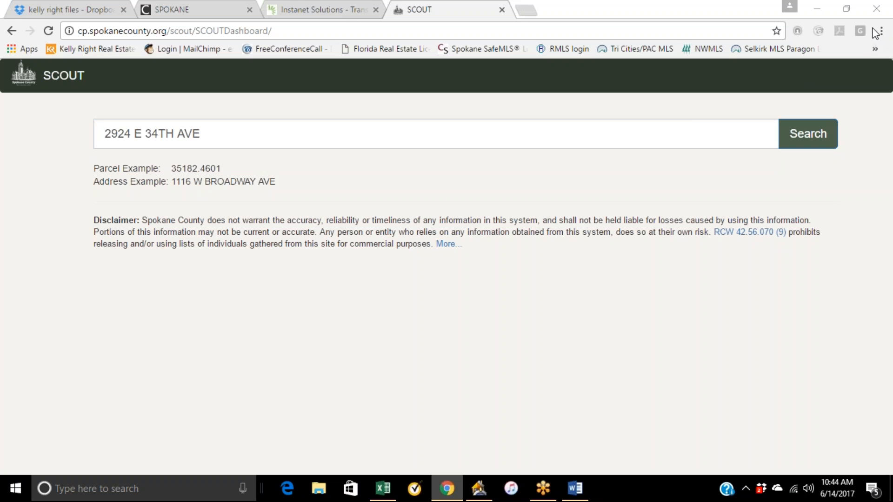
left_click(817, 137)
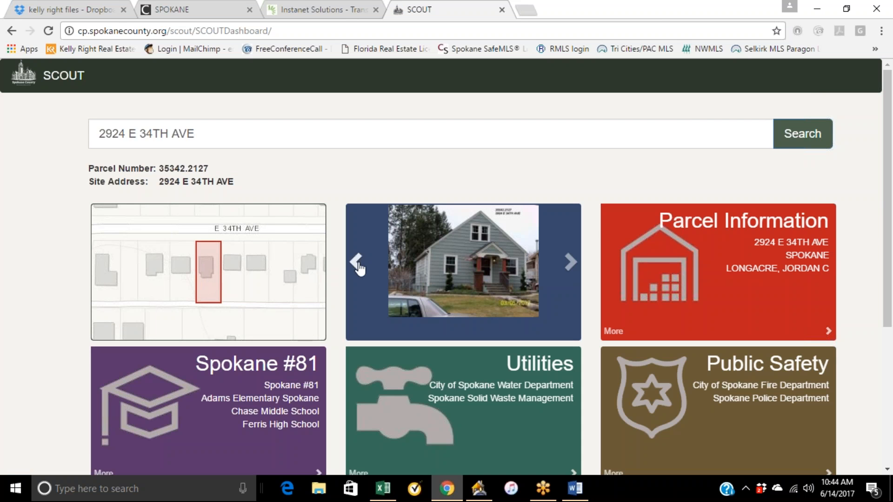
Open the parcel's property information summary and select the legal description LINCOLN HTS 1ST LT 5 BLK 24.
left_click(684, 233)
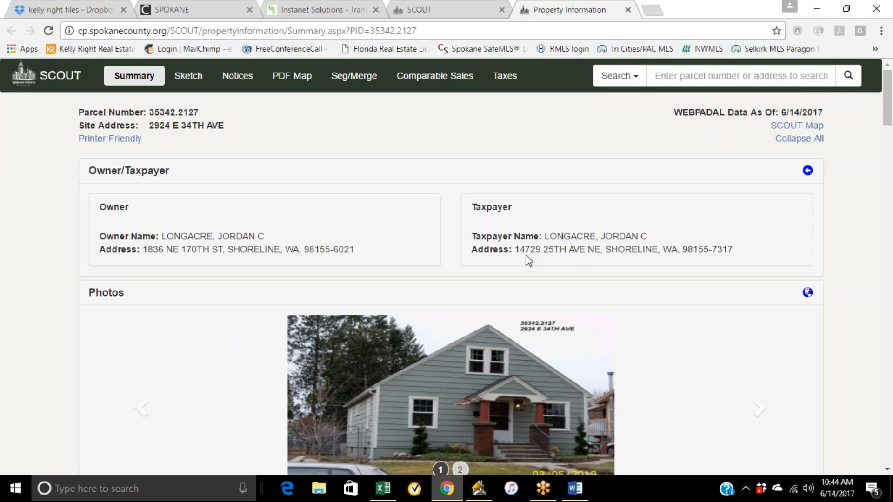
scroll(276, 342, "down", 2)
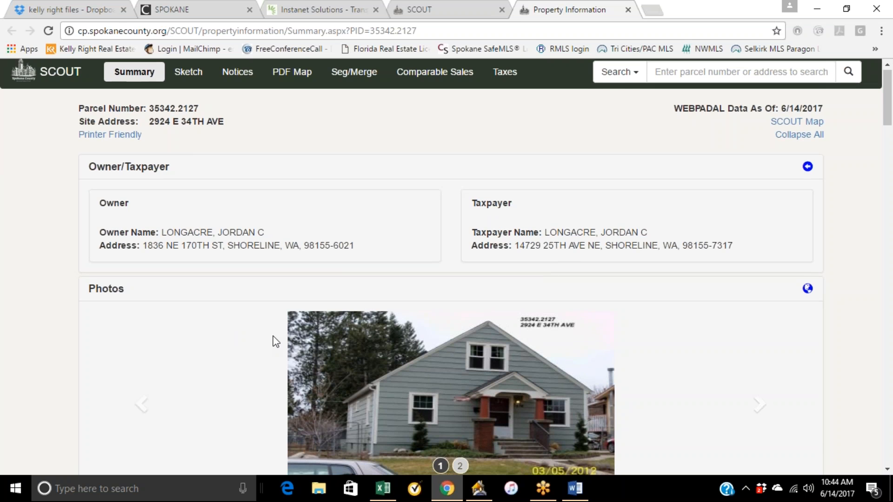
scroll(269, 308, "down", 4)
scroll(269, 312, "up", 6)
scroll(208, 289, "down", 7)
scroll(182, 302, "down", 4)
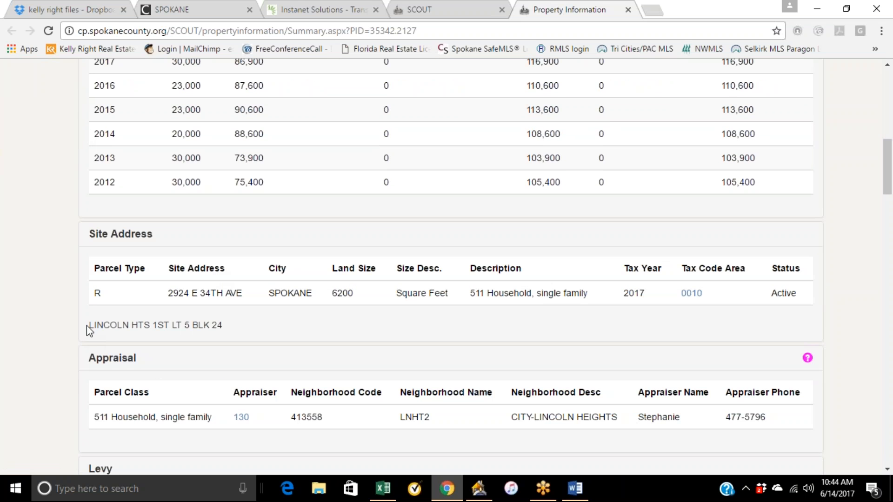
left_click_drag(86, 326, 230, 320)
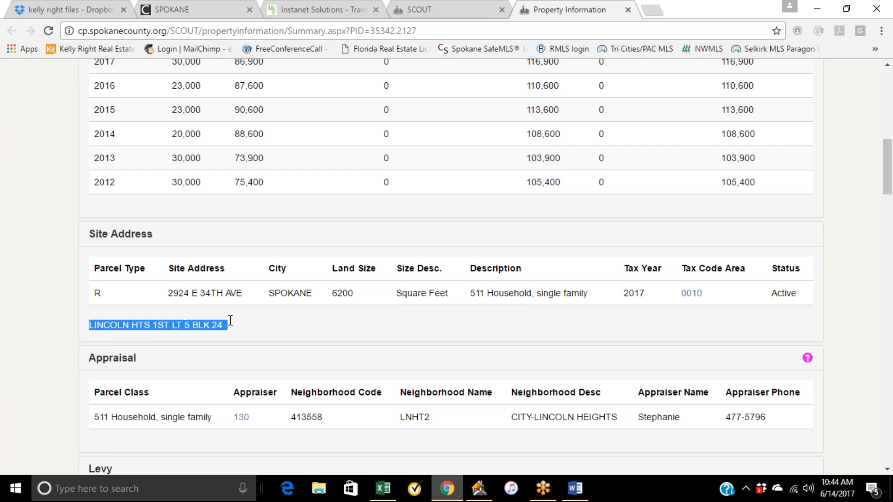
left_click(344, 322)
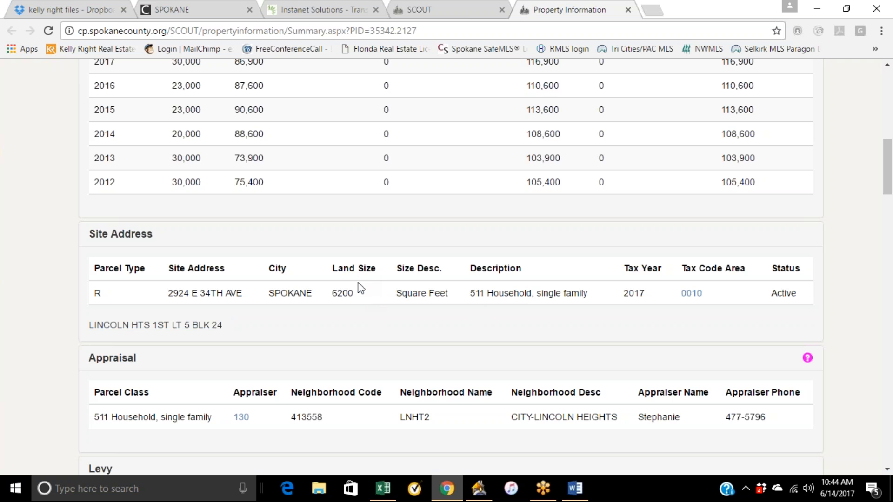
Review the parcel's appraisal and levy details and highlight the dwelling's year built and size figures.
left_click_drag(353, 294, 332, 293)
left_click(670, 307)
scroll(507, 332, "down", 1)
scroll(507, 337, "down", 1)
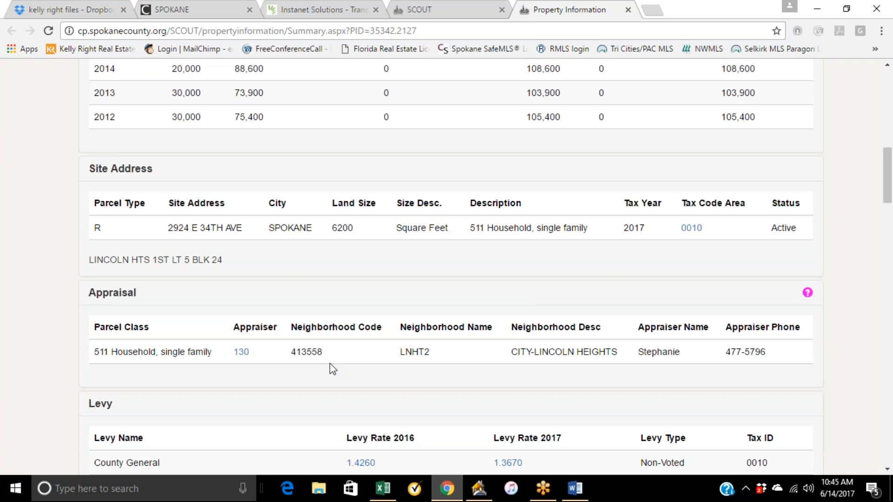
scroll(298, 374, "down", 1)
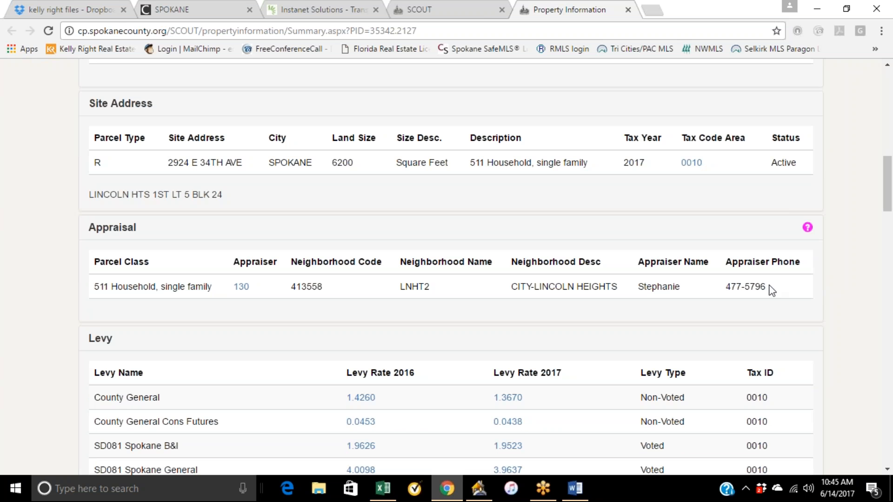
scroll(550, 325, "down", 3)
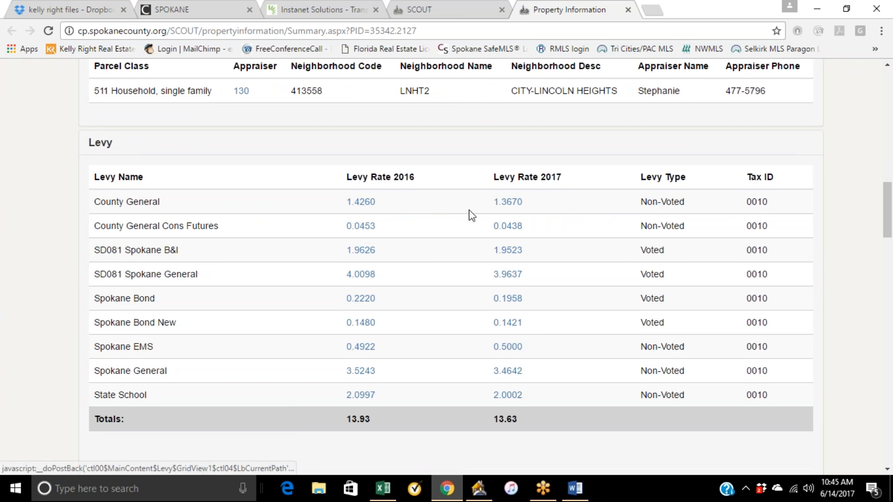
scroll(467, 214, "down", 5)
scroll(644, 253, "down", 4)
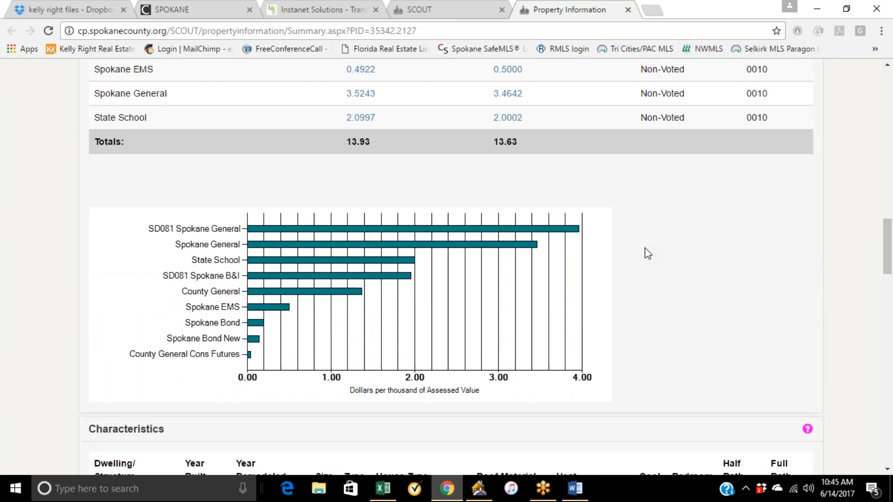
scroll(217, 259, "down", 1)
left_click_drag(217, 259, 184, 258)
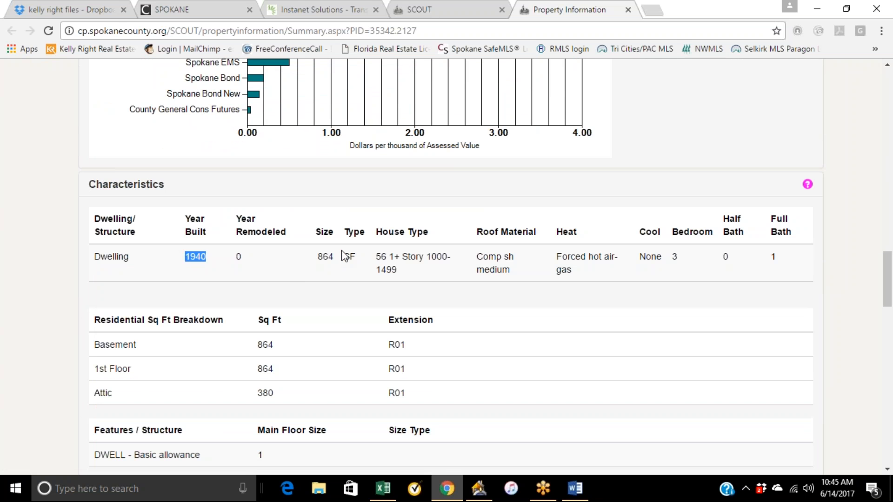
left_click_drag(343, 256, 318, 257)
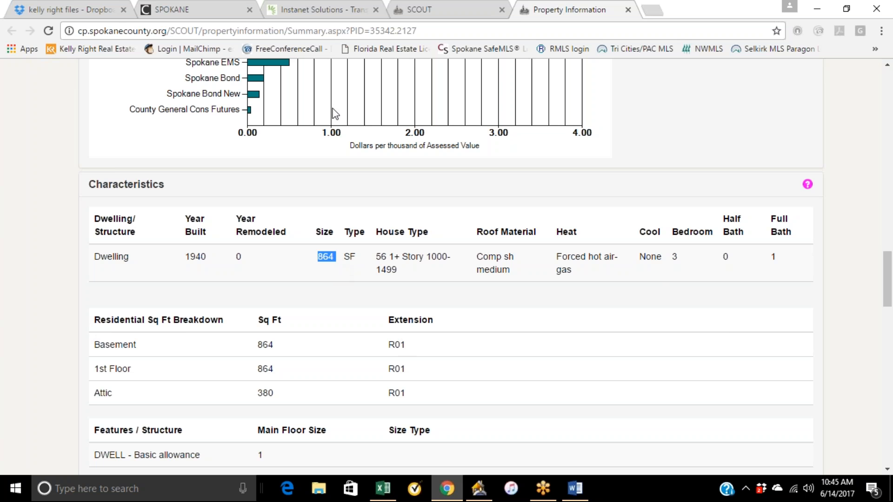
Return to the listing input sheet, scroll down to Site Information and view the Zoning Jurisdiction options.
left_click(321, 9)
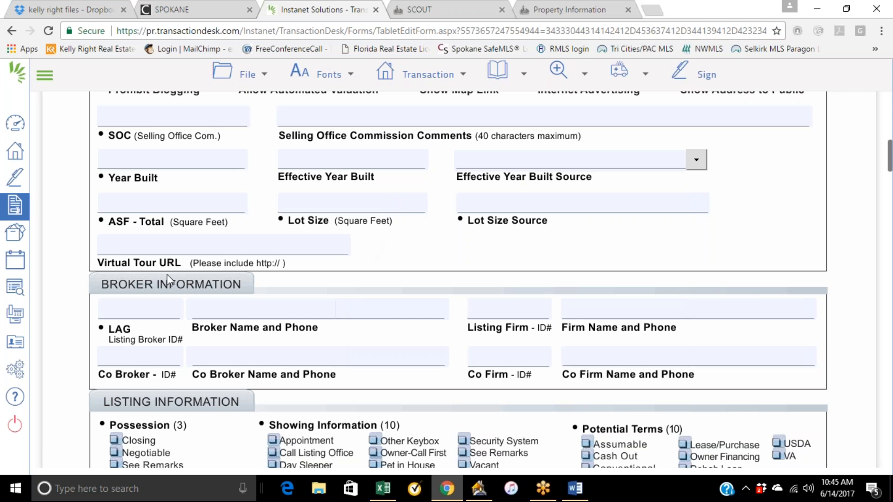
scroll(305, 192, "up", 1)
scroll(304, 193, "down", 1)
scroll(560, 348, "down", 1)
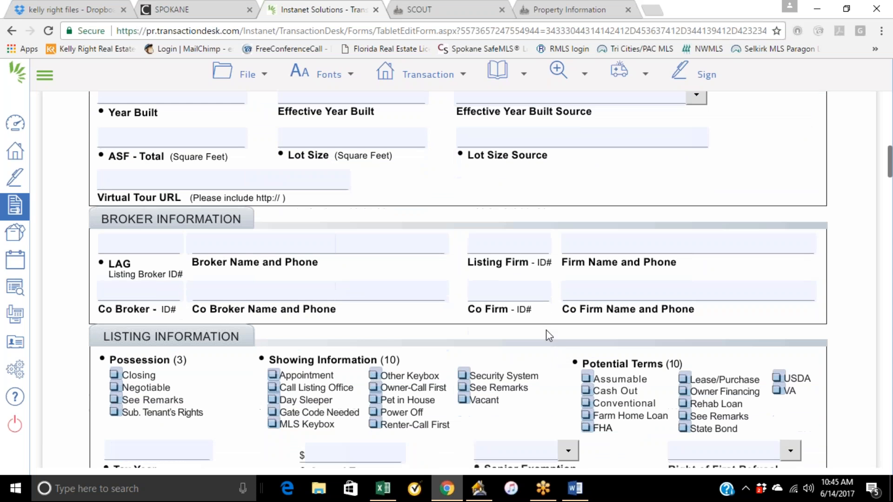
scroll(383, 197, "down", 1)
scroll(383, 198, "down", 3)
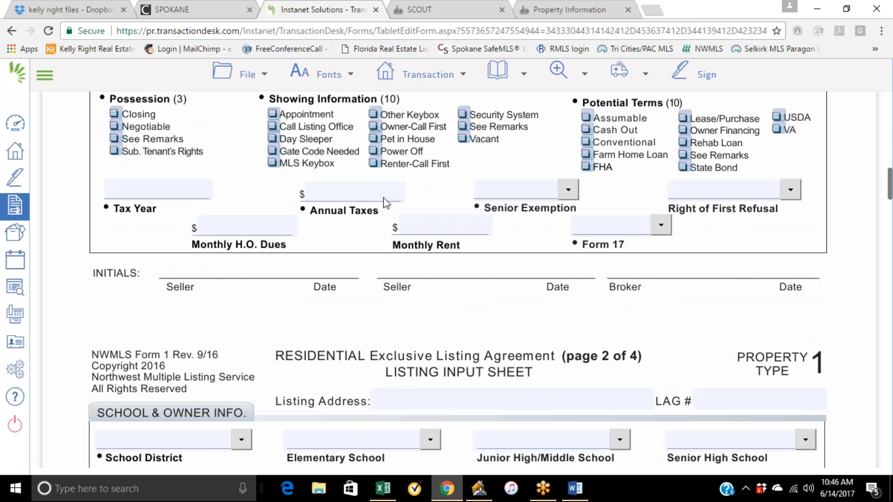
scroll(458, 284, "down", 2)
scroll(459, 284, "down", 1)
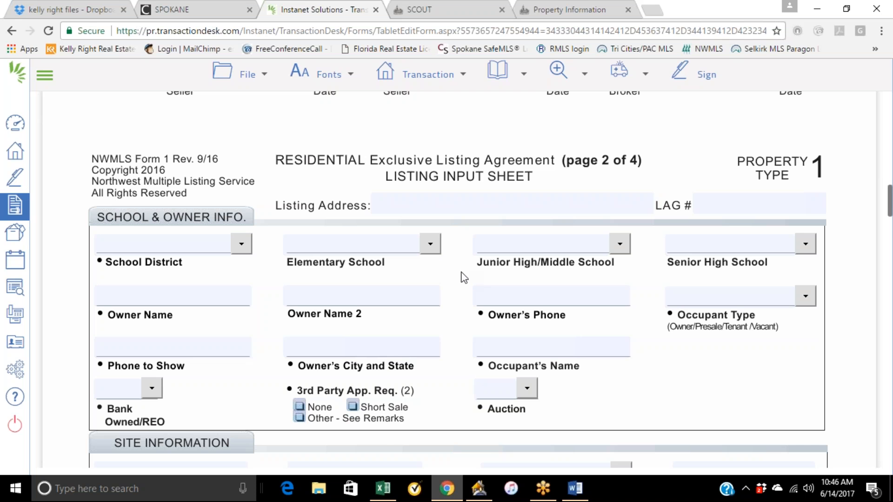
scroll(464, 278, "down", 4)
scroll(464, 278, "down", 3)
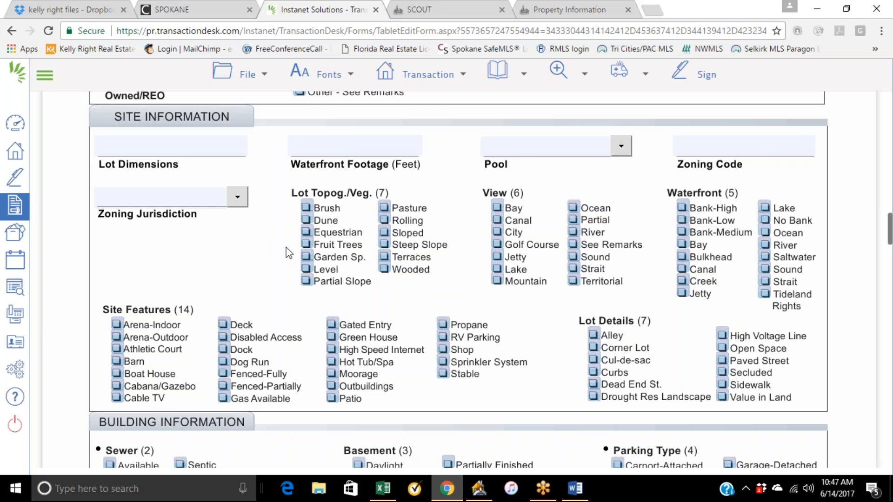
scroll(350, 241, "down", 2)
left_click(238, 131)
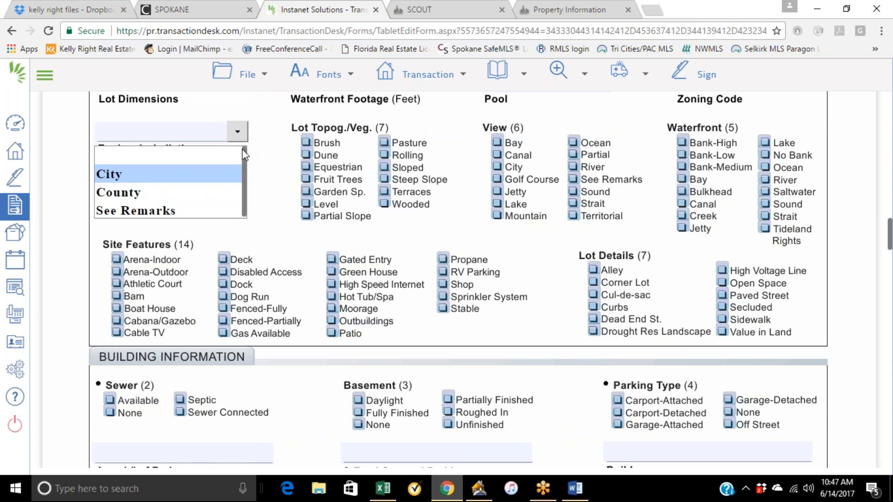
left_click(272, 174)
scroll(272, 175, "up", 1)
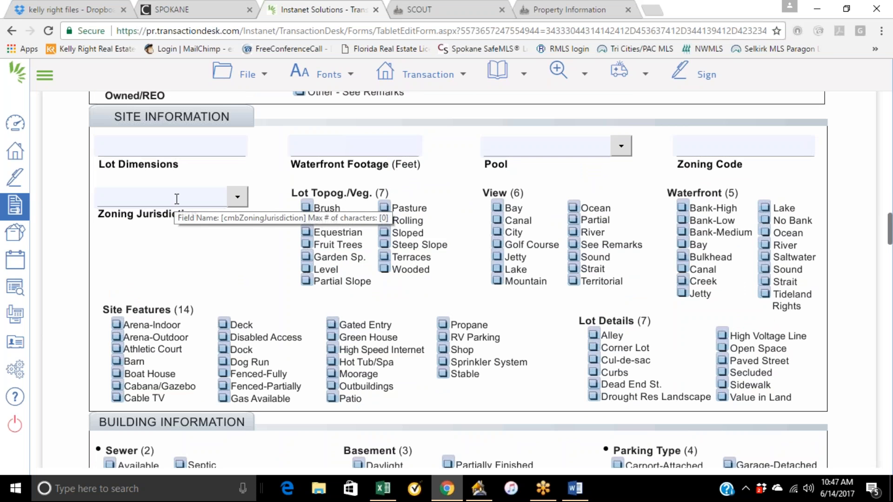
Switch back to the parcel summary and review its land and sales details.
left_click(570, 10)
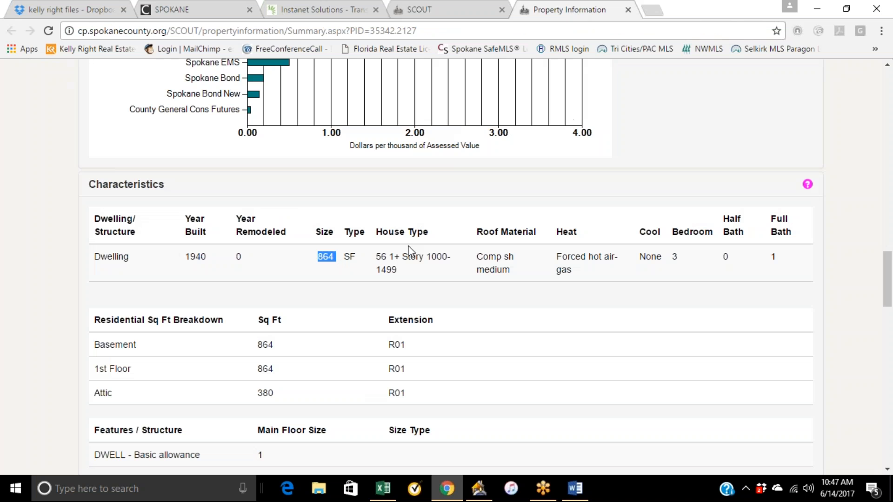
scroll(479, 338, "down", 7)
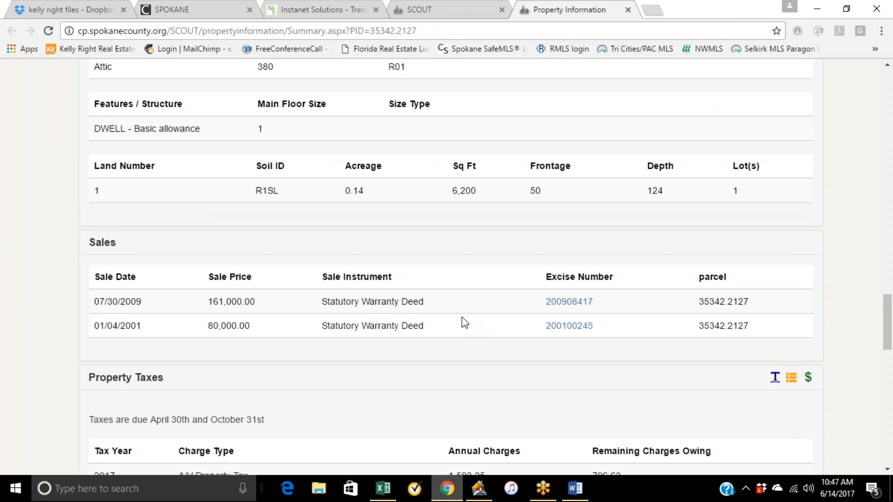
Review the parcel's property taxes, highlighting the 2017 total taxes figure, and scroll through the rest of the summary.
scroll(495, 339, "down", 1)
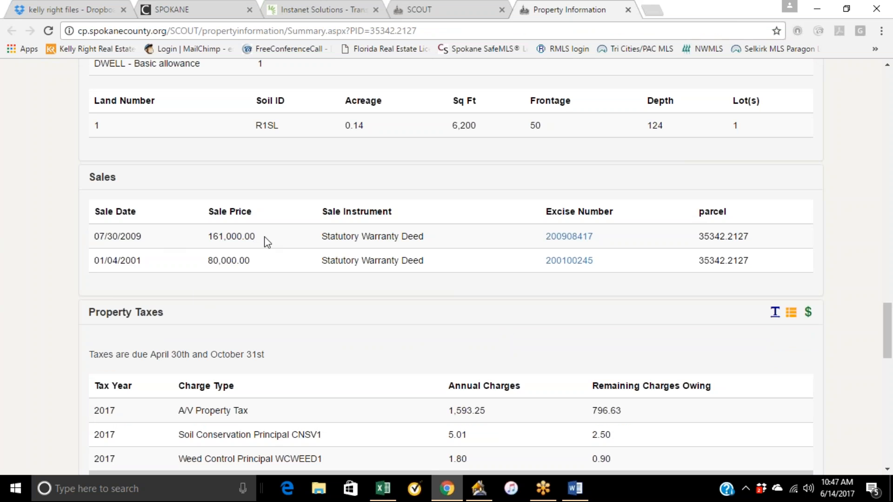
scroll(365, 319, "down", 2)
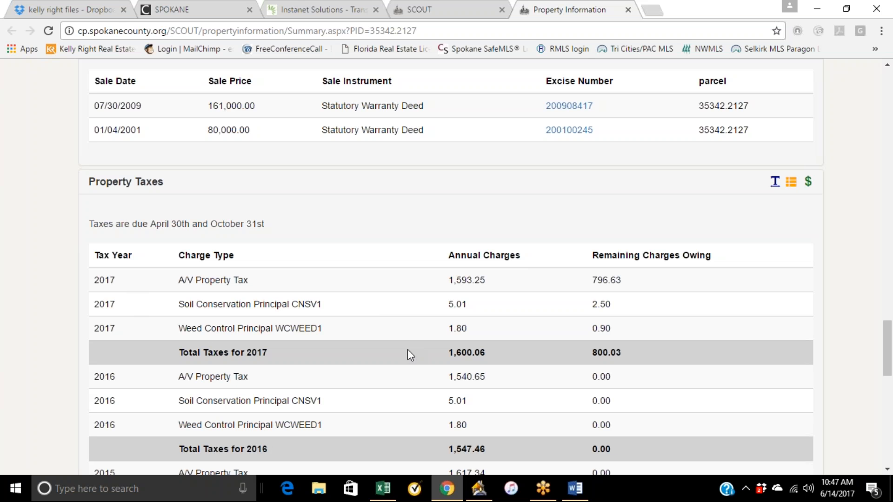
left_click_drag(488, 353, 437, 353)
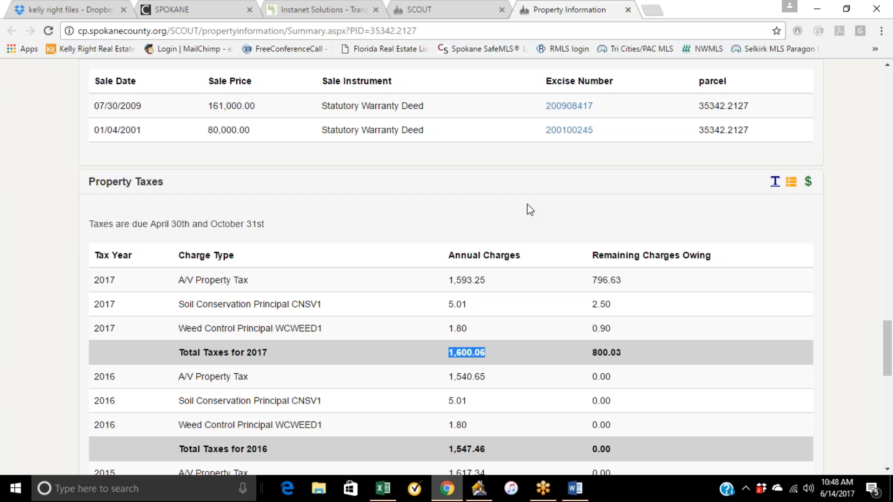
scroll(538, 213, "down", 1)
scroll(537, 208, "down", 3)
scroll(540, 220, "down", 5)
scroll(543, 241, "down", 4)
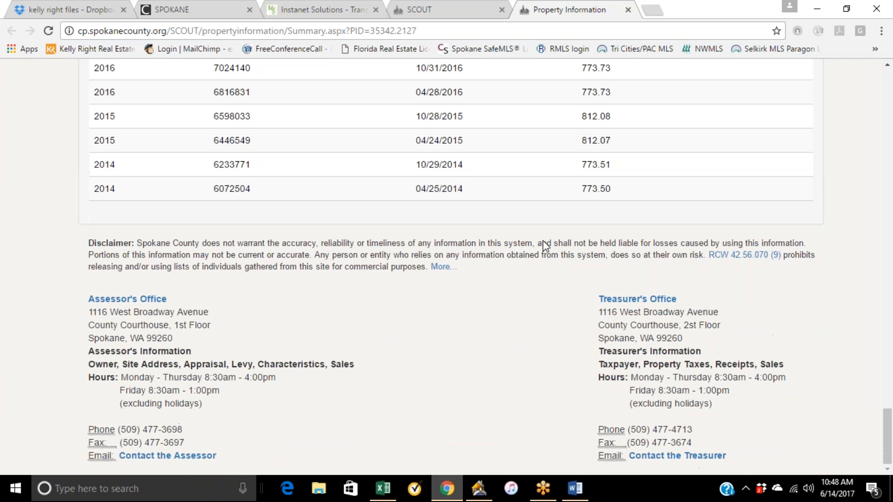
scroll(546, 246, "up", 20)
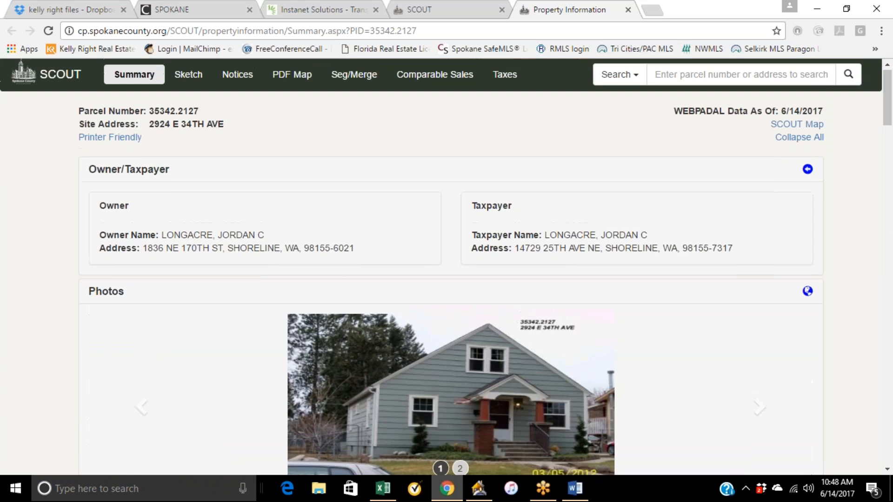
Return to the listing input sheet, scroll through the building and interior sections, and view the Type of Fireplace options.
left_click(319, 9)
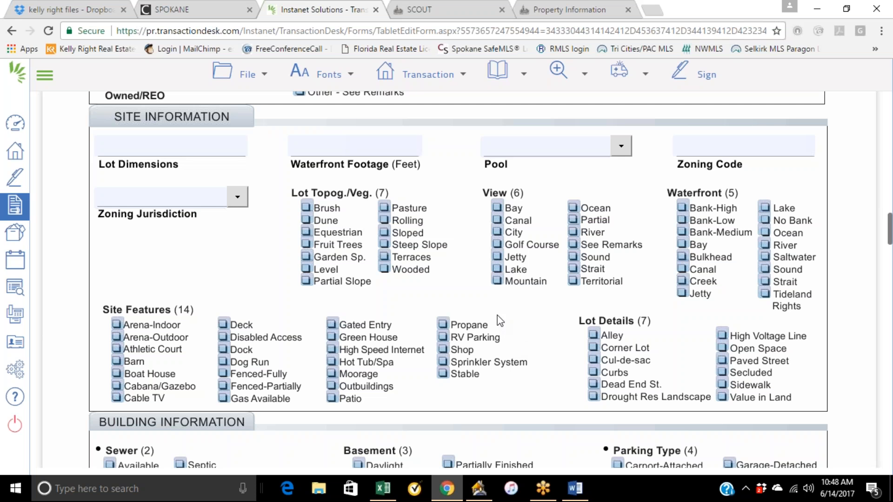
scroll(454, 253, "down", 1)
scroll(429, 212, "down", 2)
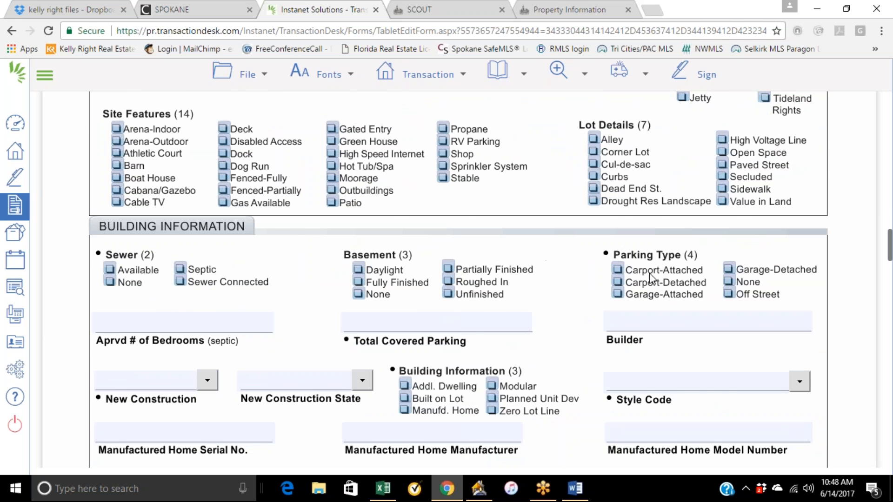
scroll(614, 288, "down", 1)
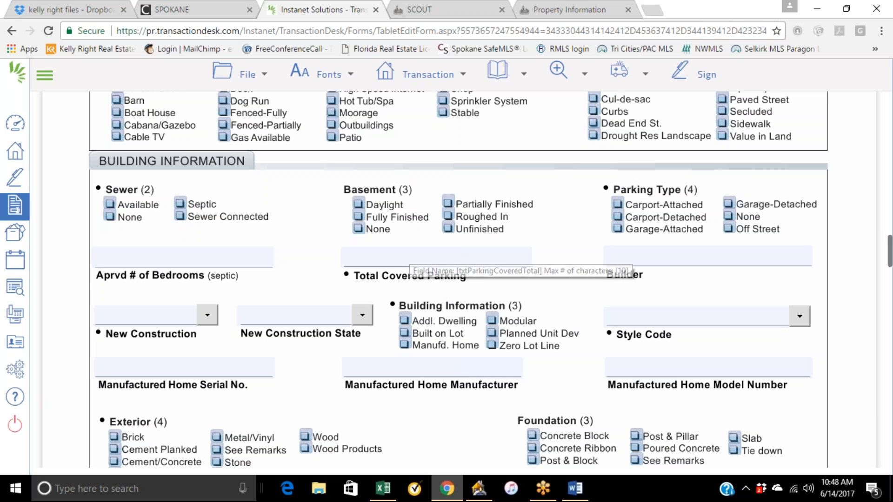
scroll(594, 320, "down", 3)
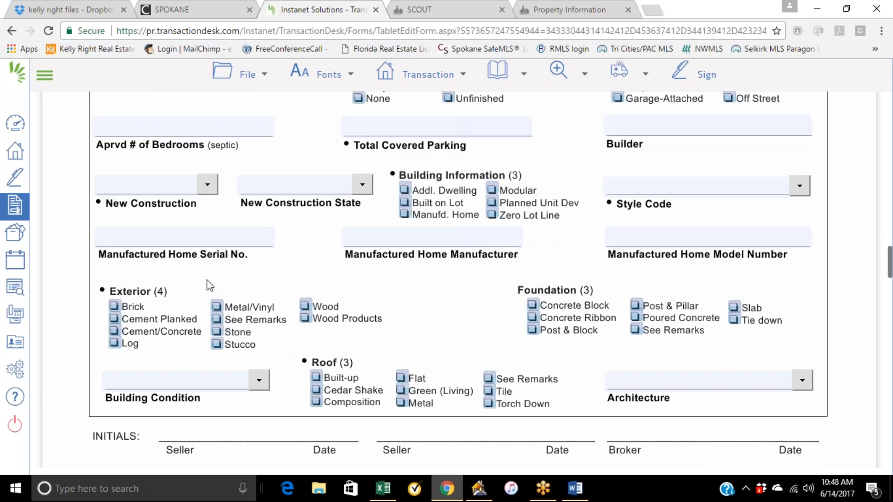
scroll(389, 302, "down", 10)
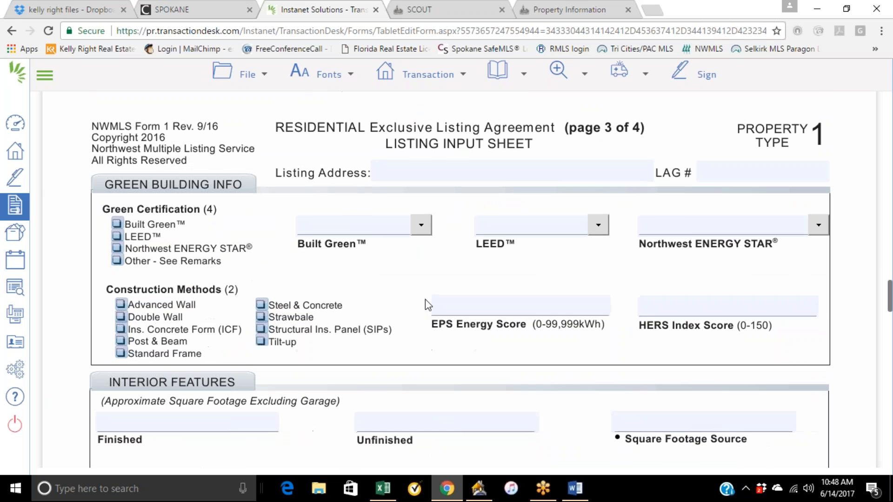
scroll(428, 294, "down", 2)
scroll(593, 235, "down", 1)
scroll(591, 237, "down", 3)
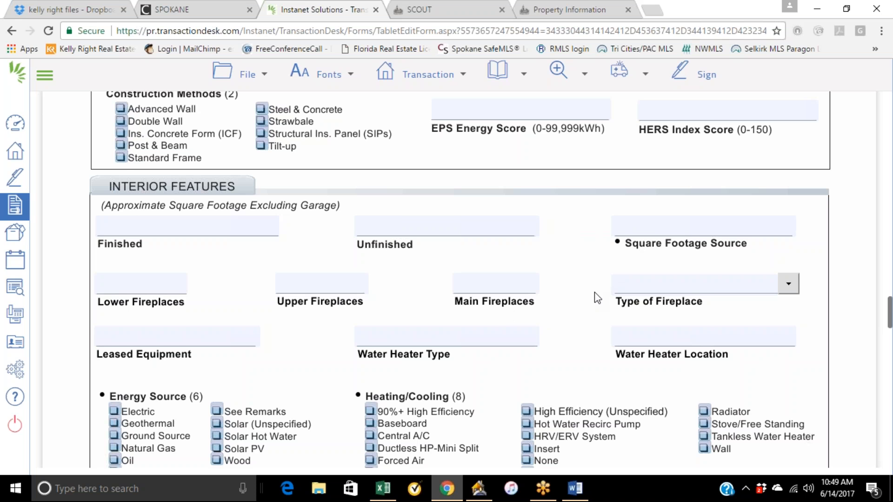
scroll(589, 333, "down", 1)
left_click(789, 219)
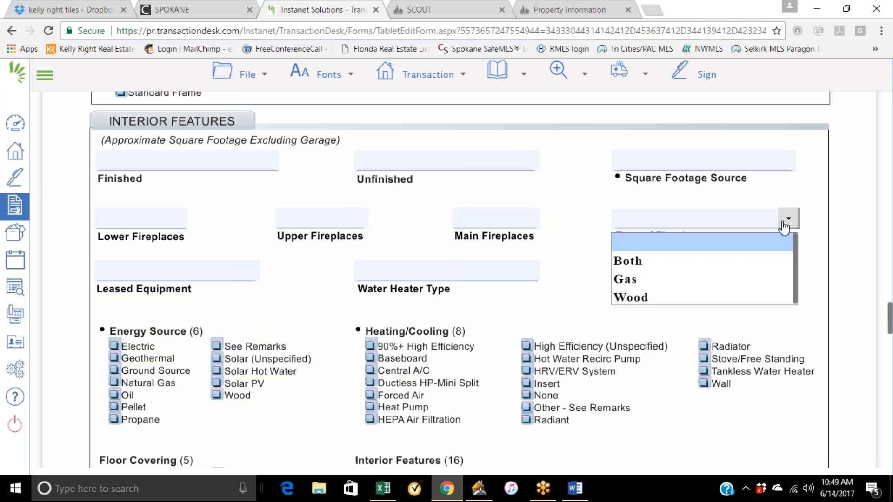
left_click(597, 242)
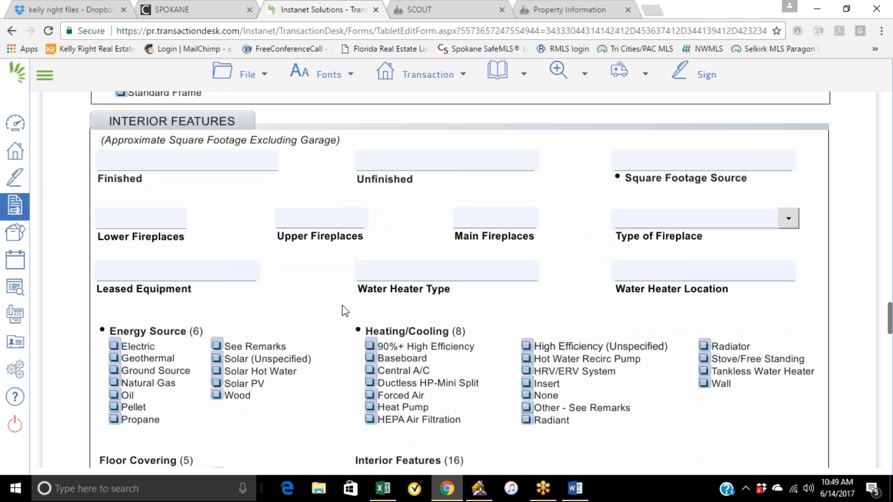
Scroll through the remaining input sheet sections down to the remarks and driving directions fields.
scroll(317, 332, "down", 2)
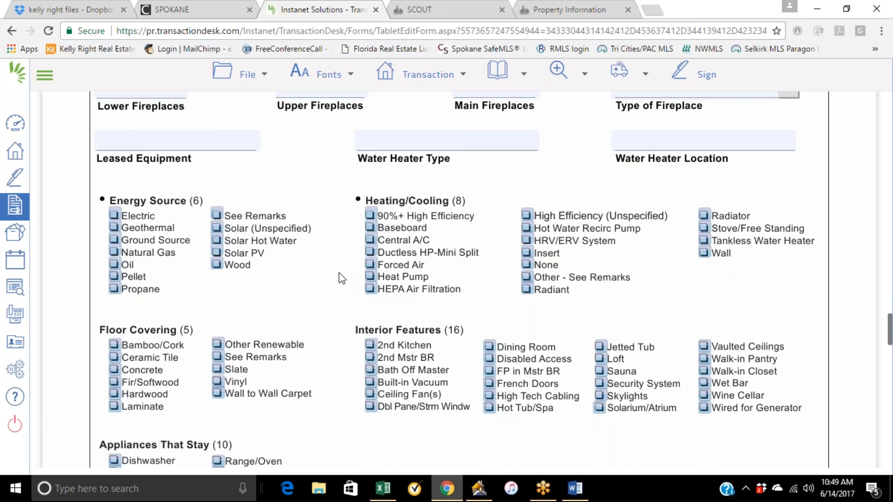
scroll(342, 278, "down", 2)
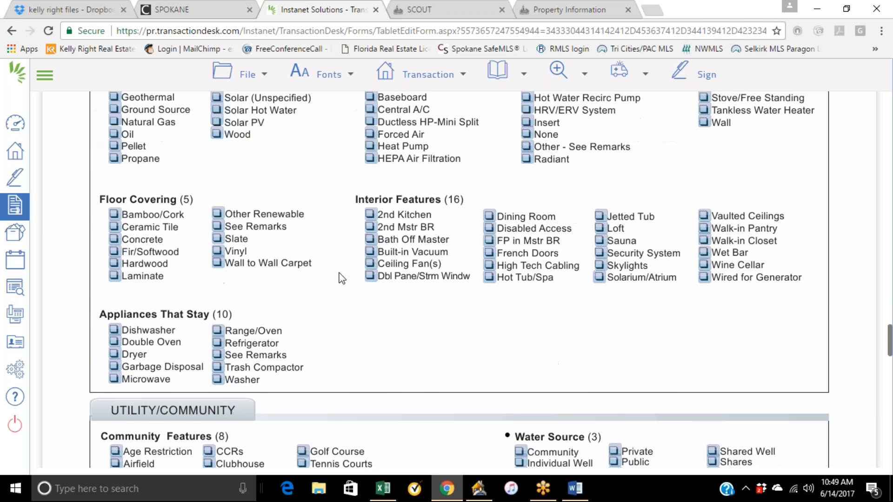
scroll(342, 278, "down", 2)
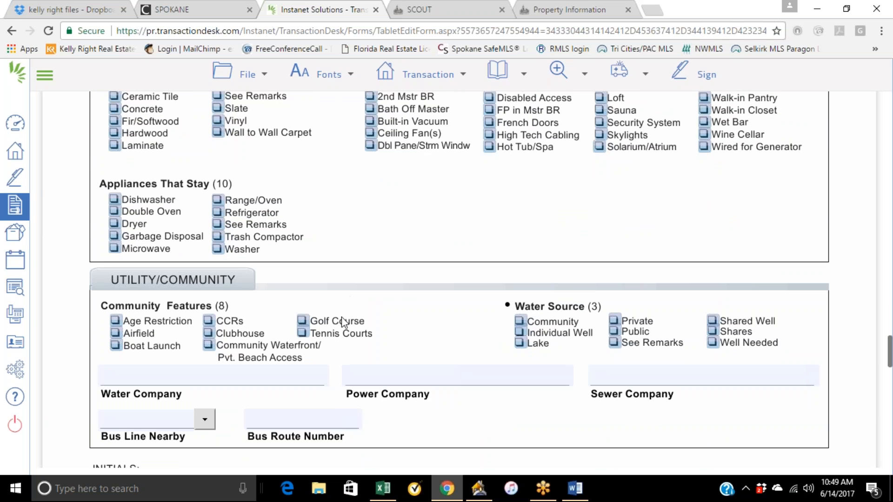
scroll(342, 321, "down", 2)
scroll(345, 322, "down", 2)
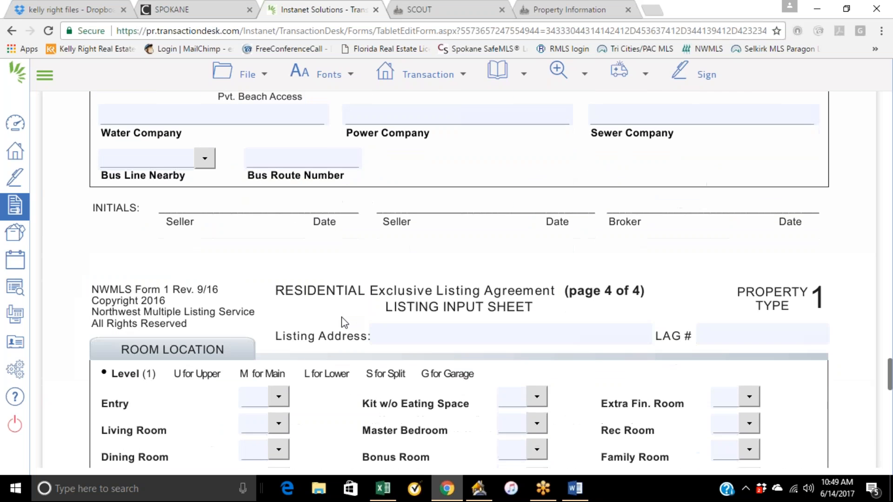
scroll(344, 322, "down", 2)
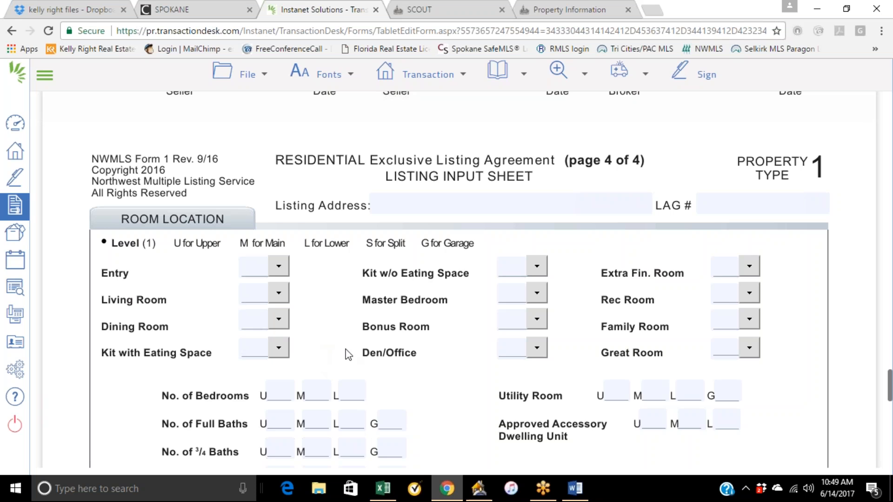
scroll(348, 355, "down", 4)
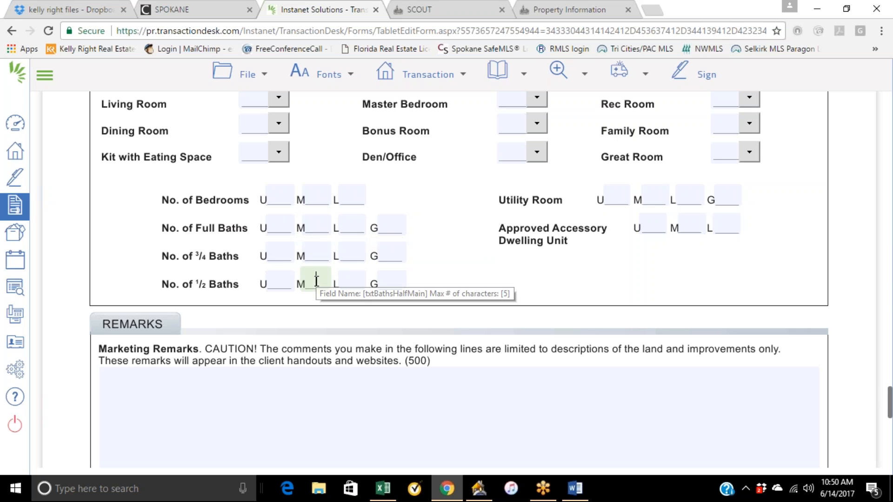
scroll(460, 279, "down", 1)
scroll(460, 280, "down", 4)
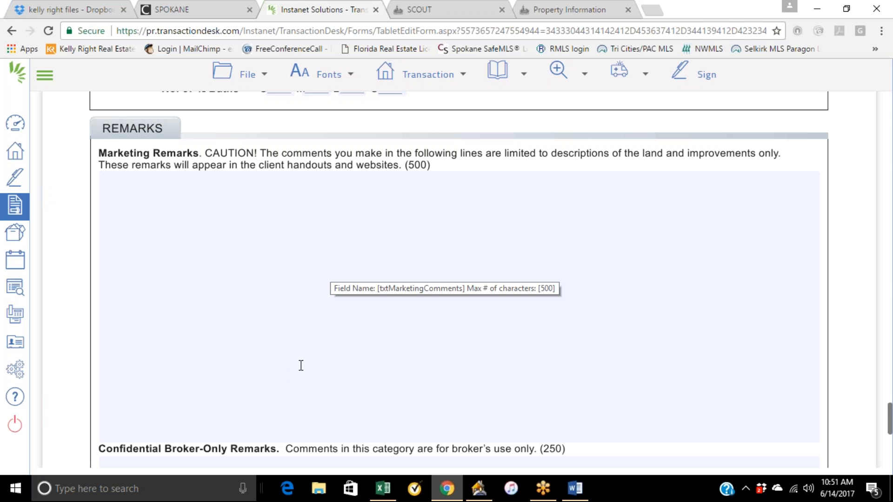
scroll(301, 370, "down", 3)
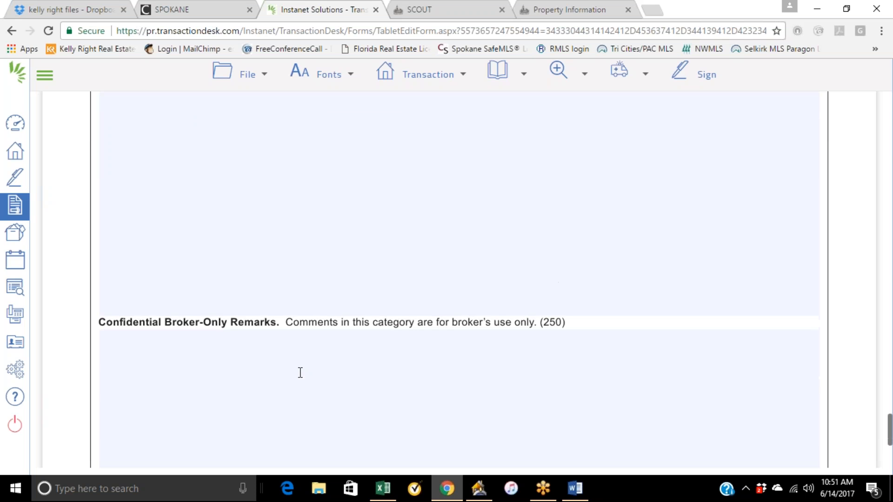
scroll(241, 351, "down", 3)
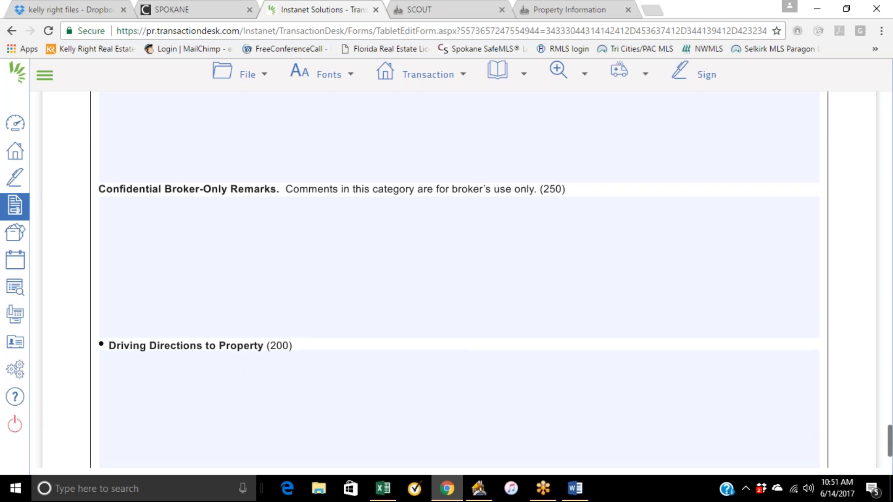
scroll(268, 314, "down", 3)
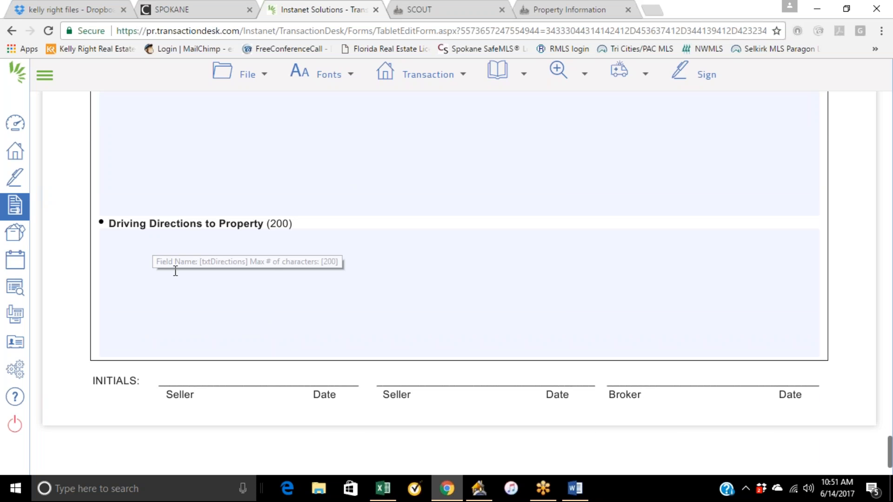
Scroll back up to the first page of the listing input sheet.
scroll(273, 272, "up", 4)
scroll(273, 272, "up", 20)
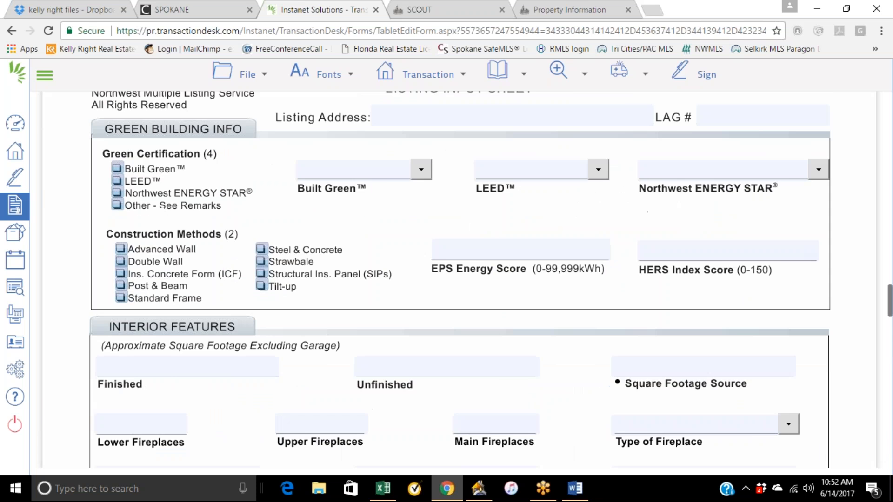
scroll(224, 233, "down", 4)
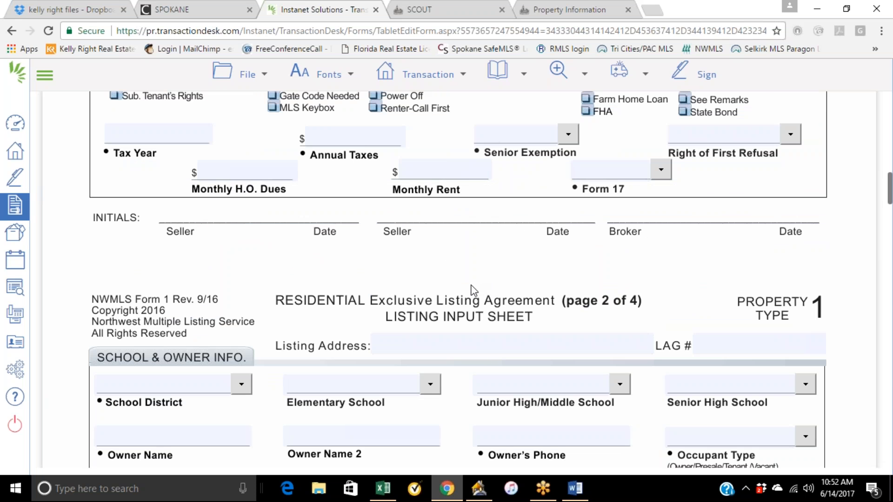
scroll(462, 285, "down", 20)
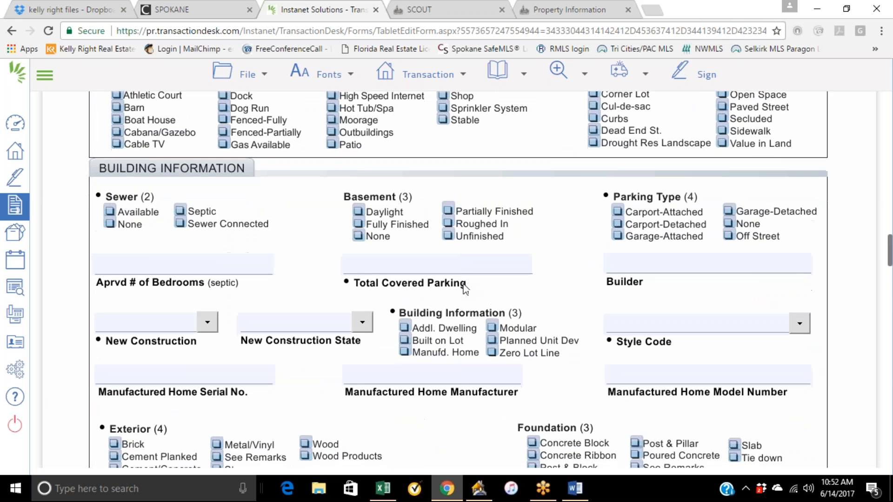
scroll(465, 289, "up", 11)
scroll(466, 290, "up", 15)
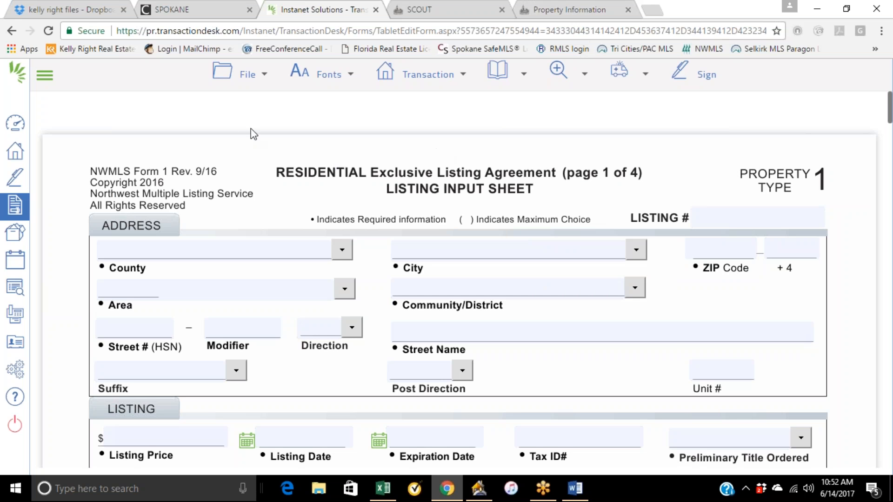
left_click(194, 9)
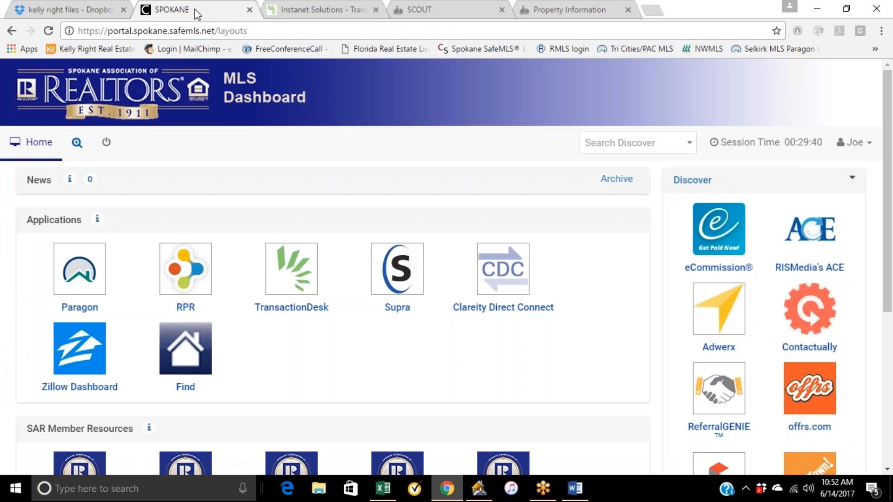
left_click(79, 282)
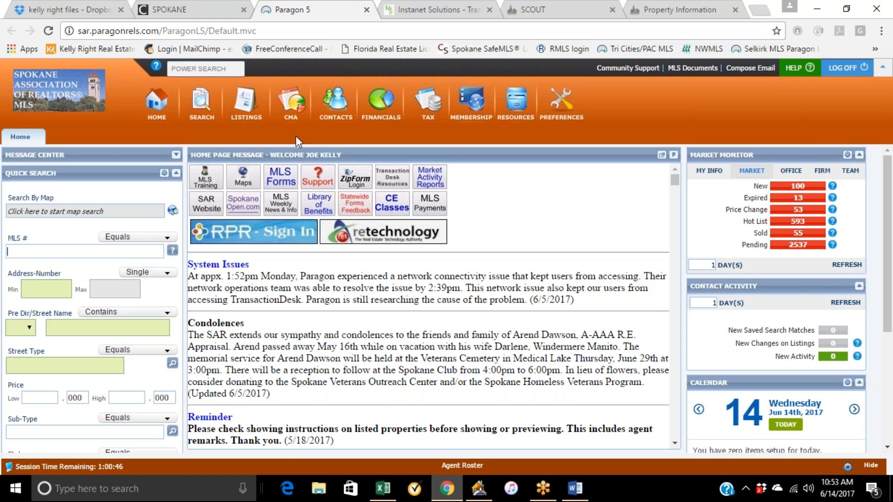
left_click(40, 290)
type("2924")
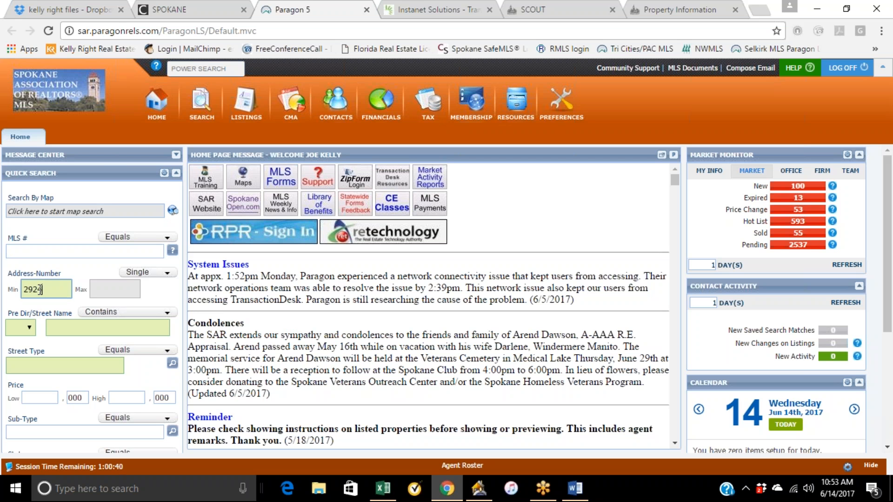
left_click(66, 325)
type("34")
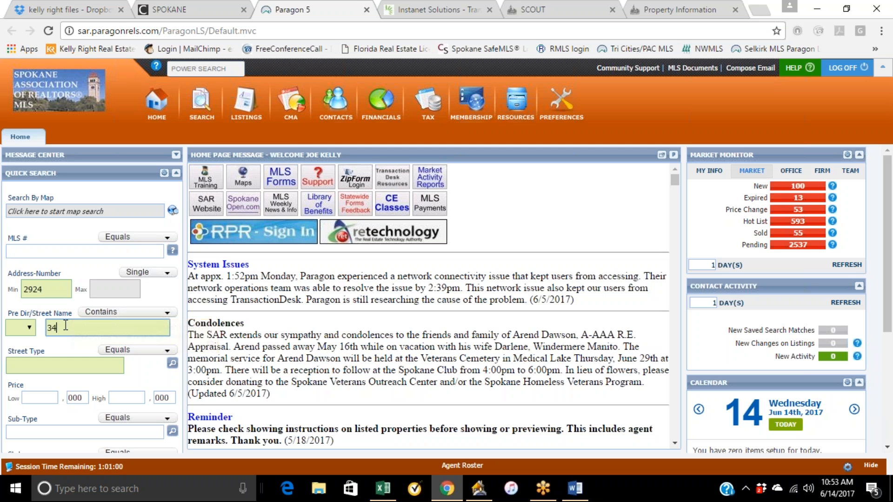
scroll(116, 353, "down", 4)
left_click(151, 443)
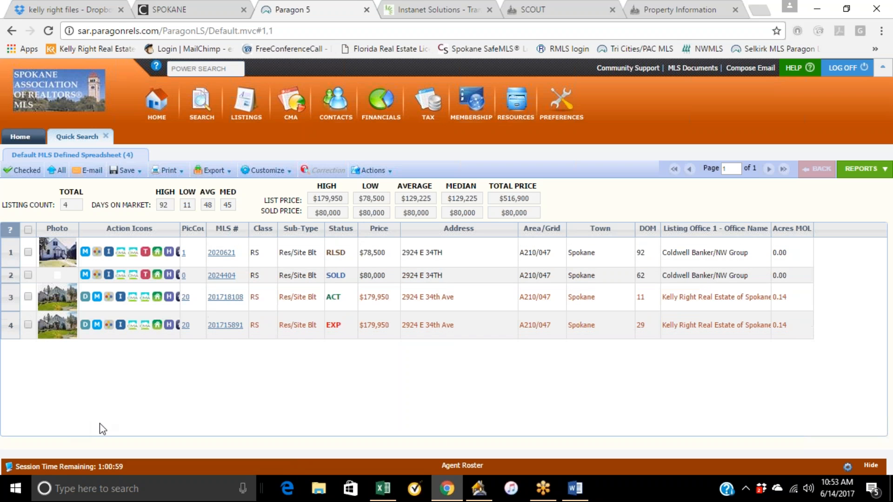
Open the full detail of the sold listing 2024404 from the search results.
left_click(335, 303)
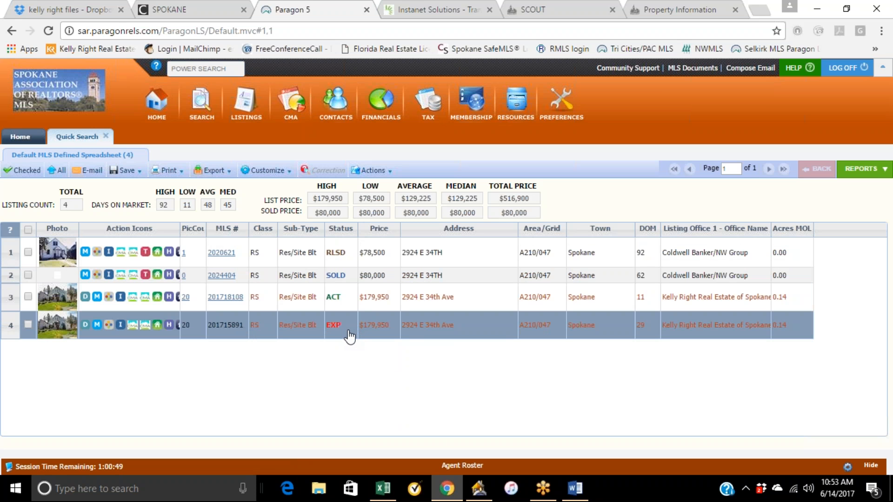
left_click(349, 303)
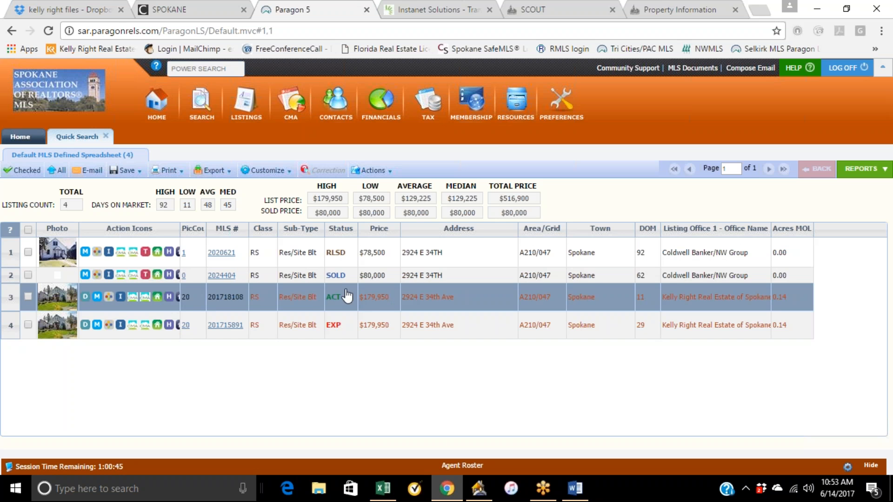
double_click(219, 278)
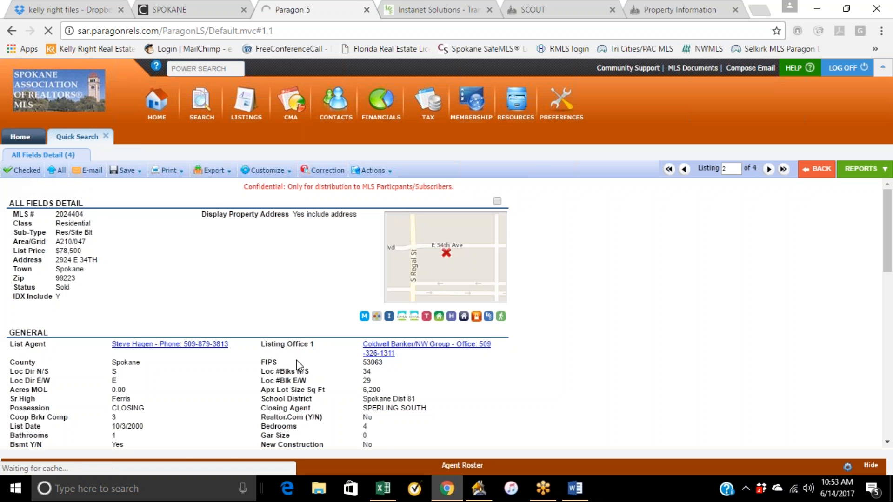
Review the sold listing's general details, such as school, possession and location block fields.
left_click_drag(55, 215, 71, 214)
left_click(114, 273)
scroll(112, 281, "down", 1)
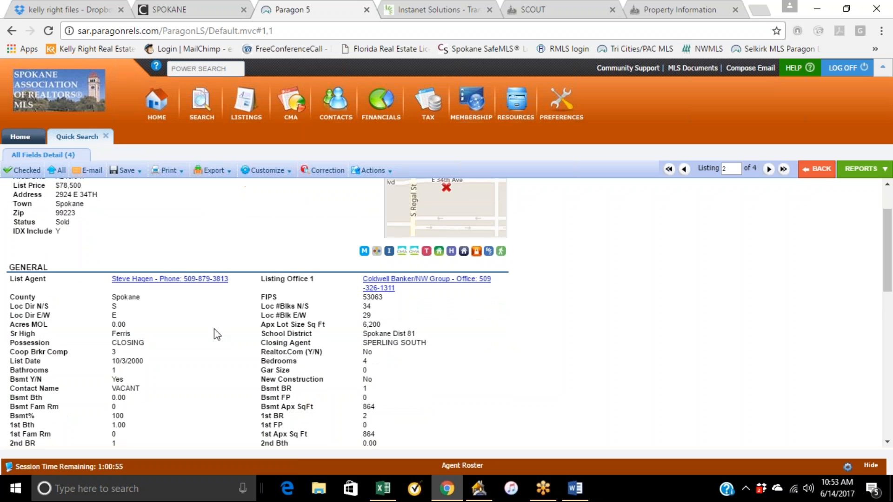
scroll(215, 333, "down", 2)
scroll(202, 269, "up", 1)
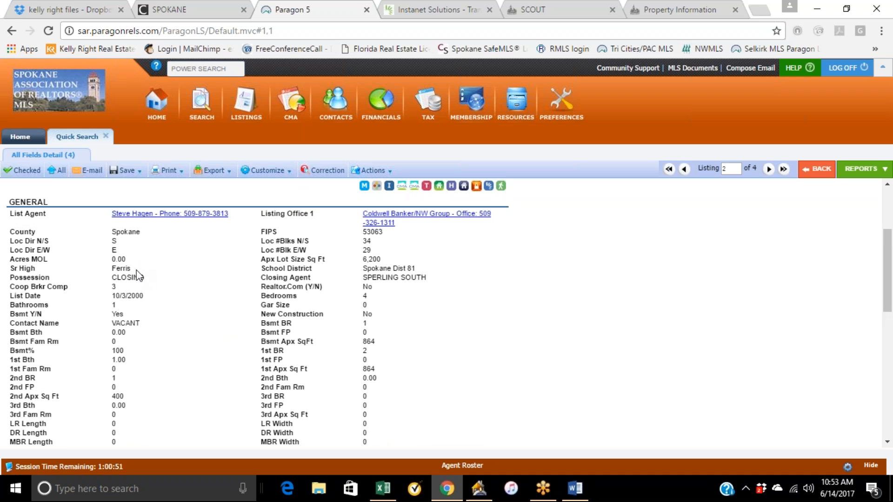
left_click_drag(131, 269, 110, 269)
left_click_drag(361, 258, 386, 262)
left_click(386, 262)
left_click_drag(117, 241, 106, 242)
left_click(380, 237)
double_click(114, 251)
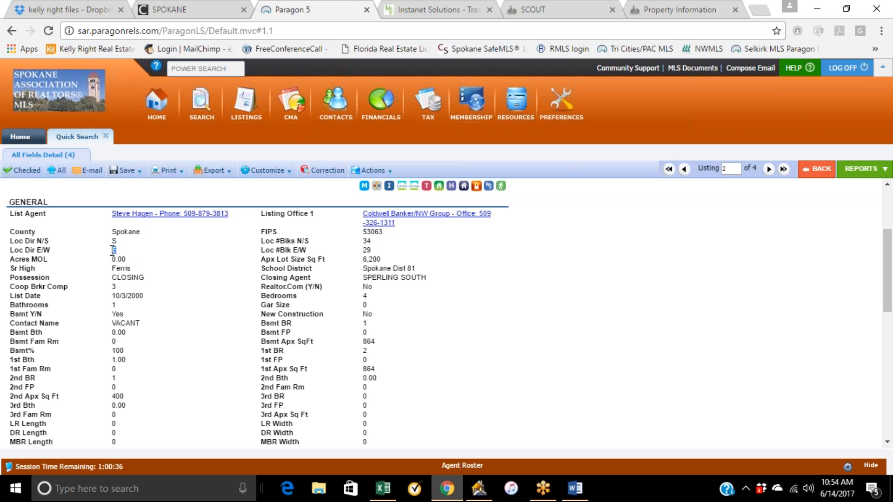
double_click(367, 251)
scroll(334, 303, "up", 3)
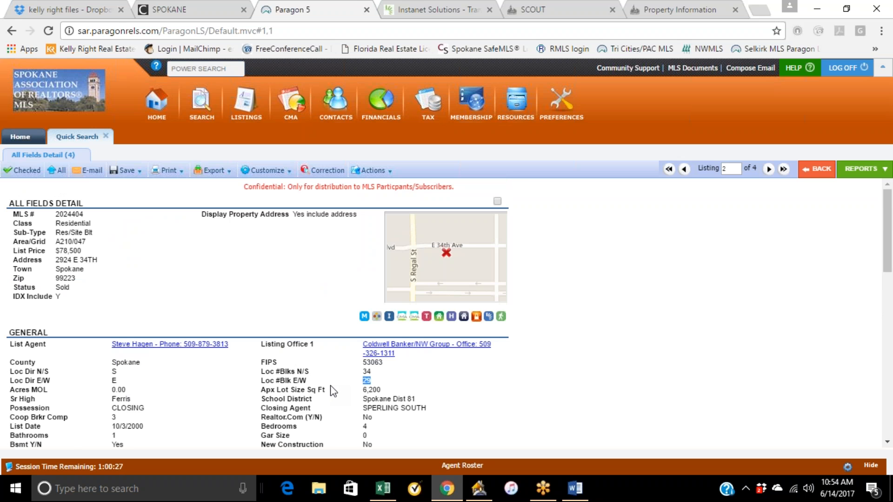
Review the listing's year built, total square footage and assessed square footage.
scroll(333, 391, "down", 1)
scroll(333, 391, "down", 1)
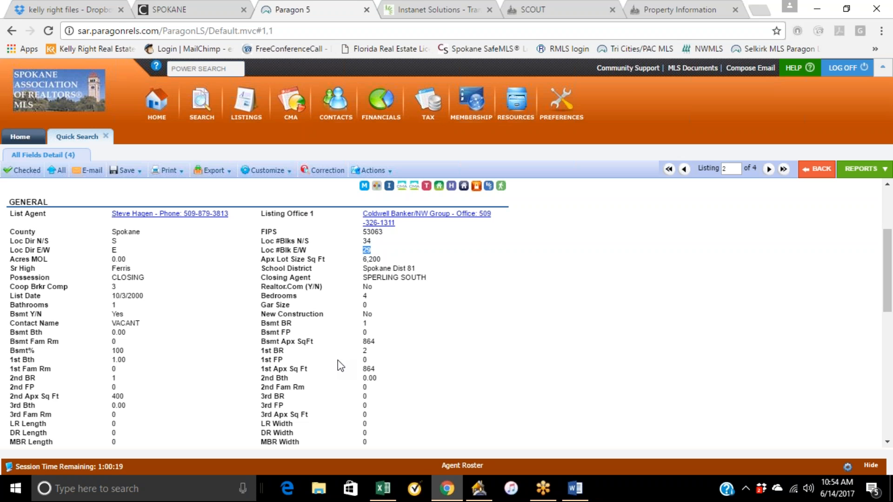
left_click(389, 270)
scroll(325, 347, "down", 3)
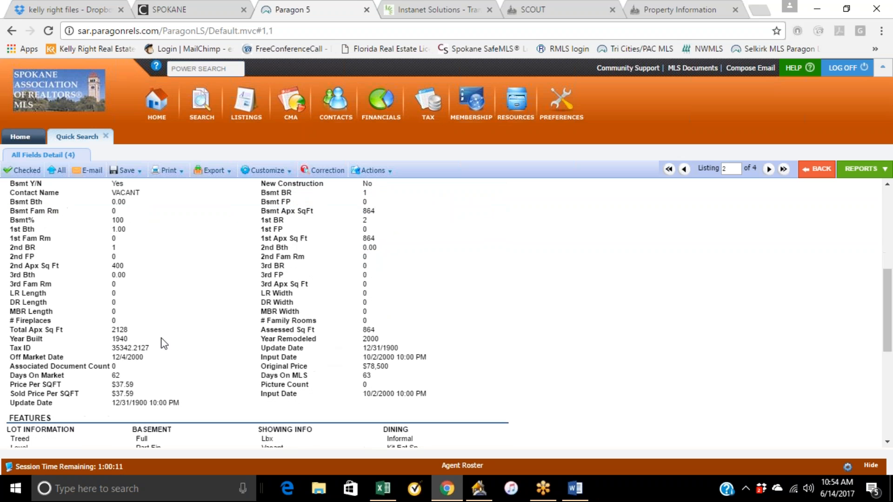
double_click(119, 339)
double_click(120, 330)
left_click_drag(377, 332, 363, 331)
left_click(663, 11)
scroll(446, 267, "down", 15)
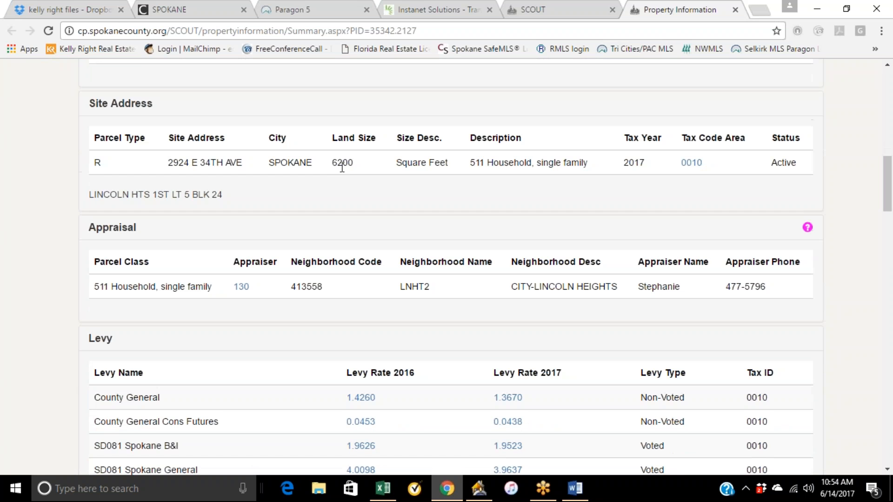
scroll(419, 233, "down", 13)
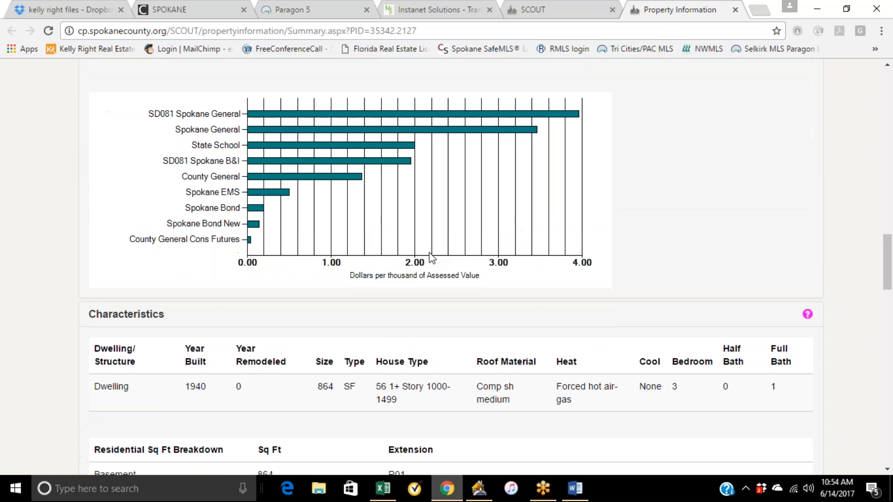
scroll(432, 259, "down", 1)
double_click(327, 321)
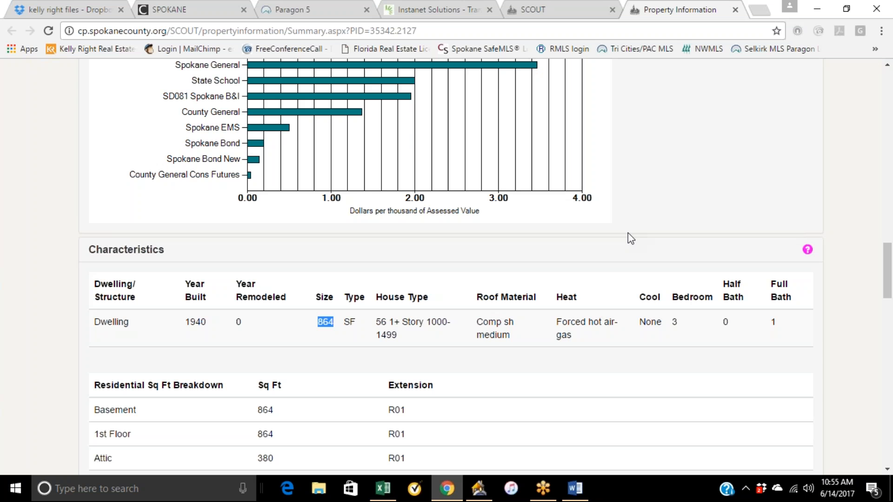
scroll(659, 275, "up", 10)
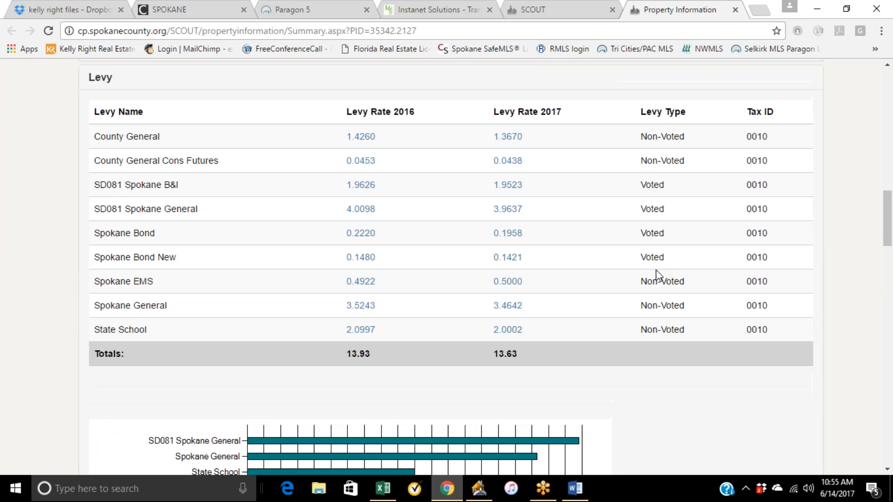
scroll(660, 275, "up", 15)
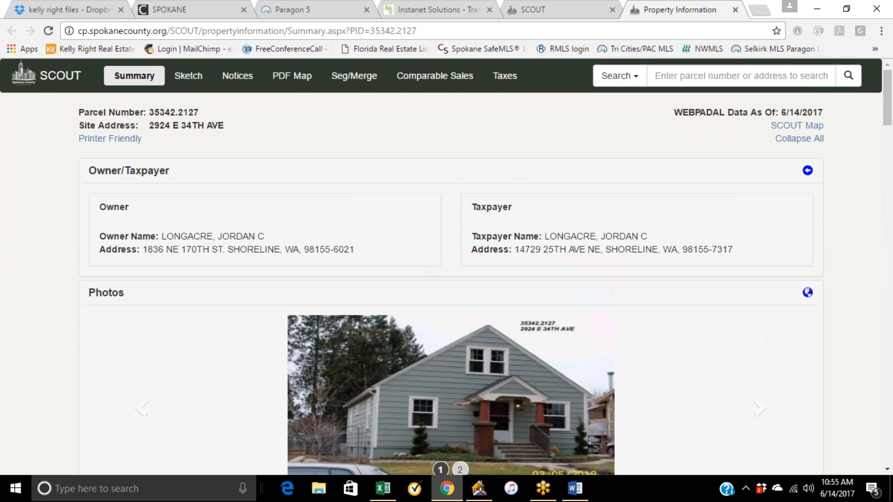
Review the listing's tax ID, market dates and features on the Paragon detail page.
left_click(308, 5)
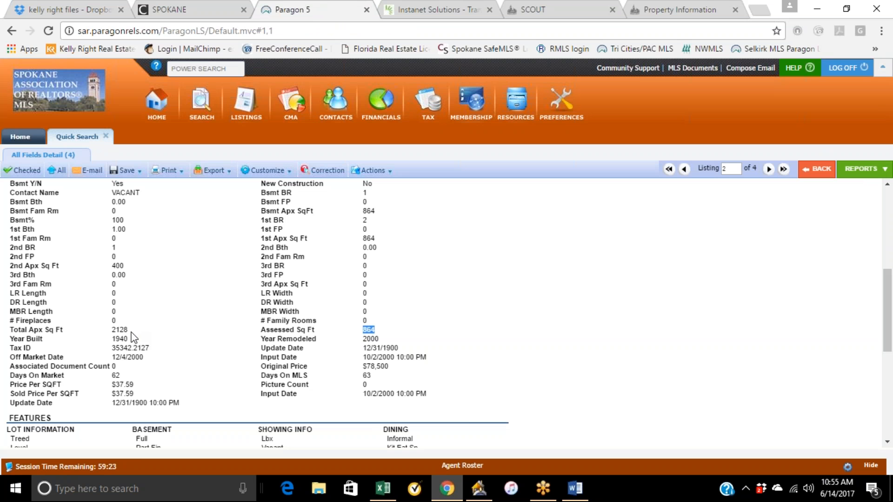
left_click(361, 362)
scroll(205, 353, "up", 3)
scroll(209, 351, "up", 3)
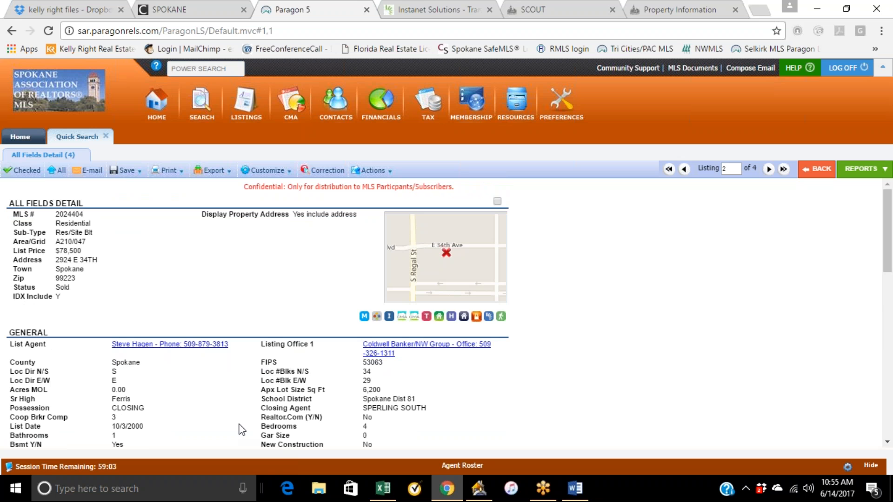
scroll(251, 410, "down", 6)
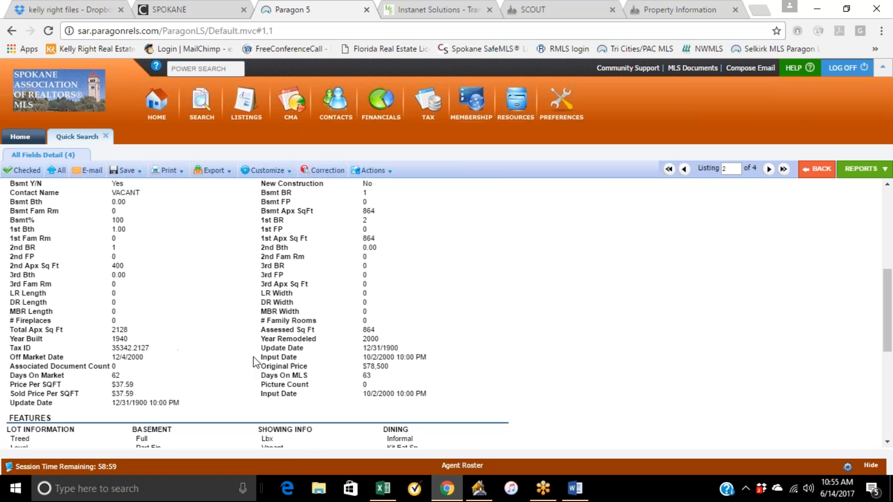
left_click_drag(149, 347, 112, 344)
left_click_drag(160, 322, 145, 373)
scroll(145, 374, "down", 3)
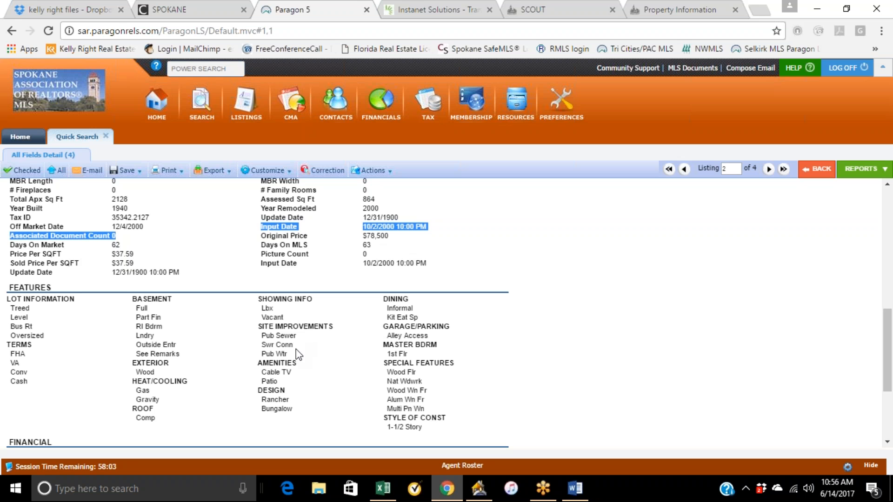
scroll(316, 392, "up", 10)
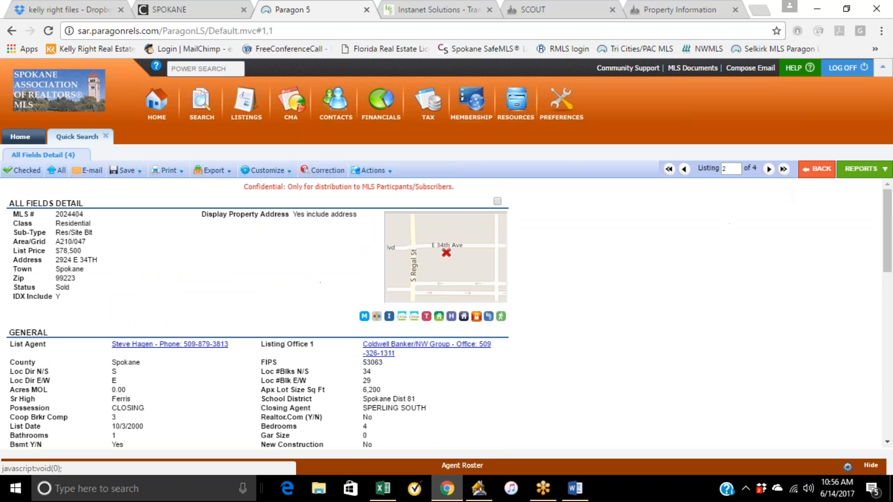
Return to the quick search results and switch briefly to the FUSE Training Agenda document.
left_click(817, 169)
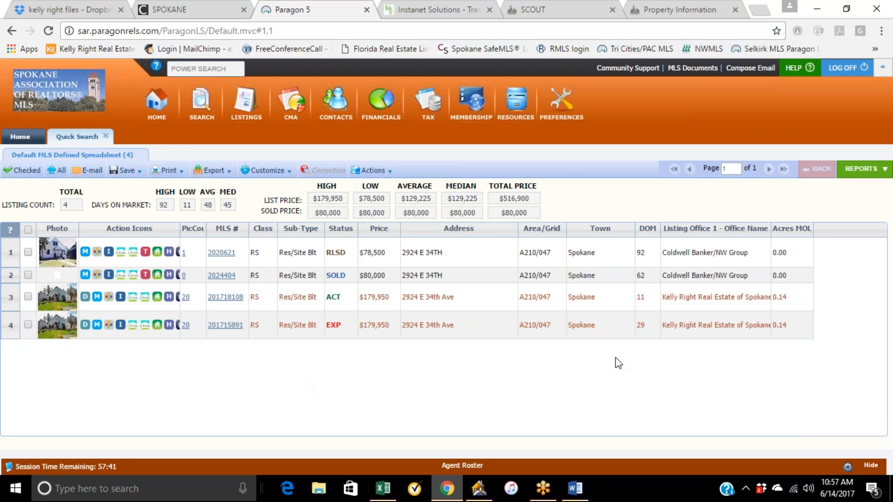
left_click(569, 12)
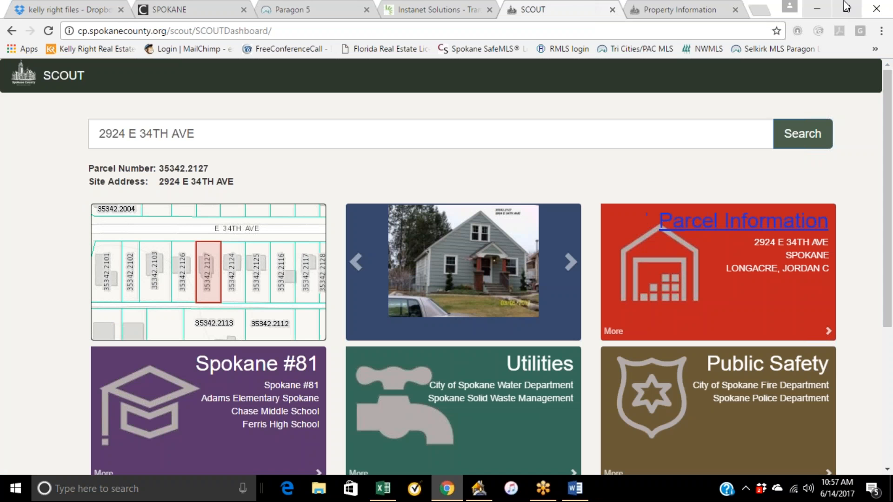
key("alt+Tab")
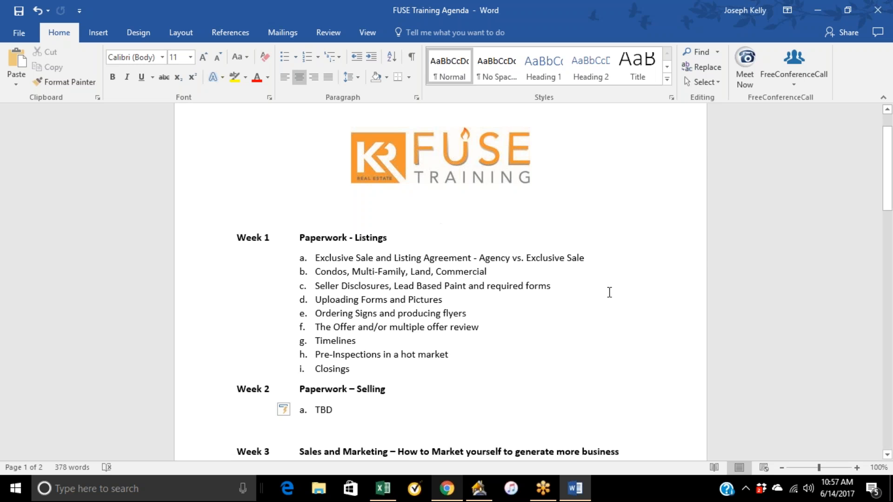
left_click(541, 18)
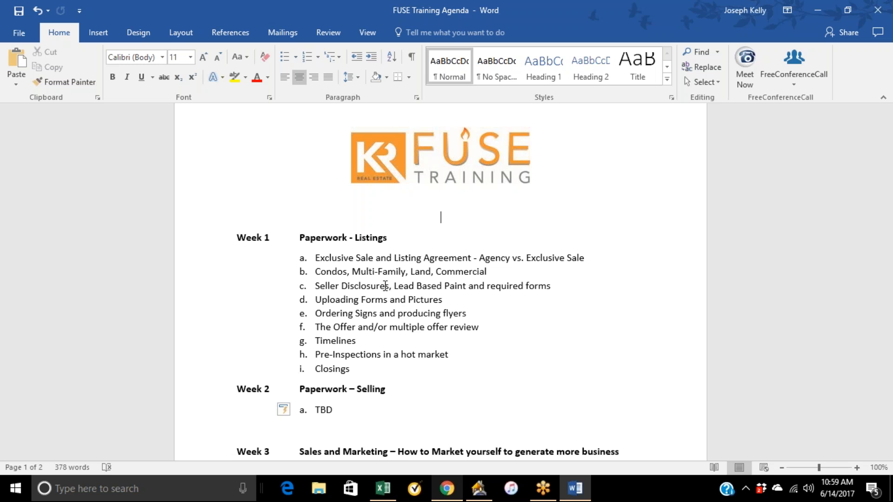
left_click(449, 491)
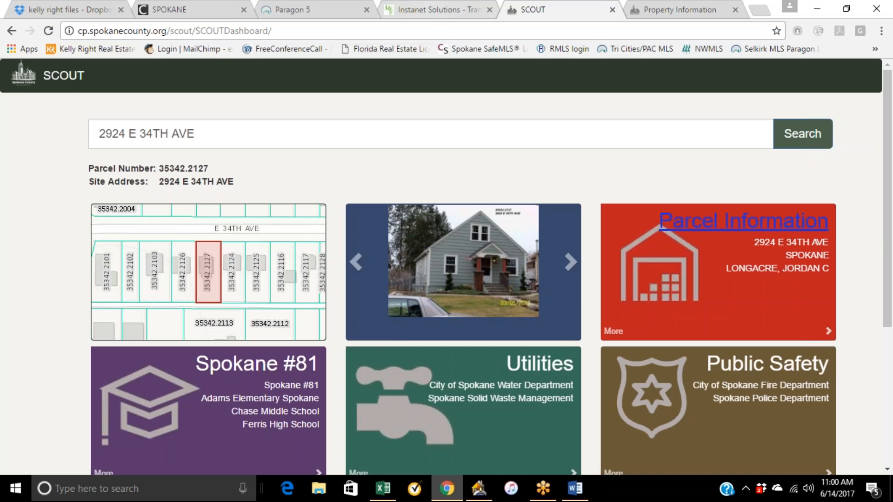
Open Form 17 - Seller Disclosure - Improved Property from the statewide forms list in TransactionDesk.
left_click(431, 11)
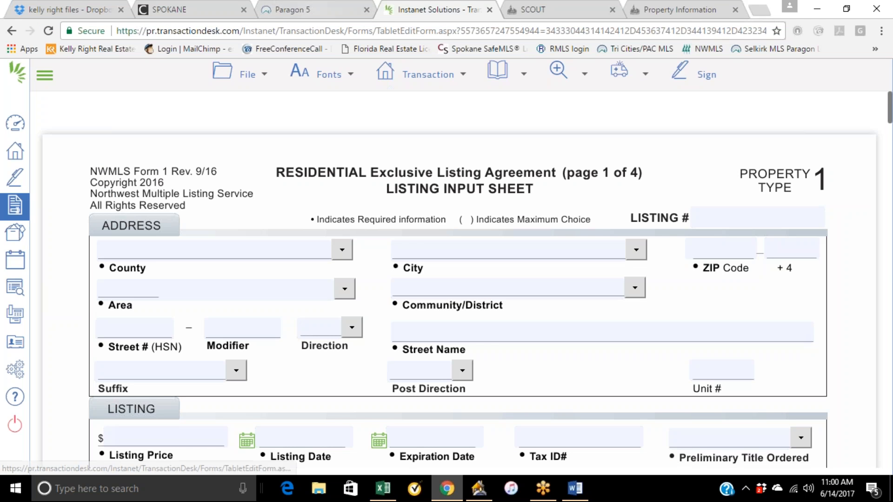
left_click(16, 210)
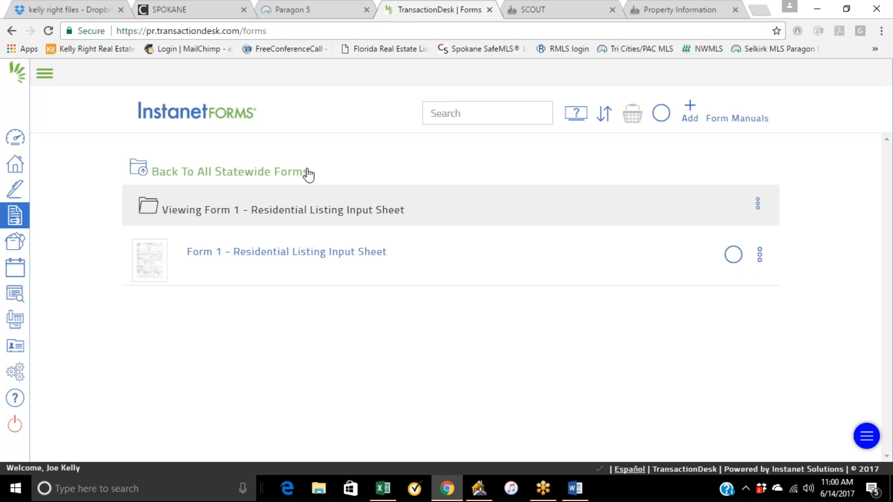
left_click(455, 196)
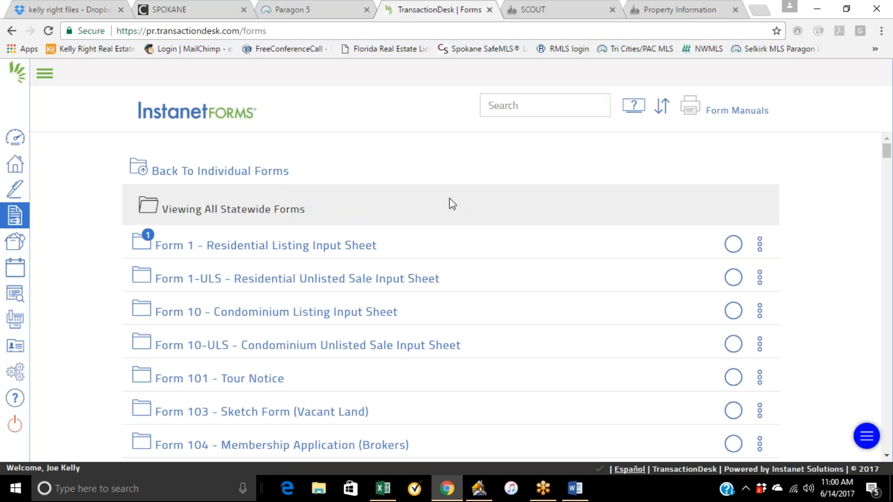
scroll(407, 251, "down", 3)
scroll(407, 251, "down", 3)
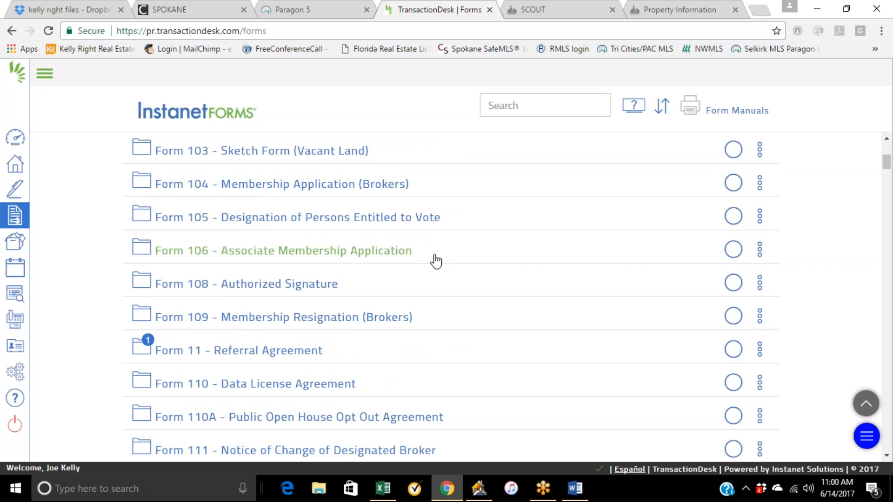
scroll(429, 275, "down", 3)
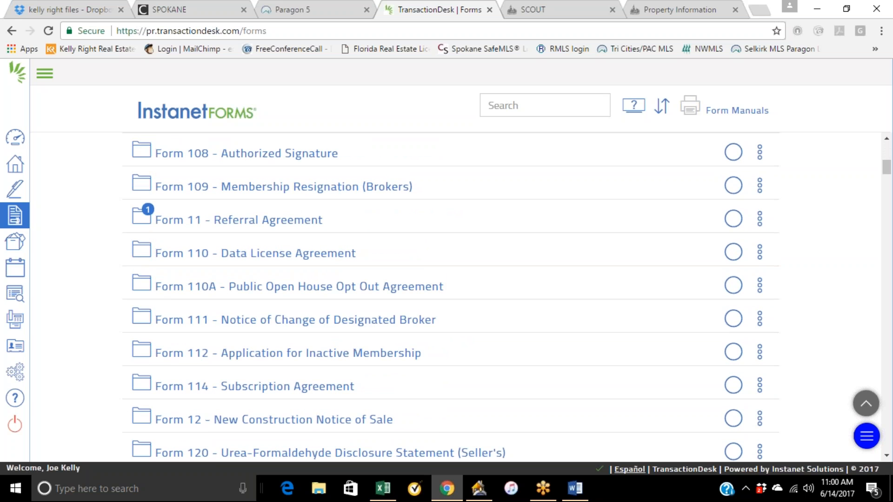
scroll(432, 275, "down", 3)
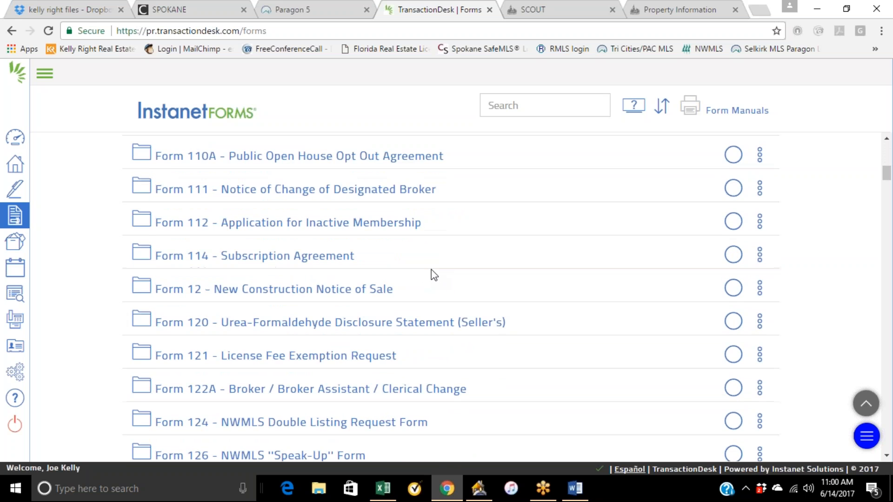
scroll(433, 275, "down", 9)
scroll(432, 279, "down", 6)
scroll(424, 302, "down", 3)
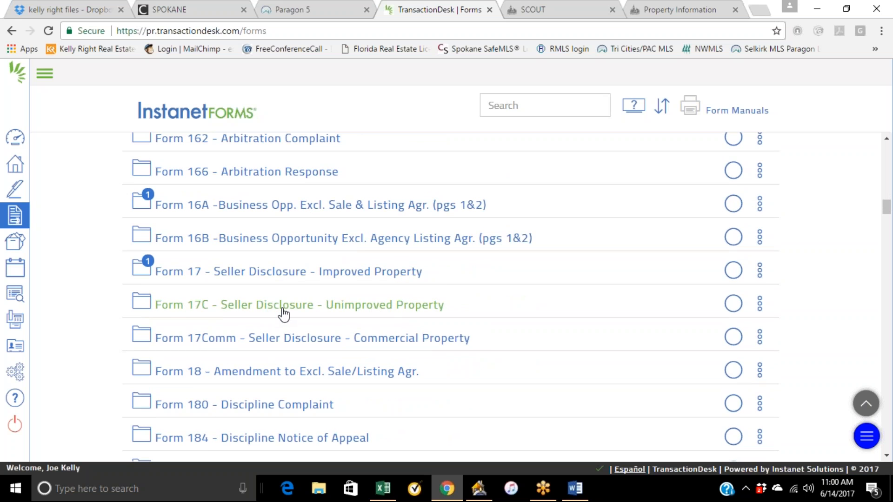
left_click(279, 275)
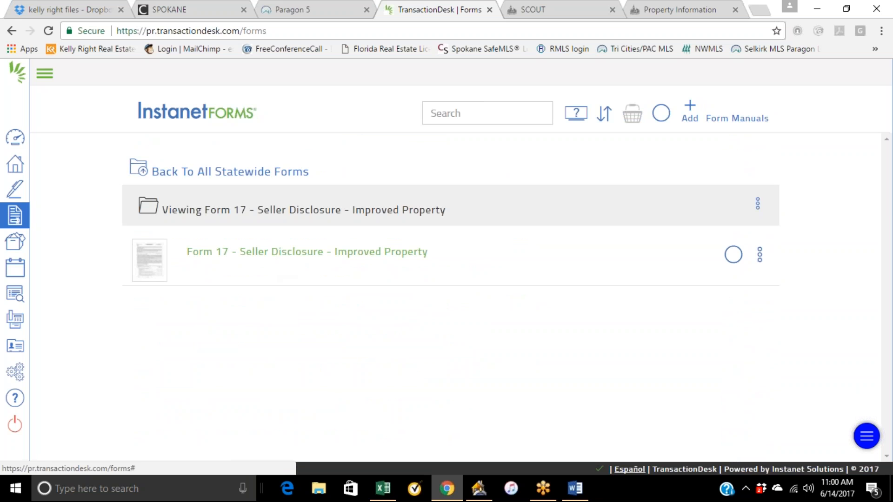
left_click(285, 255)
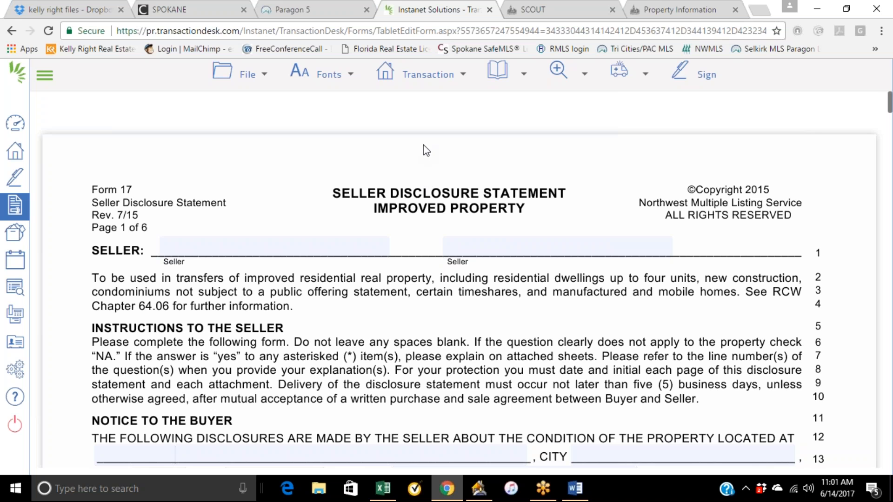
Mark the seller is / is not occupying the property checkboxes on the seller disclosure statement.
scroll(423, 145, "down", 3)
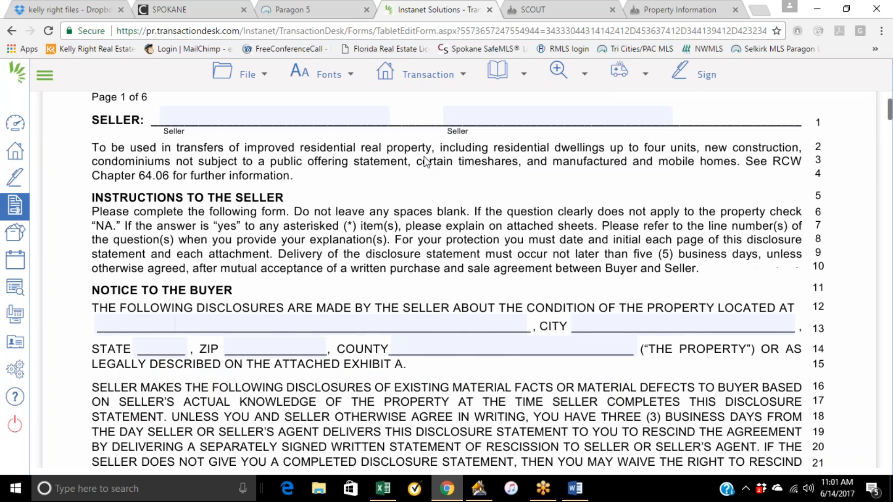
scroll(424, 242, "down", 1)
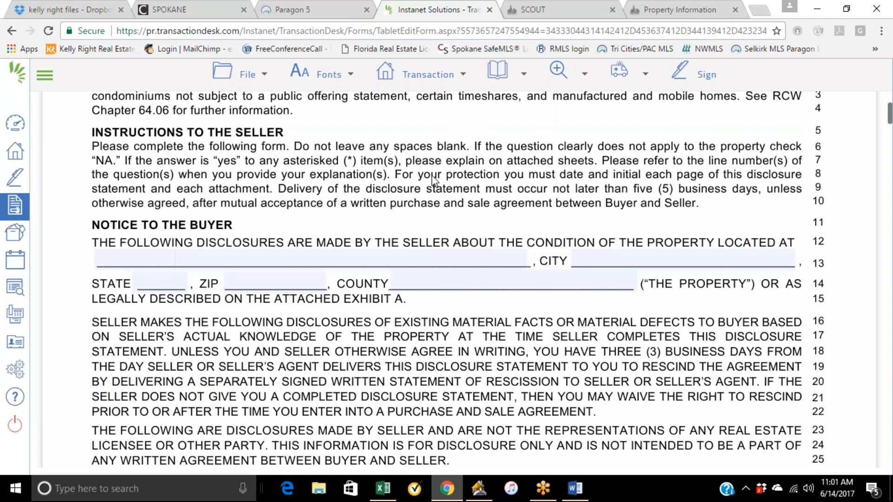
scroll(431, 176, "down", 1)
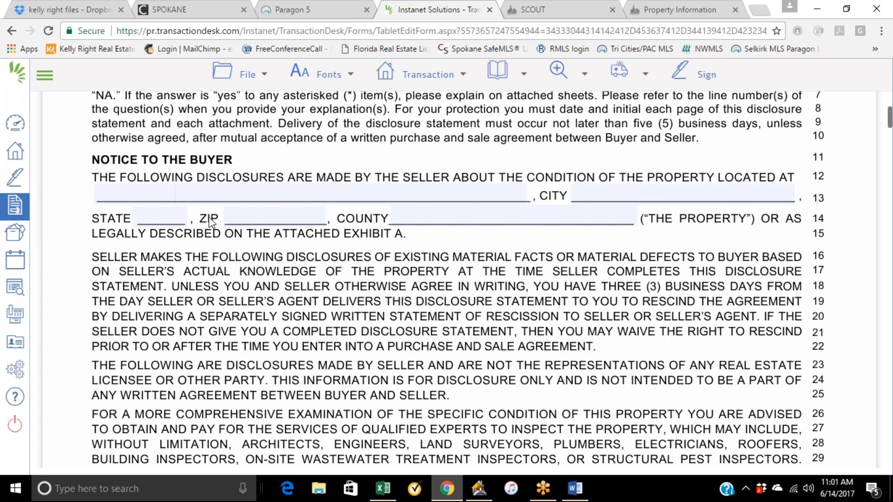
scroll(458, 217, "up", 4)
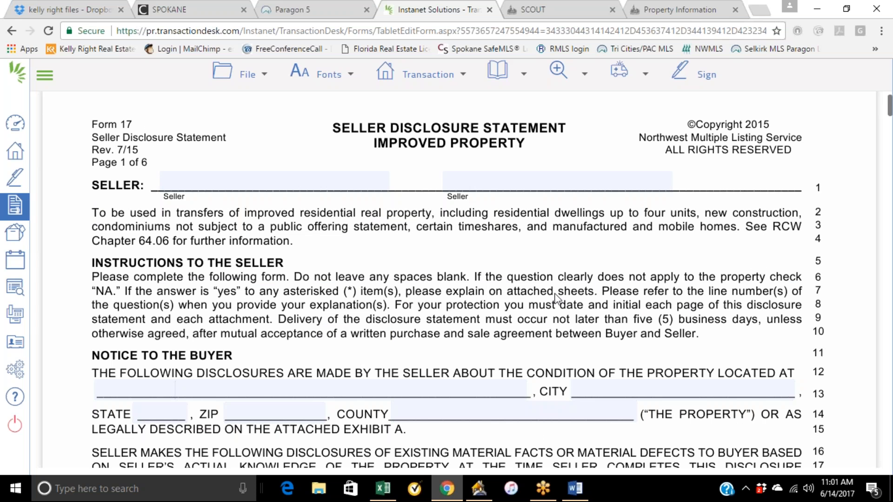
scroll(731, 262, "down", 10)
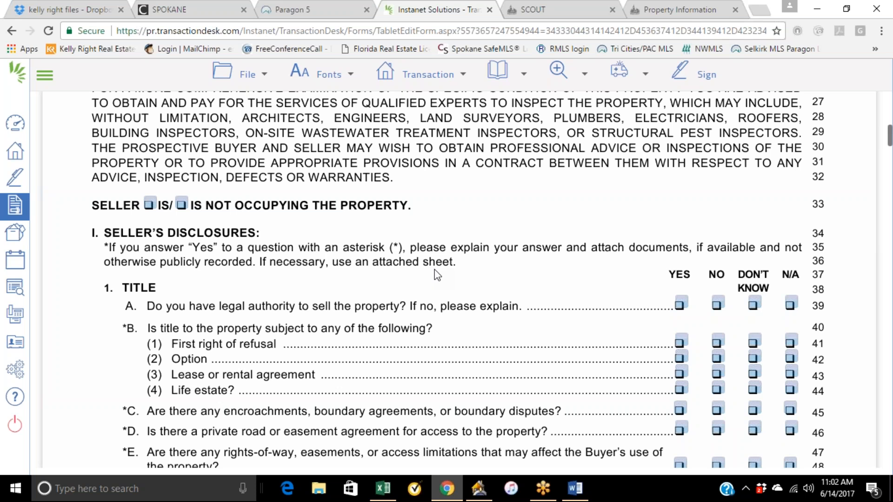
left_click(149, 208)
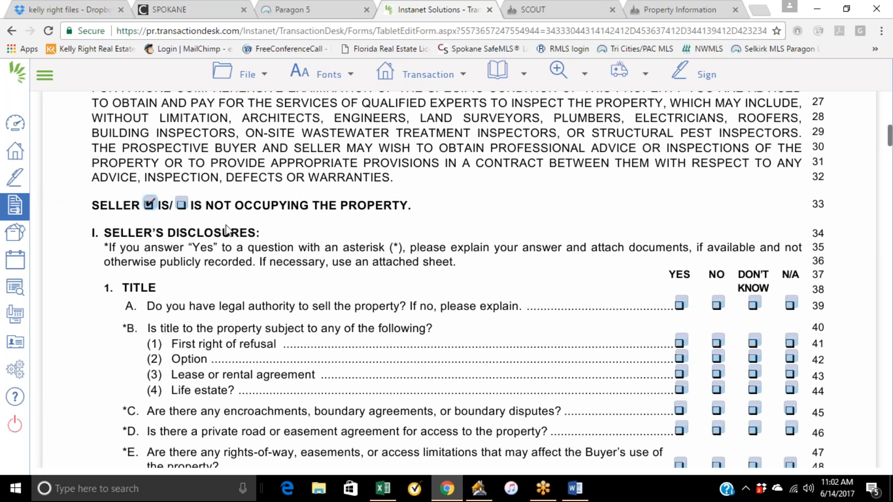
left_click(182, 205)
left_click(149, 208)
Tick and untick the Yes box for the encroachments question in the Title section.
scroll(603, 290, "down", 1)
scroll(603, 291, "down", 3)
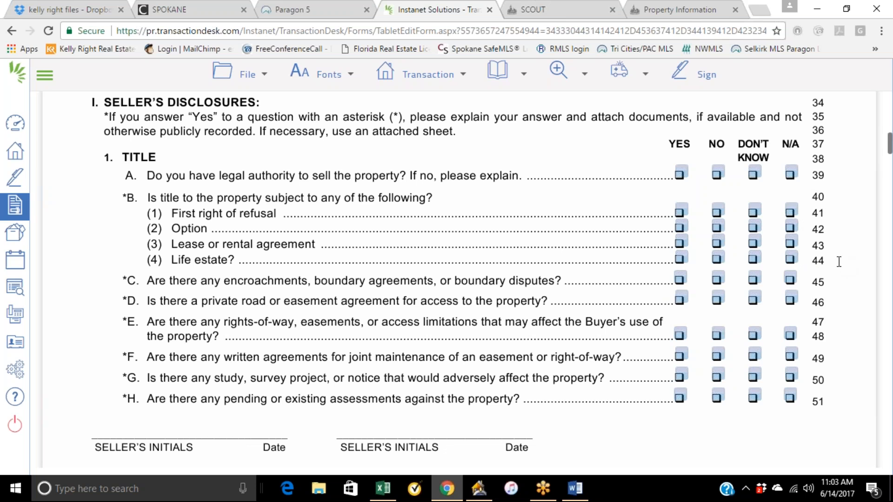
left_click(869, 34)
left_click(581, 152)
left_click(680, 279)
left_click(680, 279)
scroll(456, 289, "down", 1)
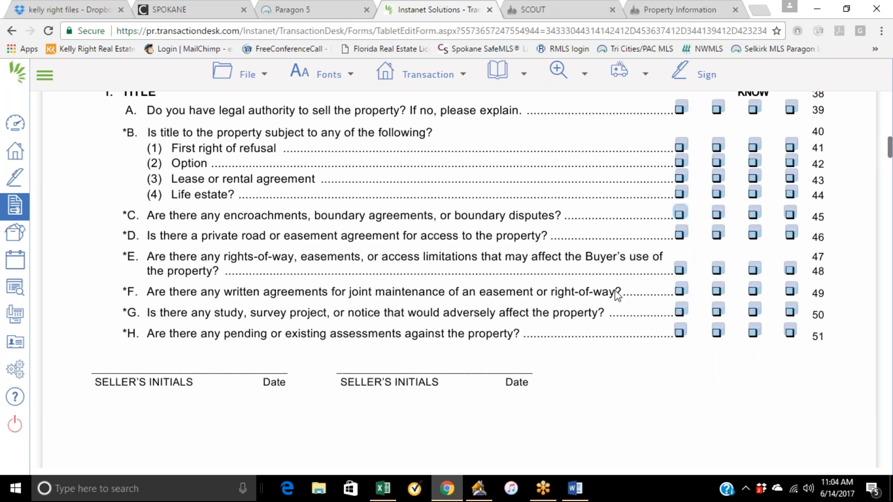
Tick and untick the Private or publicly owned water system box for the household water source.
scroll(630, 284, "down", 5)
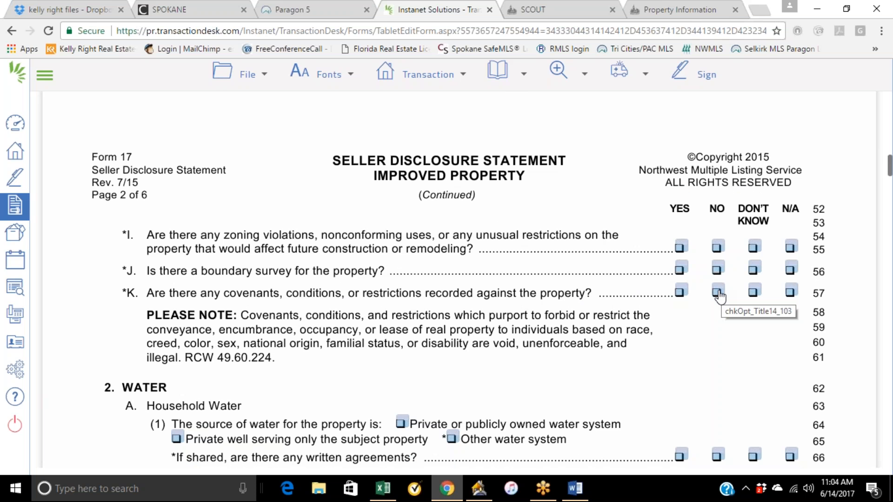
scroll(484, 335, "down", 3)
scroll(484, 335, "down", 1)
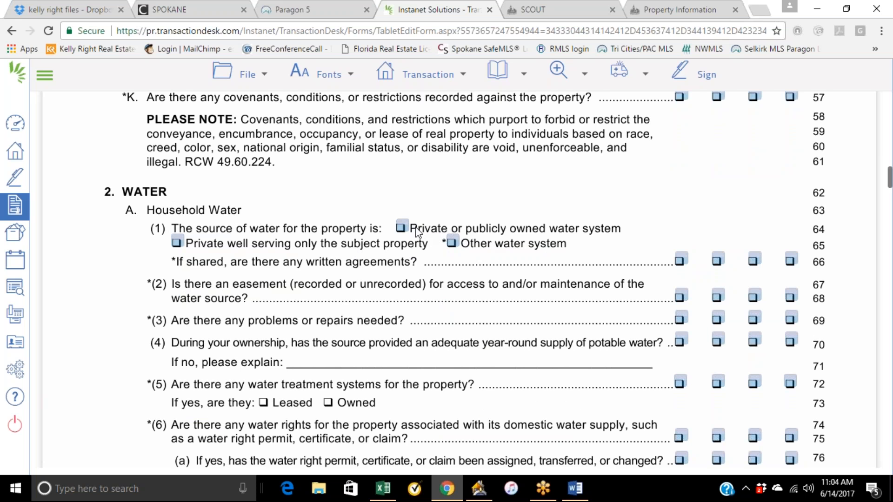
left_click(401, 228)
left_click(401, 227)
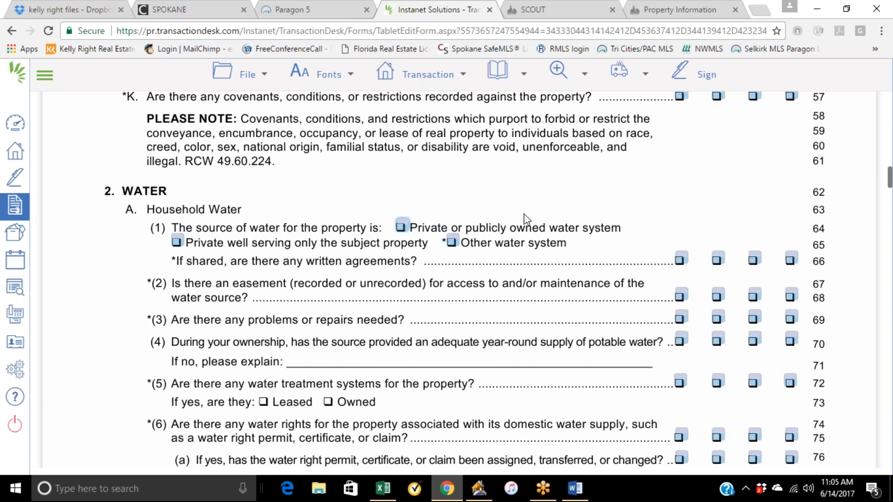
Scroll through the Water, Sewer/On-Site Sewage and Structural sections of the seller disclosure statement.
scroll(526, 219, "down", 3)
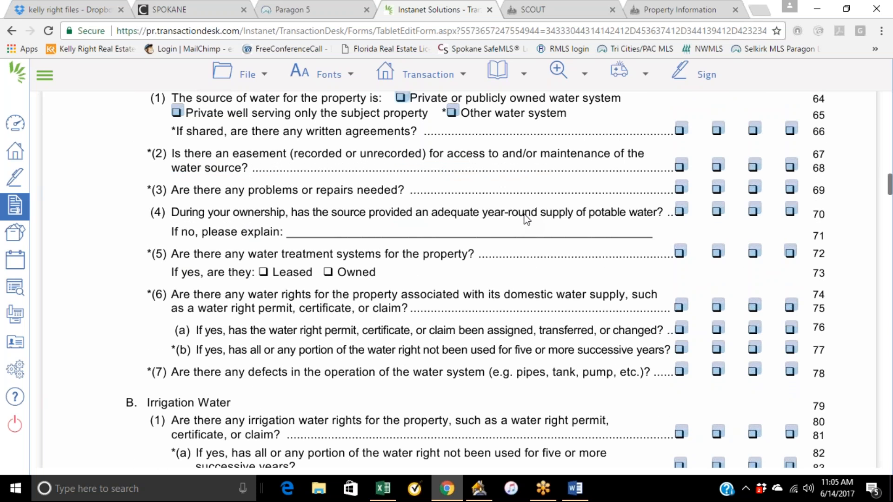
scroll(601, 197, "down", 2)
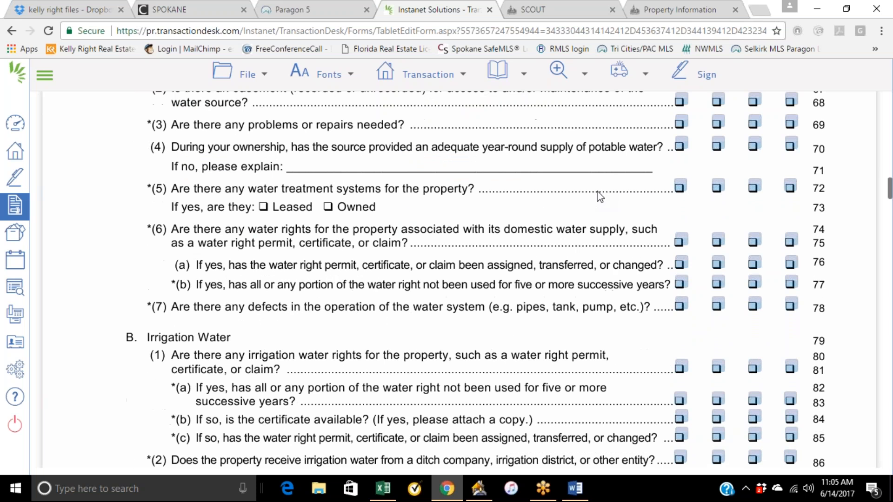
scroll(600, 207, "down", 2)
scroll(599, 210, "down", 2)
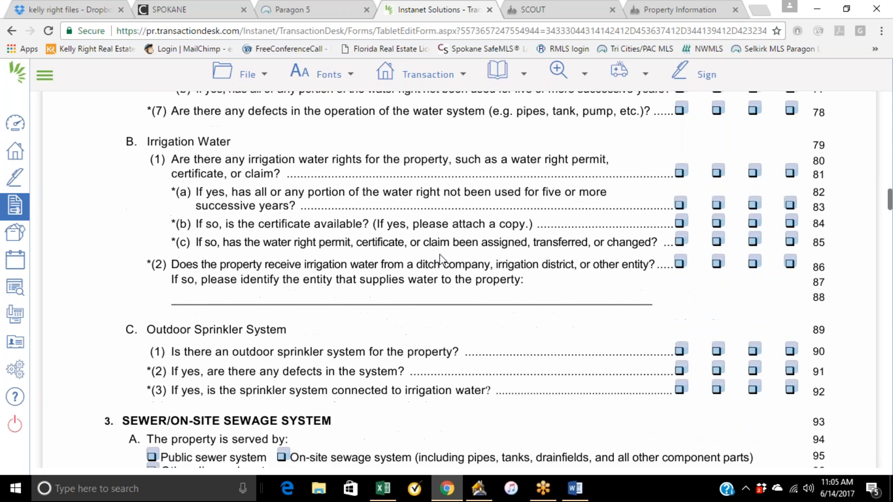
scroll(359, 275, "down", 8)
scroll(361, 276, "down", 3)
scroll(357, 273, "up", 5)
scroll(357, 273, "up", 1)
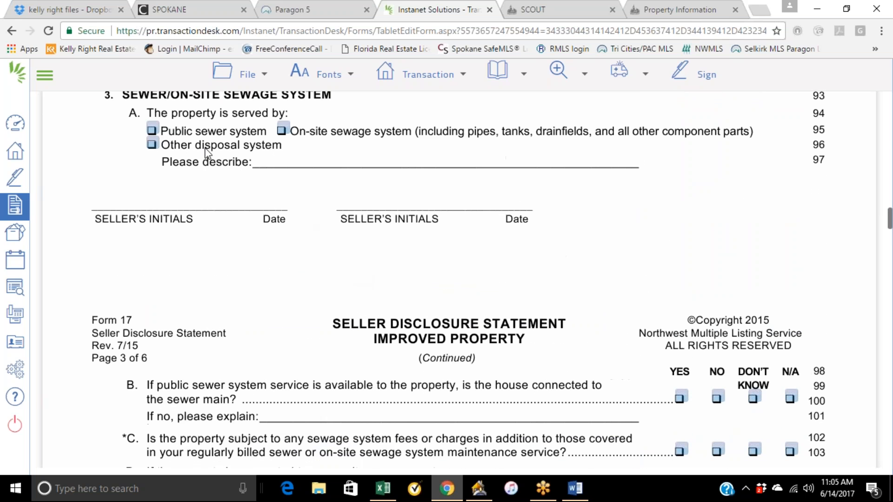
scroll(299, 254, "down", 3)
scroll(181, 356, "down", 1)
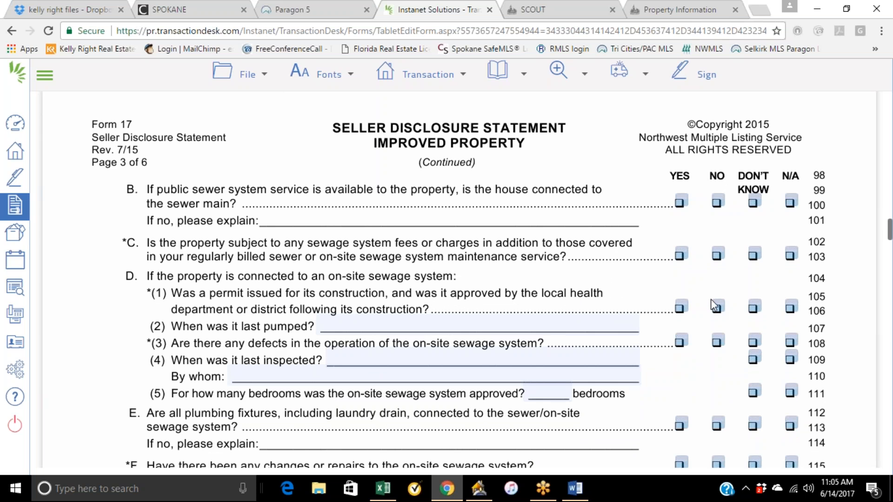
scroll(475, 358, "down", 4)
scroll(296, 204, "down", 3)
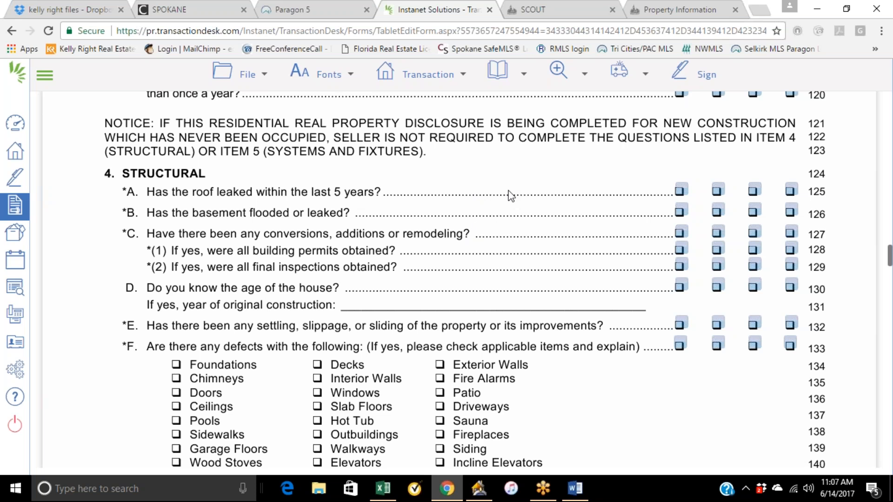
Scroll through the Structural, Systems and Fixtures, Homeowners' Association and Environmental sections of the seller disclosure statement.
scroll(511, 196, "down", 10)
scroll(458, 249, "down", 9)
scroll(421, 216, "down", 3)
scroll(447, 212, "down", 1)
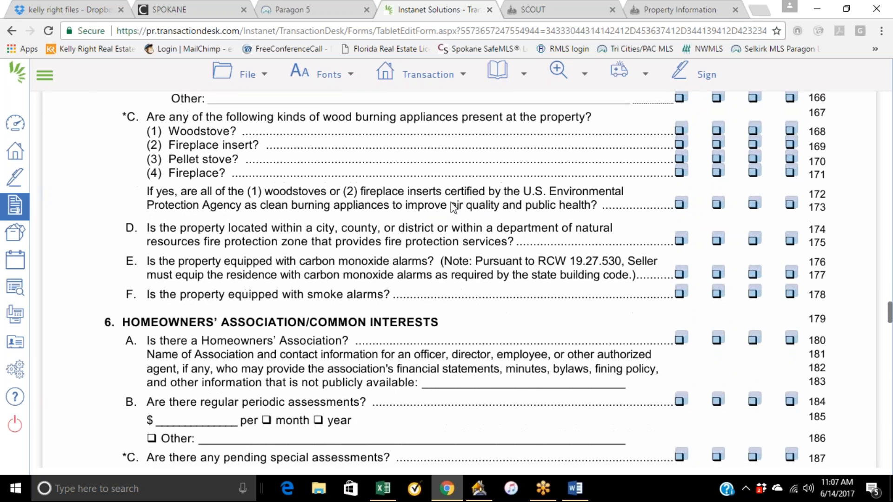
scroll(454, 207, "down", 4)
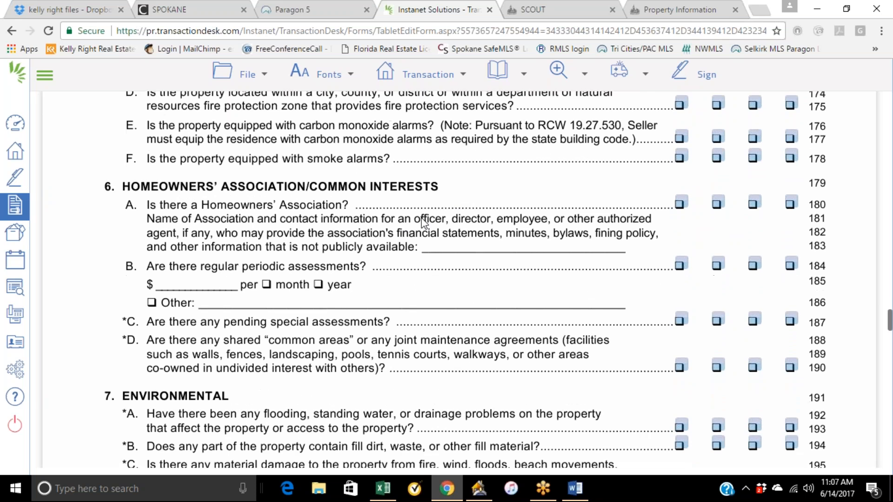
scroll(421, 221, "down", 4)
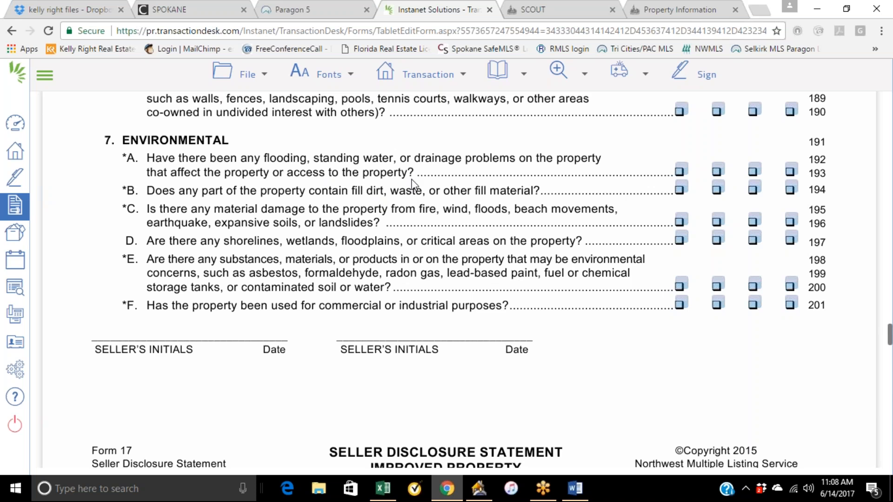
scroll(441, 226, "down", 2)
scroll(441, 226, "down", 8)
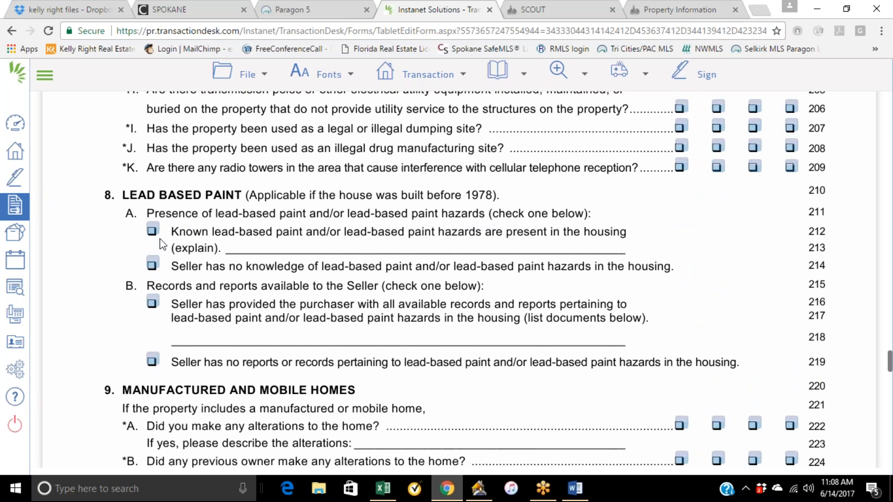
Tick and untick the seller has no knowledge of lead-based paint box in the Lead Based Paint section.
left_click(155, 268)
left_click(160, 267)
Scroll through Manufactured Homes, Full Disclosure, Notices to the Buyer and Buyer's Acknowledgement pages to the end of the disclosure.
scroll(120, 372, "down", 1)
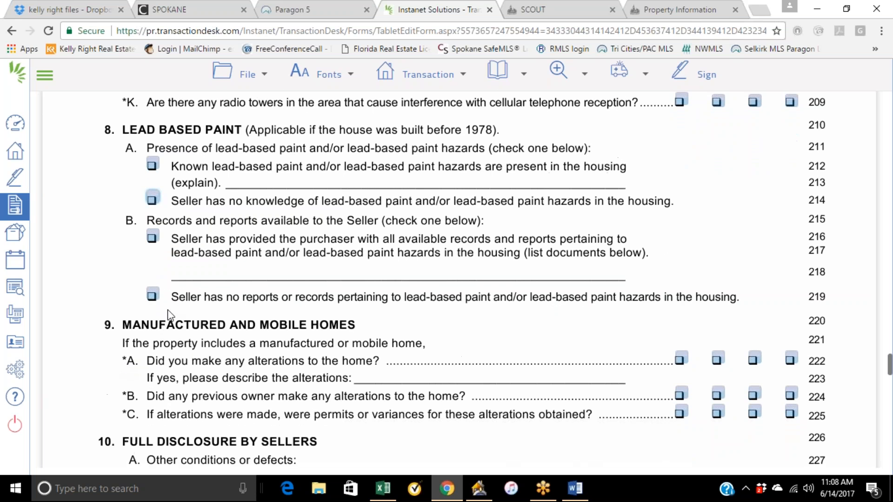
scroll(167, 308, "down", 2)
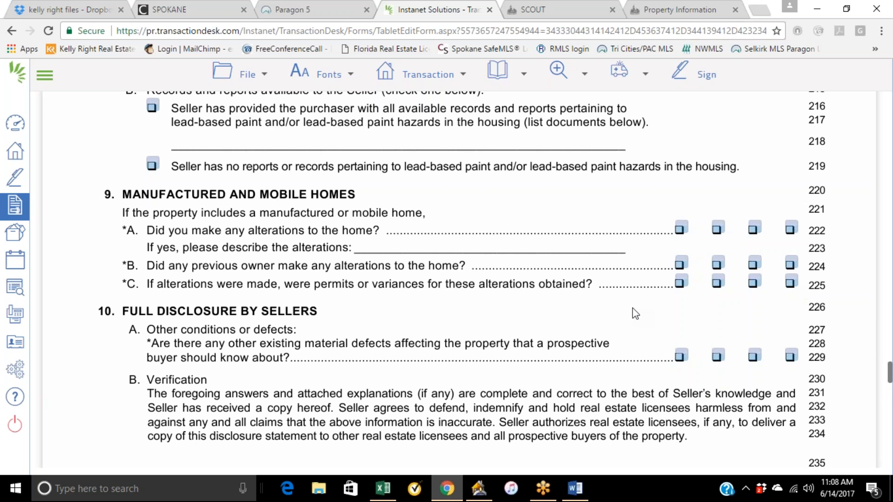
scroll(559, 275, "down", 5)
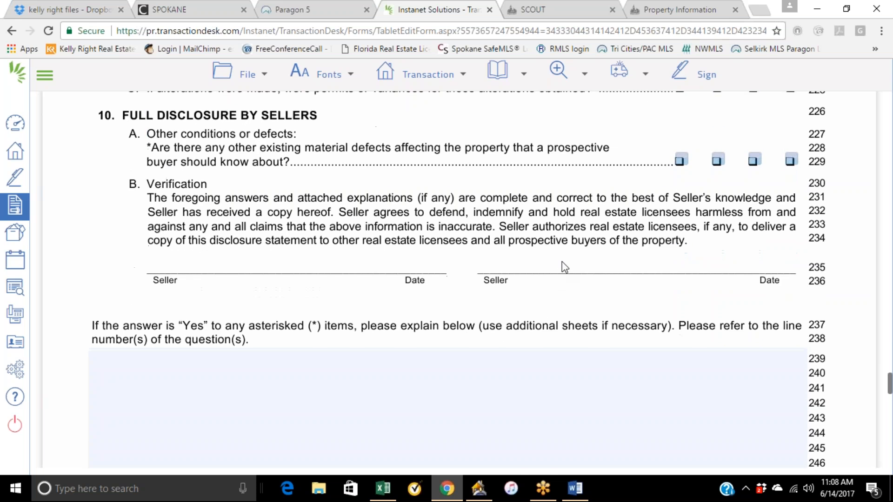
scroll(446, 256, "up", 2)
scroll(424, 249, "up", 12)
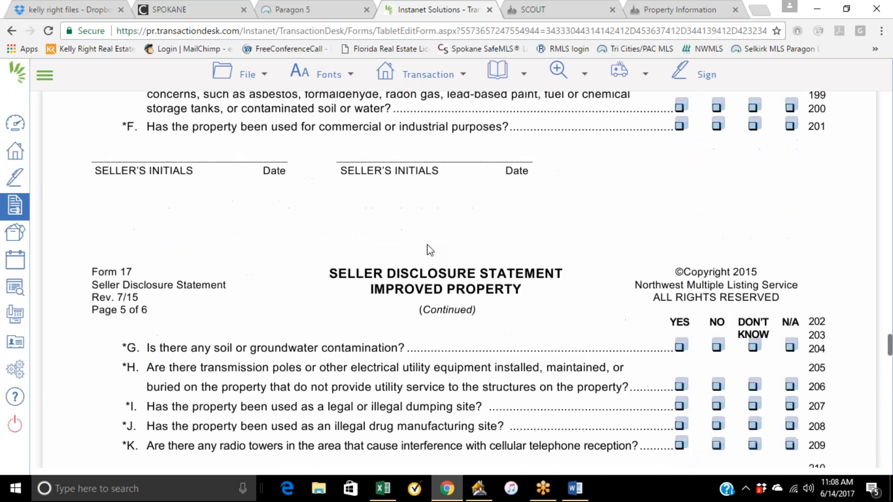
scroll(223, 348, "down", 12)
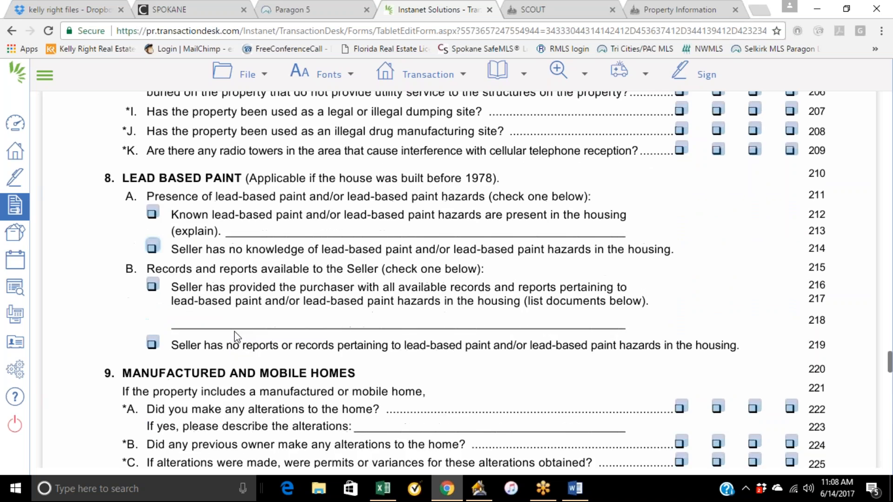
scroll(236, 338, "down", 1)
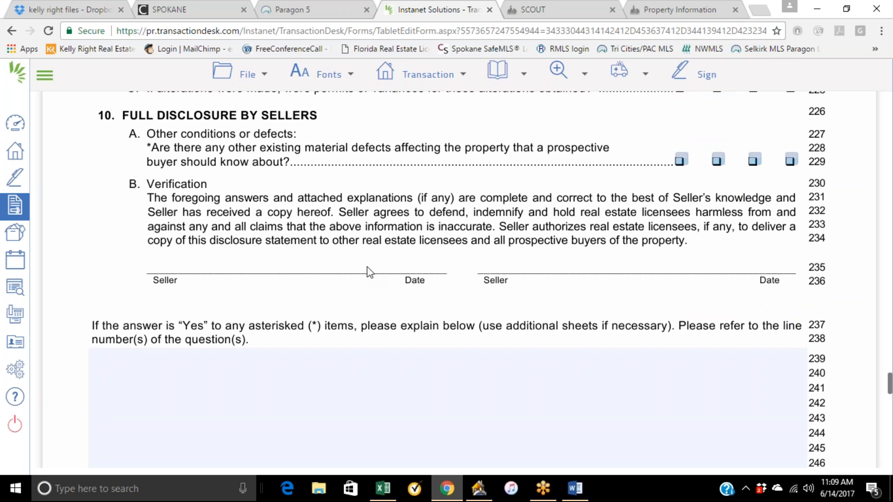
scroll(367, 267, "down", 6)
scroll(367, 267, "down", 5)
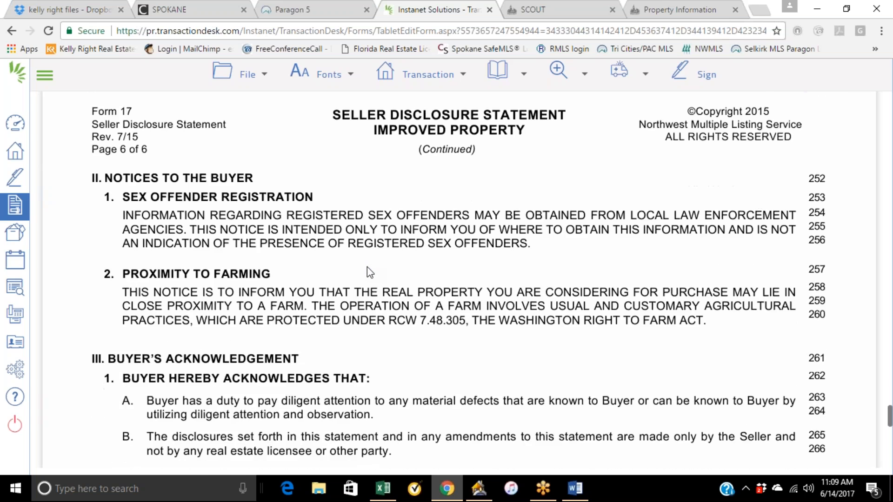
scroll(372, 272, "down", 5)
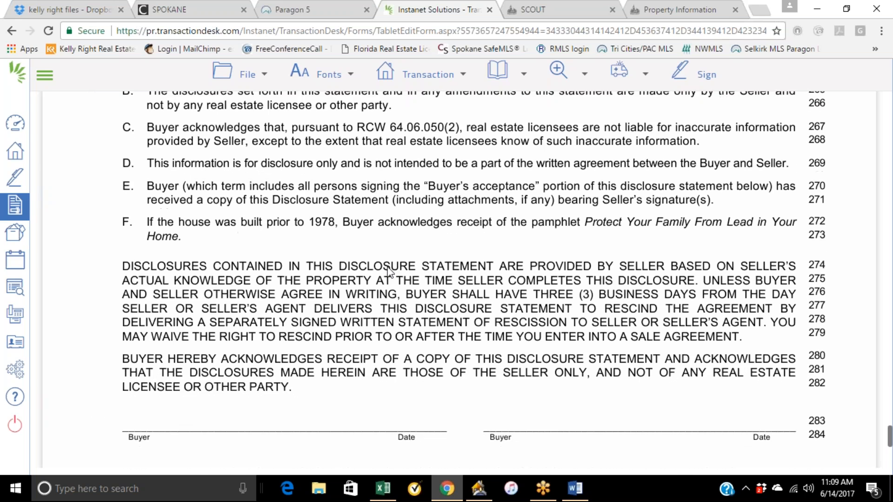
scroll(110, 369, "down", 1)
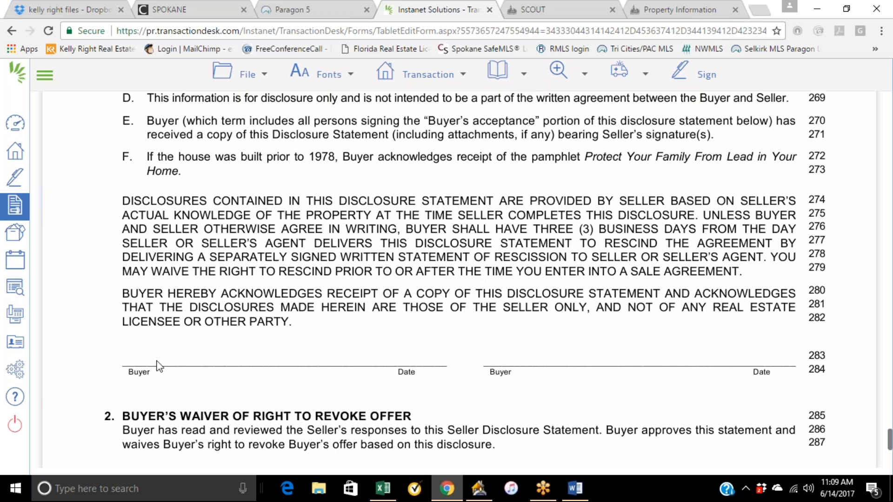
scroll(184, 356, "up", 5)
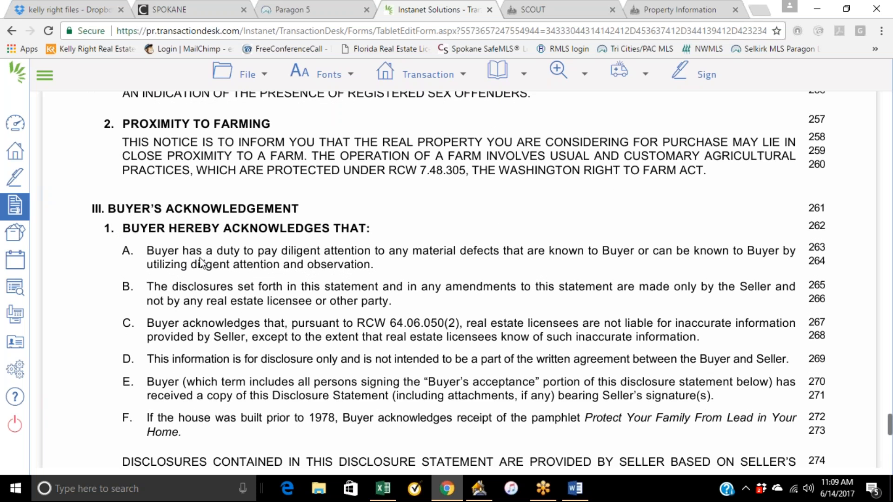
scroll(211, 237, "down", 3)
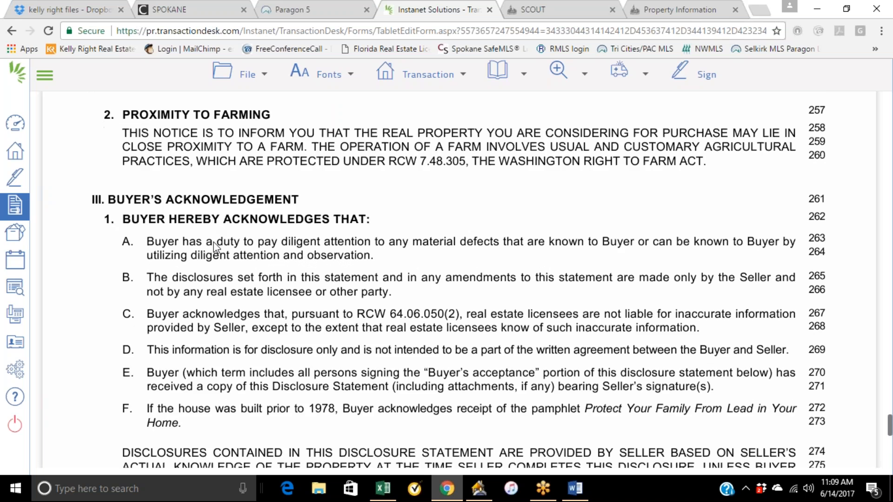
scroll(215, 248, "down", 2)
scroll(217, 248, "down", 2)
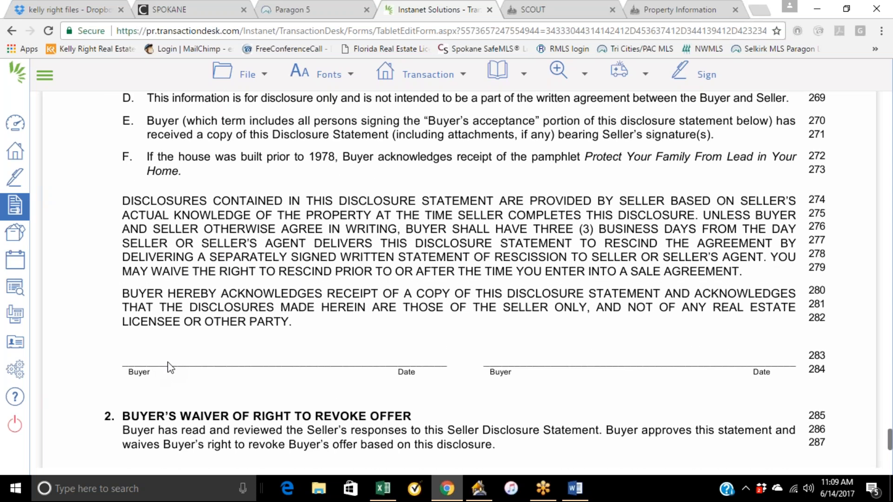
scroll(168, 359, "down", 3)
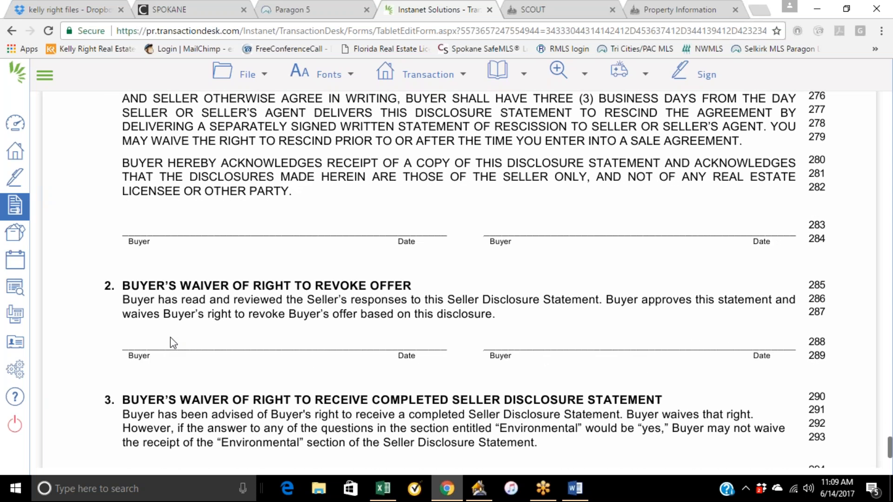
scroll(183, 352, "down", 2)
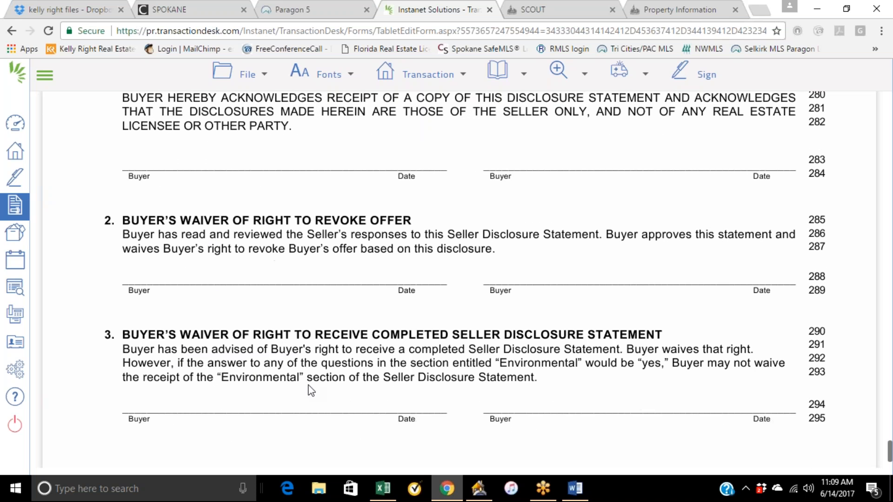
scroll(279, 367, "up", 3)
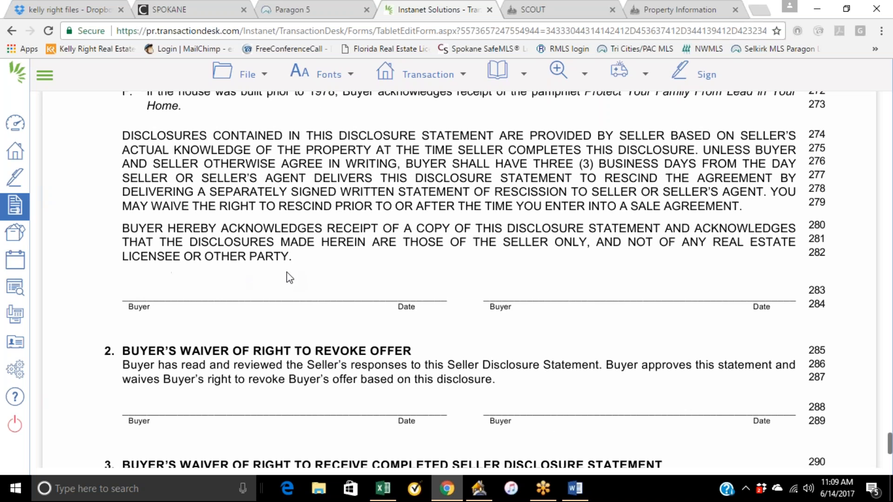
scroll(342, 253, "up", 10)
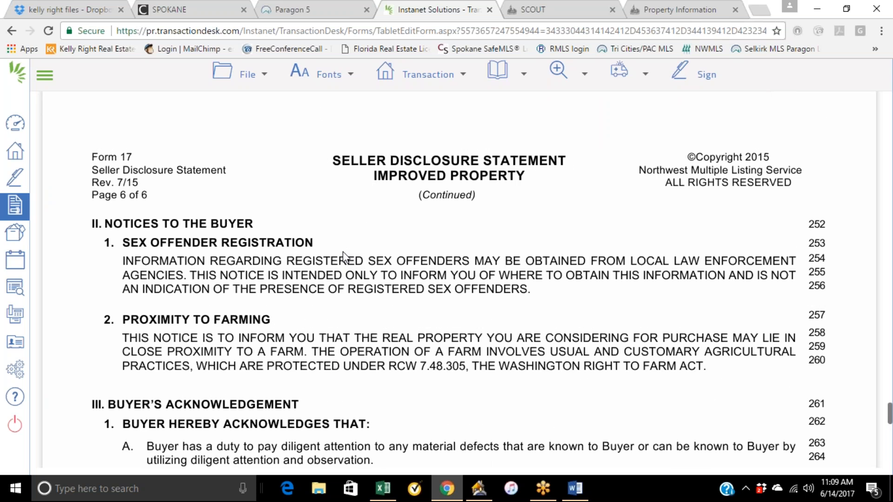
scroll(342, 252, "up", 15)
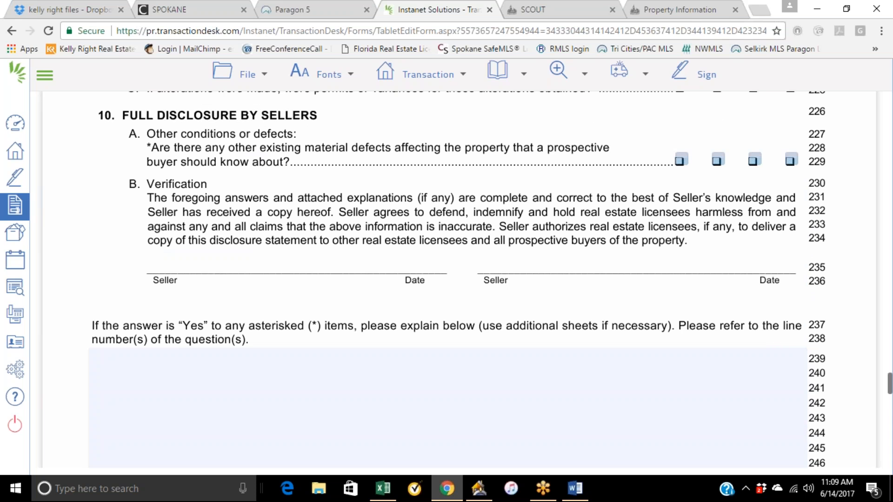
Scroll back up through the disclosure statement to the Sewer/On-Site Sewage System and Irrigation sections.
scroll(484, 264, "up", 1)
scroll(483, 265, "up", 20)
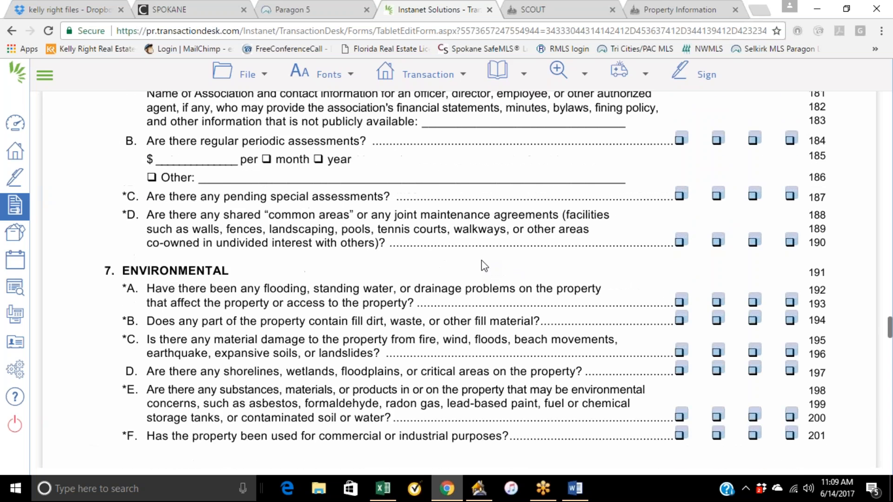
scroll(483, 264, "up", 20)
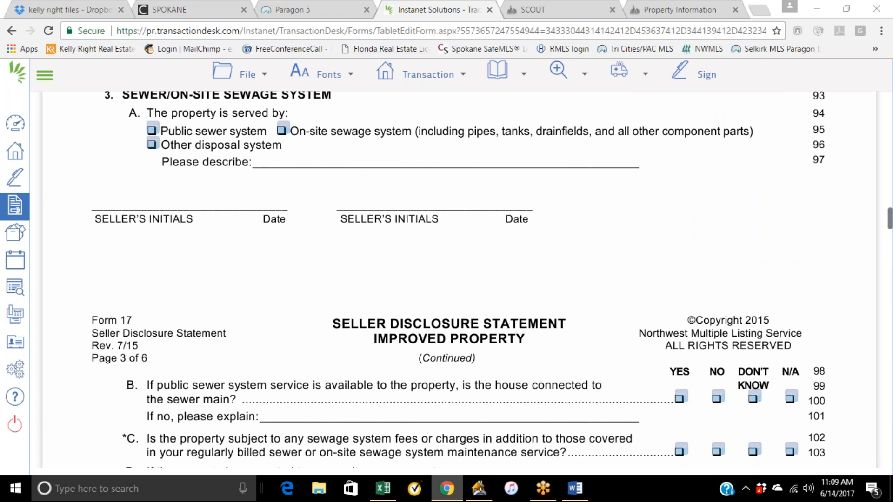
left_click(812, 227)
scroll(643, 253, "up", 3)
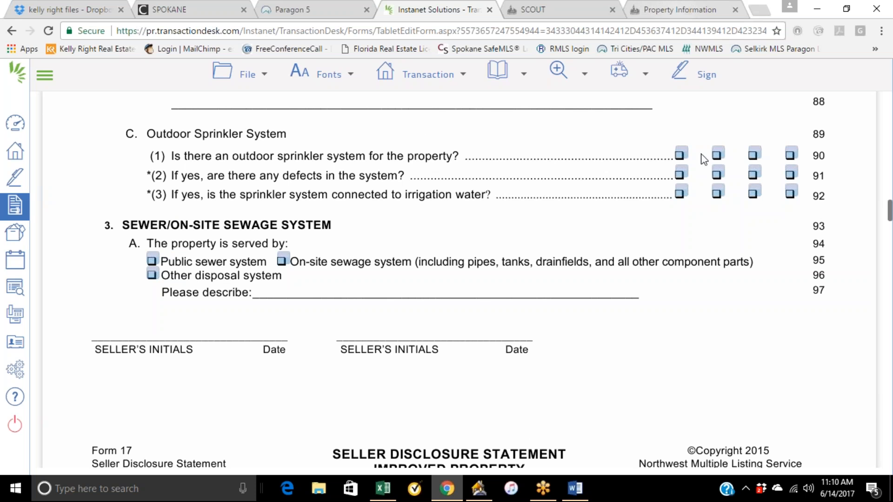
mouse_move(458, 63)
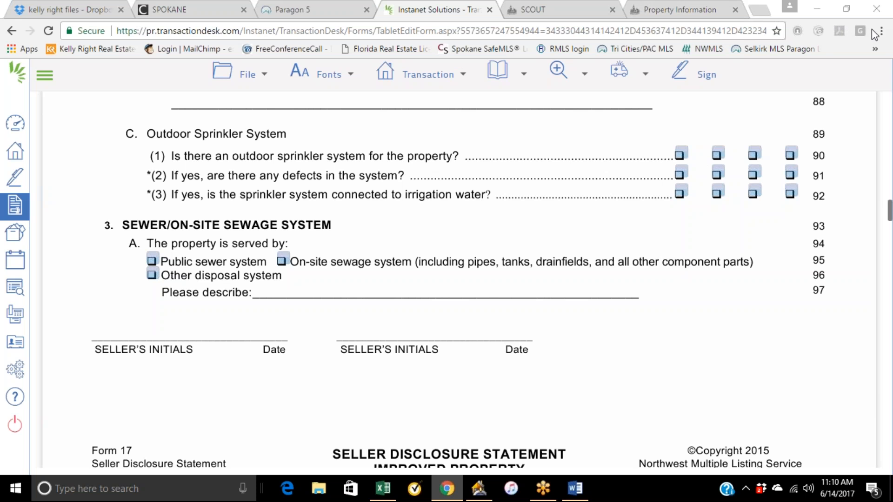
scroll(532, 259, "up", 3)
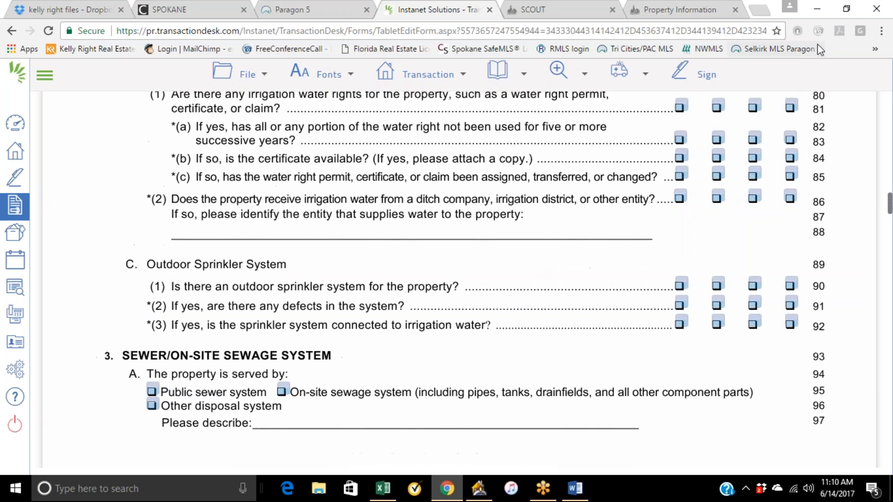
Switch to the FUSE Training Agenda document in Word to review the listing topics, then return to the form.
left_click(819, 13)
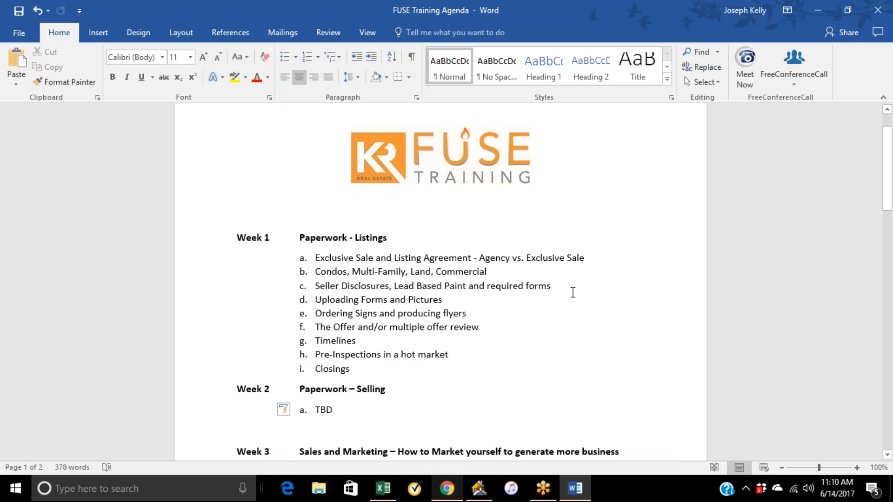
mouse_move(450, 477)
left_click(426, 440)
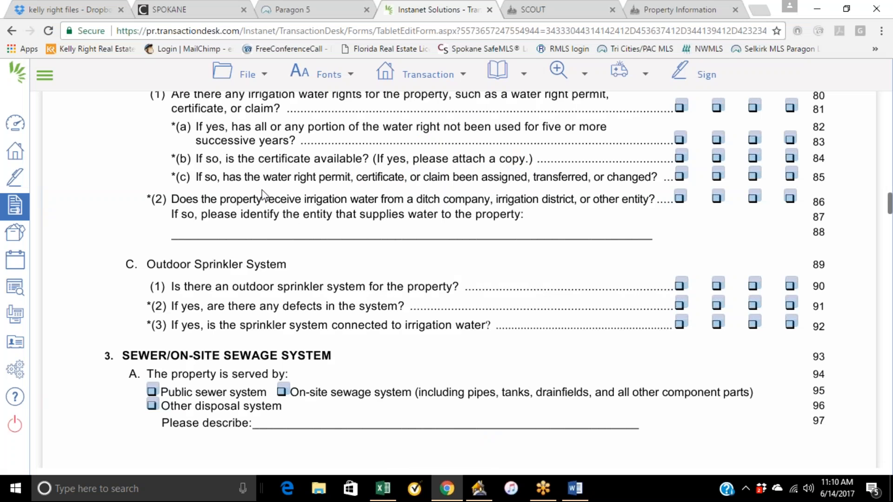
Leave the Form 17 editor and open the list of all statewide forms.
scroll(260, 193, "up", 10)
left_click(19, 217)
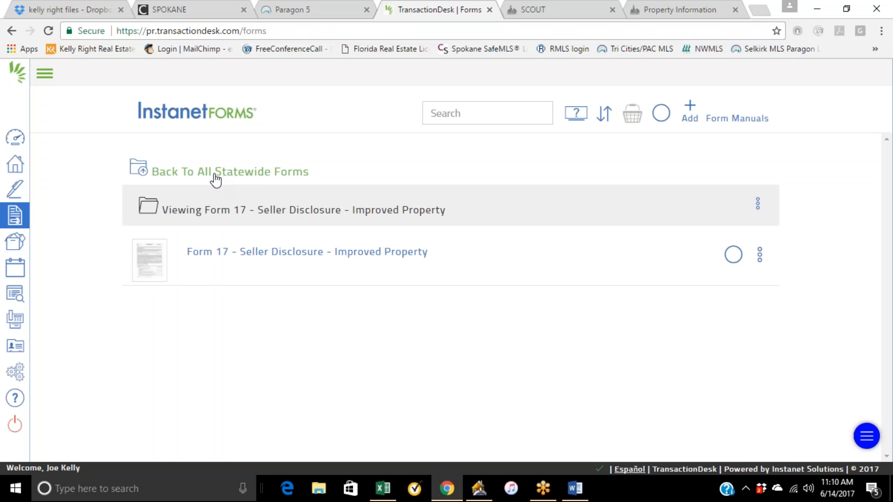
left_click(297, 174)
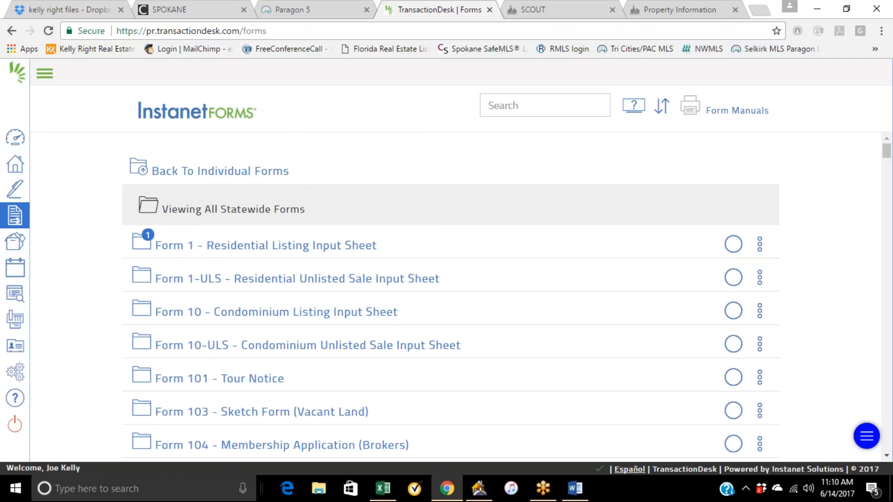
Browse down the statewide forms list past Form 17 toward the Form 22 addenda.
scroll(289, 314, "down", 12)
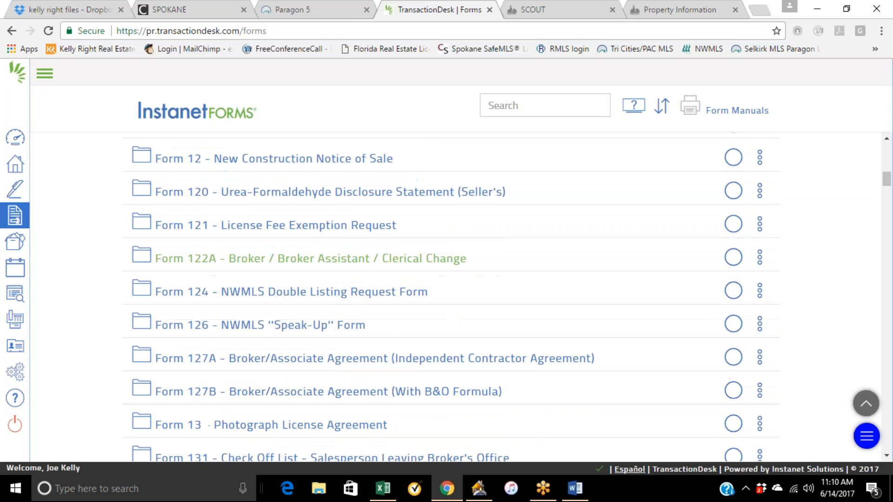
scroll(294, 321, "down", 10)
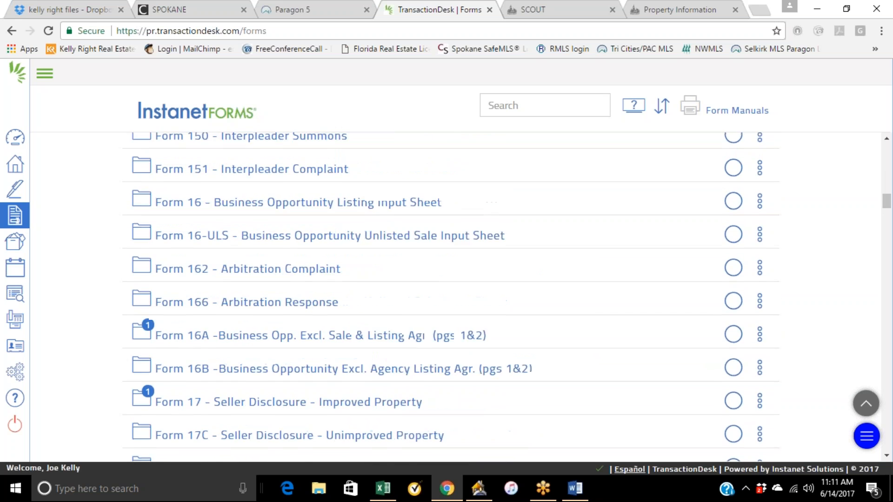
scroll(309, 319, "down", 4)
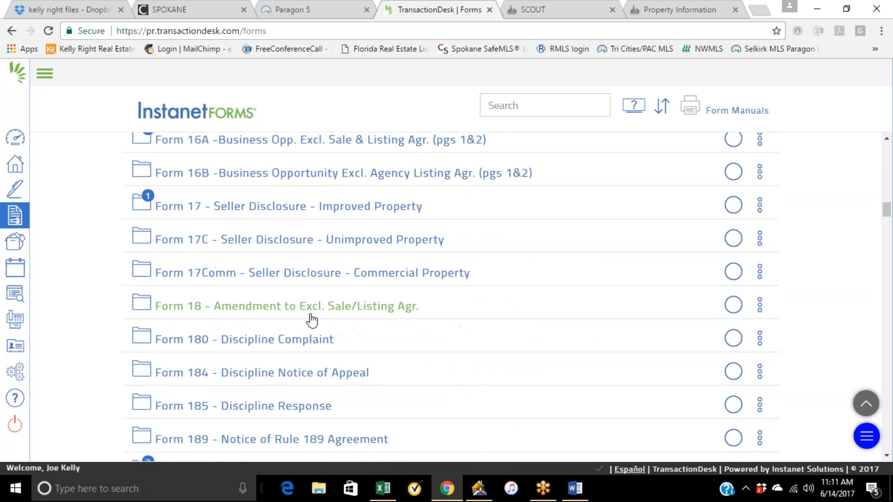
scroll(309, 276, "down", 7)
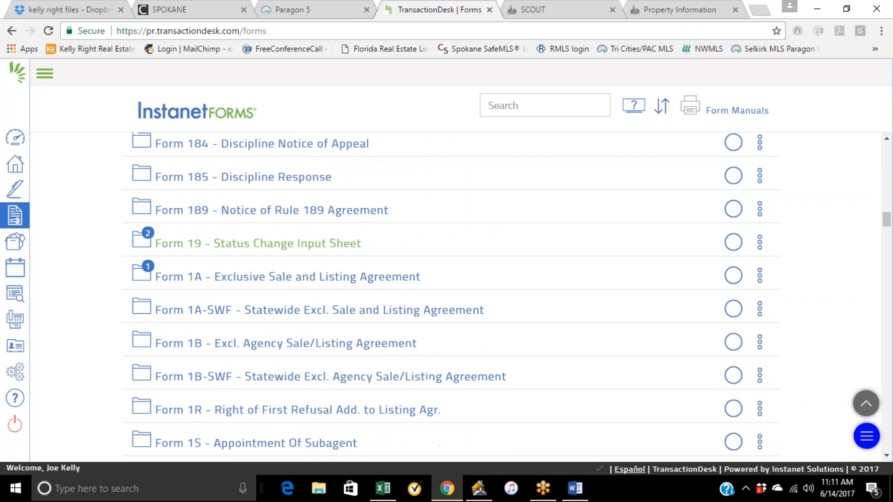
scroll(309, 281, "down", 8)
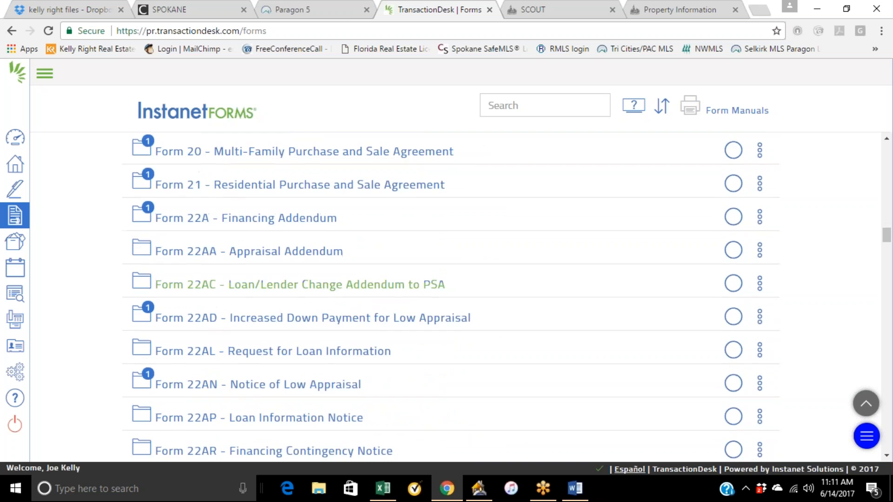
Open Form 22J - Lead-Based Paint and Hazards Disclosure from the statewide forms list as a new standalone form.
scroll(329, 307, "down", 8)
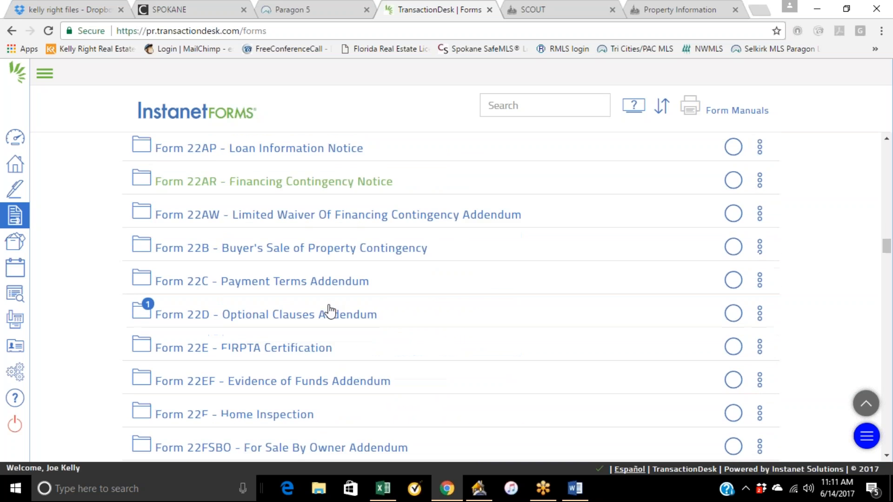
scroll(329, 307, "down", 2)
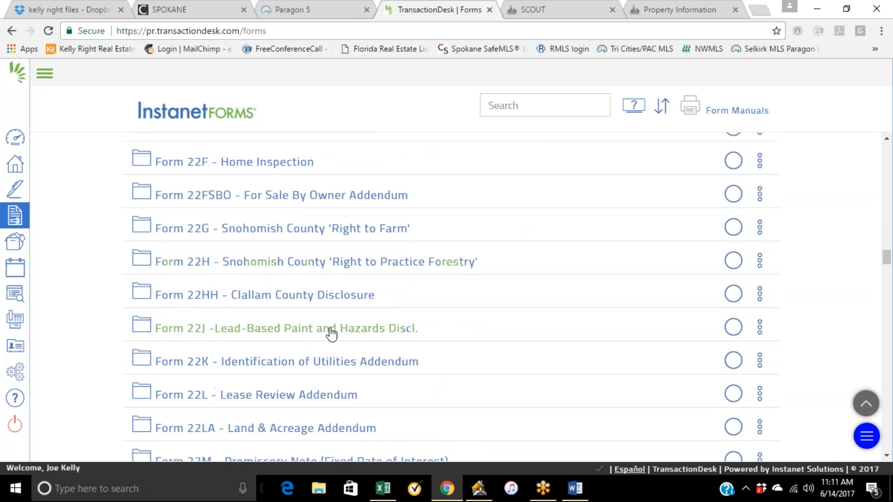
left_click(314, 334)
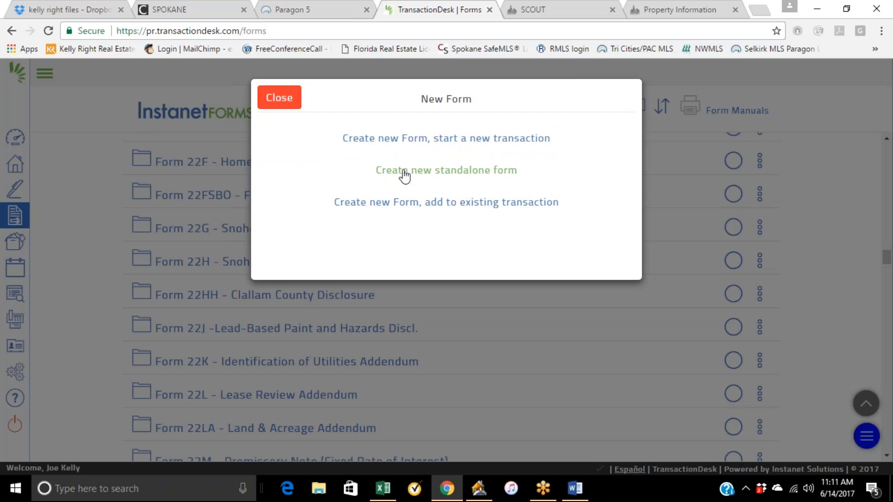
left_click(424, 173)
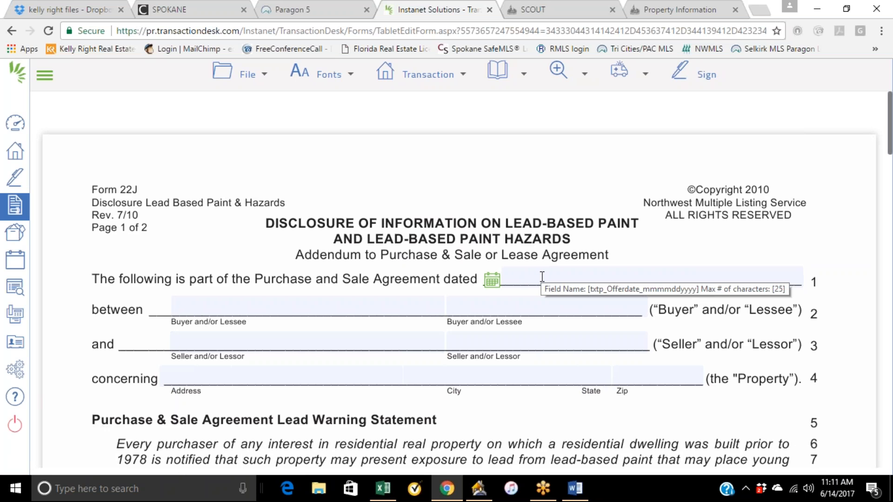
Try checking the seller's no-knowledge and no-reports boxes in the Seller's/Lessor's Disclosure, then clear both again.
scroll(450, 241, "down", 7)
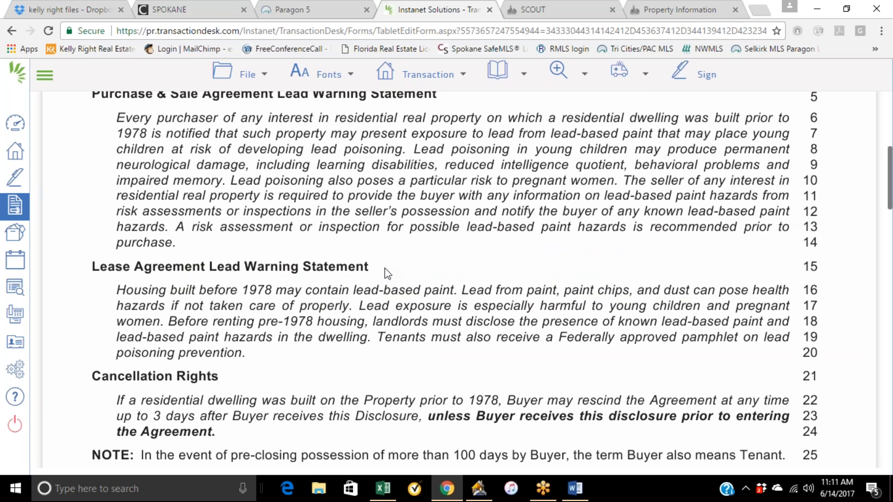
scroll(415, 258, "down", 7)
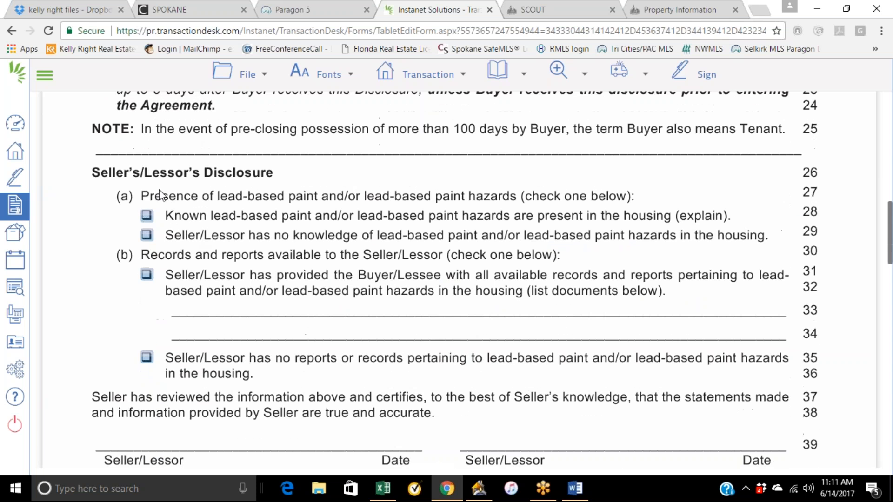
left_click(147, 235)
left_click(147, 358)
left_click(147, 358)
left_click(147, 236)
Scroll through the rest of Form 22J, including the Buyer's and Brokers' Acknowledgment sections, and back to the top.
scroll(124, 266, "down", 4)
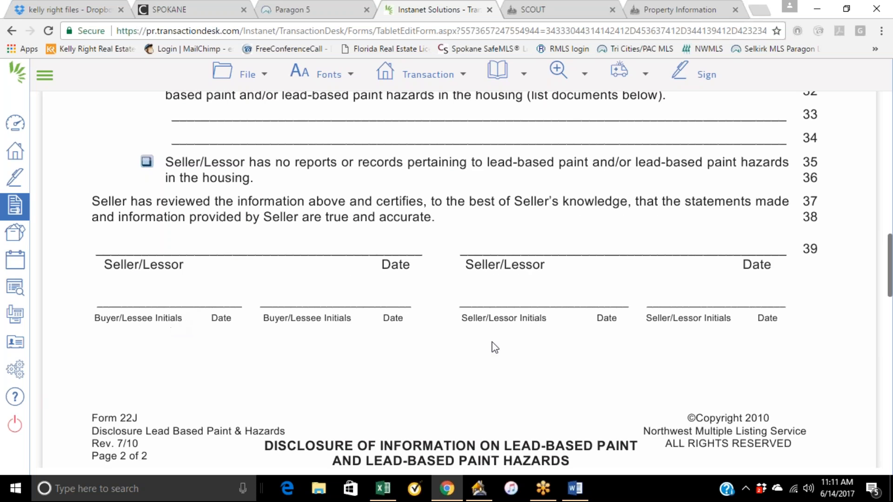
scroll(517, 312, "down", 3)
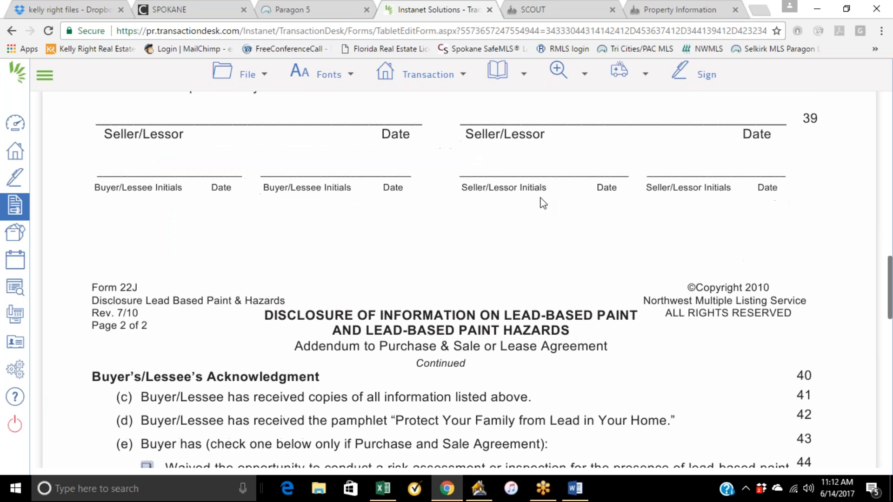
scroll(515, 177, "down", 9)
scroll(450, 212, "up", 3)
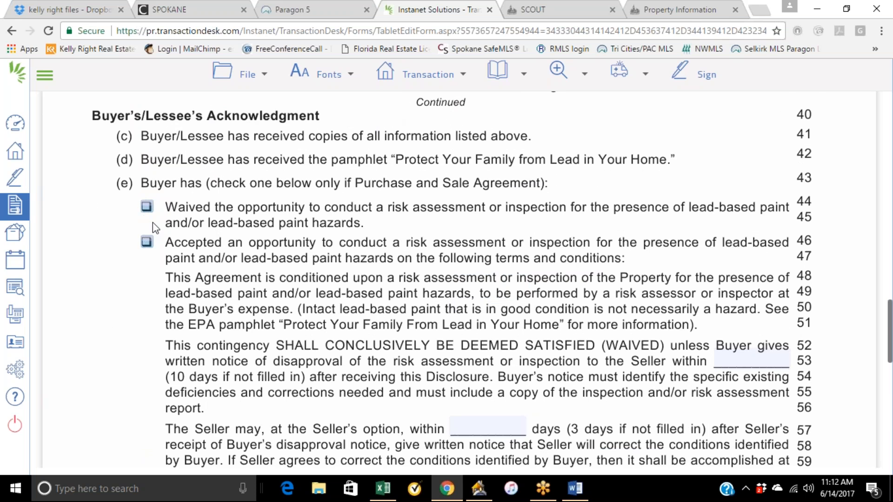
scroll(315, 191, "down", 10)
scroll(398, 243, "down", 1)
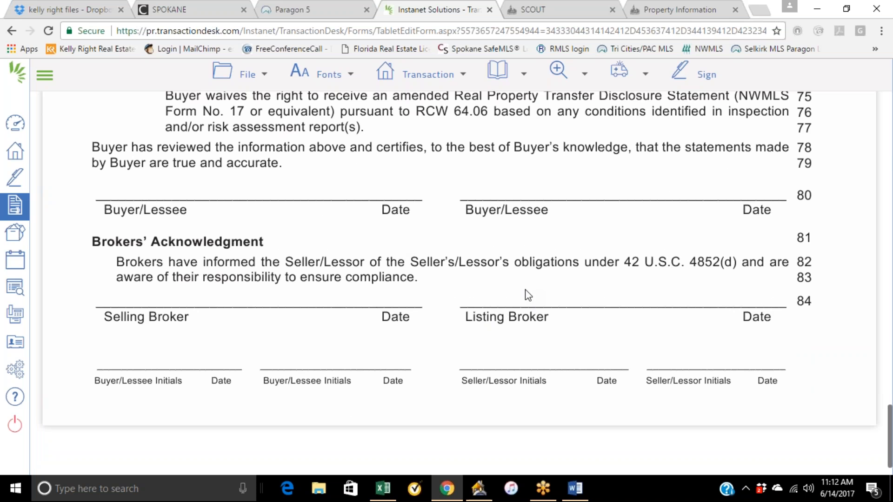
scroll(528, 296, "up", 20)
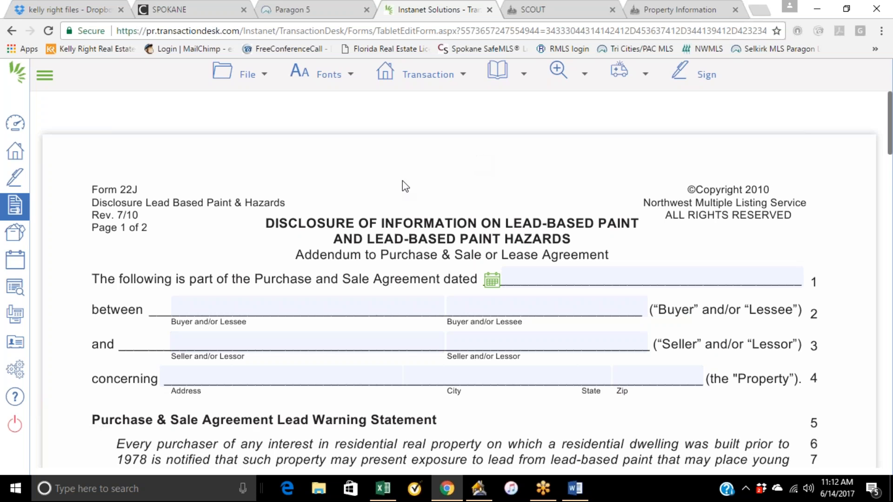
Leave the form editor and open Form P1 - Law of Real Estate Agency Pamphlet from the Pamphlets folder.
left_click(15, 205)
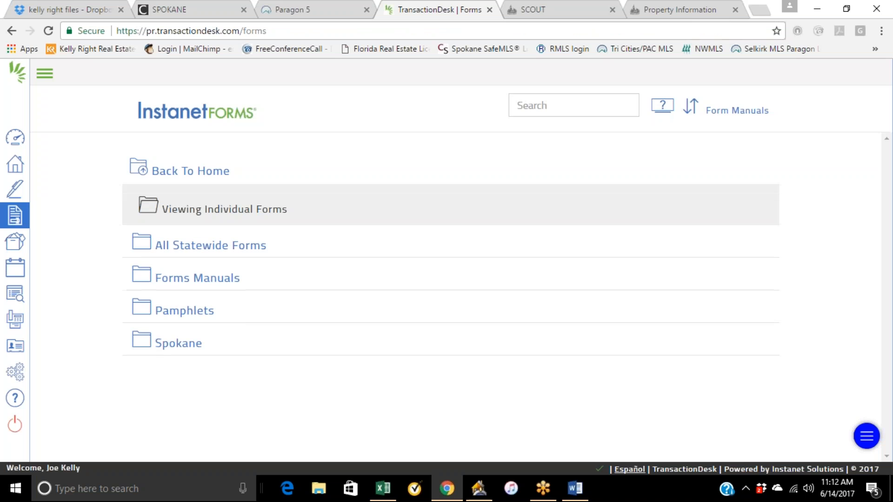
left_click(175, 311)
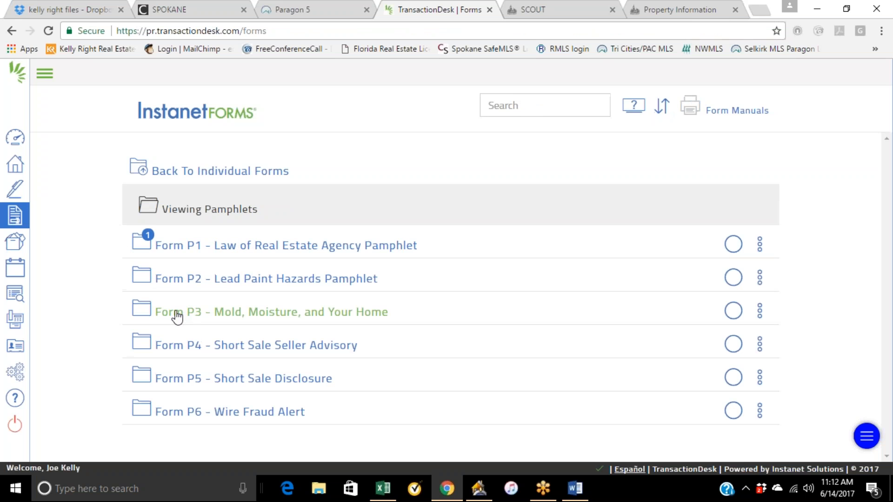
left_click(280, 245)
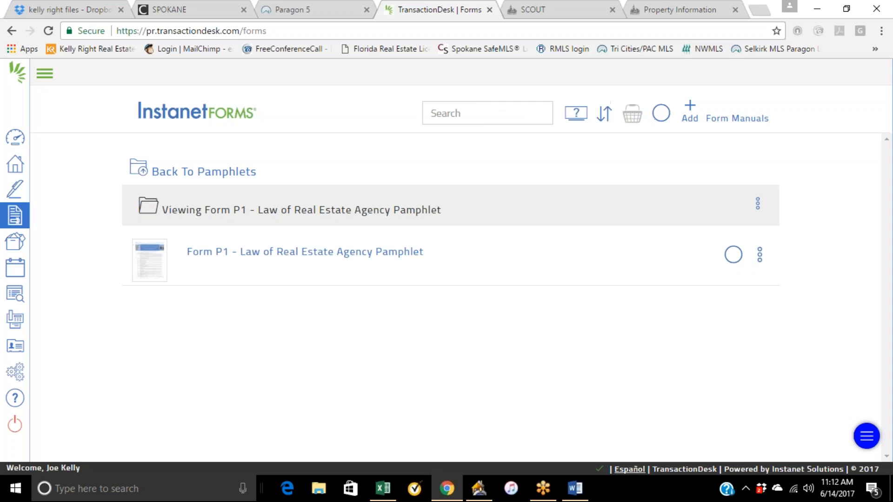
left_click(297, 252)
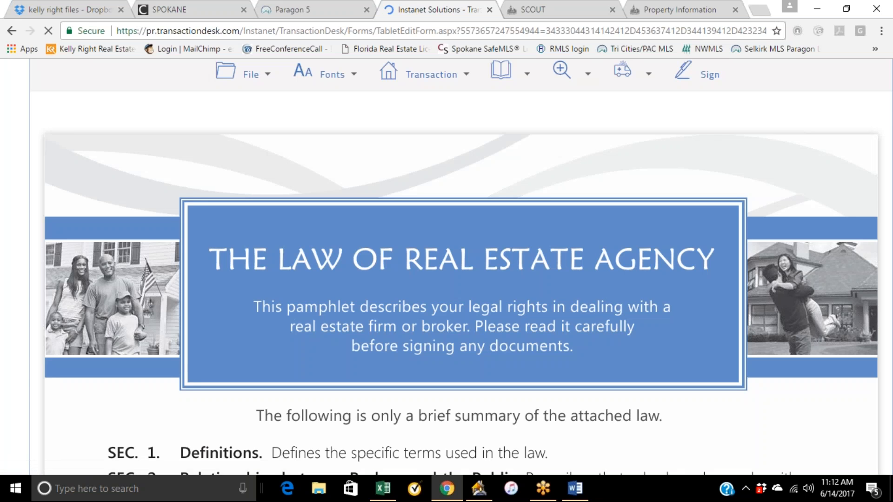
Scroll through the sections of the Law of Real Estate Agency pamphlet.
scroll(345, 255, "down", 4)
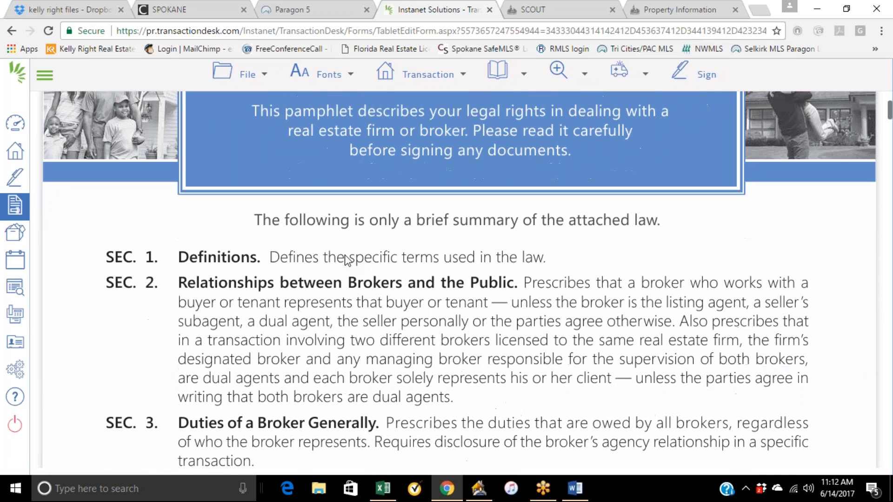
scroll(345, 259, "up", 1)
scroll(345, 255, "up", 1)
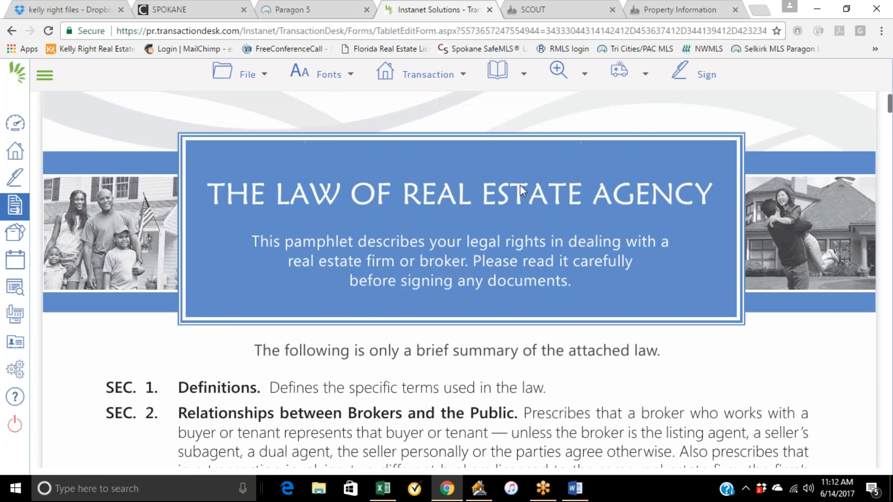
scroll(520, 186, "up", 1)
scroll(631, 272, "down", 15)
scroll(603, 294, "down", 15)
scroll(523, 304, "down", 7)
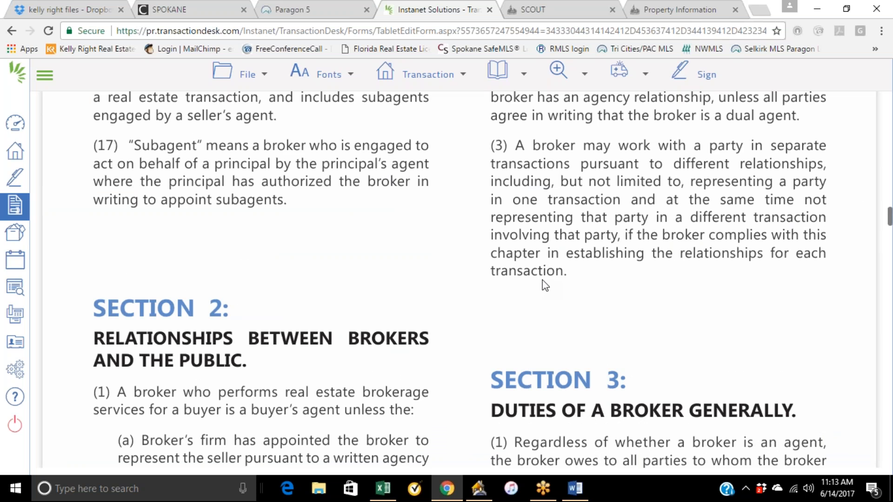
scroll(545, 285, "down", 10)
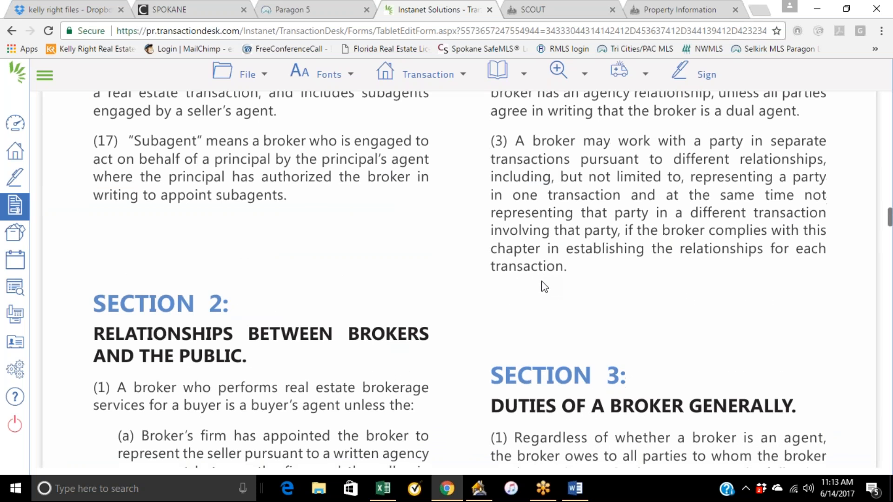
scroll(545, 286, "up", 20)
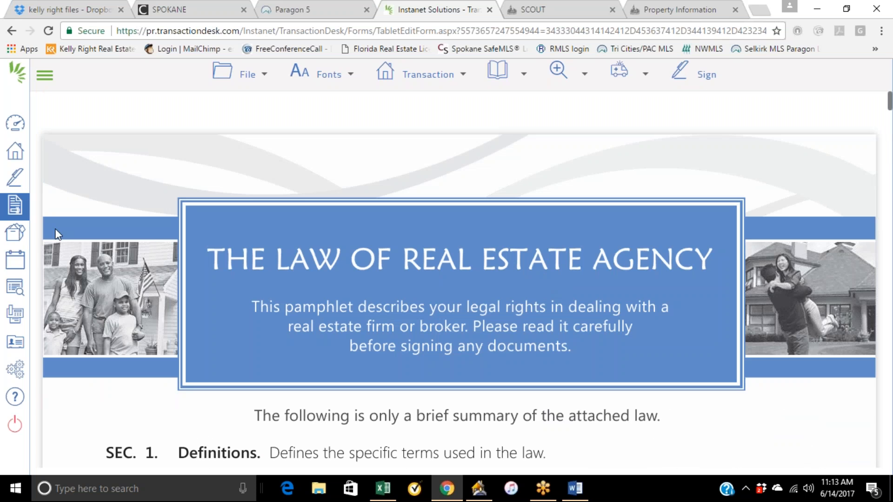
Leave the pamphlet and glance at the FUSE Training Agenda in Word before minimizing it.
left_click(18, 211)
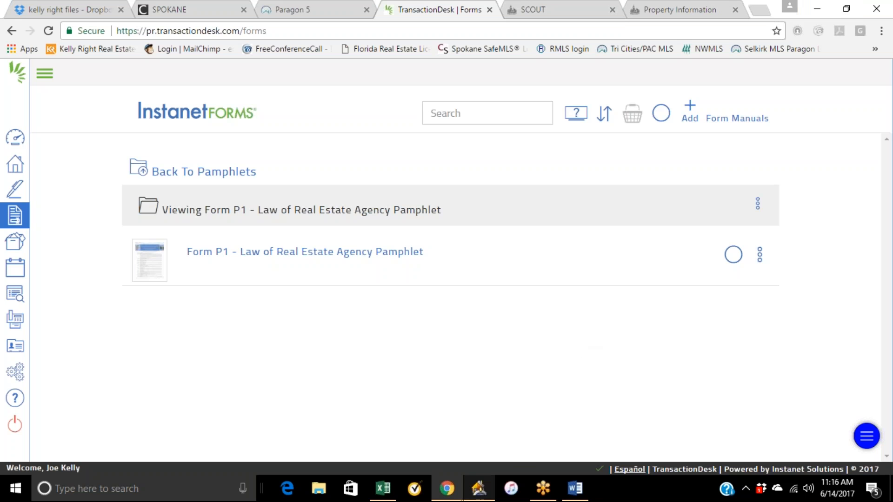
mouse_move(454, 499)
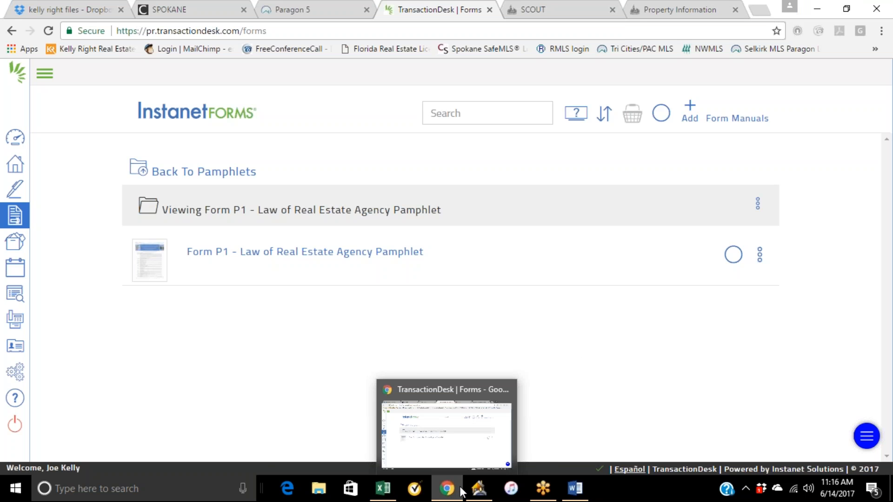
left_click(576, 488)
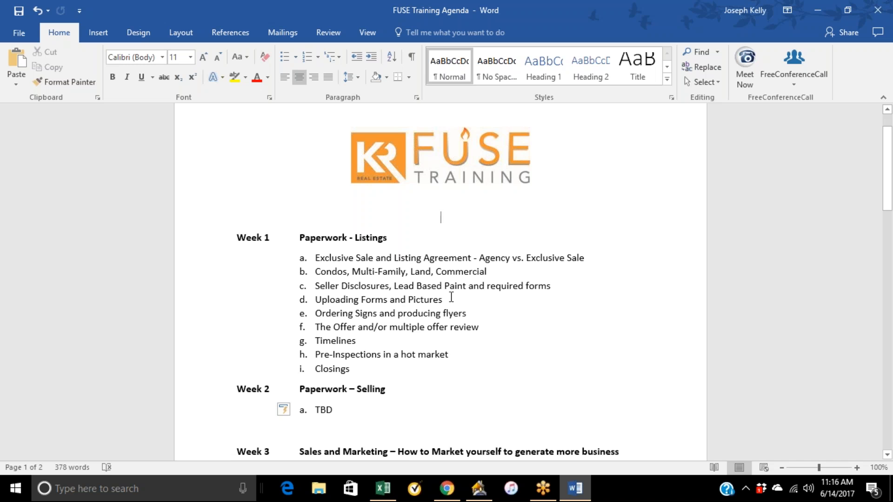
left_click(817, 10)
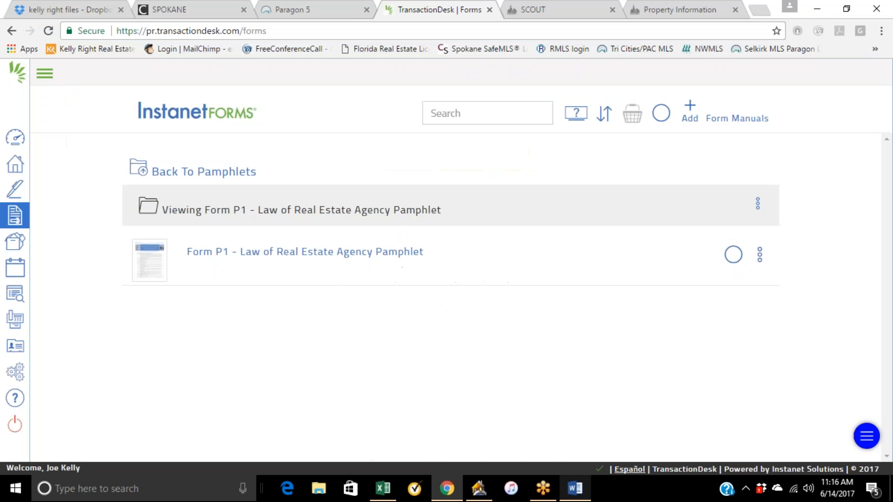
Close the SCOUT and Property Information browser tabs and switch to the Paragon 5 tab.
left_click(170, 10)
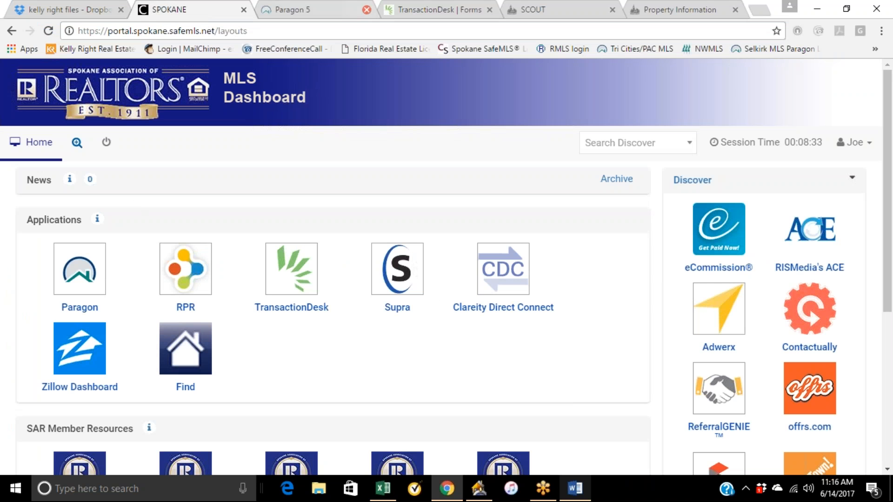
left_click(612, 9)
left_click(614, 9)
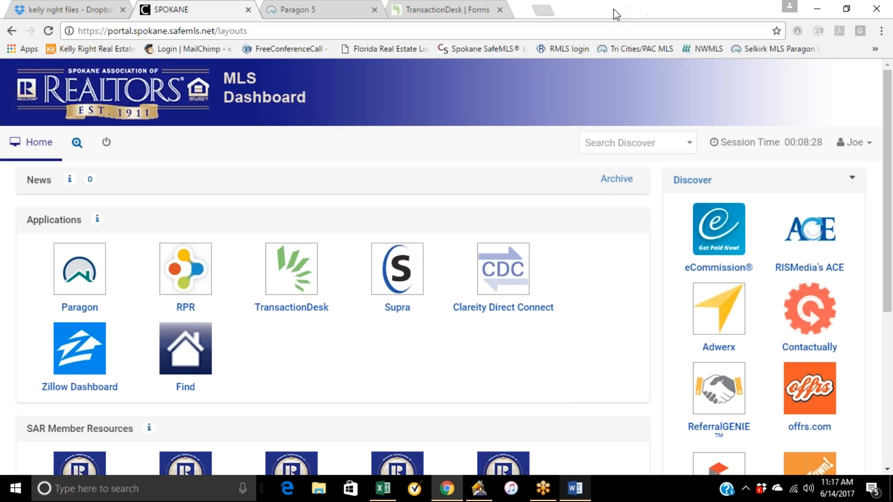
left_click(334, 5)
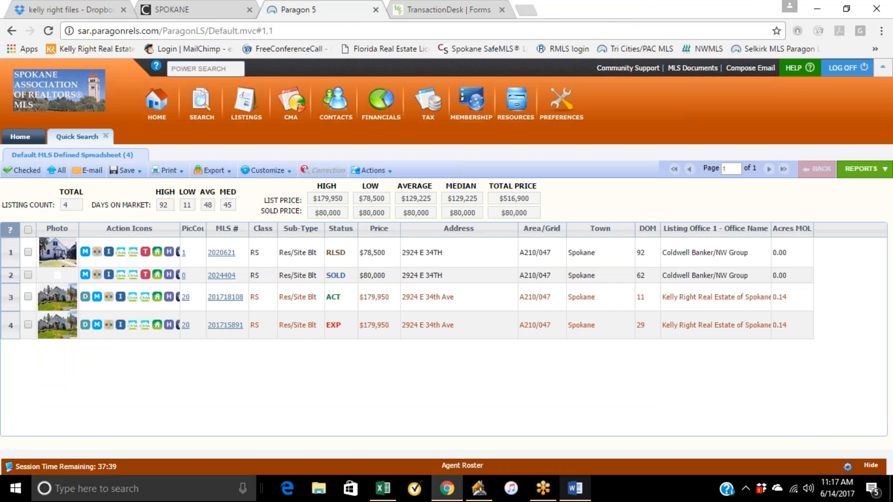
Close the Quick Search tab and open the listings maintenance list in Paragon.
left_click(106, 136)
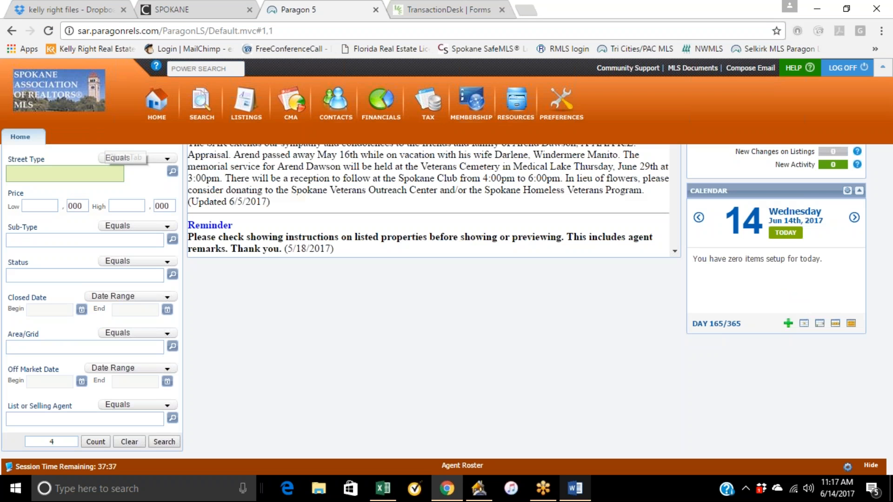
left_click(244, 113)
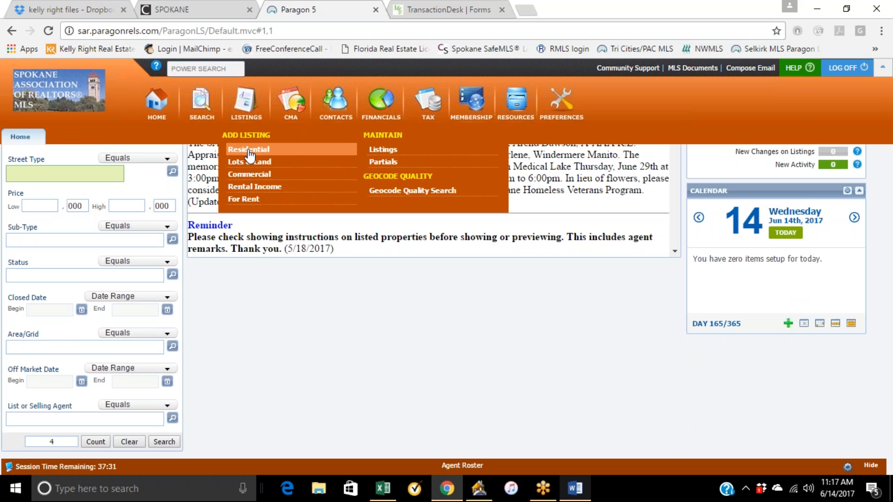
left_click(385, 151)
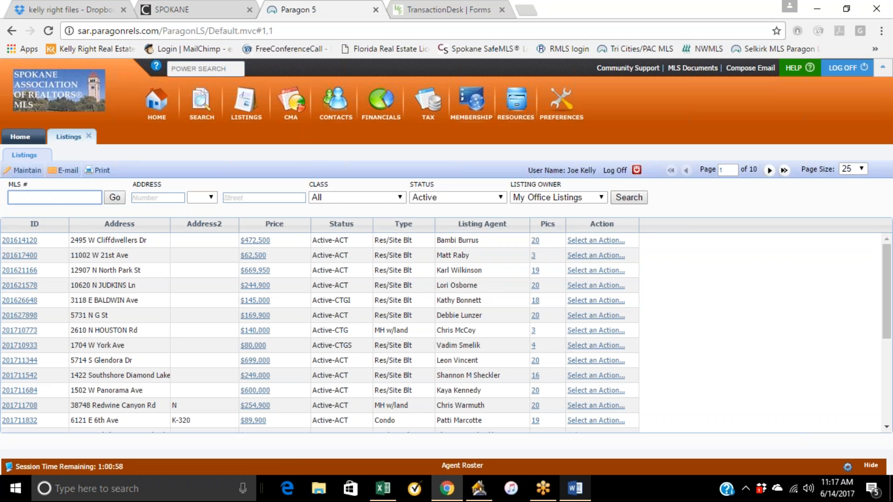
Start adding a new Residential listing and set its Status to NEW - New.
left_click(245, 104)
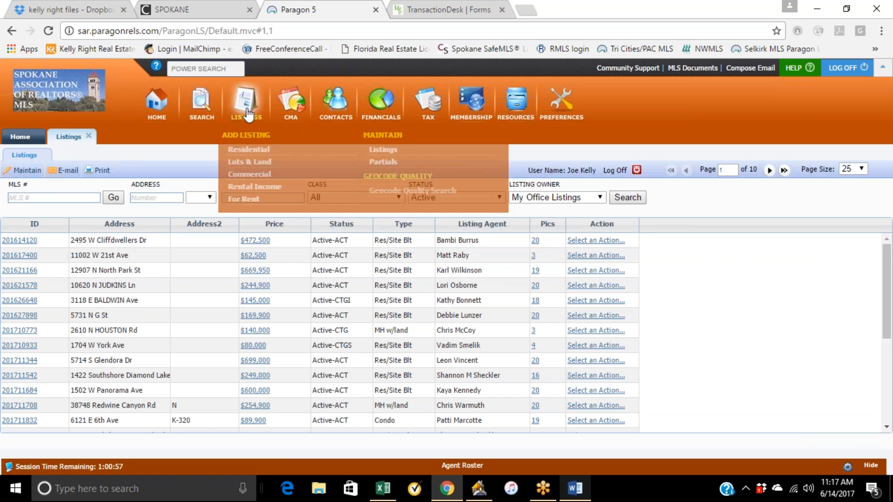
left_click(251, 150)
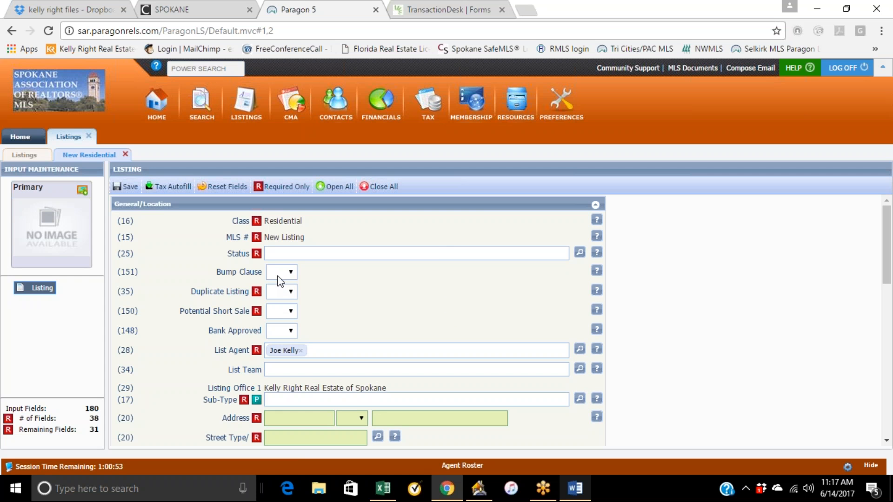
left_click(580, 252)
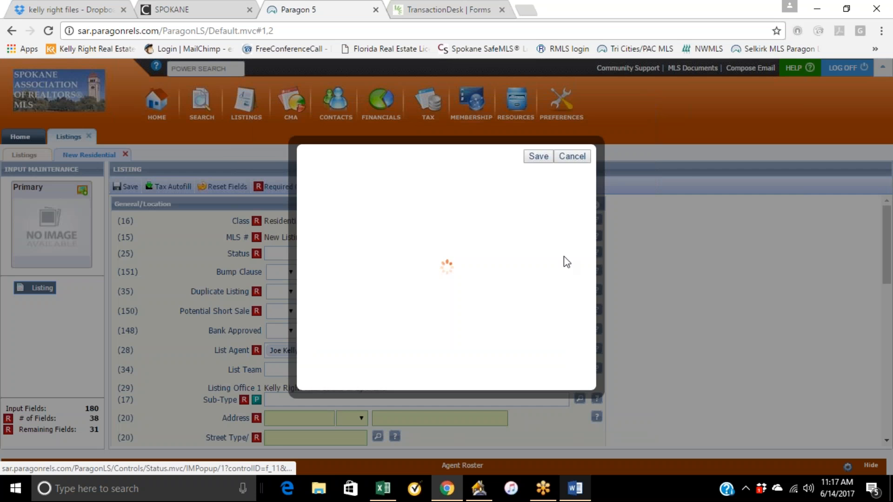
left_click(362, 213)
left_click(529, 163)
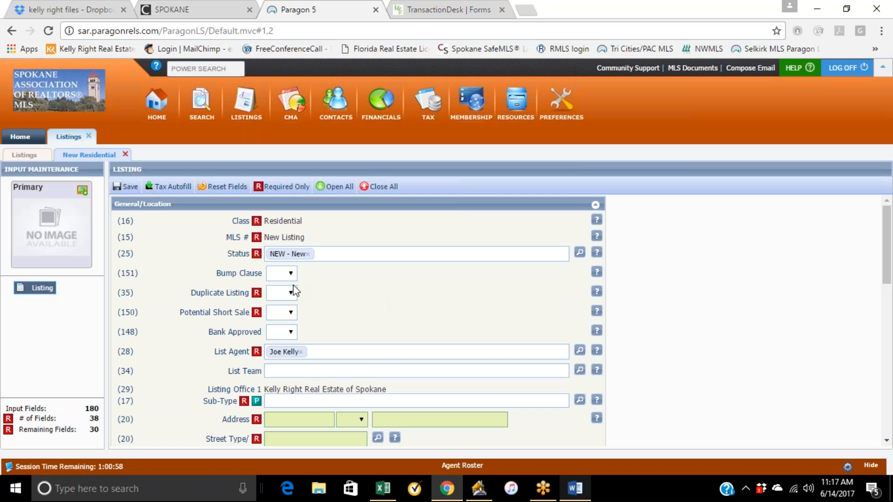
Set the listing's Duplicate Listing and Potential Short Sale fields to No.
left_click(292, 294)
left_click(292, 314)
left_click(290, 313)
left_click(285, 336)
left_click(334, 309)
scroll(361, 311, "down", 1)
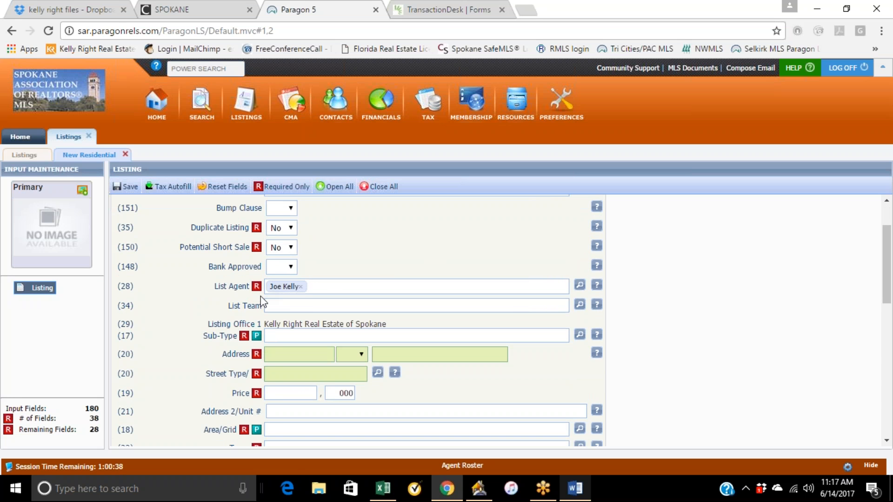
Set the listing's Sub-Type to A - Res/Site Blt.
left_click(580, 335)
left_click(400, 212)
left_click(530, 163)
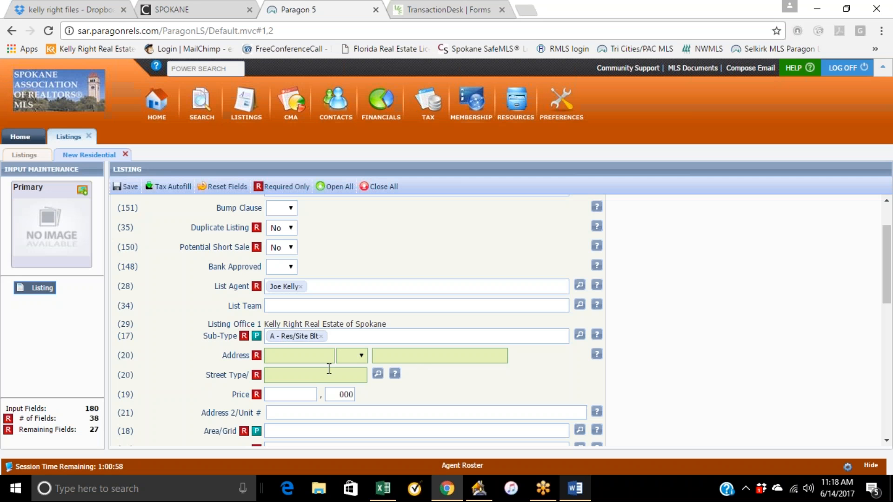
Enter the listing price as 190,000.
left_click(308, 356)
left_click(312, 393)
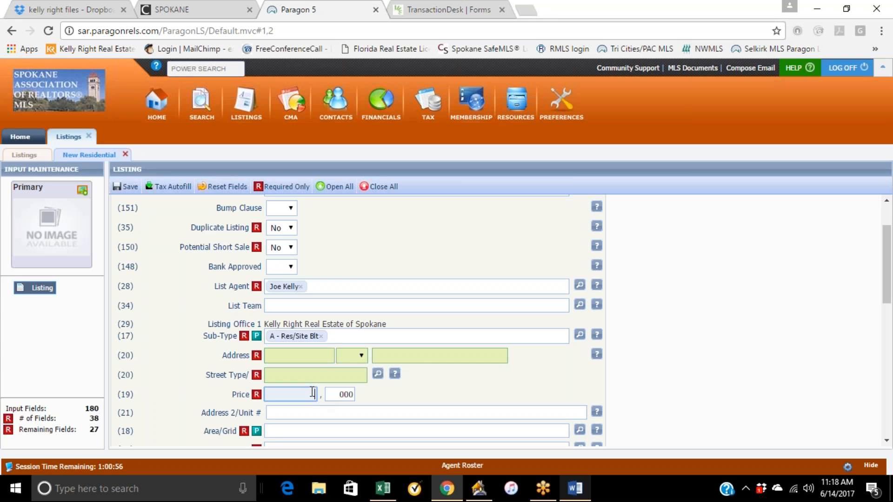
type("190")
left_click(398, 391)
scroll(399, 390, "down", 3)
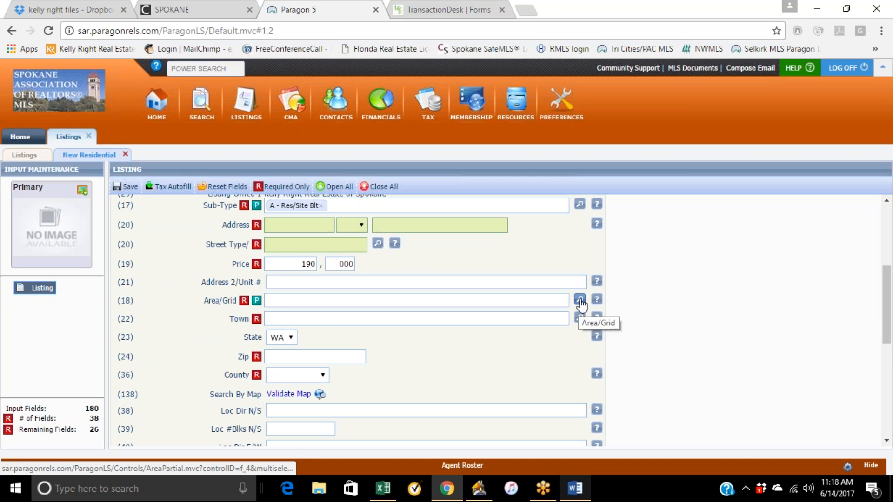
left_click(26, 156)
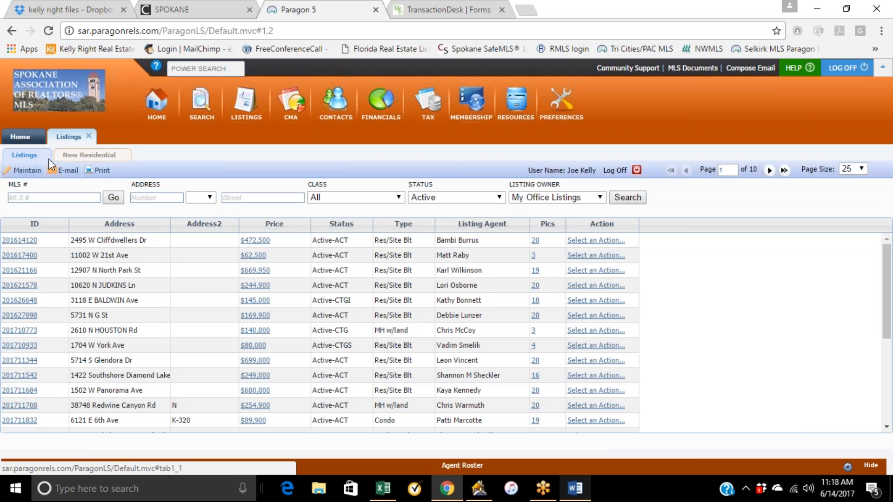
left_click(21, 136)
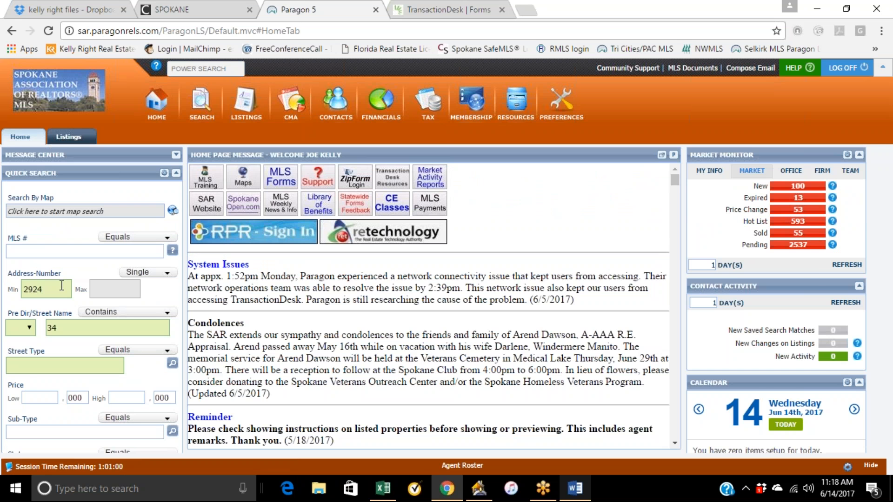
scroll(60, 307, "down", 4)
left_click(157, 441)
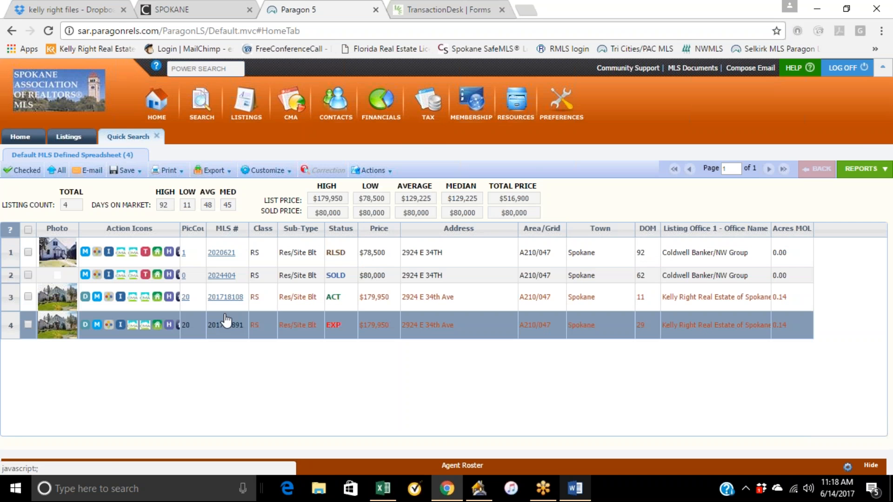
left_click(222, 325)
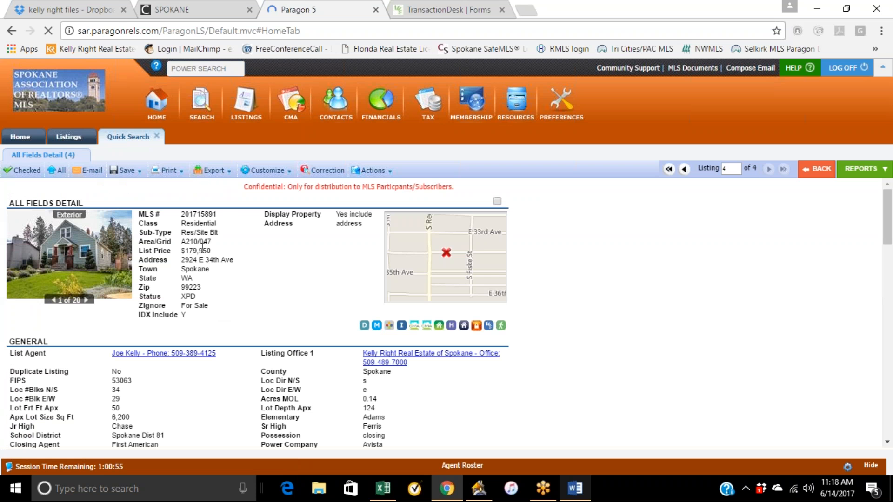
left_click_drag(181, 242, 211, 241)
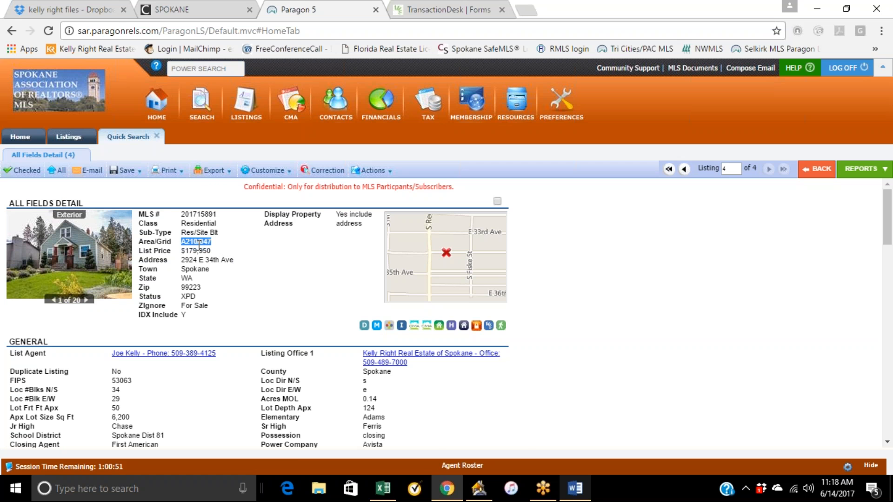
mouse_move(448, 493)
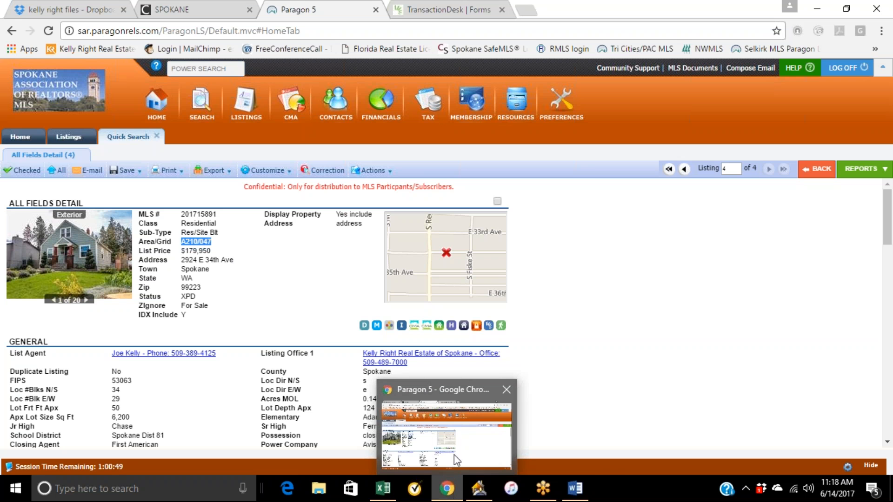
left_click(75, 138)
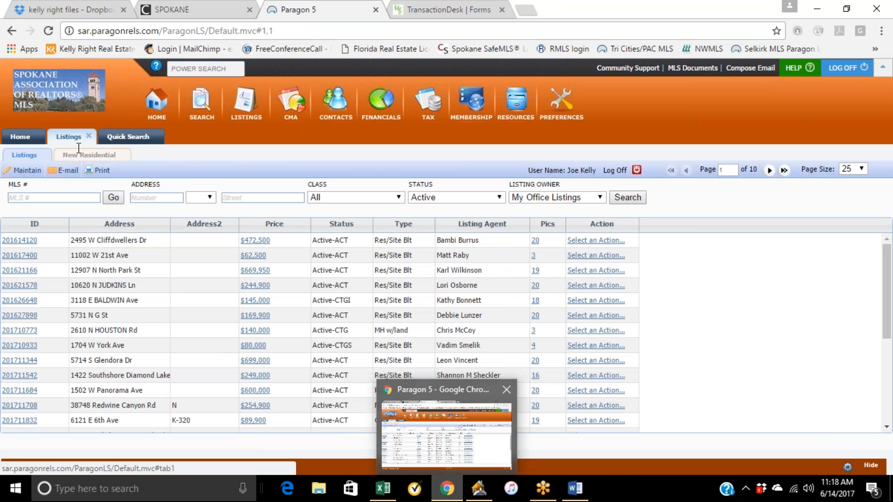
left_click(92, 157)
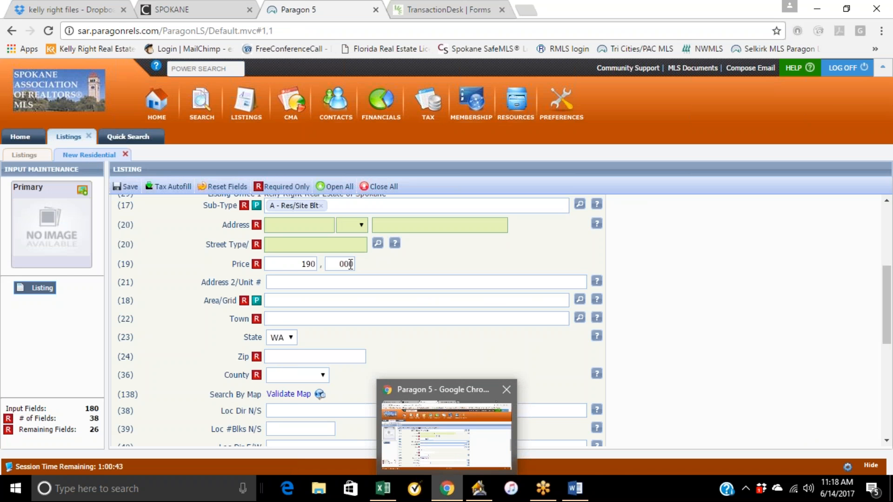
Search the Area/Grid lookup for a210 and set Area/Grid to 047 - A210/047.
scroll(370, 269, "down", 3)
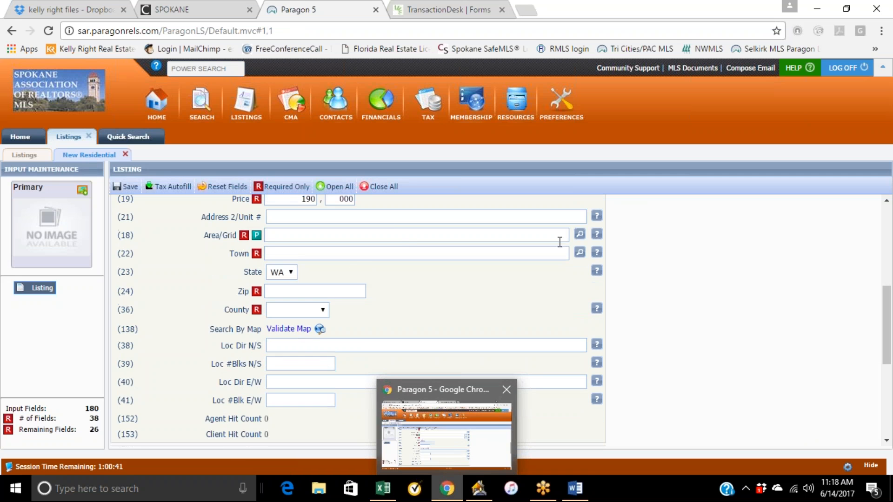
left_click(580, 236)
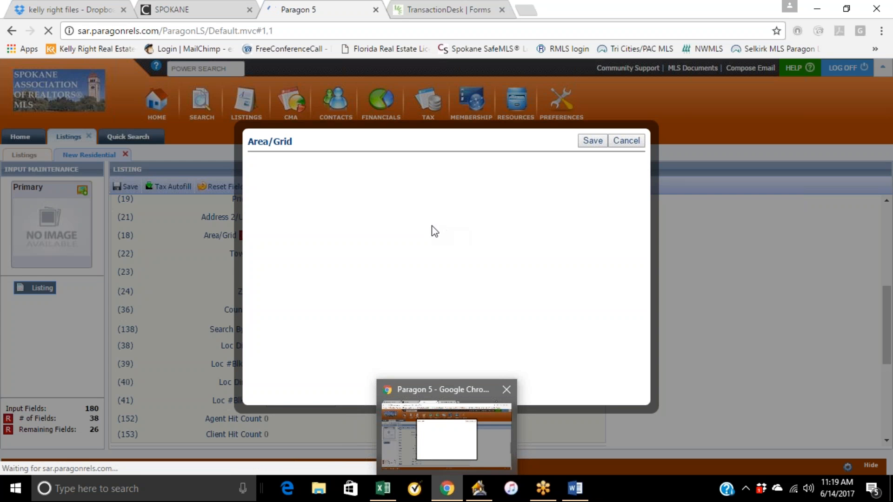
left_click(305, 160)
type("a210")
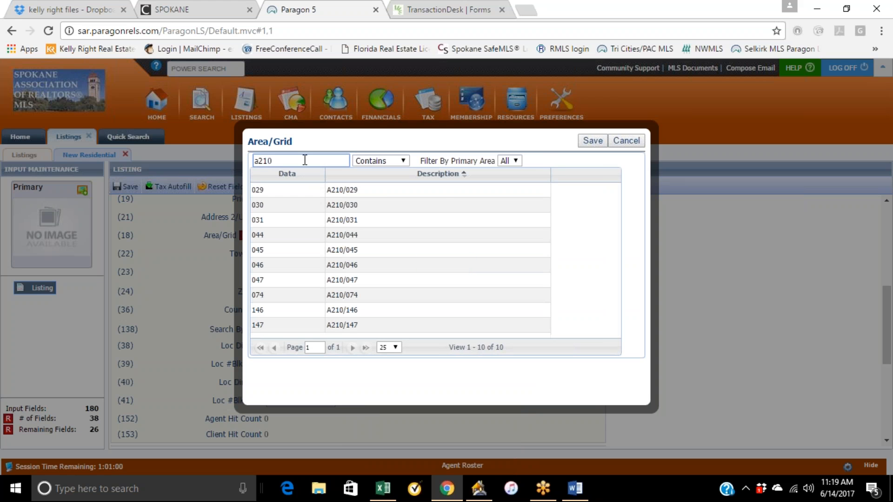
left_click(352, 281)
left_click(592, 140)
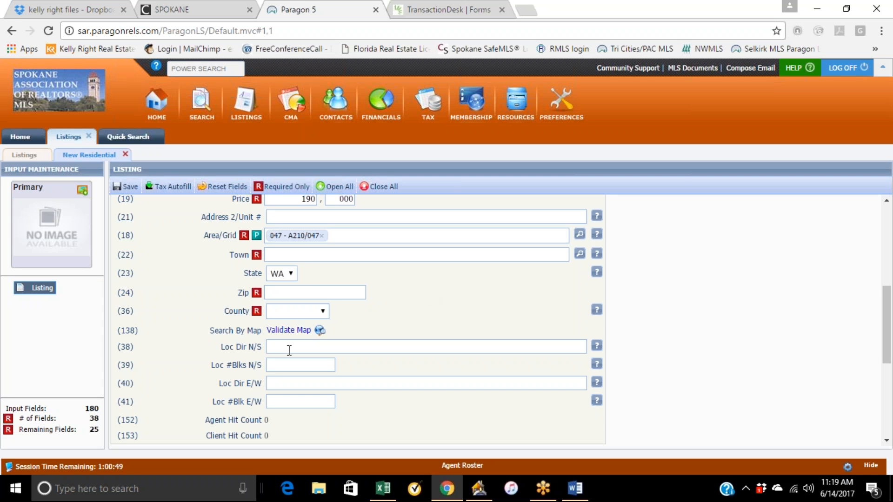
Expand all form sections and set the Apx Lot Size Sq Ft to 6200.
scroll(278, 351, "down", 2)
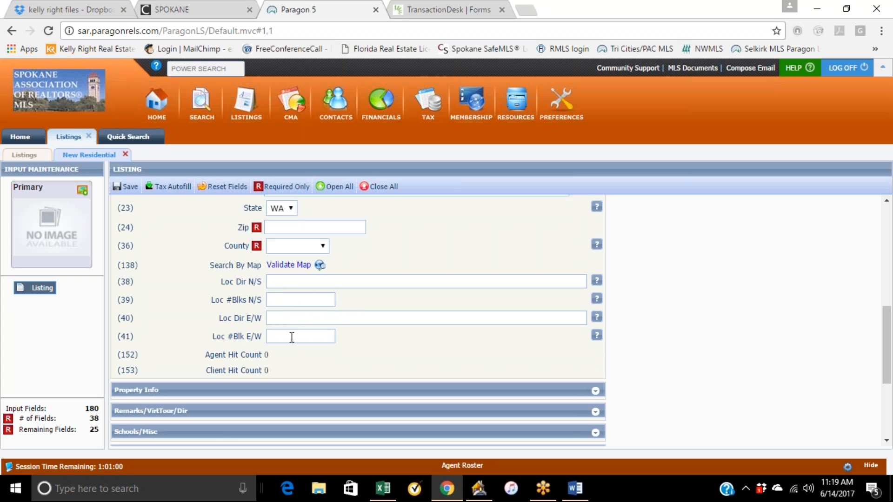
left_click(334, 187)
scroll(341, 279, "down", 8)
scroll(401, 250, "down", 5)
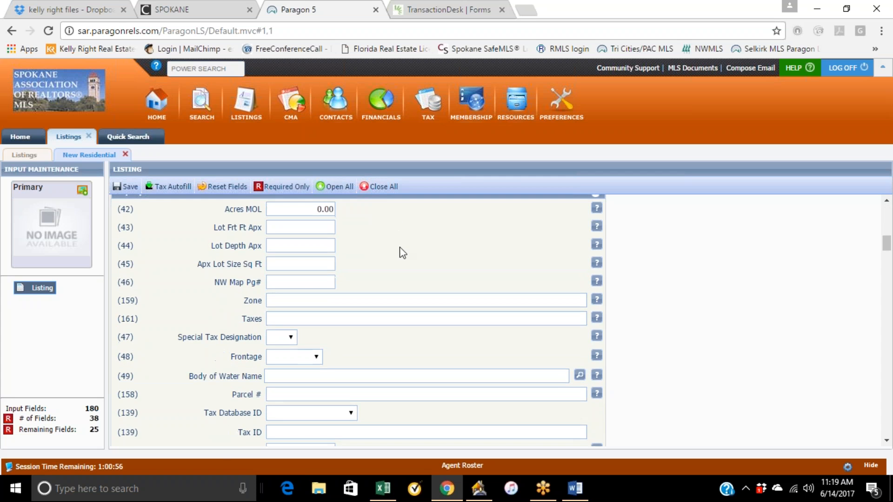
scroll(401, 250, "up", 1)
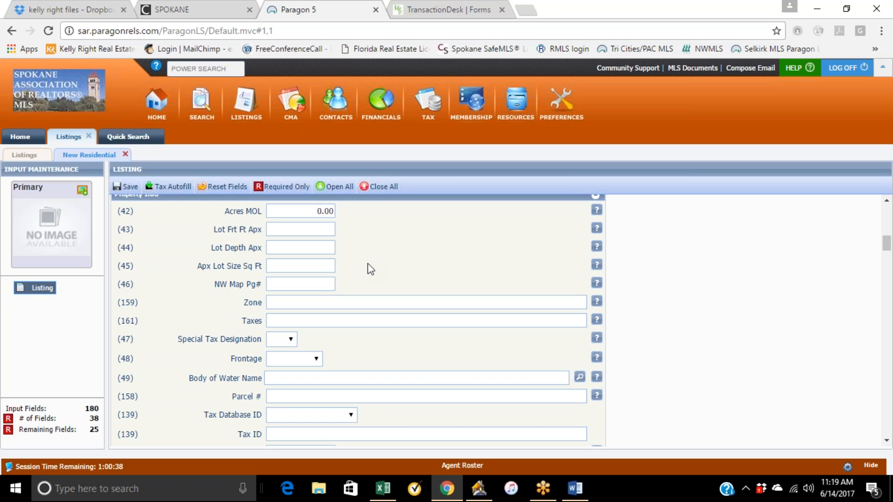
scroll(261, 253, "up", 1)
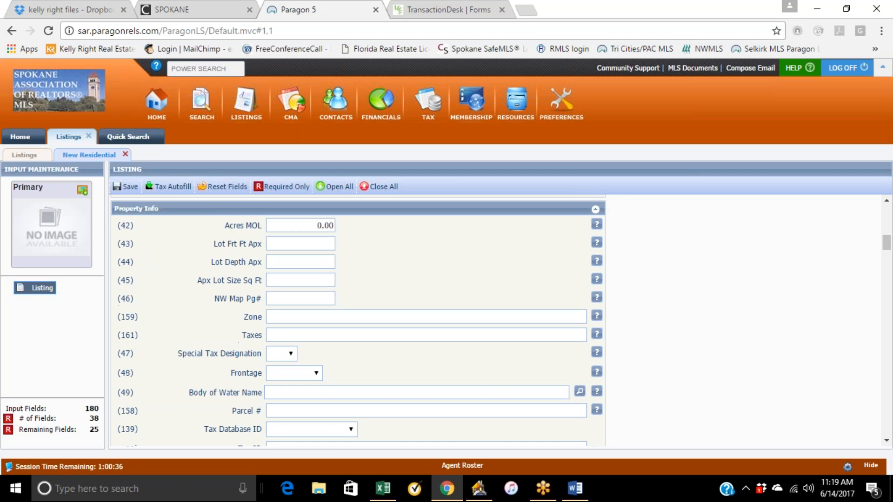
scroll(324, 293, "up", 4)
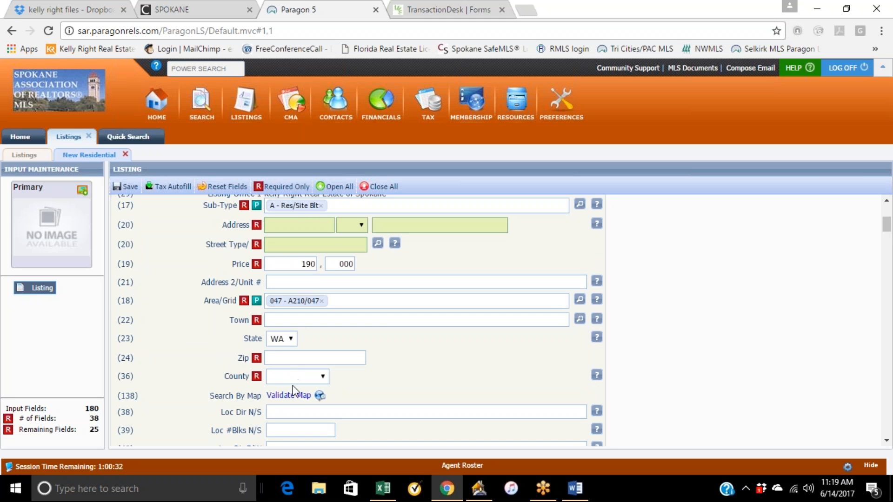
scroll(389, 379, "down", 4)
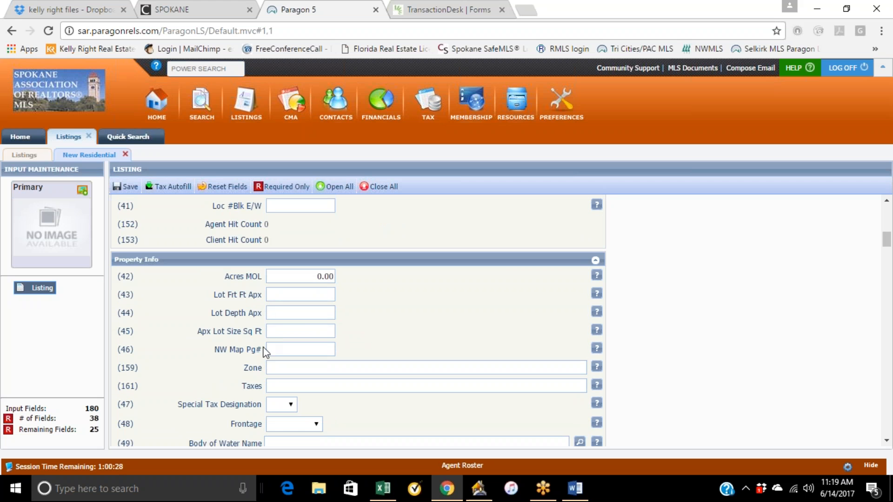
left_click(302, 330)
type("6200")
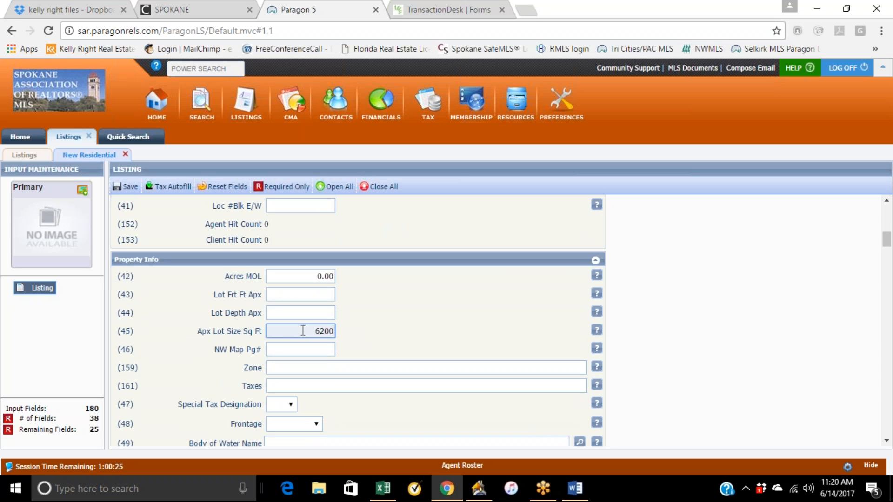
Set the Taxes field to 1600.
left_click(528, 285)
scroll(526, 288, "down", 1)
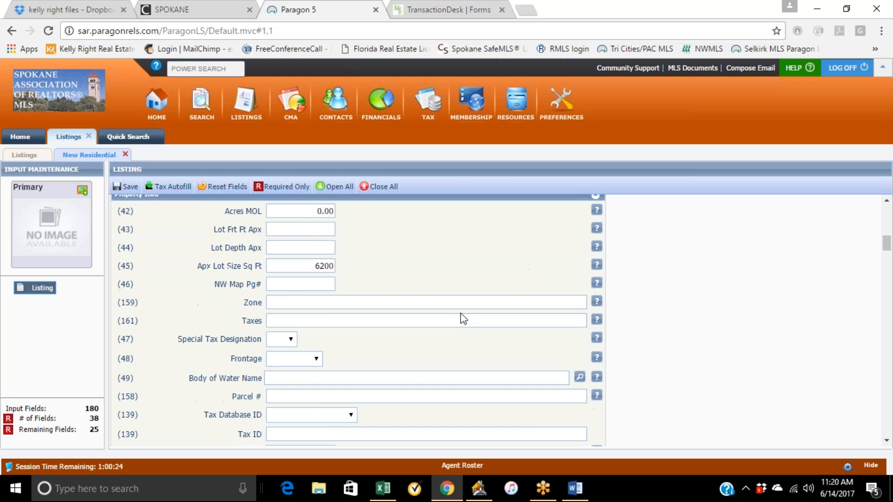
left_click(304, 323)
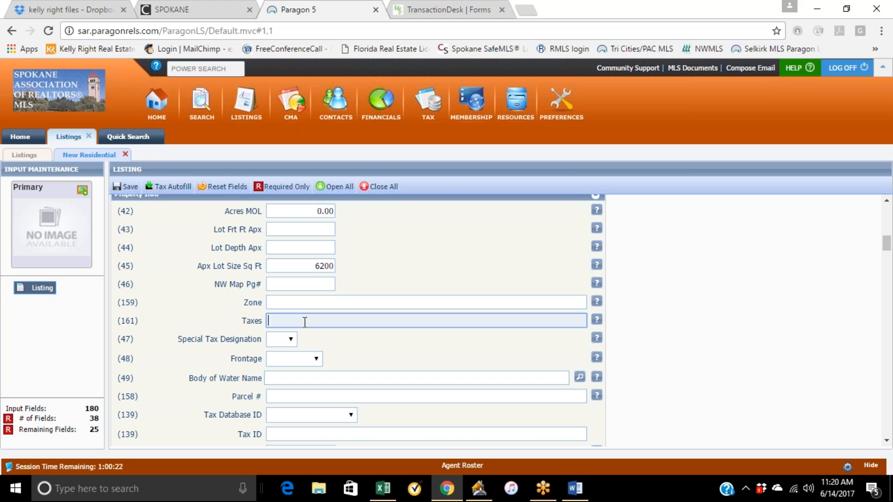
type("1600")
key("Tab")
scroll(355, 322, "down", 1)
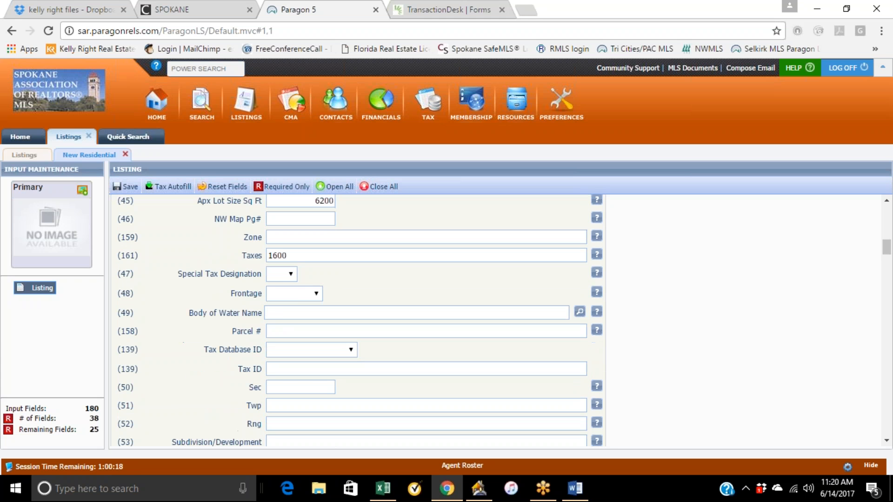
left_click(292, 275)
left_click(322, 277)
left_click(282, 275)
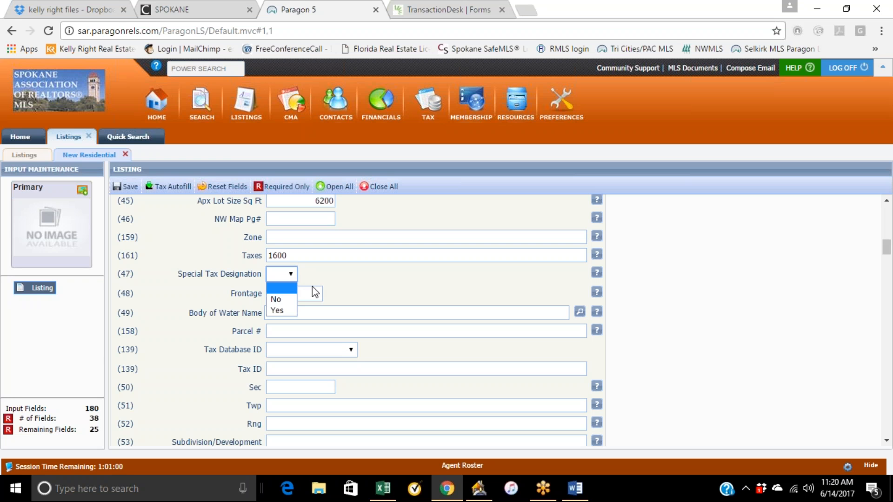
left_click(333, 290)
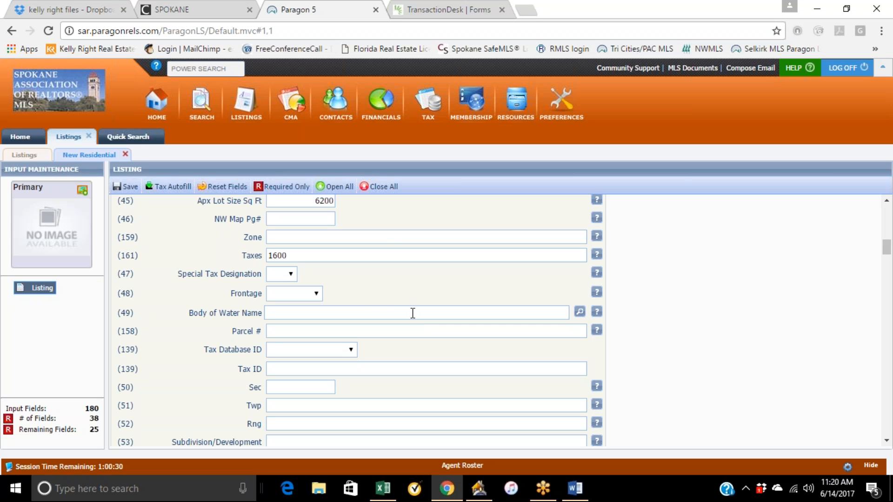
Copy the legal description LINCOLN HTS 1ST LT 5 BLK 24 from the existing listing's detail view.
scroll(421, 294, "down", 1)
scroll(418, 289, "down", 1)
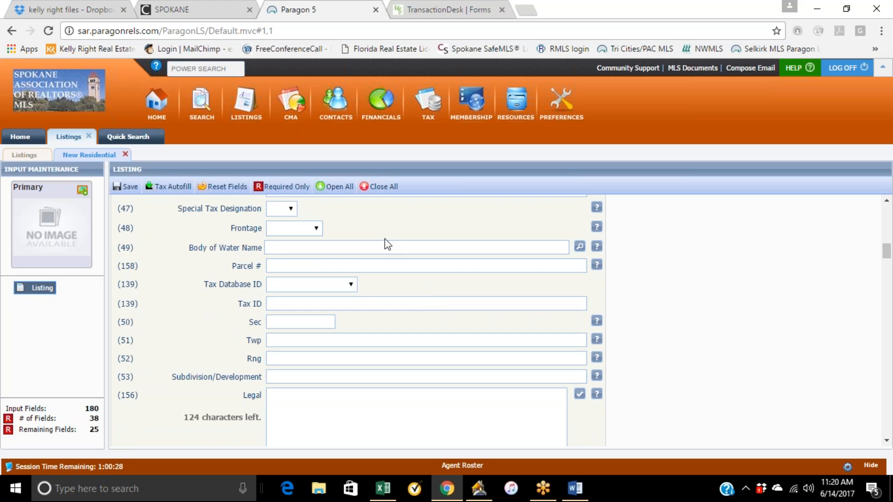
left_click(363, 247)
scroll(364, 335, "down", 2)
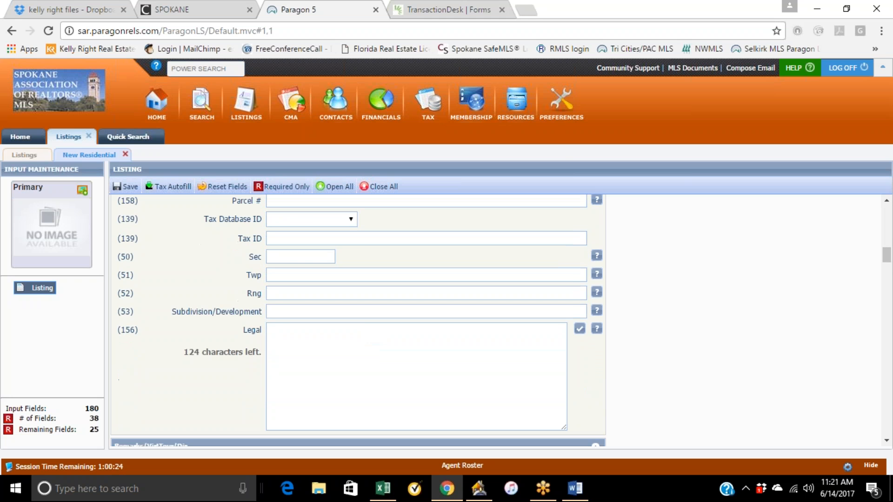
left_click(288, 330)
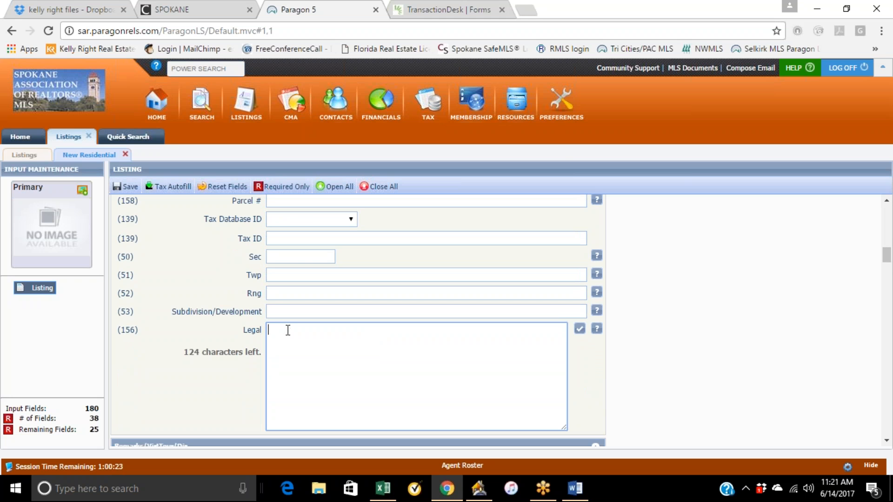
left_click(123, 139)
scroll(230, 316, "down", 5)
scroll(237, 326, "down", 3)
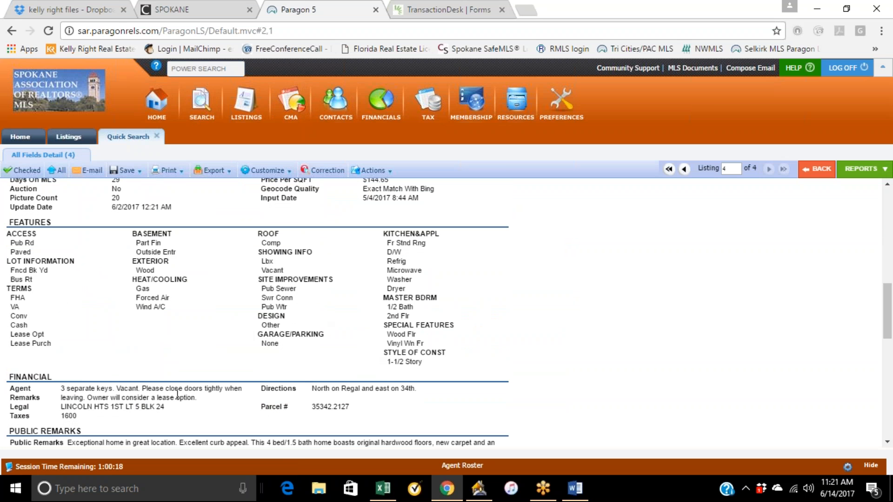
left_click_drag(60, 406, 164, 407)
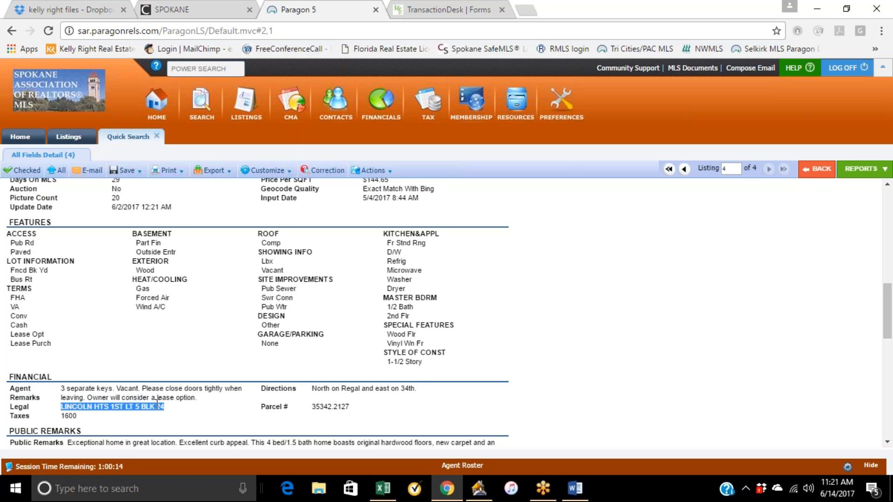
right_click(158, 404)
left_click(192, 342)
Paste the copied legal description into the new listing's Legal field.
left_click(78, 139)
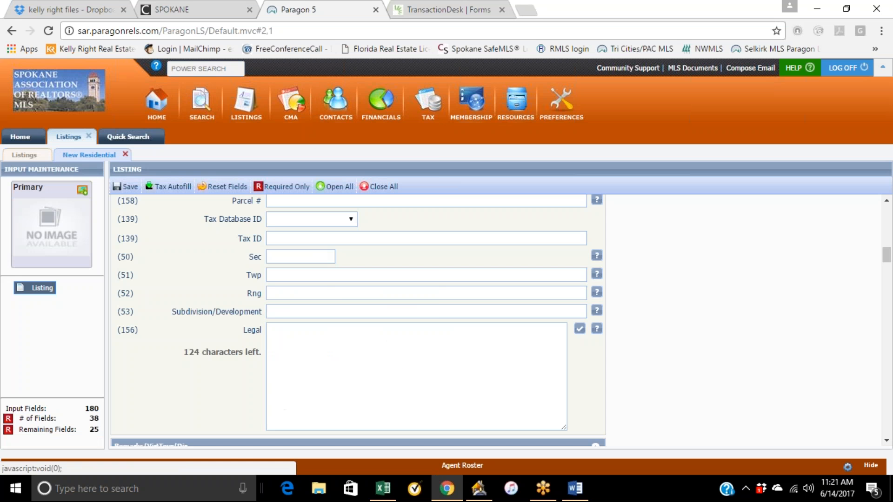
right_click(286, 332)
left_click(307, 230)
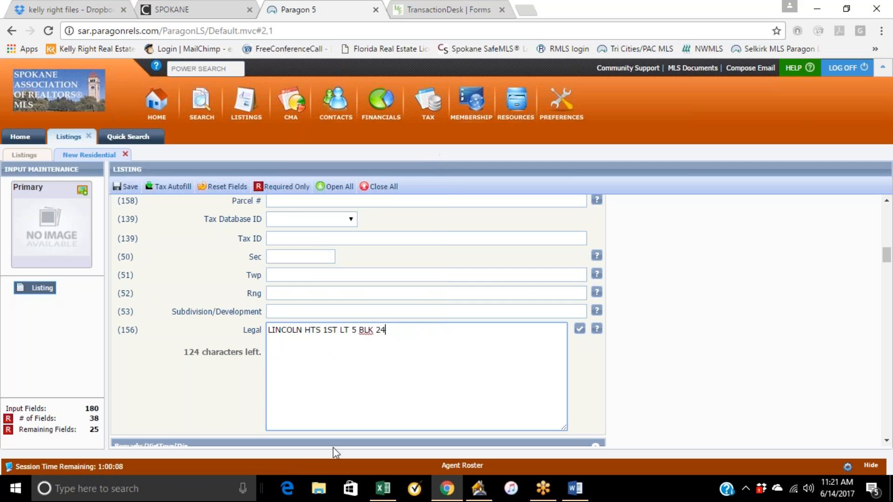
left_click(636, 354)
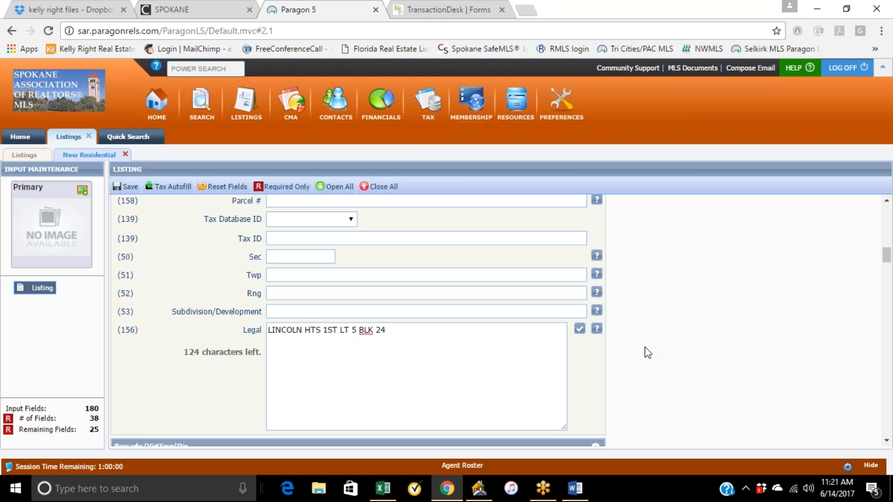
Review the new listing's Public Remarks, Agent Remarks, Virtual Tour and Directions fields.
scroll(315, 281, "down", 4)
left_click(296, 269)
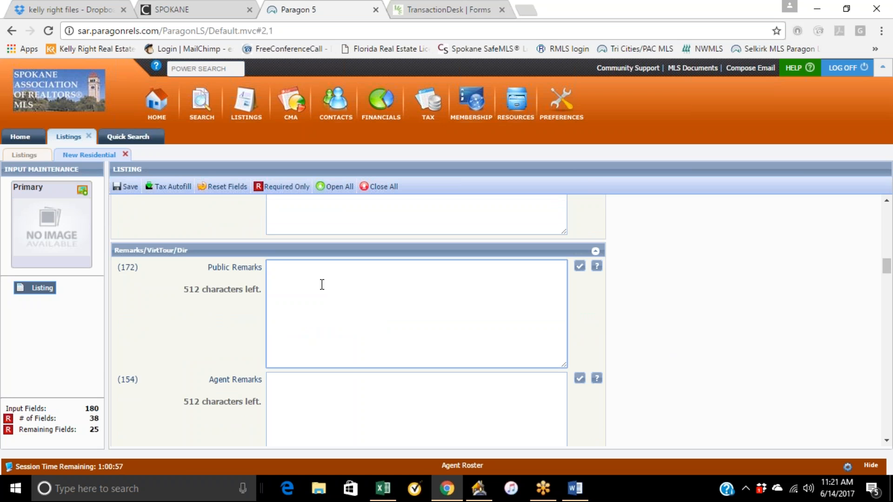
scroll(628, 315, "down", 3)
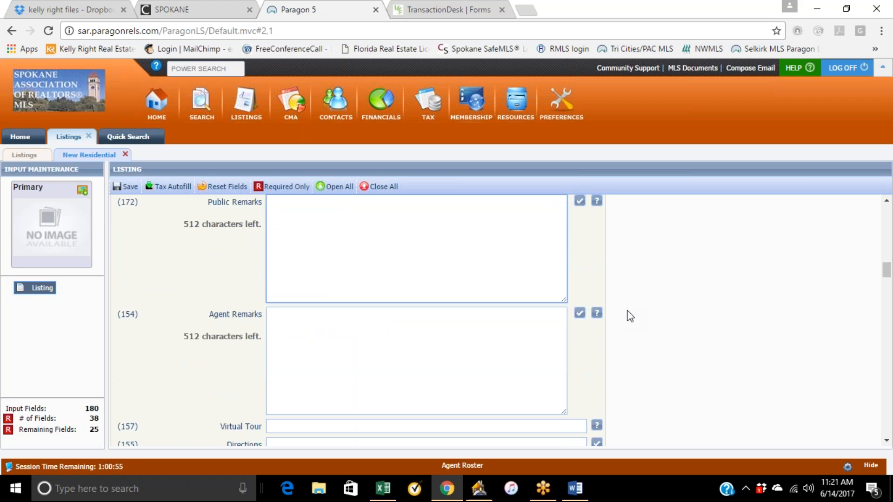
left_click(280, 251)
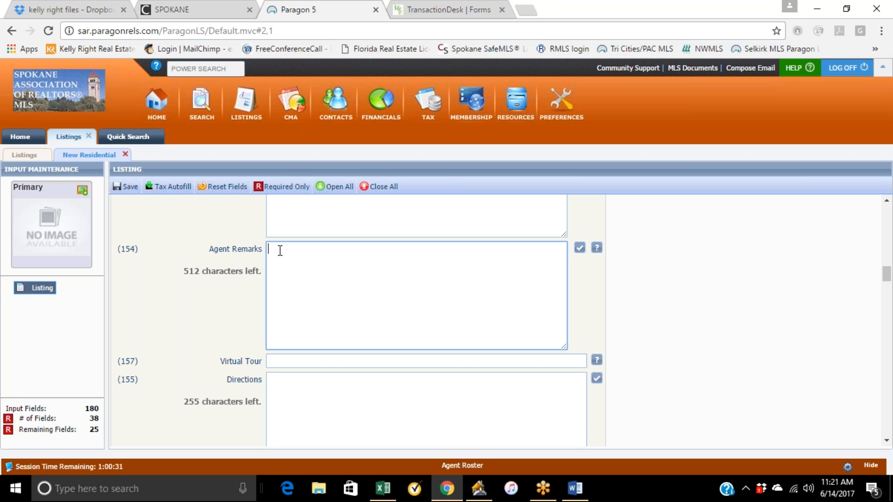
scroll(456, 345, "down", 1)
scroll(456, 346, "down", 1)
left_click(288, 317)
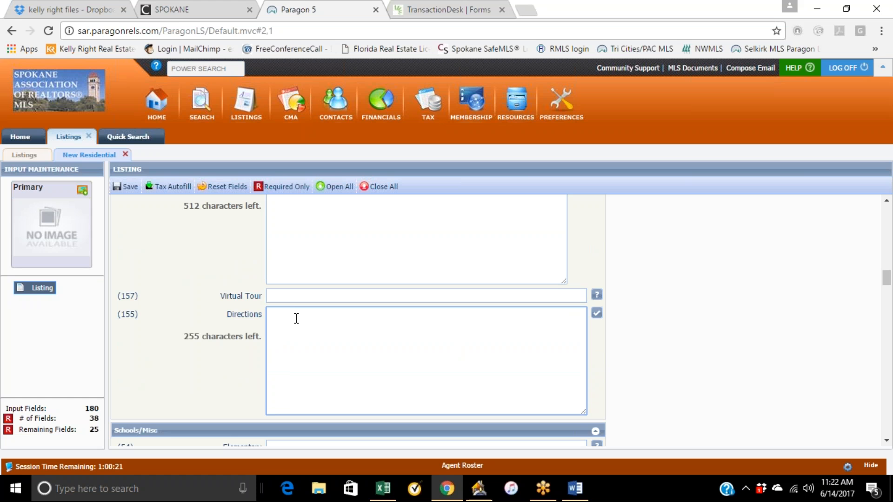
left_click(642, 324)
scroll(641, 324, "down", 3)
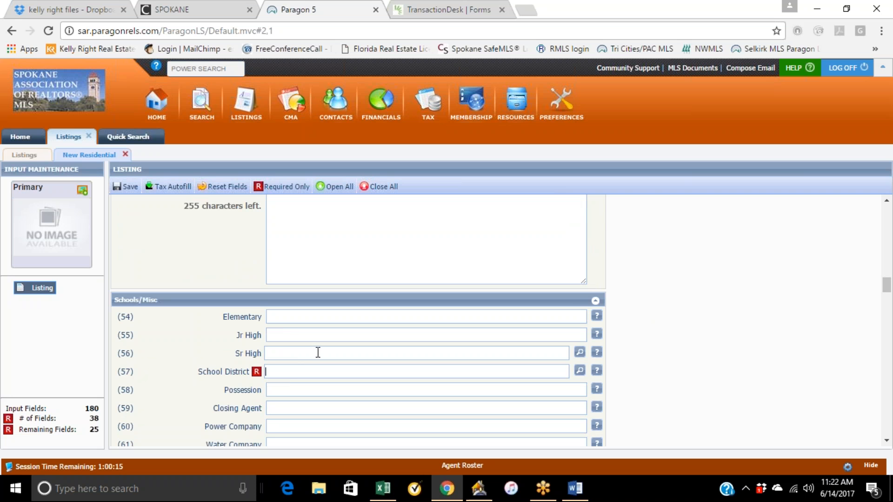
Check the existing listing's school district and set the new listing's School District to Dist 81 - Spokane Dist 81.
left_click(146, 139)
scroll(259, 340, "up", 10)
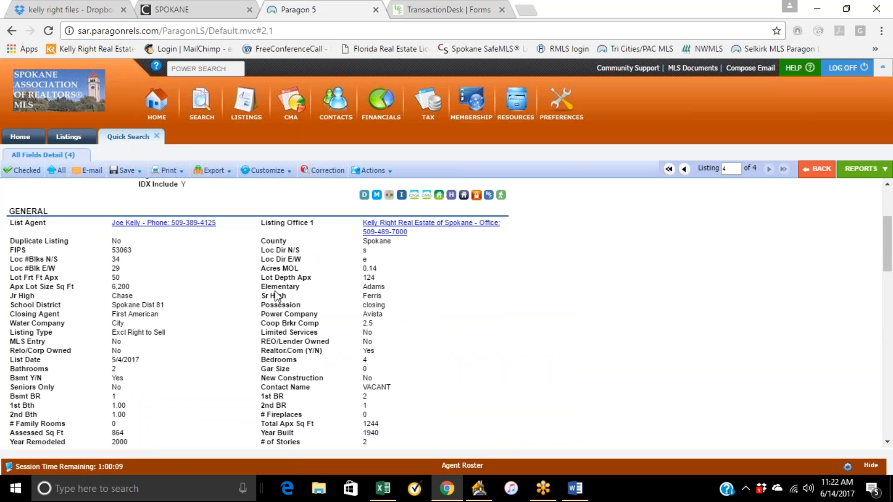
left_click_drag(162, 305, 108, 306)
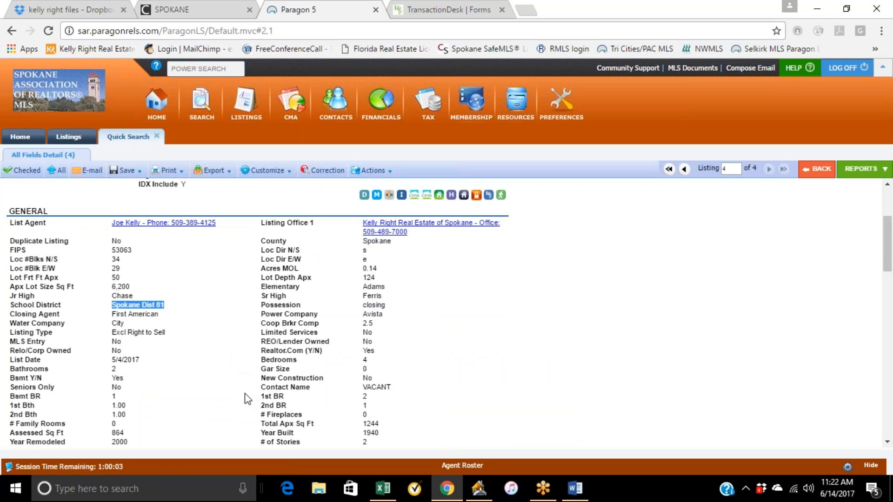
mouse_move(446, 490)
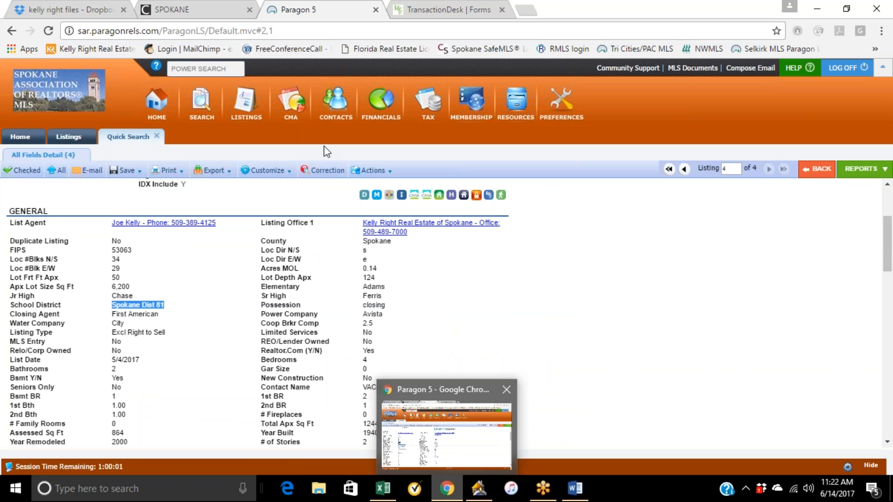
left_click(83, 137)
left_click(297, 371)
left_click(580, 371)
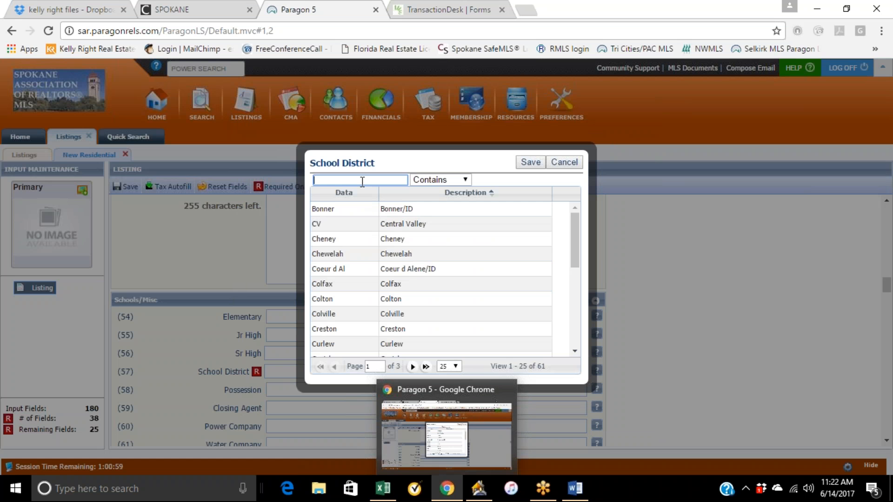
type("81")
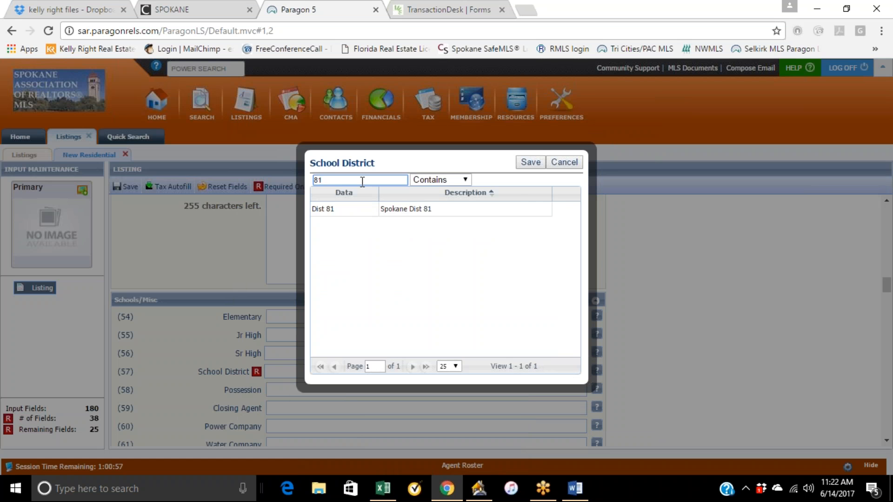
left_click(408, 218)
left_click(529, 162)
Set the Possession field to closing.
scroll(348, 361, "down", 1)
scroll(321, 284, "down", 1)
scroll(321, 284, "up", 1)
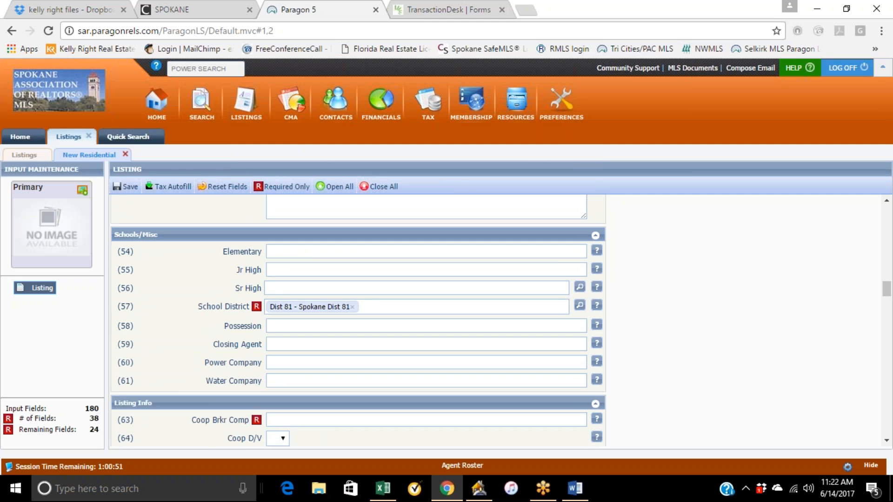
scroll(359, 321, "down", 2)
scroll(358, 321, "up", 1)
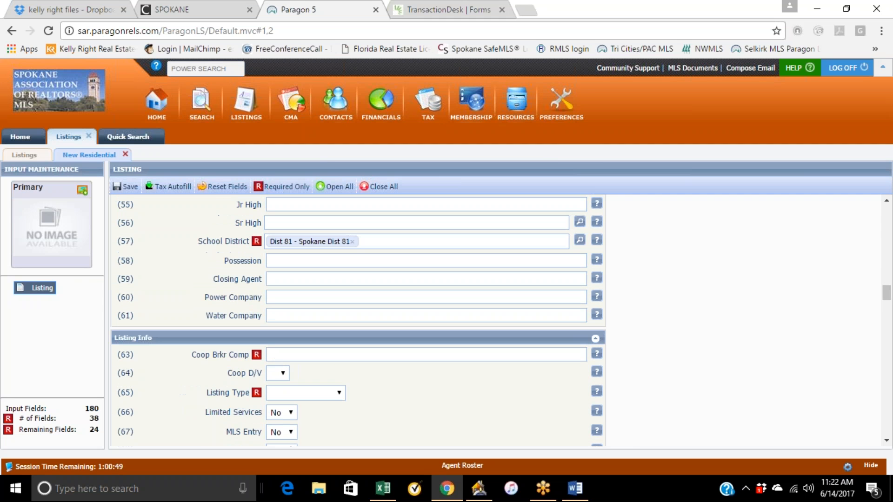
left_click(315, 259)
type("closing")
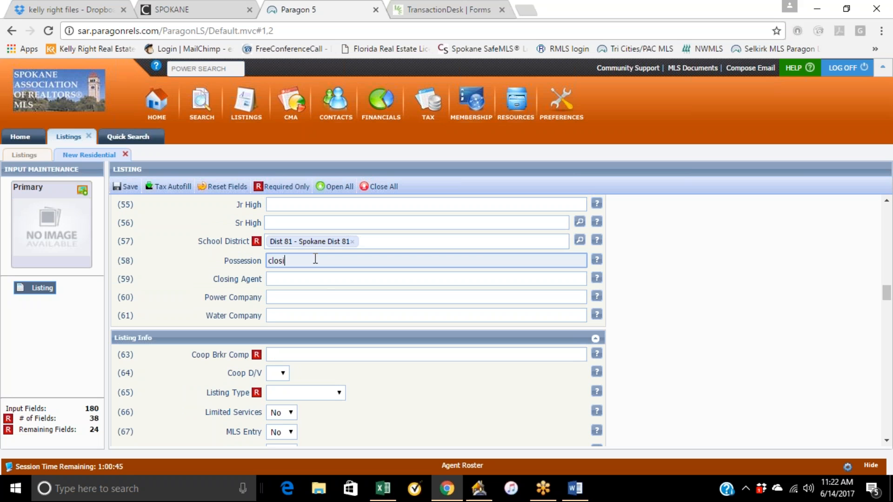
Enter FATCO as the Closing Agent, replacing the contact name first typed there.
left_click(306, 279)
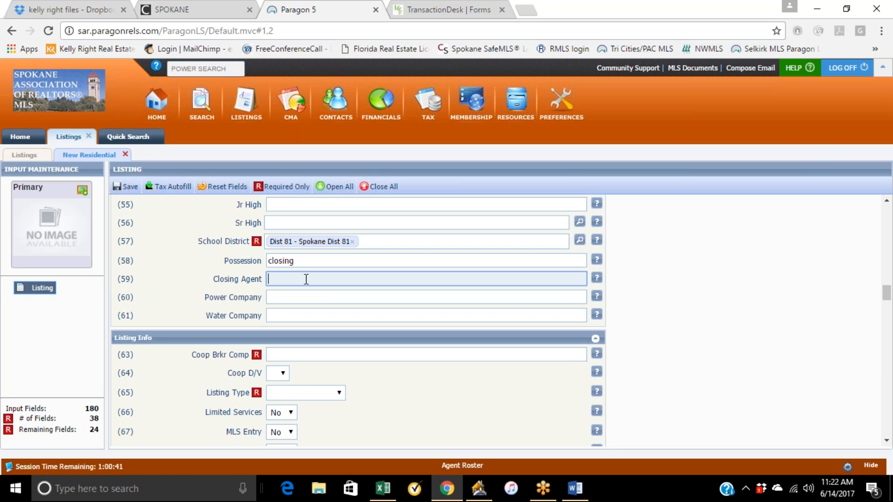
type("angie at first")
key("BackSpace")
key("BackSpace")
key("BackSpace")
key("BackSpace")
key("BackSpace")
key("BackSpace")
key("BackSpace")
key("BackSpace")
key("BackSpace")
key("ctrl+a")
key("BackSpace")
type("FATCO")
Set the Power Company to city light and the Water Company to city.
left_click(286, 296)
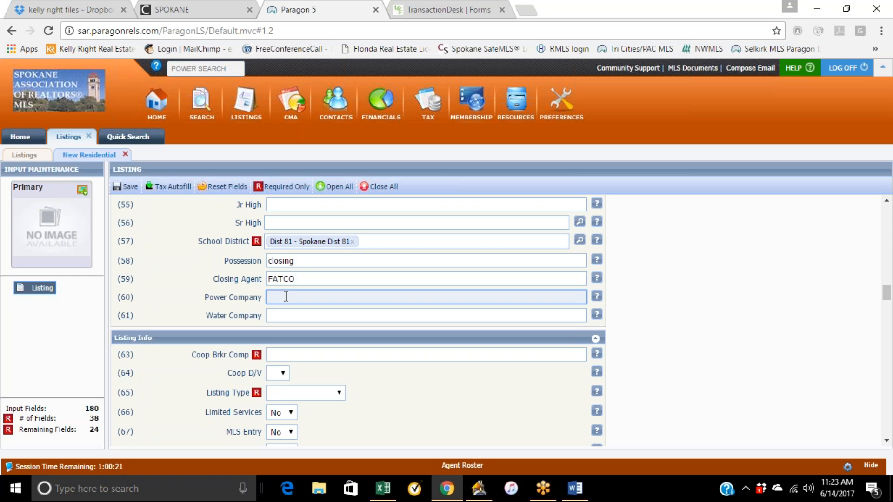
type("city light")
left_click(284, 316)
type("city")
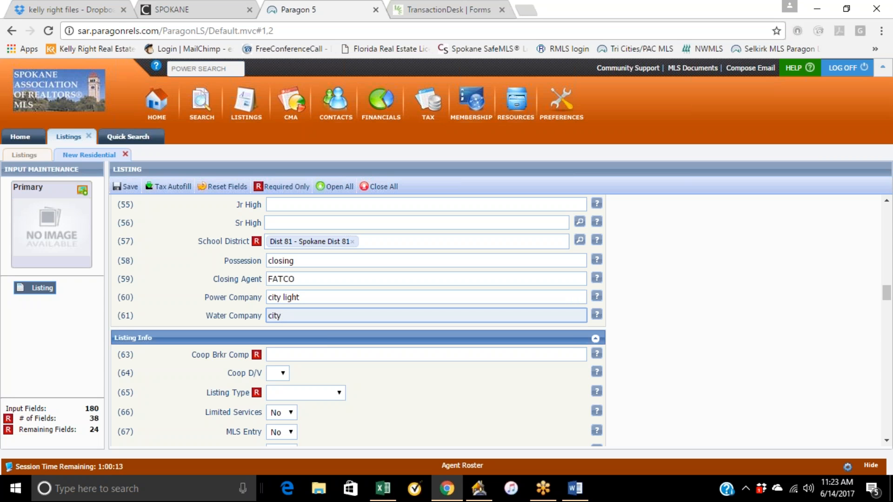
key("Tab")
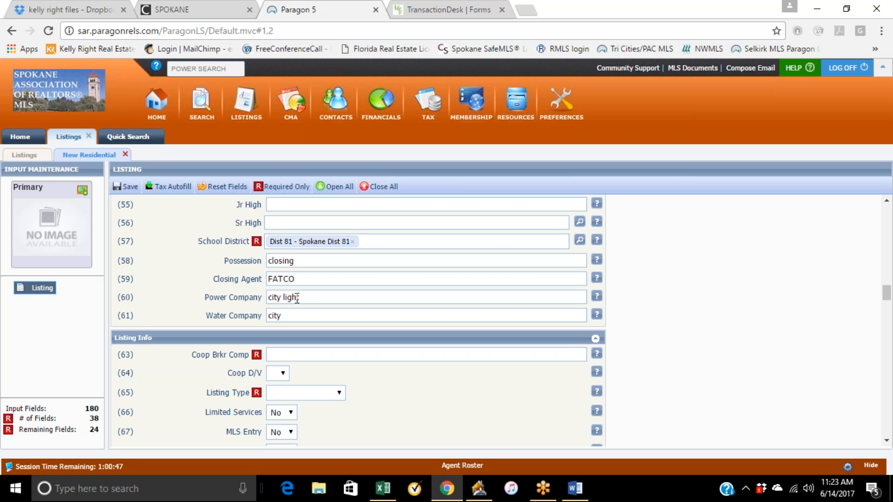
Set the Coop Brkr Comp to 3%.
scroll(617, 308, "up", 2)
scroll(616, 308, "down", 3)
scroll(443, 319, "down", 2)
scroll(443, 319, "up", 2)
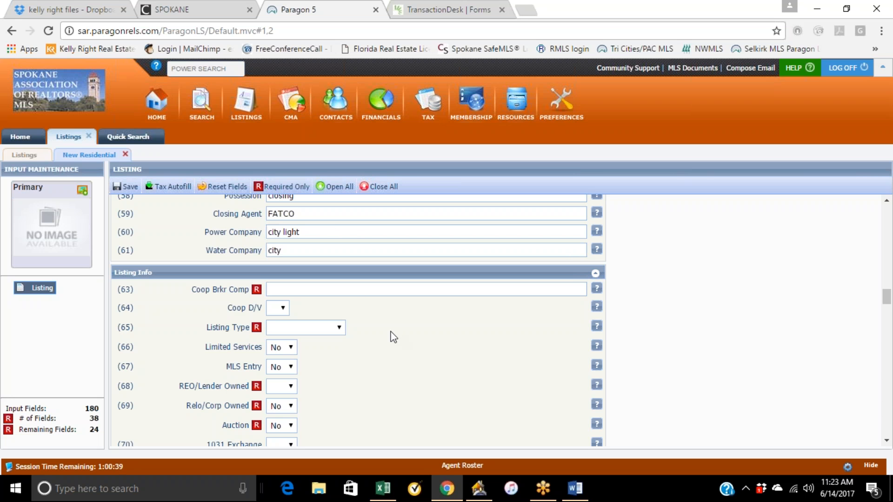
left_click(285, 287)
type("3%")
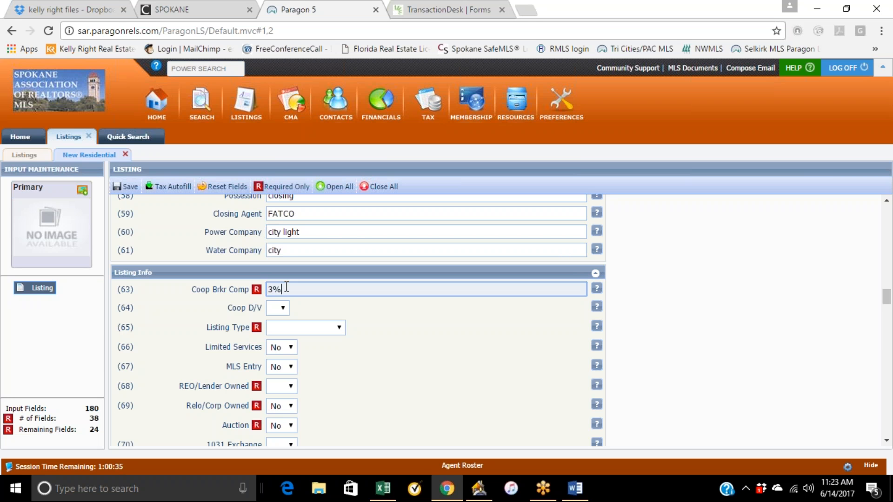
left_click(453, 321)
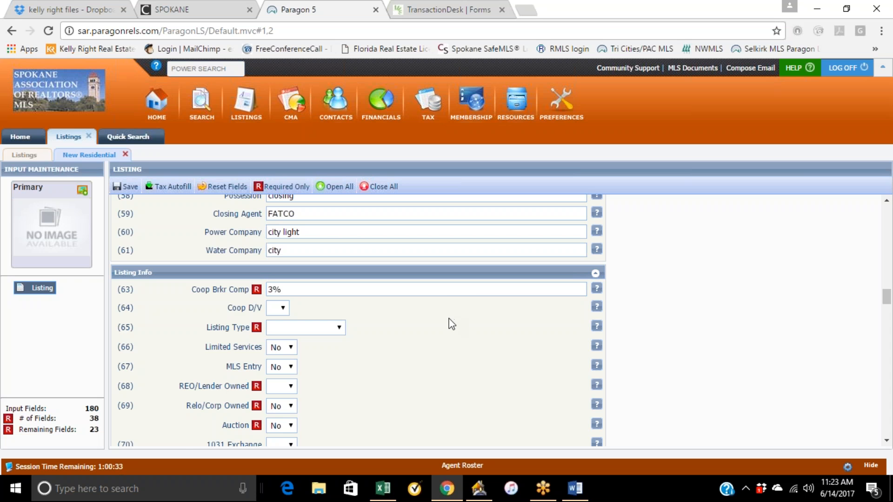
Set Coop D/V to V.
scroll(460, 321, "down", 2)
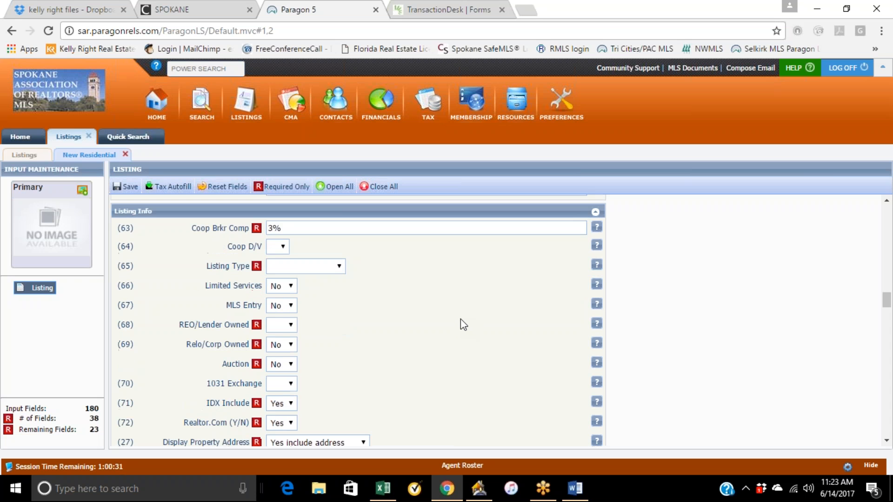
left_click(272, 241)
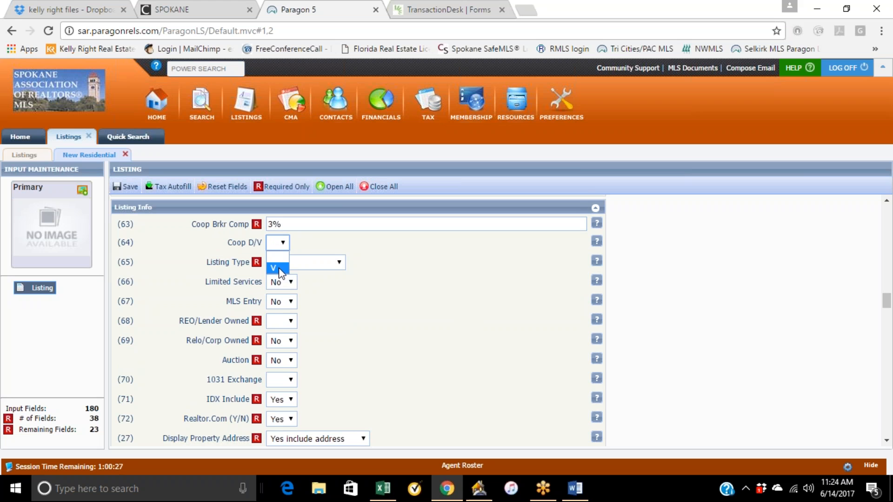
left_click(308, 242)
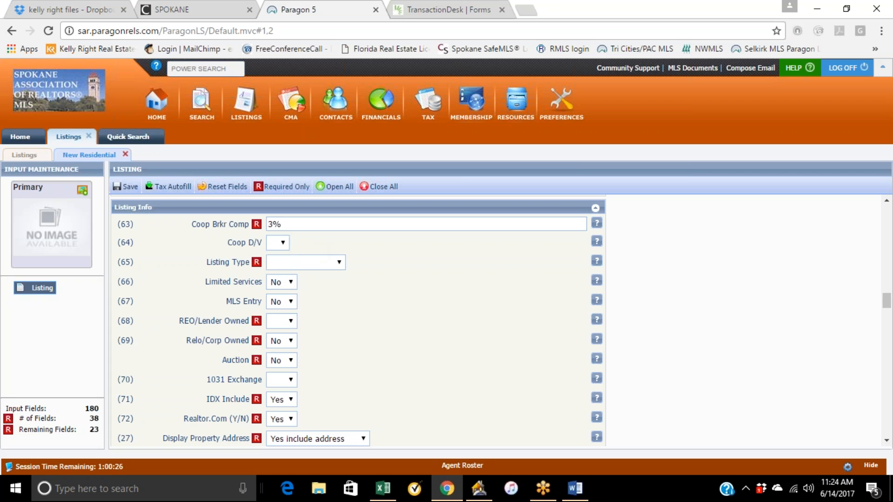
left_click(281, 248)
left_click(275, 268)
left_click_drag(281, 223, 272, 220)
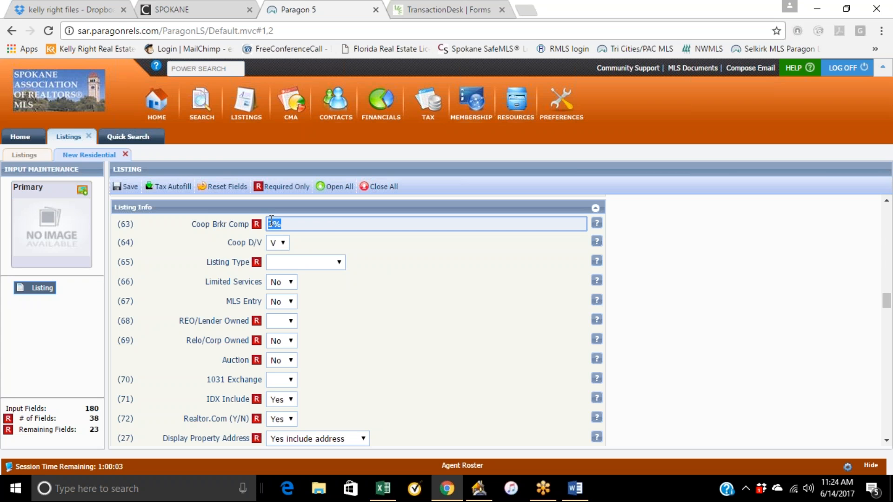
left_click(350, 241)
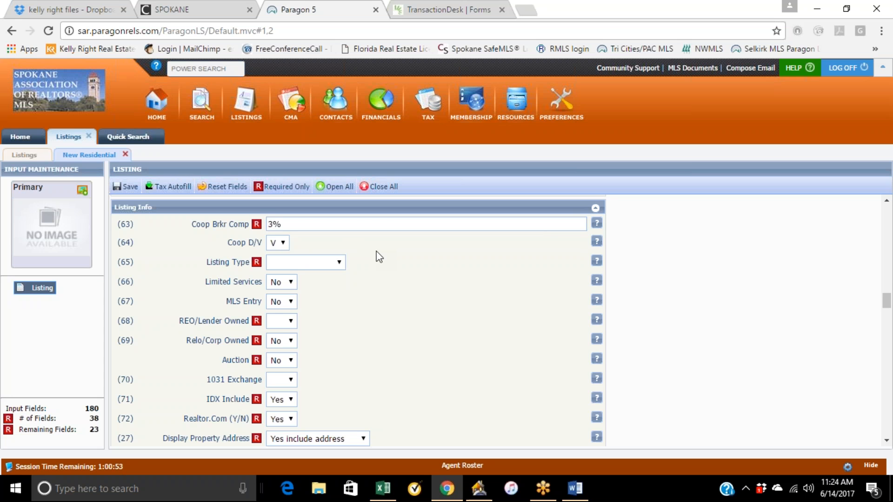
Set the Listing Type to Excl Right to Sell.
scroll(379, 255, "down", 2)
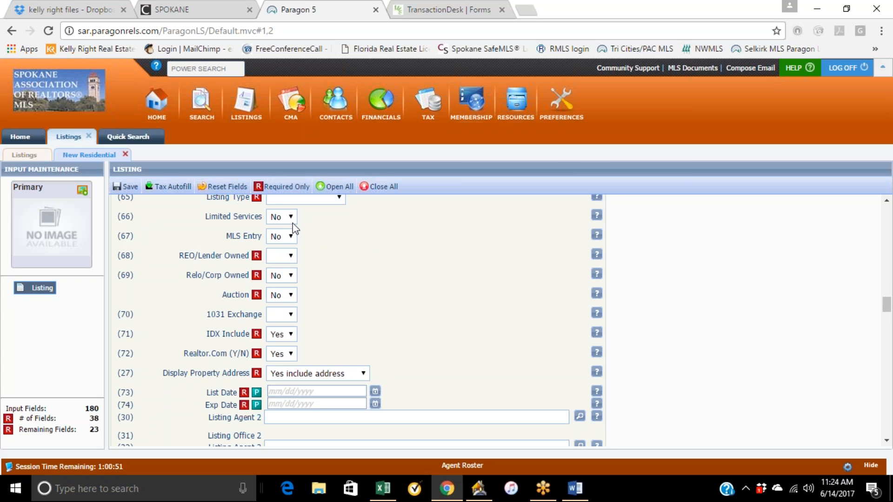
scroll(313, 236, "up", 2)
left_click(335, 264)
left_click(314, 300)
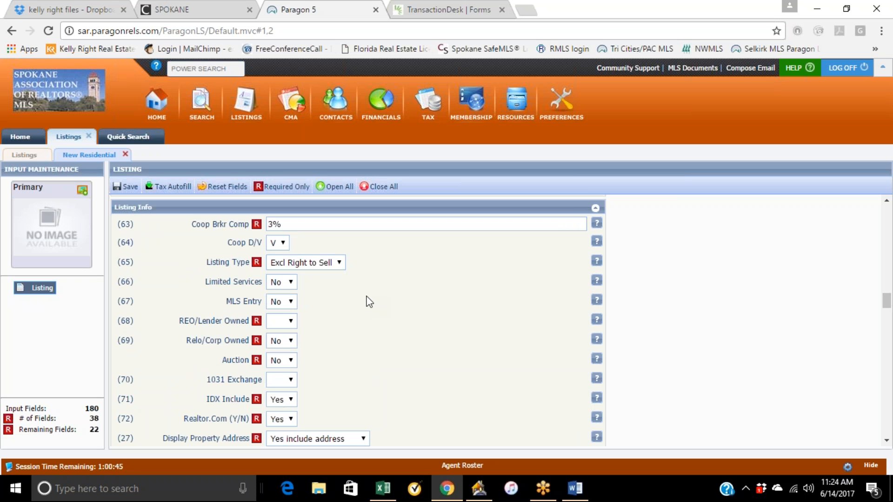
Set REO/Lender Owned to No.
left_click(286, 323)
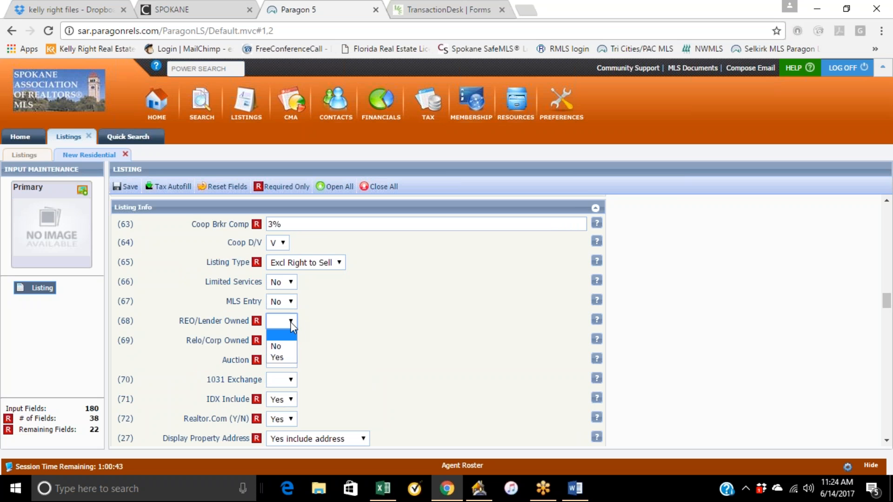
key("Escape")
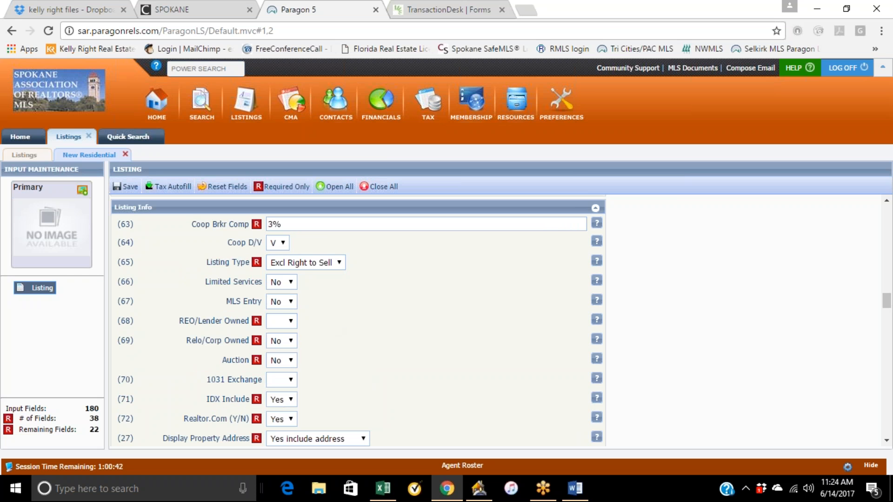
left_click(293, 322)
left_click(283, 343)
scroll(321, 326, "down", 2)
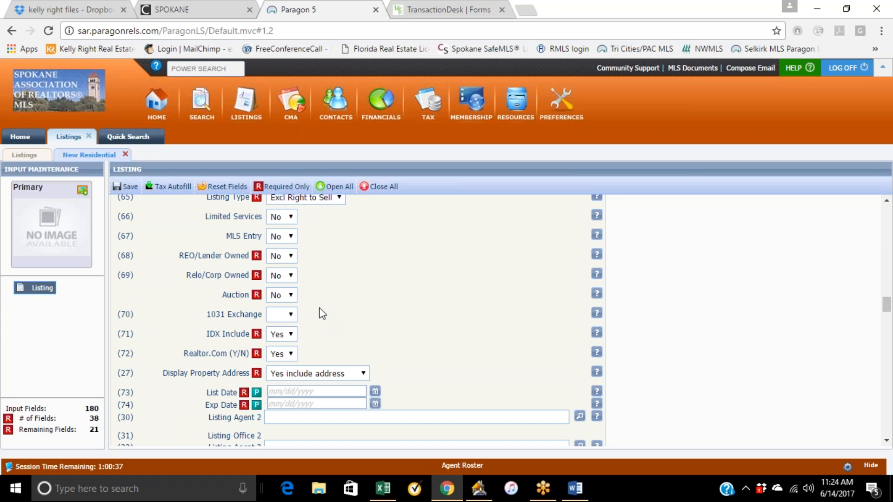
left_click(292, 314)
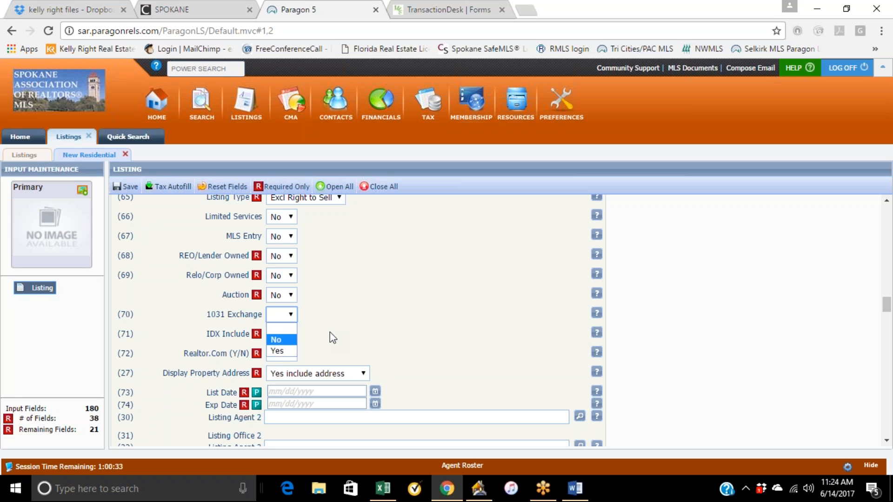
left_click(338, 322)
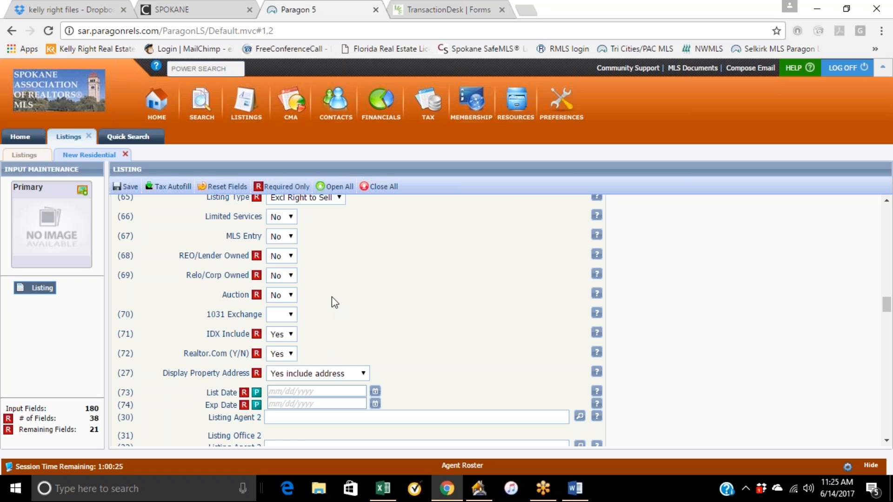
Set the List Date to 06/14/2017 using the date picker.
scroll(332, 297, "down", 1)
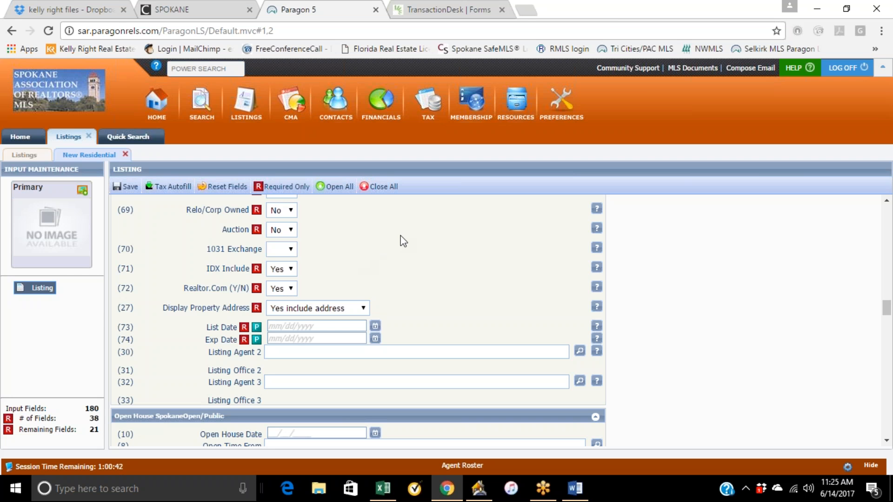
scroll(403, 240, "down", 1)
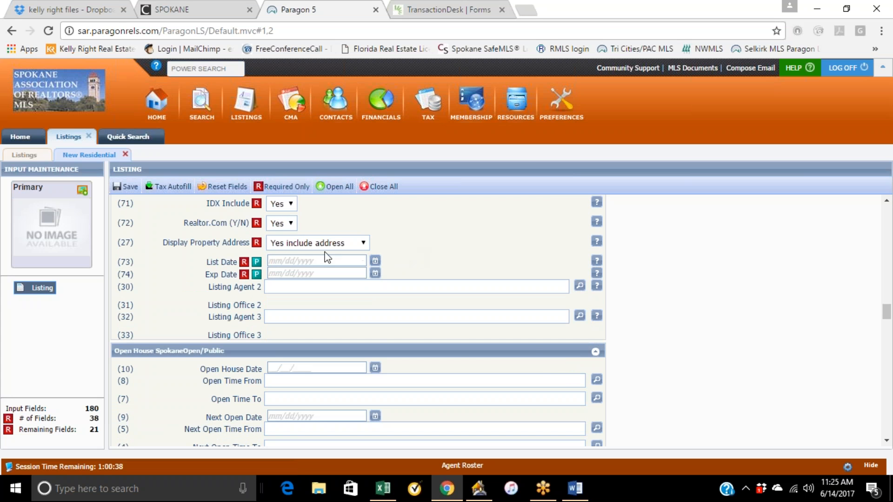
left_click(375, 273)
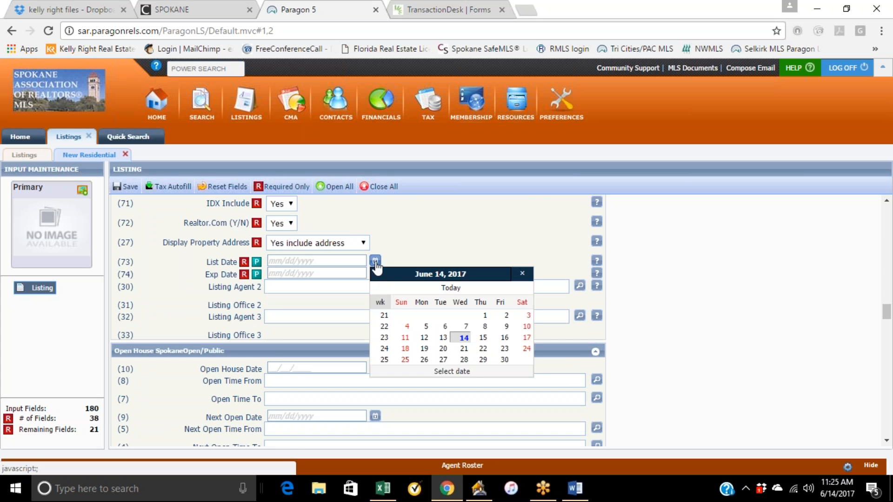
left_click(463, 337)
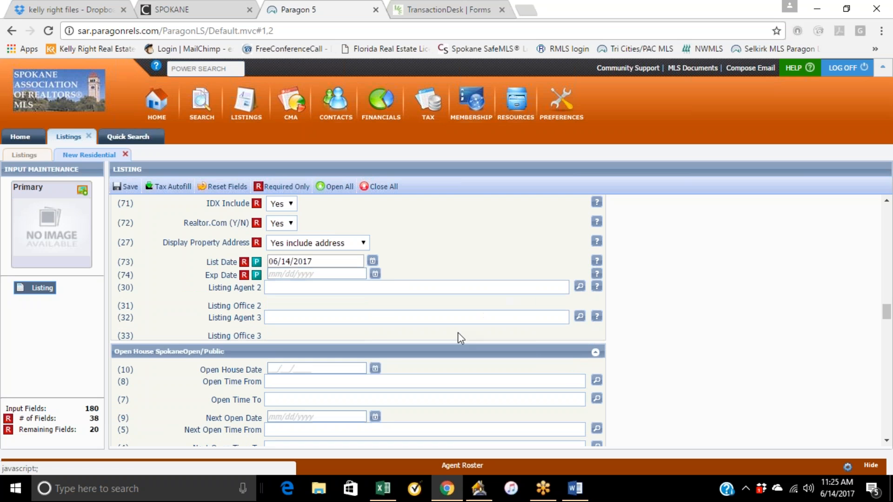
Set the Exp Date to 11/30/2017 using the date picker.
left_click(375, 276)
left_click(501, 303)
left_click(500, 301)
left_click(500, 301)
left_click(500, 301)
left_click(500, 301)
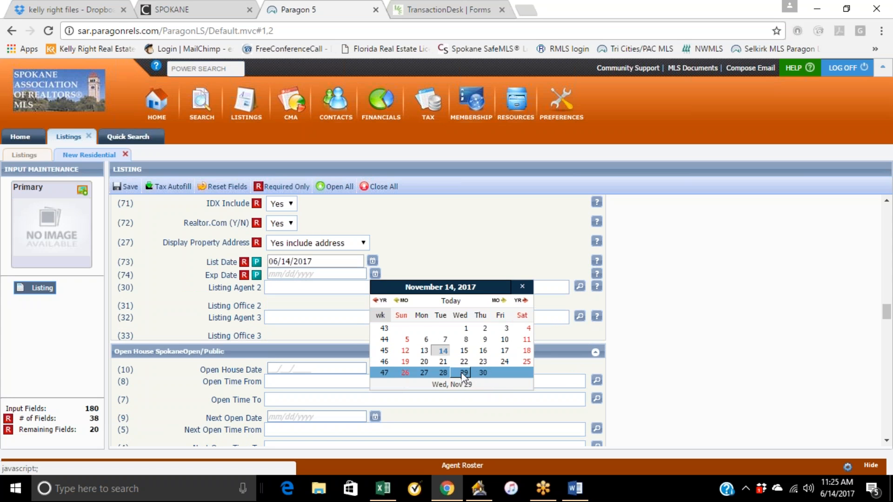
left_click(484, 373)
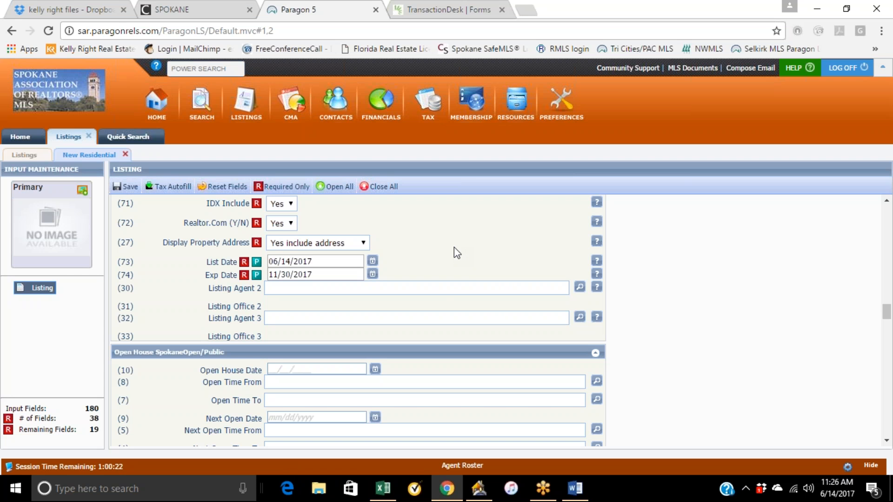
left_click(487, 286)
Review the bedroom and bathroom fields in the Building Characteristics section.
scroll(522, 274, "down", 1)
scroll(512, 279, "down", 1)
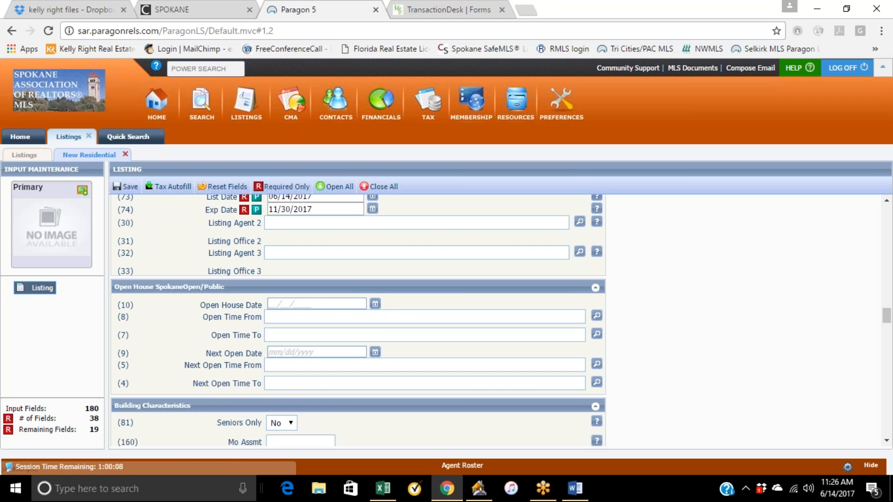
scroll(377, 309, "down", 3)
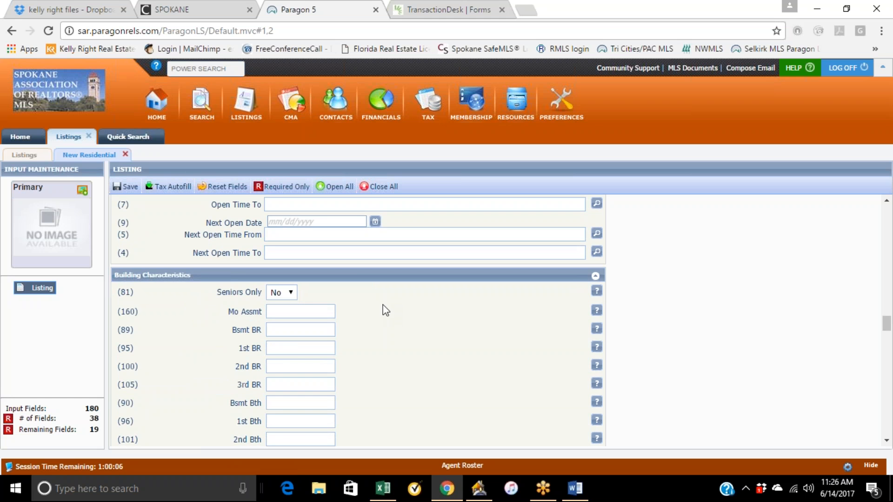
scroll(383, 306, "up", 2)
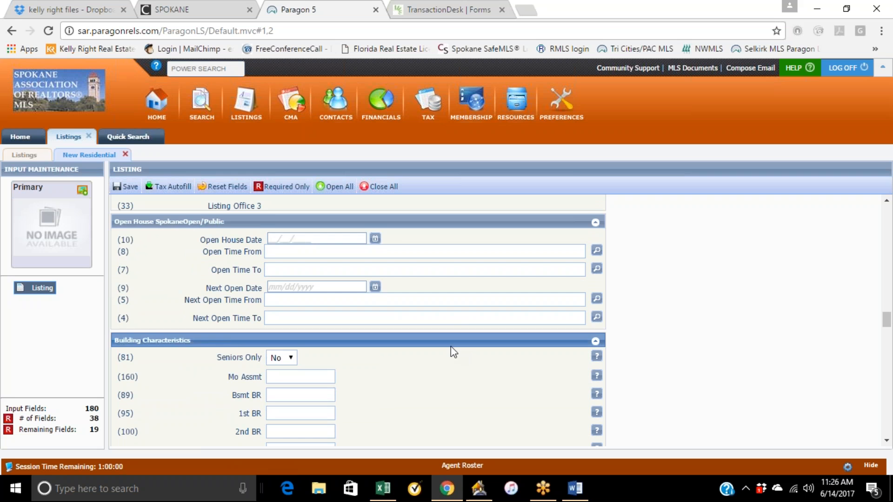
scroll(451, 352, "down", 2)
scroll(378, 333, "down", 2)
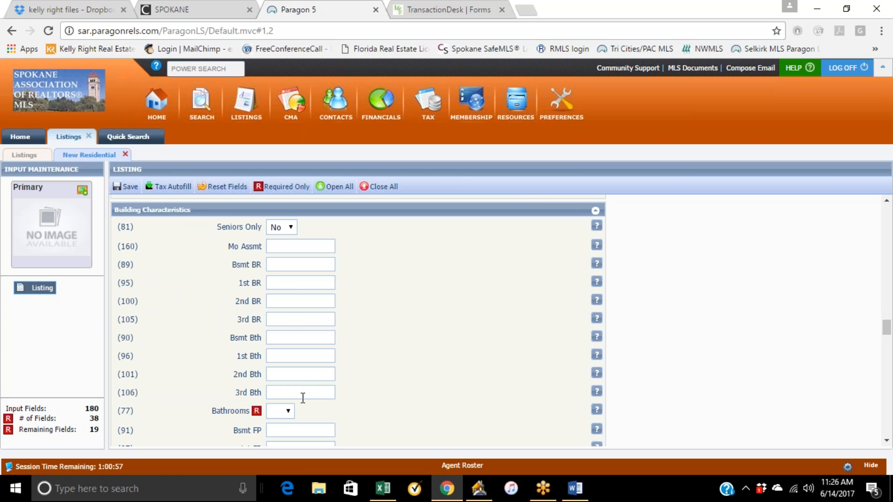
left_click(291, 283)
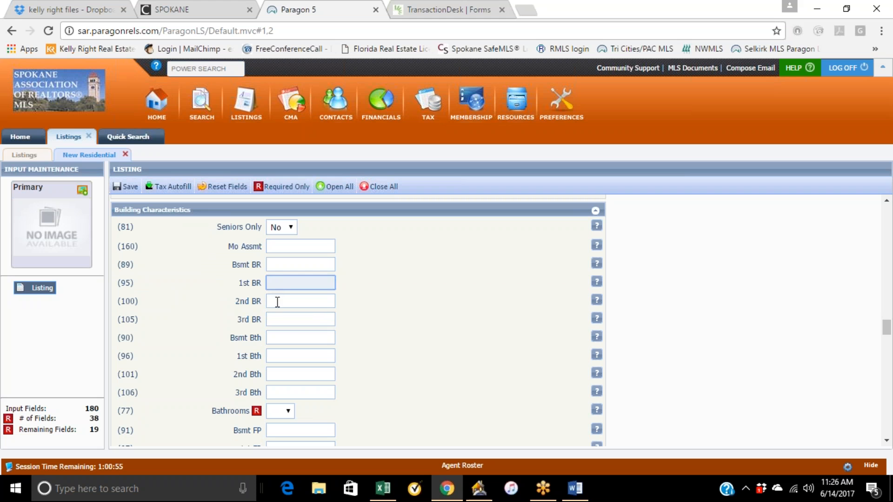
left_click(293, 320)
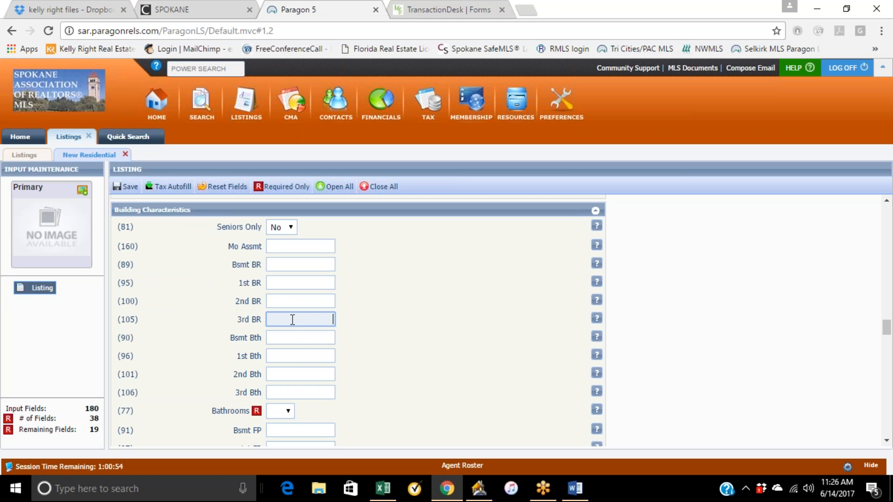
left_click(297, 355)
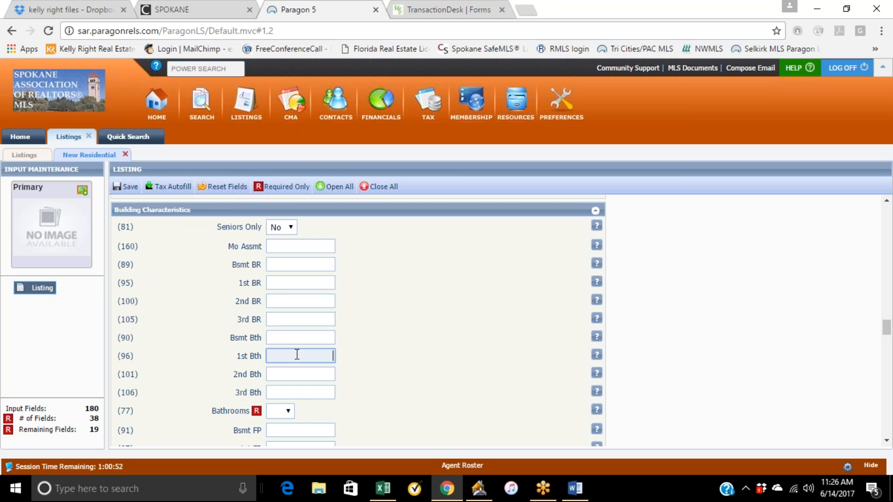
left_click(302, 392)
Set the number of Bathrooms to 3.
scroll(365, 397, "down", 2)
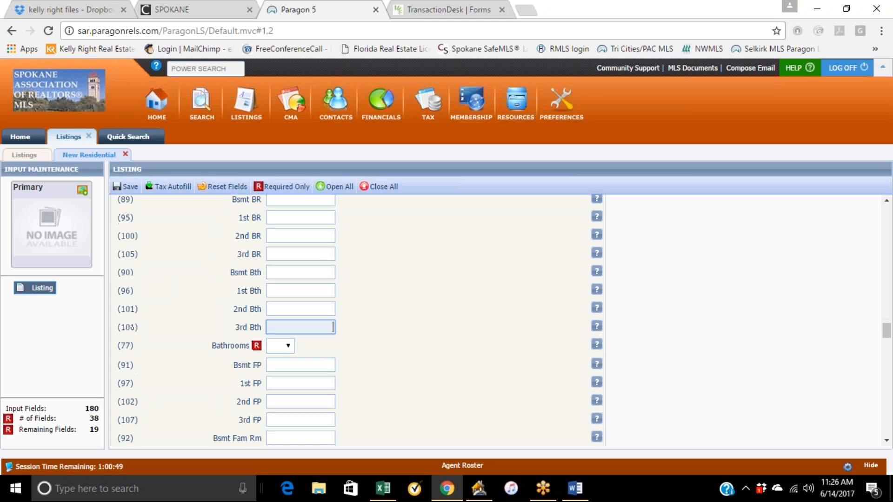
left_click(287, 345)
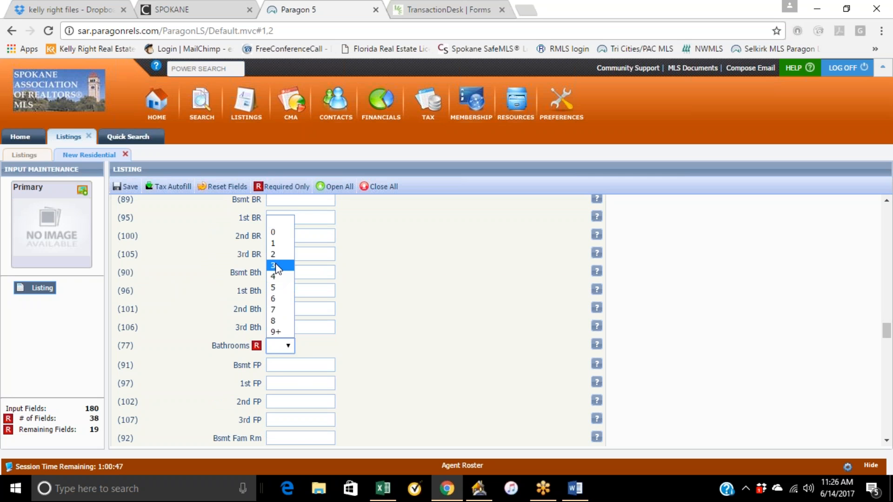
left_click(273, 266)
Review the fireplace, family room, square footage and room count fields.
scroll(432, 334, "down", 2)
left_click(301, 319)
left_click(300, 354)
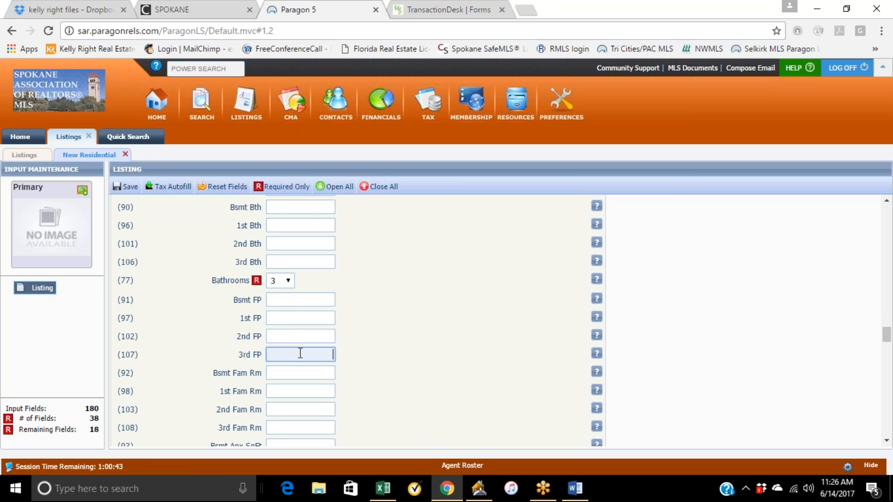
left_click(390, 336)
scroll(390, 335, "down", 4)
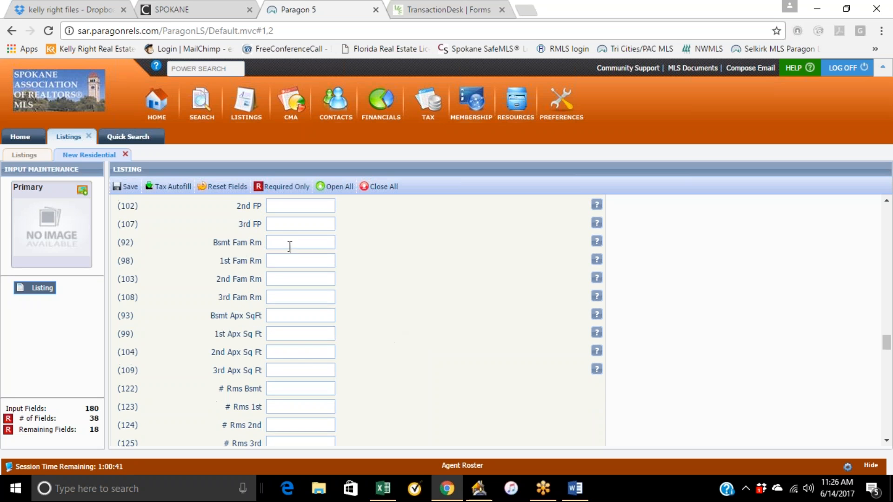
scroll(347, 285, "down", 4)
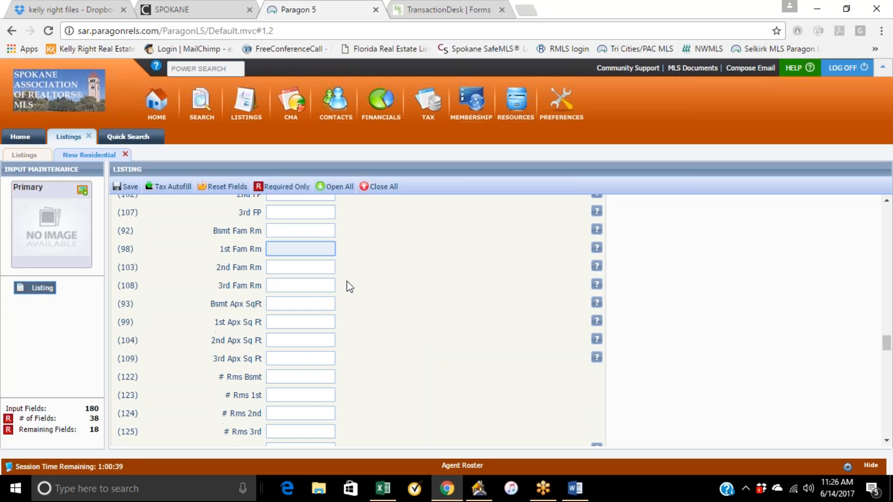
scroll(364, 248, "down", 5)
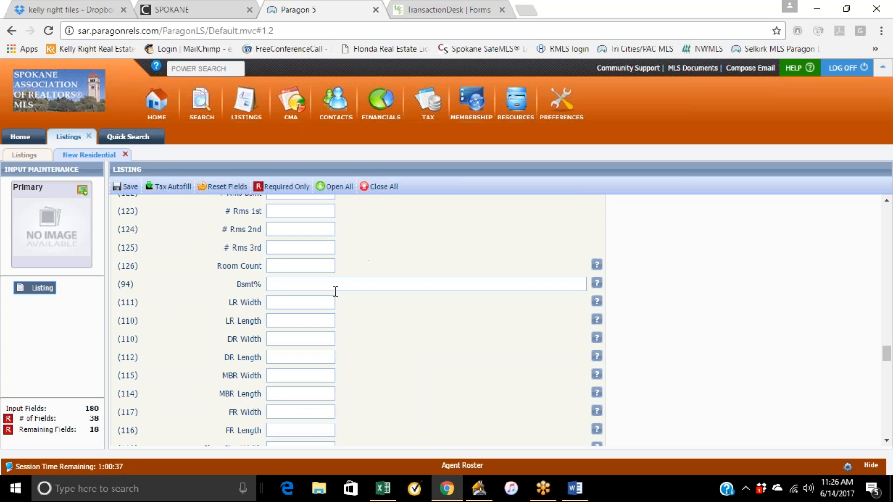
scroll(338, 335, "down", 1)
scroll(354, 321, "up", 8)
scroll(364, 305, "up", 2)
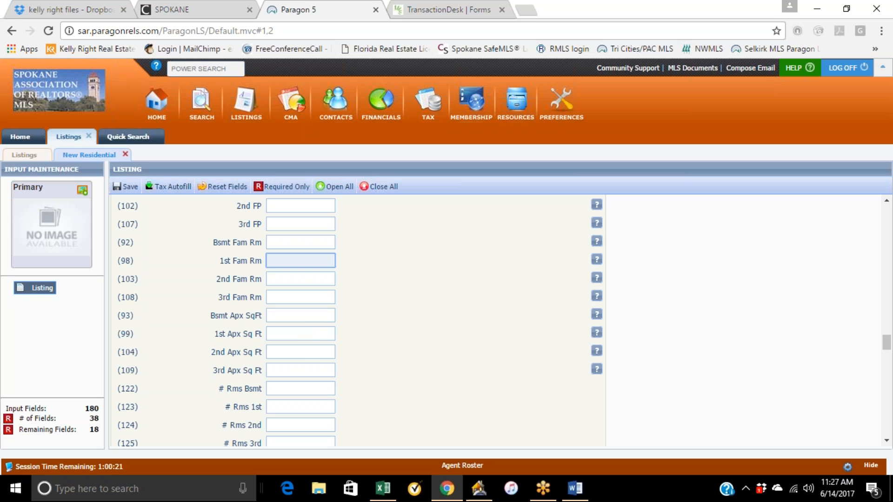
left_click(306, 316)
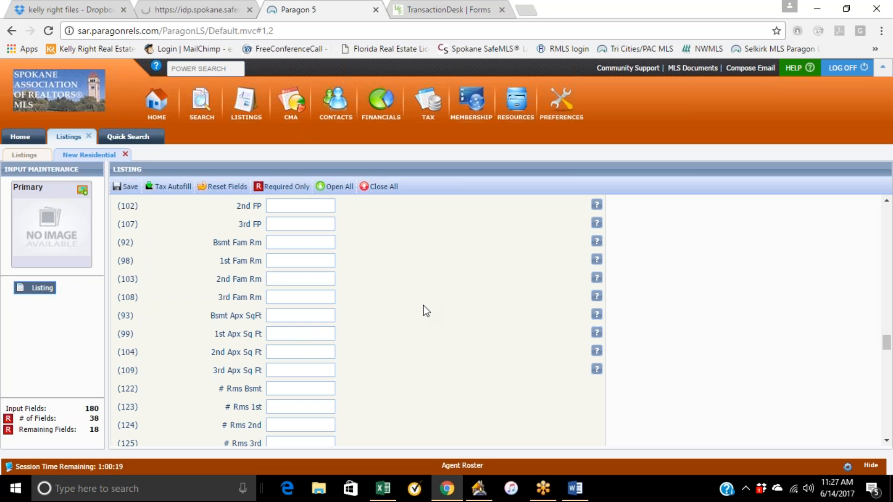
scroll(423, 305, "down", 3)
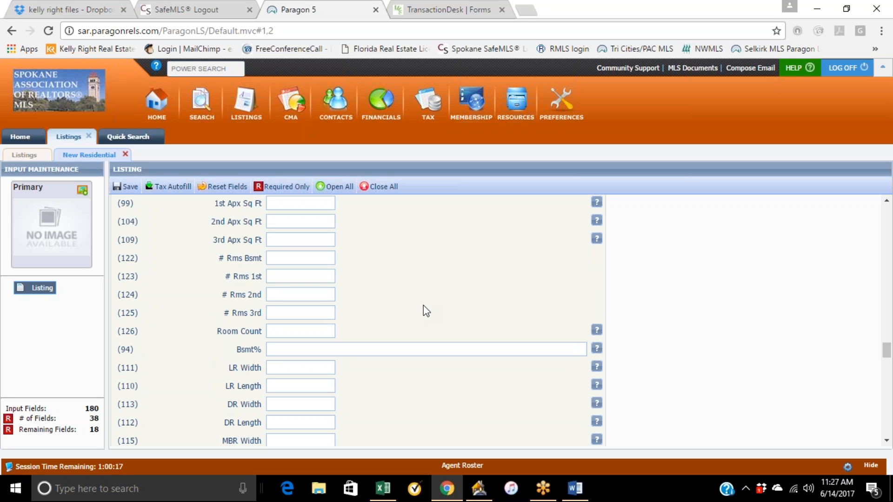
left_click(385, 350)
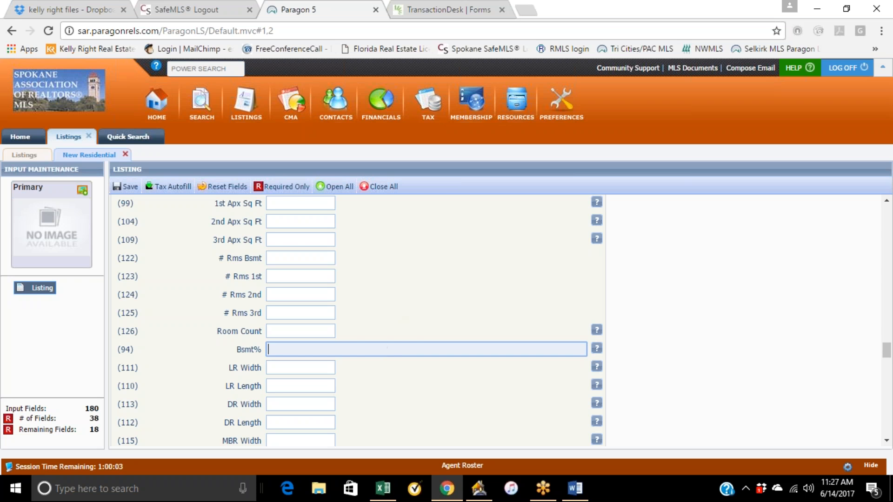
Set New Construction to No.
scroll(379, 299, "up", 3)
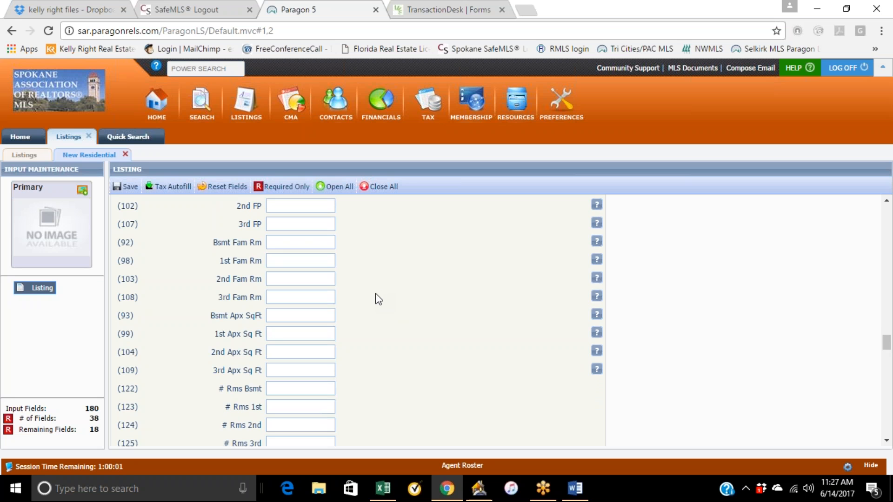
scroll(382, 291, "down", 3)
scroll(383, 291, "down", 3)
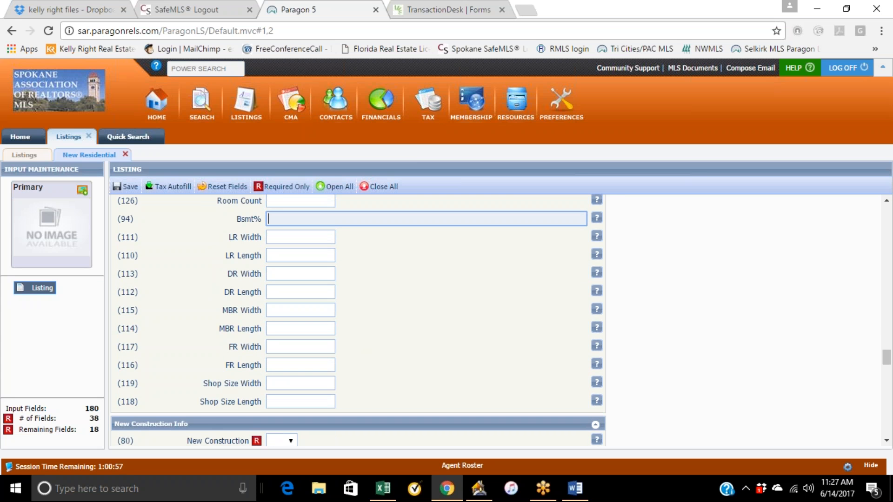
scroll(378, 361, "down", 3)
left_click(286, 311)
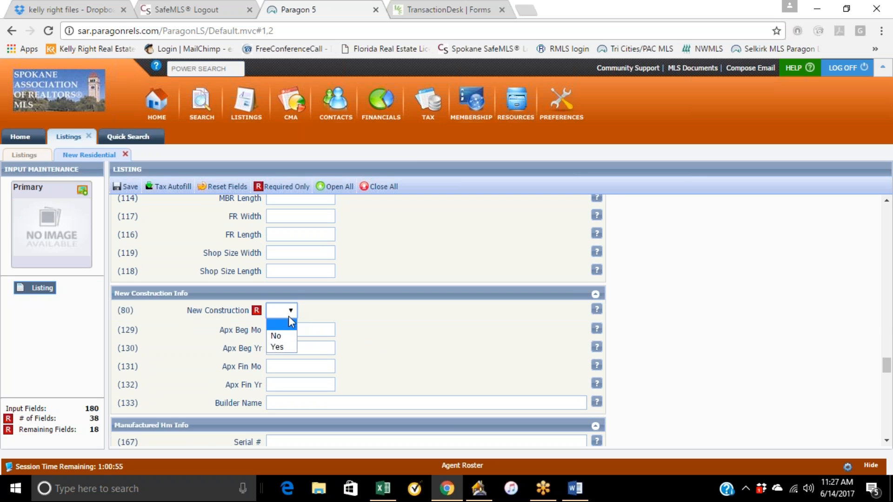
left_click(287, 336)
Set Gar Size to 2 and Year Built to 1940.
scroll(415, 332, "down", 4)
scroll(432, 310, "down", 4)
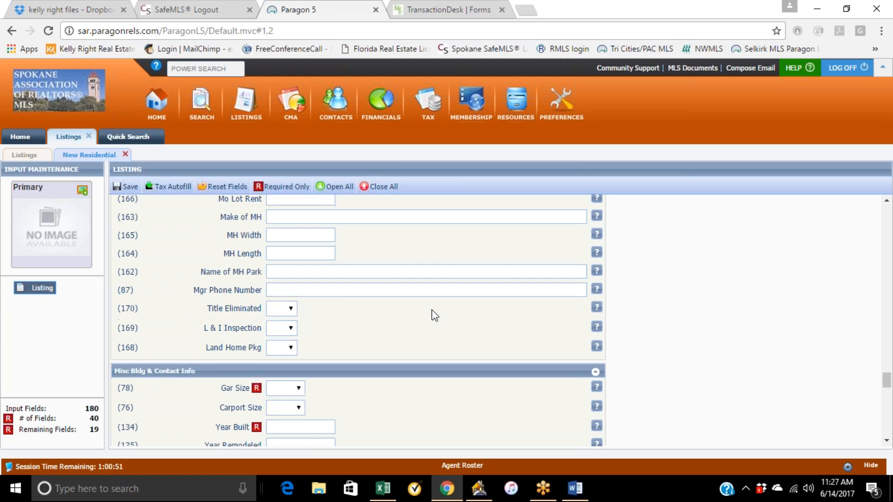
left_click(298, 259)
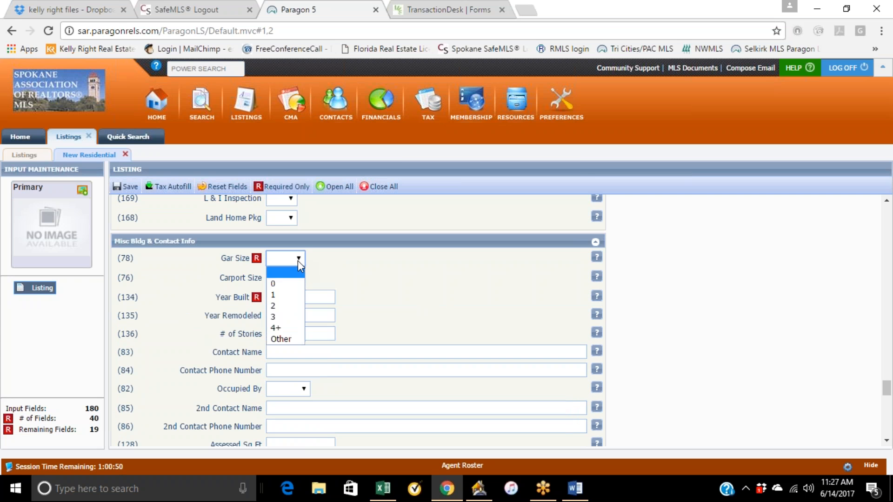
left_click(289, 300)
left_click(305, 296)
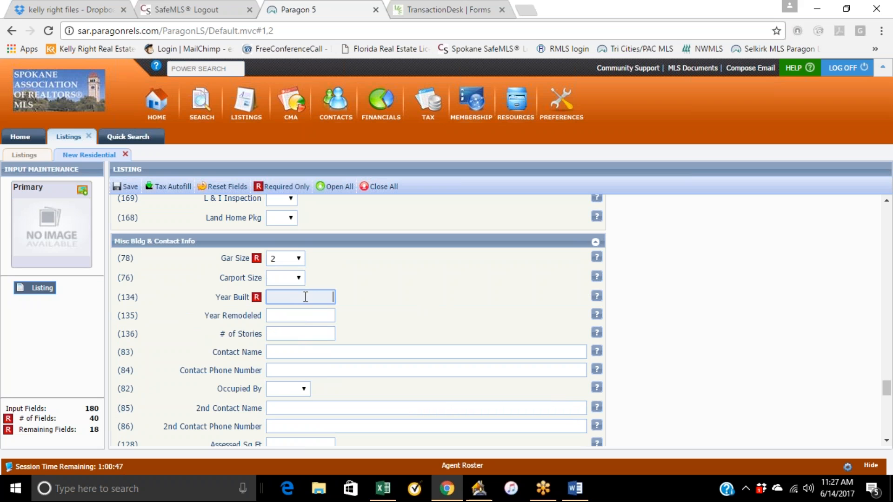
type("1940")
left_click(409, 289)
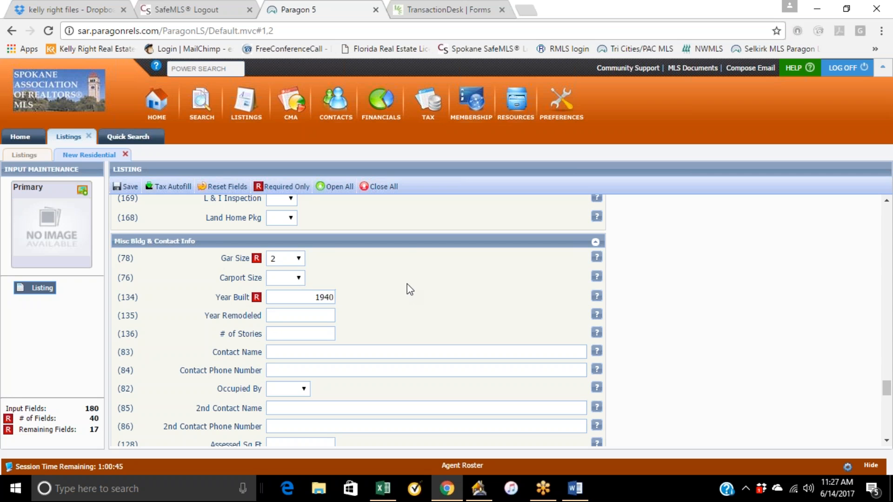
Set # of Stories to 2 and Year Remodeled to 2006.
left_click(292, 333)
type("2")
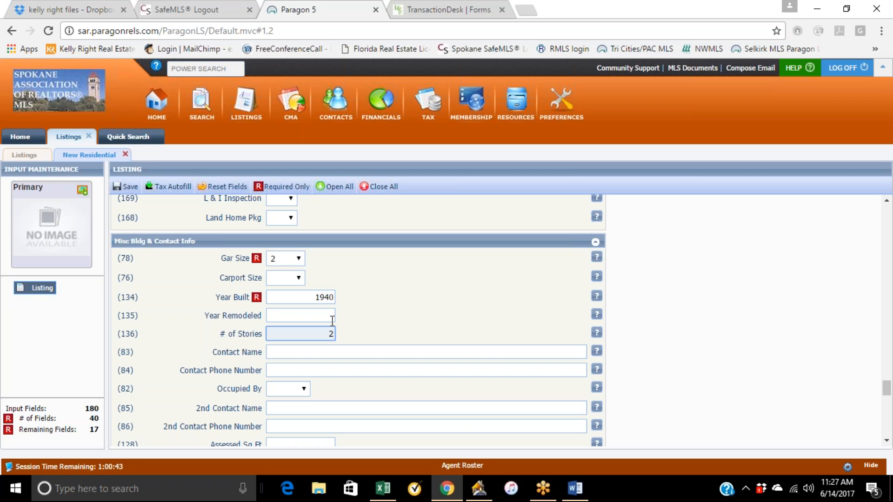
left_click(321, 315)
type("2006")
left_click(371, 312)
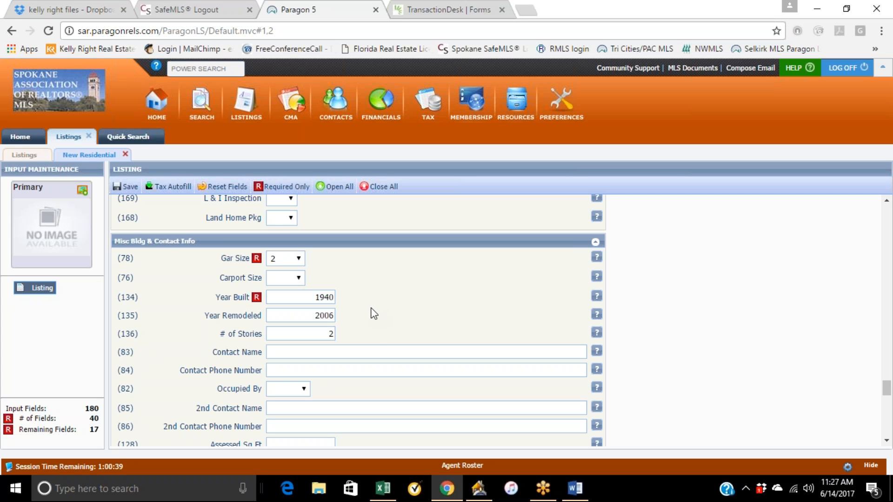
Enter the contact person's first name in the Contact Name field.
left_click(333, 347)
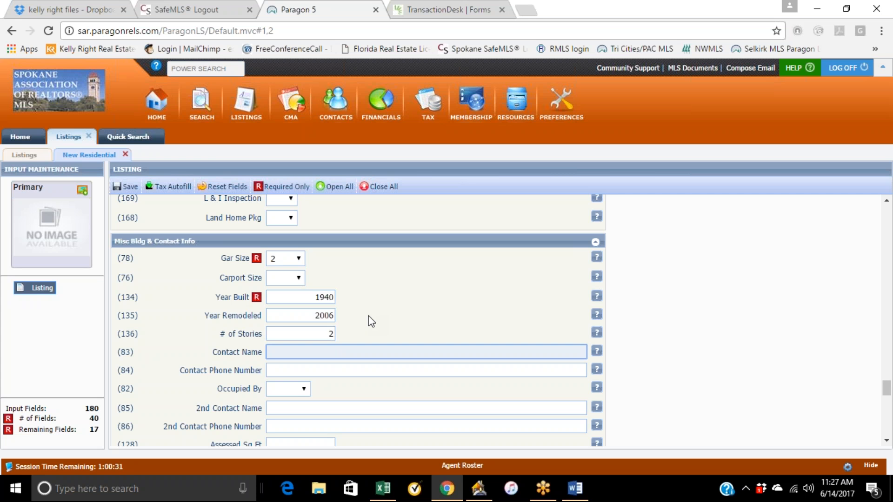
type("Jim")
left_click(350, 369)
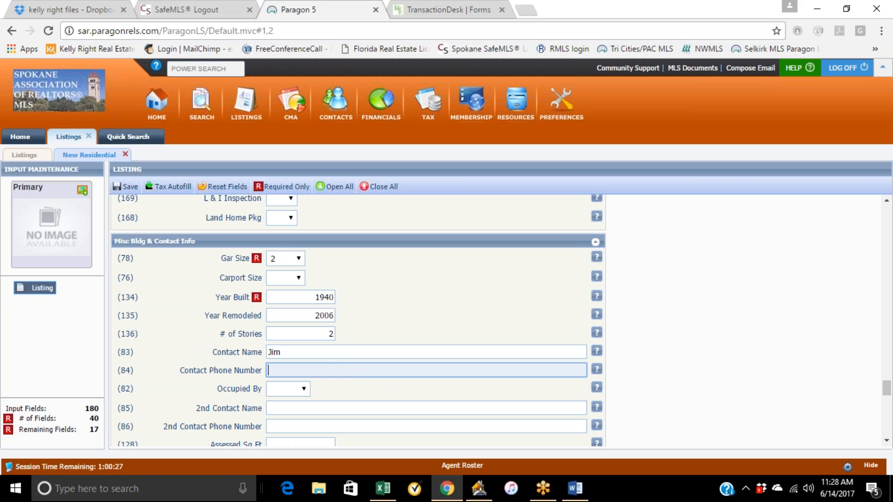
left_click(344, 353)
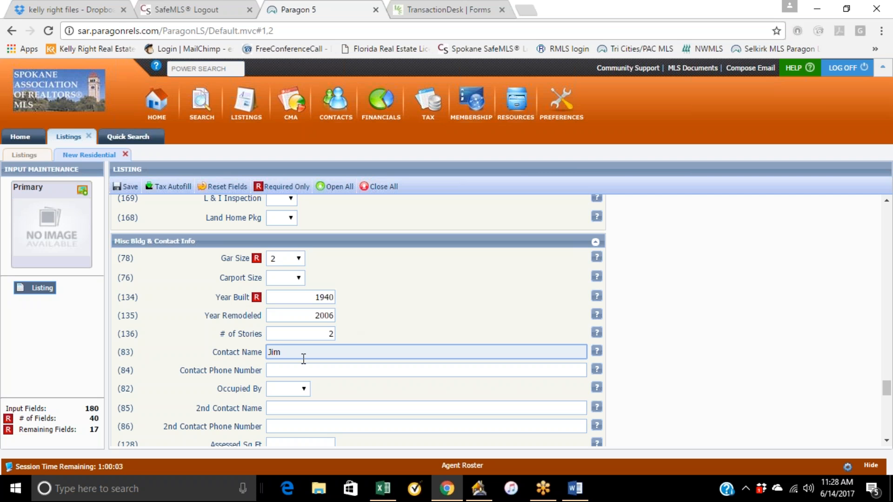
key("BackSpace")
key("BackSpace")
key("BackSpace")
type("Joe")
left_click(294, 375)
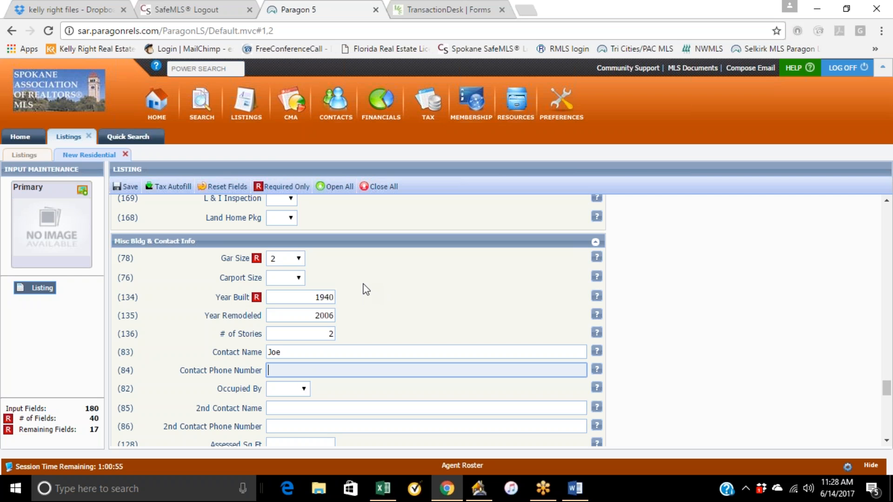
scroll(416, 301, "down", 3)
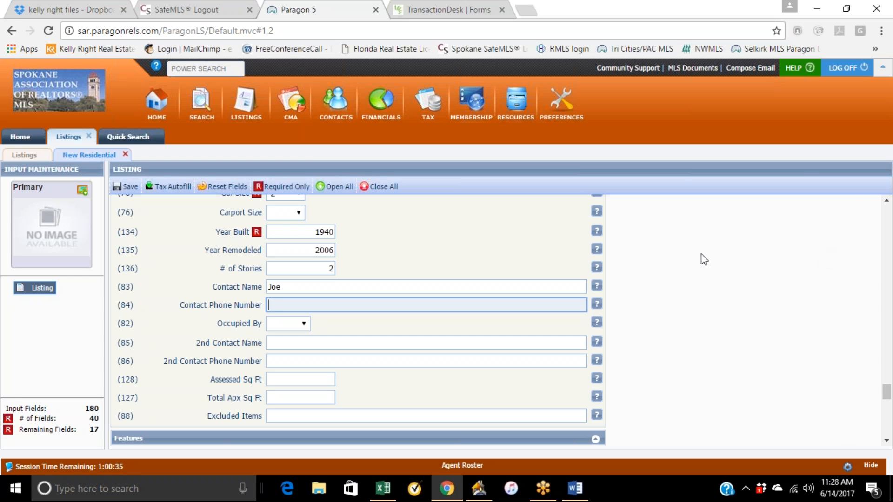
scroll(574, 322, "up", 5)
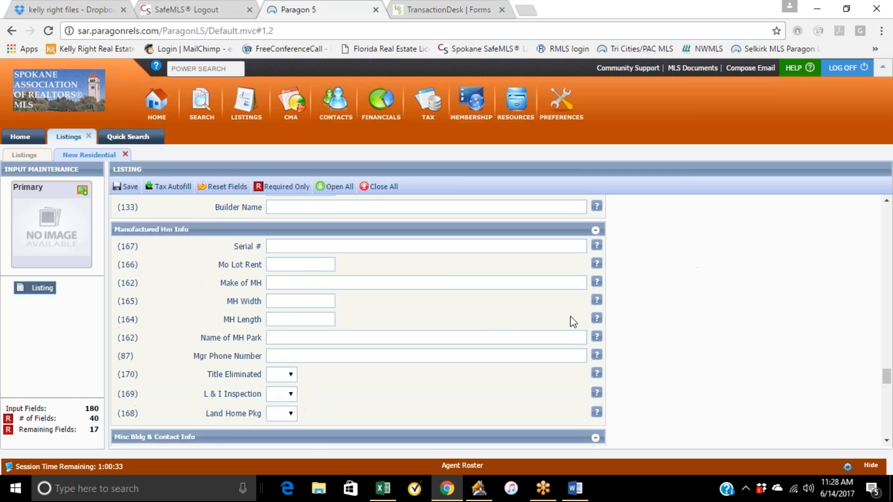
scroll(660, 289, "down", 5)
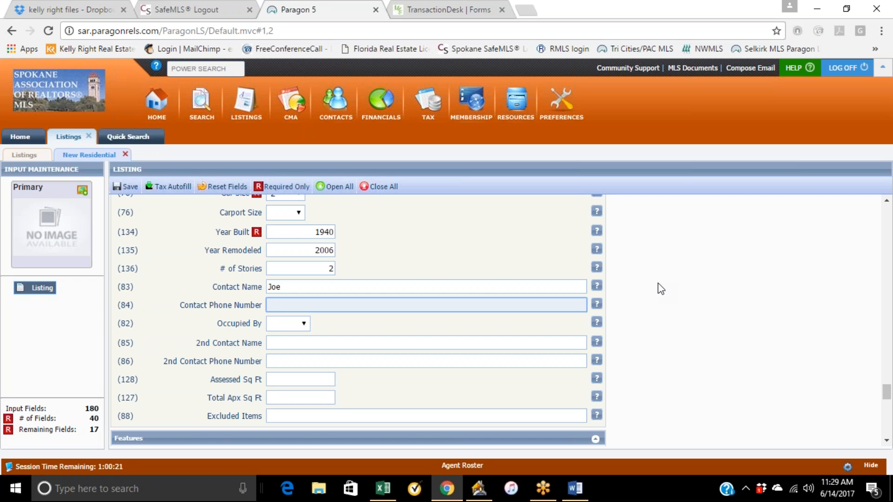
Try choosing Owner for Occupied By, and set Assessed Sq Ft to 864.
left_click(307, 327)
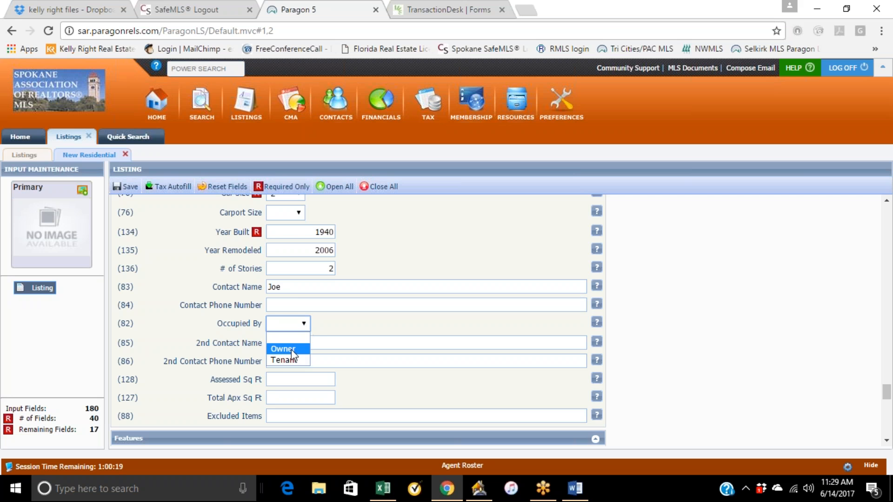
left_click(295, 340)
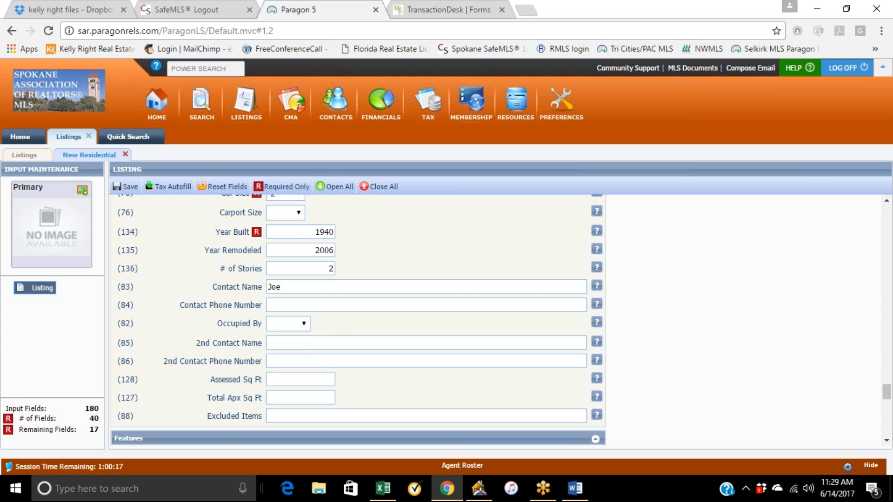
left_click(281, 376)
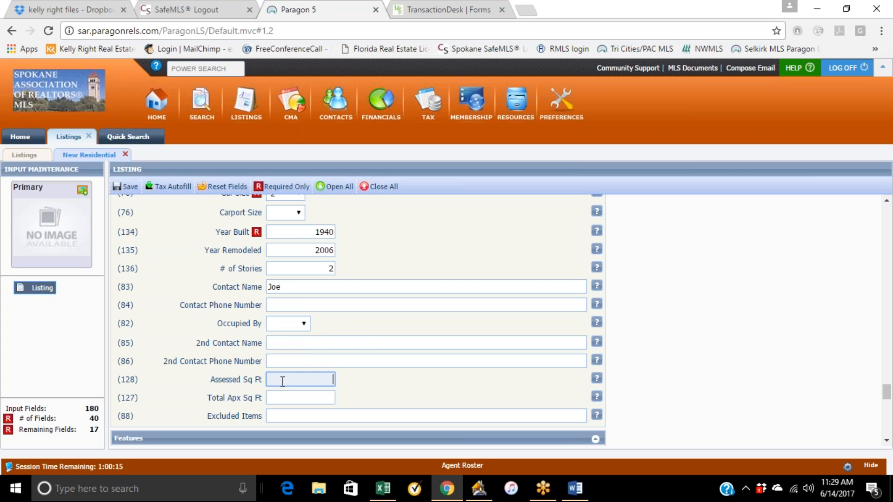
left_click(279, 400)
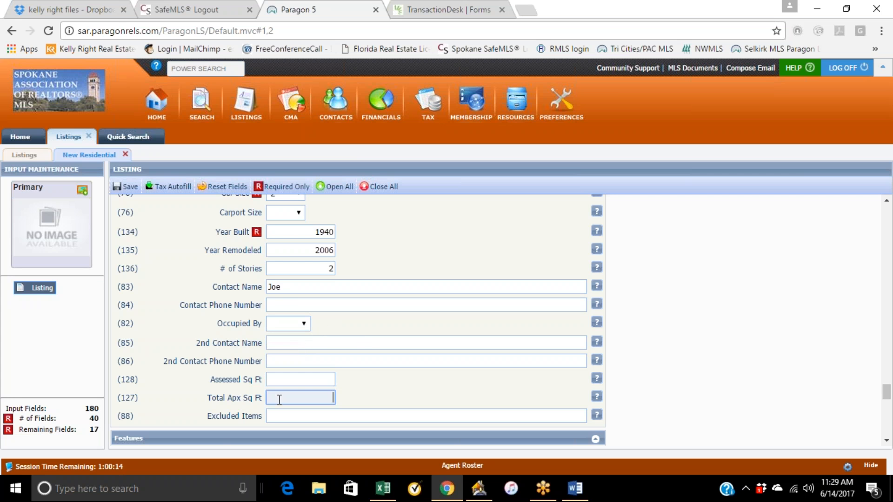
left_click(325, 380)
type("864")
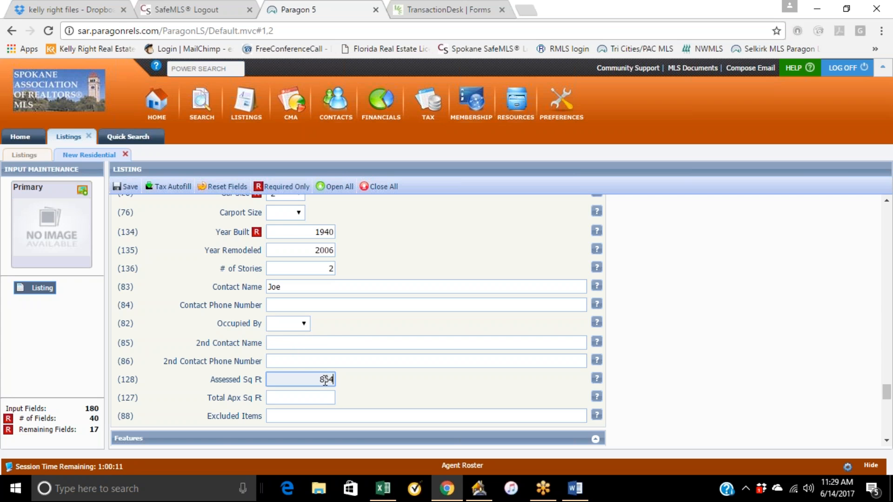
Set Total Apx Sq Ft to 1778.
left_click(311, 398)
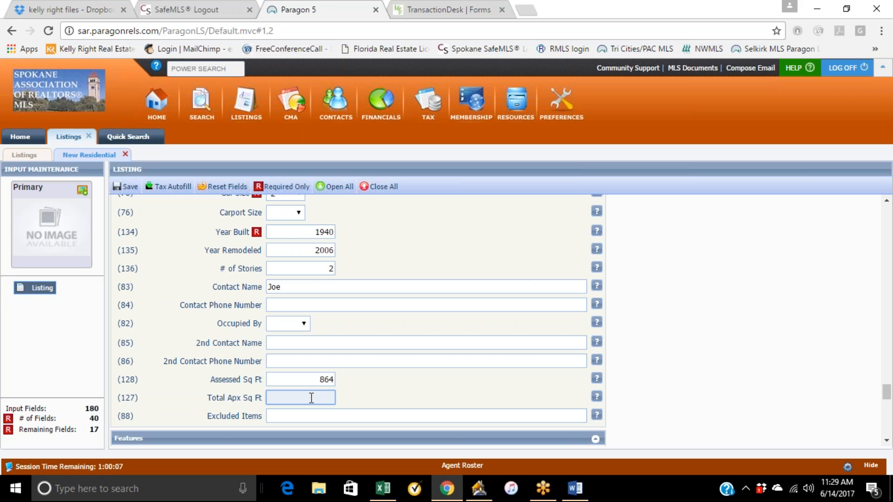
type("1678")
left_click(373, 372)
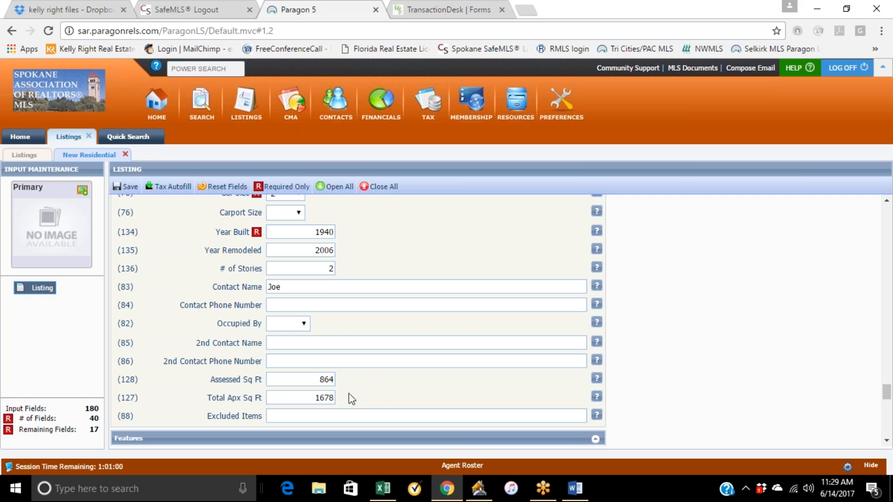
double_click(314, 399)
type("1778")
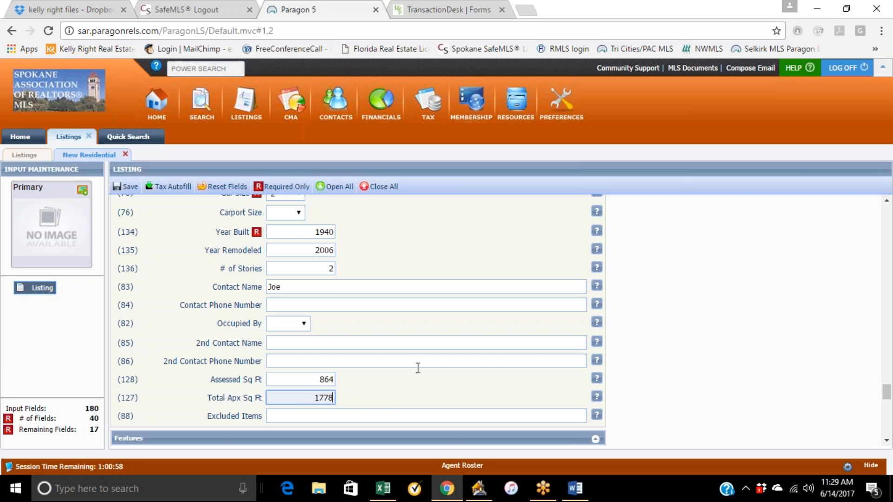
left_click(372, 399)
Open the All Features list and check the access features A3 - Pub Rd and A5 - Paved.
scroll(363, 389, "down", 3)
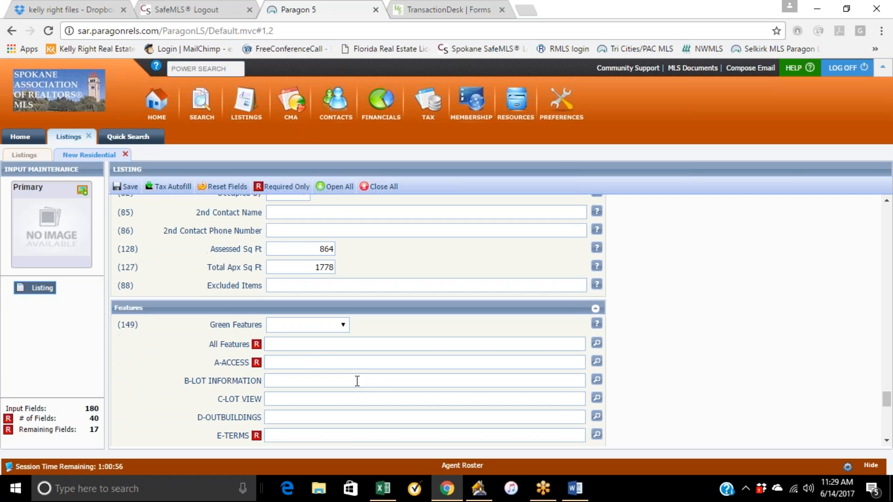
scroll(284, 342, "down", 3)
scroll(504, 255, "up", 2)
left_click(596, 277)
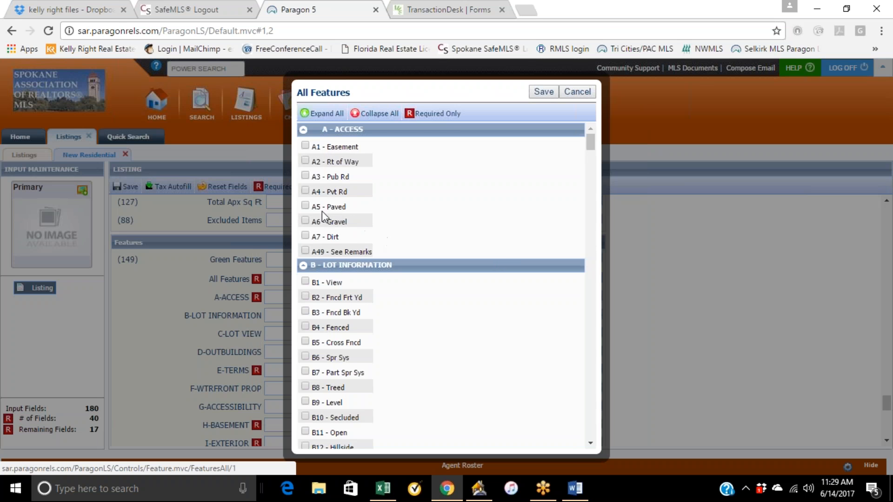
left_click(306, 206)
left_click(307, 176)
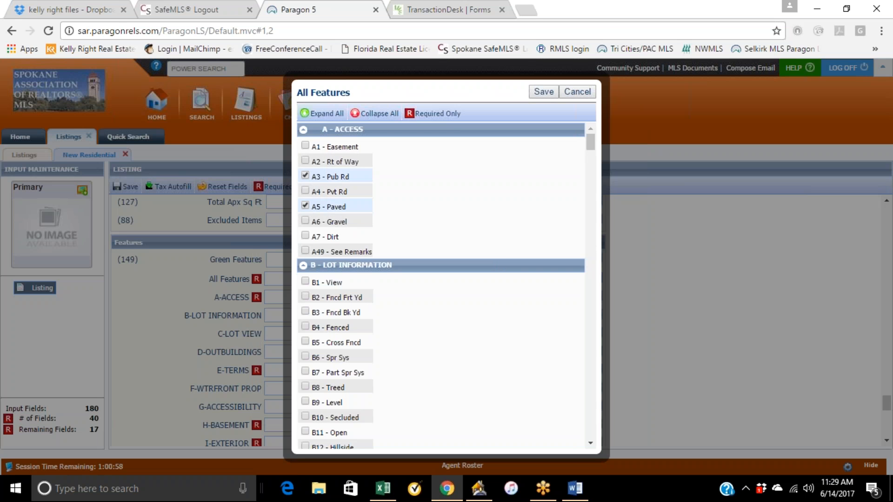
Check lot information B1 - View, B3 - Fncd Bk Yd, B6 - Spr Sys and lot view C2 - Golf.
left_click(307, 282)
left_click(310, 312)
scroll(401, 327, "down", 1)
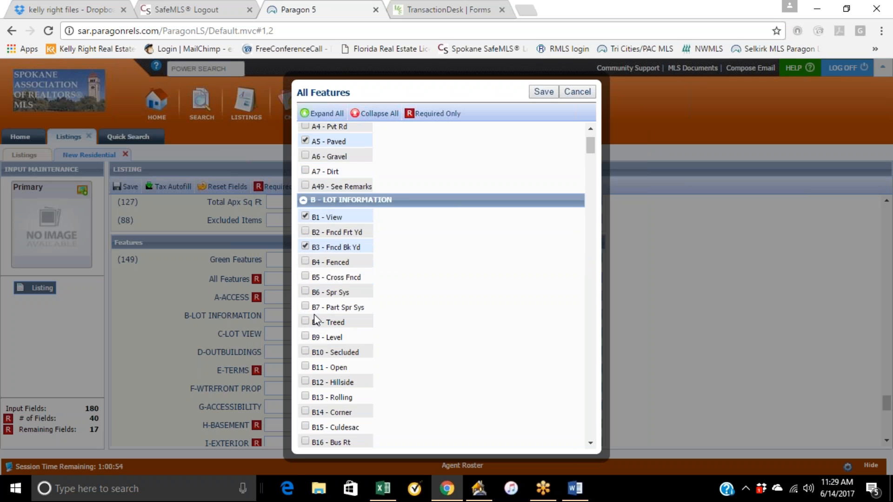
left_click(306, 292)
scroll(414, 333, "down", 3)
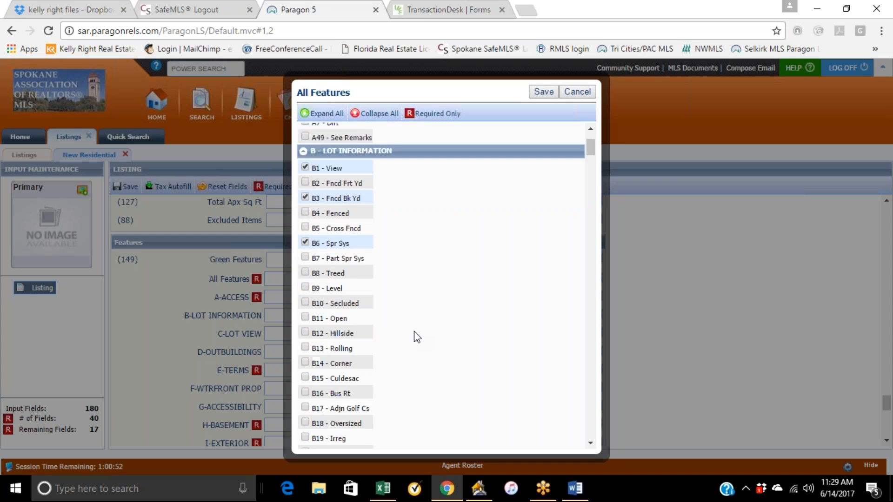
scroll(417, 337, "down", 2)
left_click(305, 296)
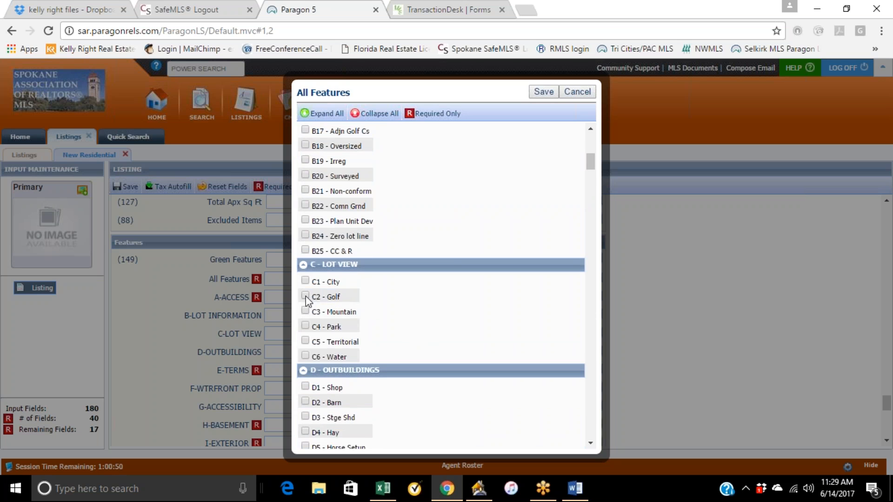
Check outbuilding D1 - Shop and terms E1 - FHA, E2 - VA, E3 - Conv and E4 - Cash.
scroll(421, 303, "down", 2)
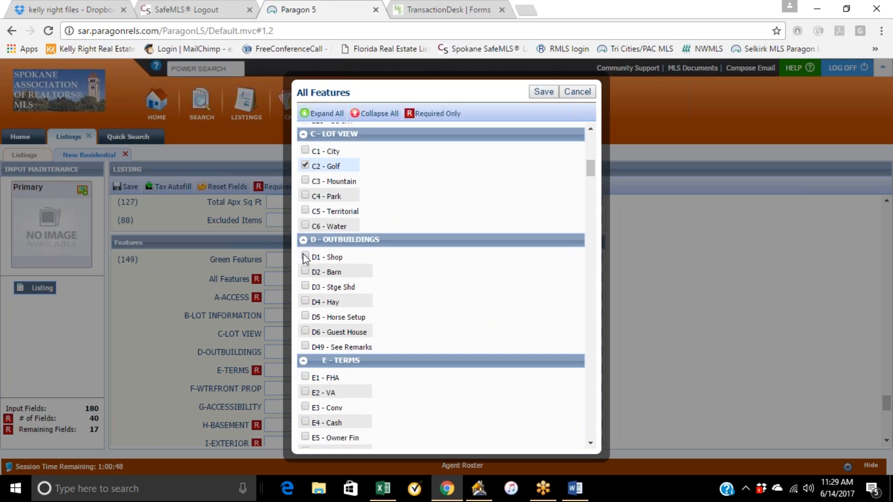
left_click(306, 256)
scroll(414, 289, "down", 2)
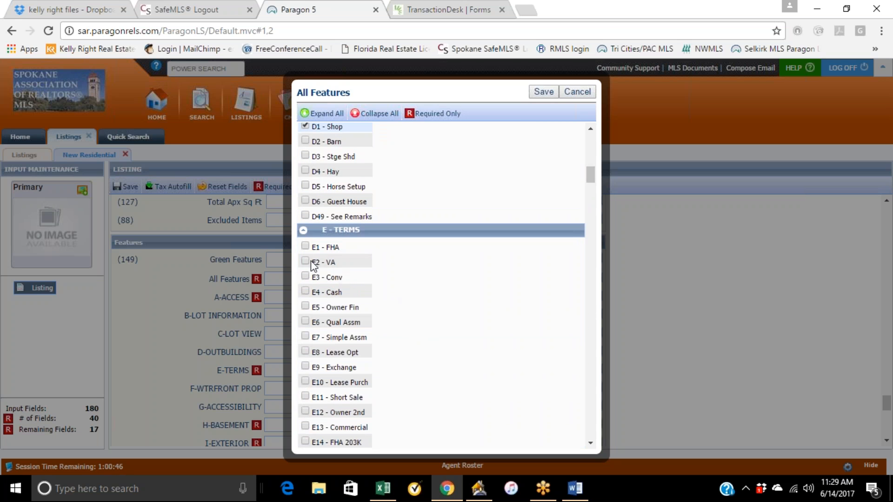
left_click(306, 246)
left_click(305, 261)
left_click(305, 276)
left_click(306, 291)
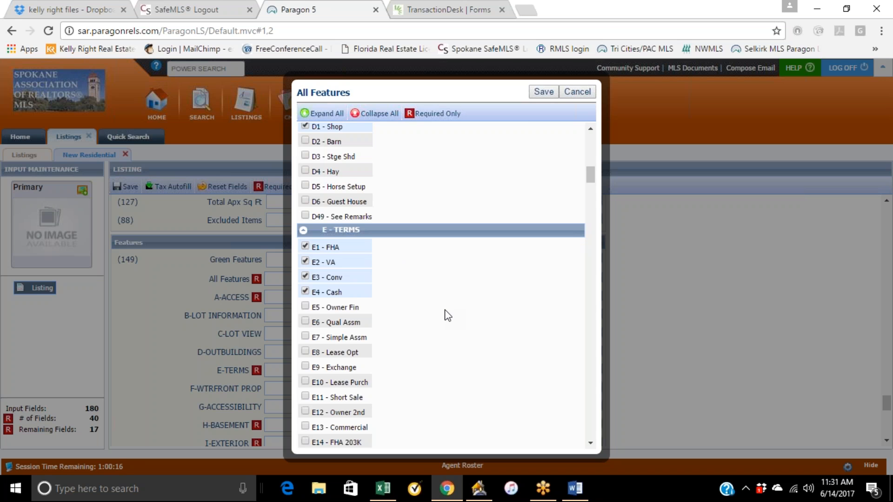
Scroll through the remaining feature categories from waterfront property down to showing info.
scroll(441, 308, "down", 3)
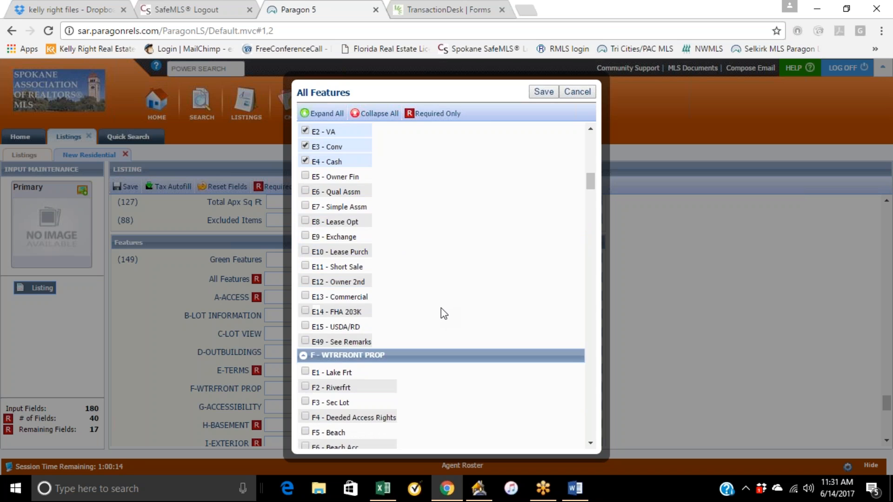
scroll(441, 308, "down", 3)
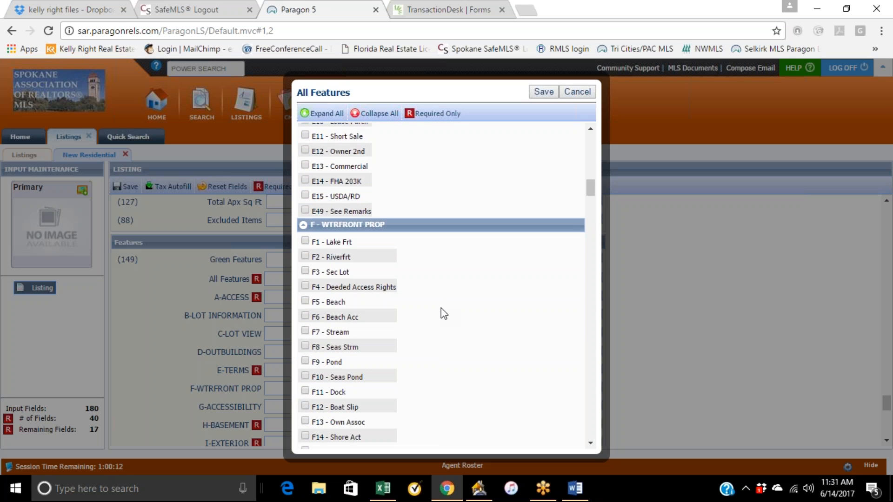
scroll(413, 328, "down", 3)
scroll(437, 301, "down", 3)
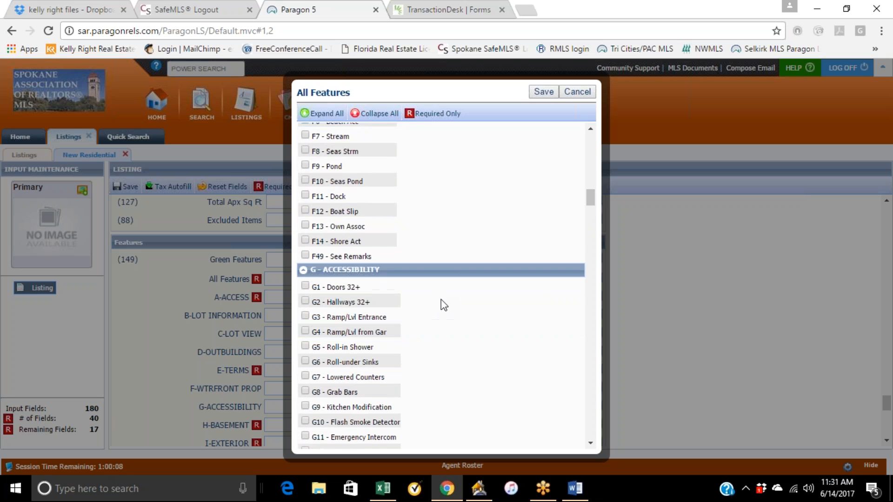
scroll(434, 317, "down", 3)
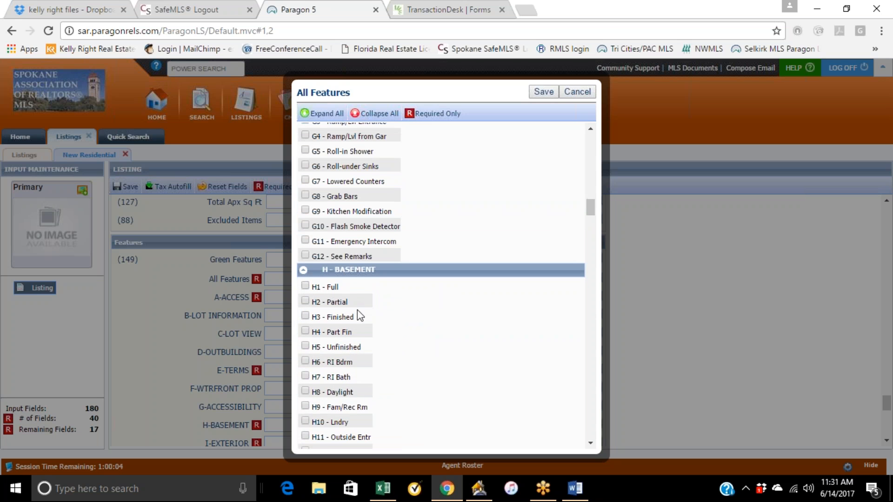
scroll(437, 336, "down", 8)
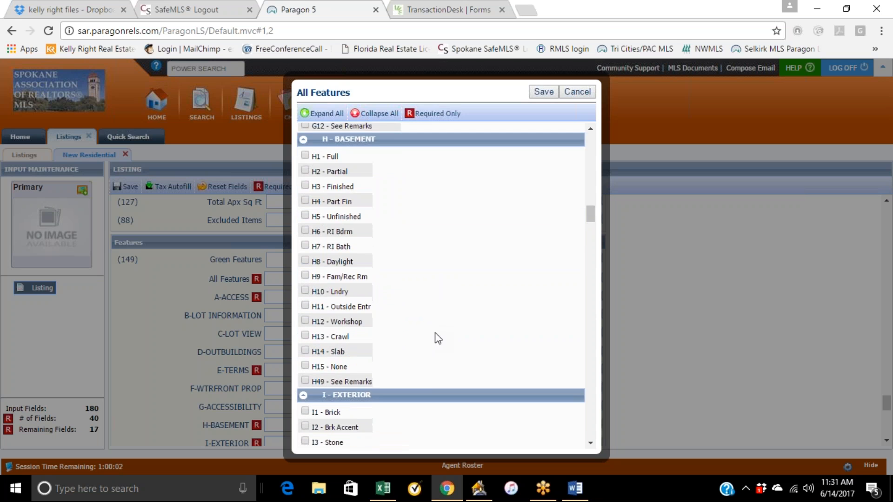
scroll(435, 333, "down", 2)
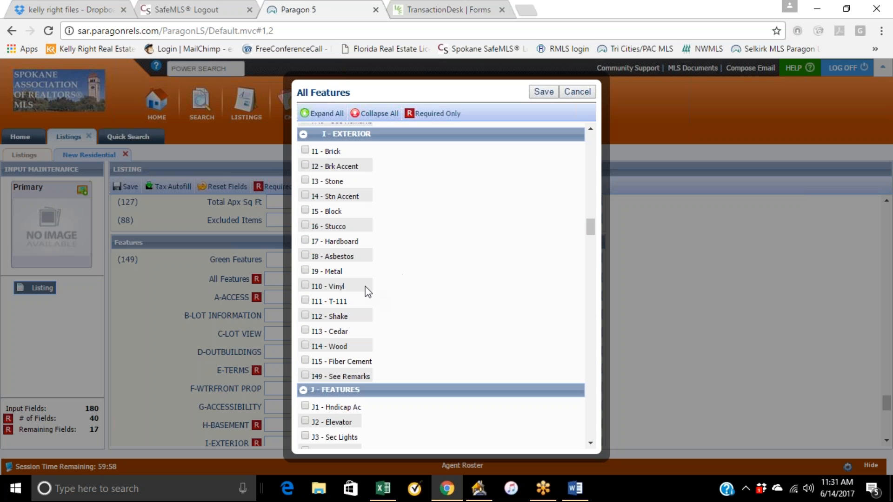
scroll(412, 328, "down", 2)
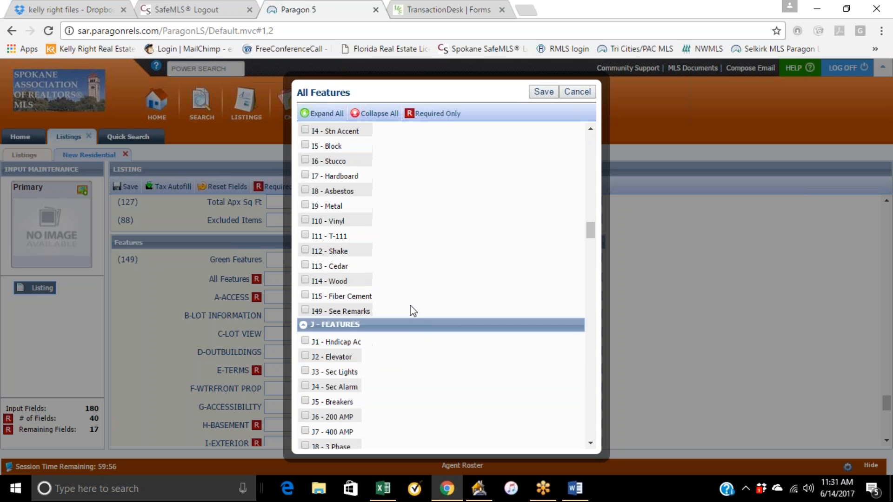
scroll(409, 295, "down", 4)
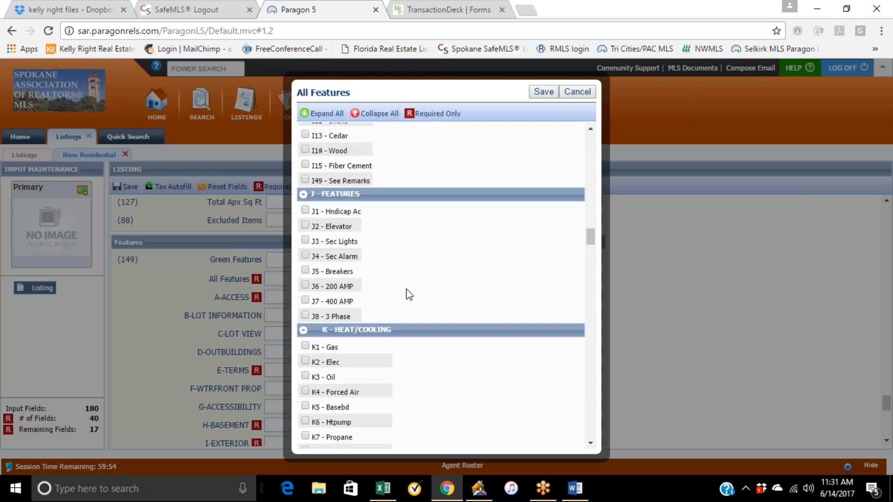
scroll(409, 294, "down", 2)
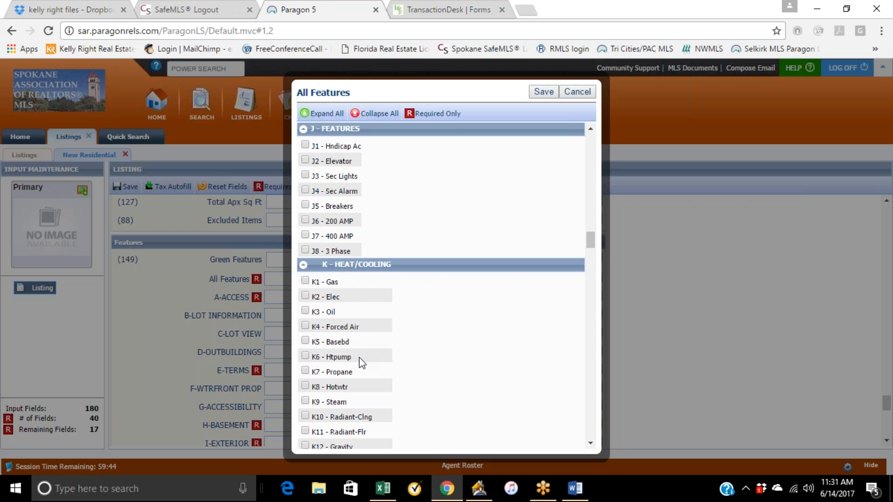
scroll(416, 393, "down", 2)
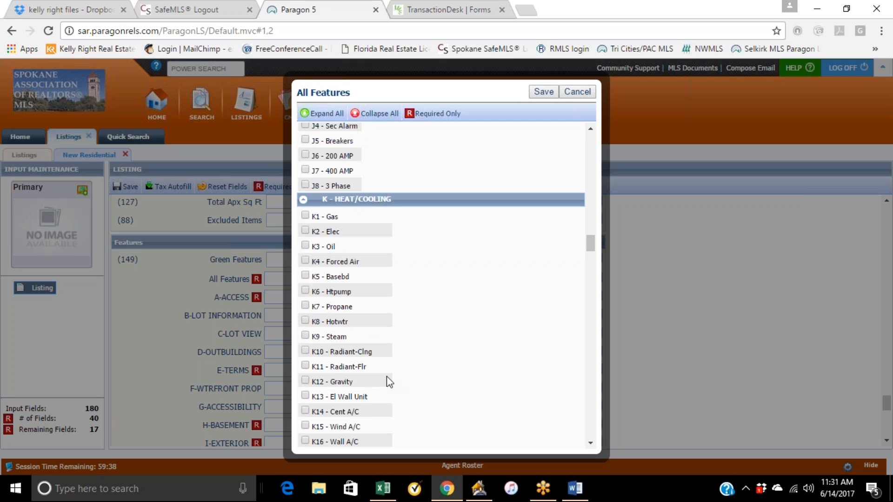
scroll(387, 382, "down", 2)
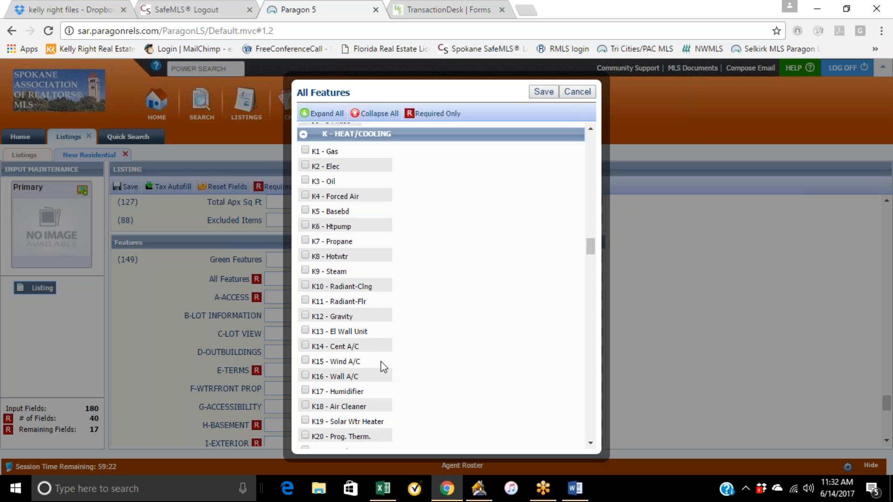
scroll(384, 368, "down", 2)
scroll(427, 350, "down", 4)
scroll(427, 350, "down", 1)
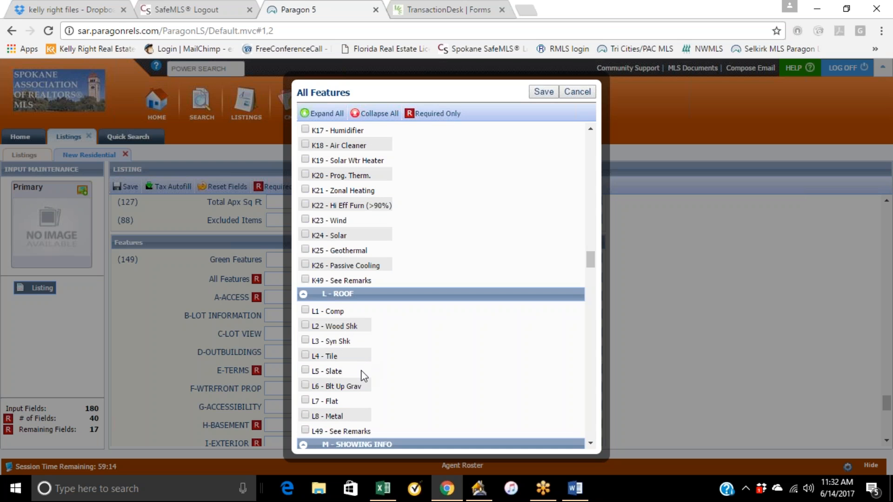
scroll(414, 389, "down", 3)
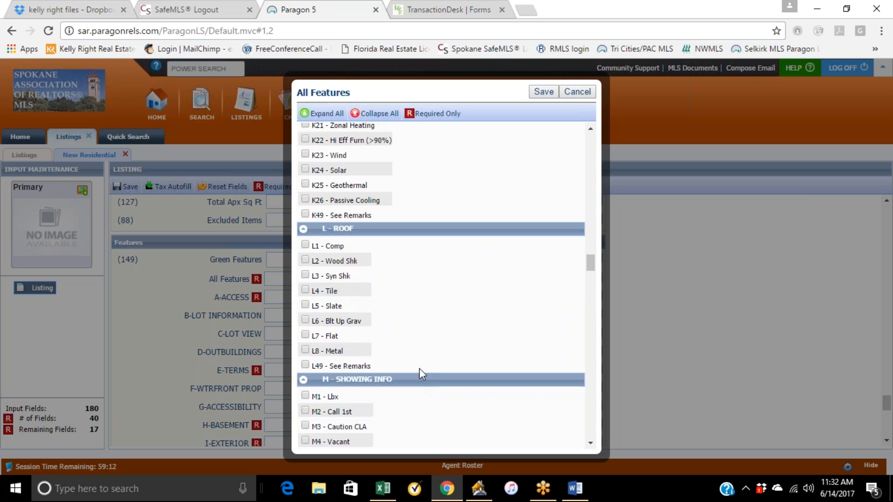
scroll(418, 368, "down", 2)
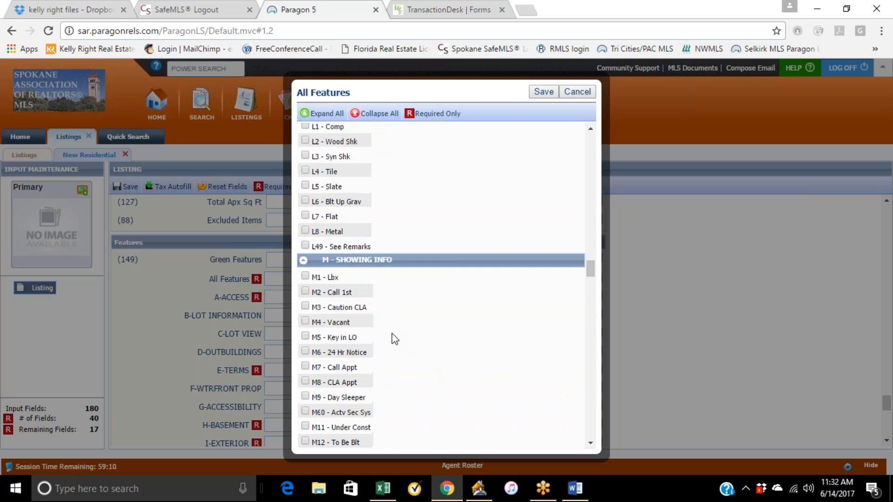
Check the showing info features M1 - Lbx and M4 - Vacant.
left_click(314, 266)
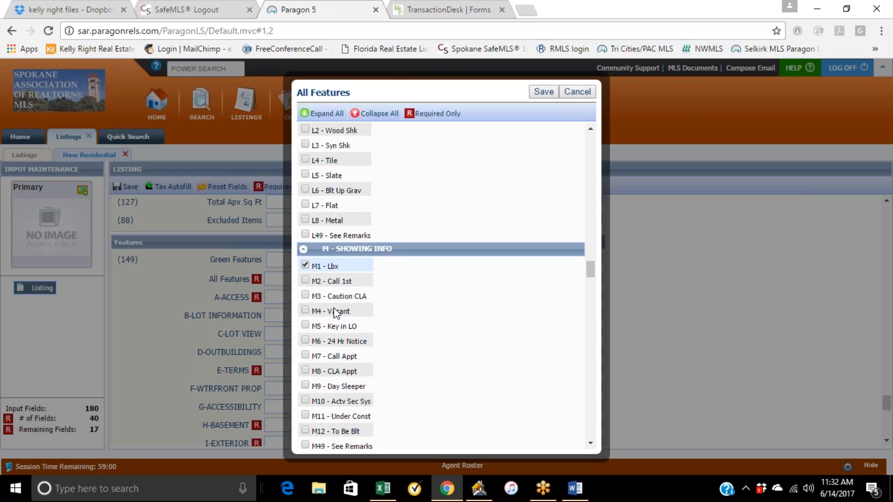
left_click(306, 309)
scroll(420, 274, "down", 5)
scroll(420, 274, "up", 4)
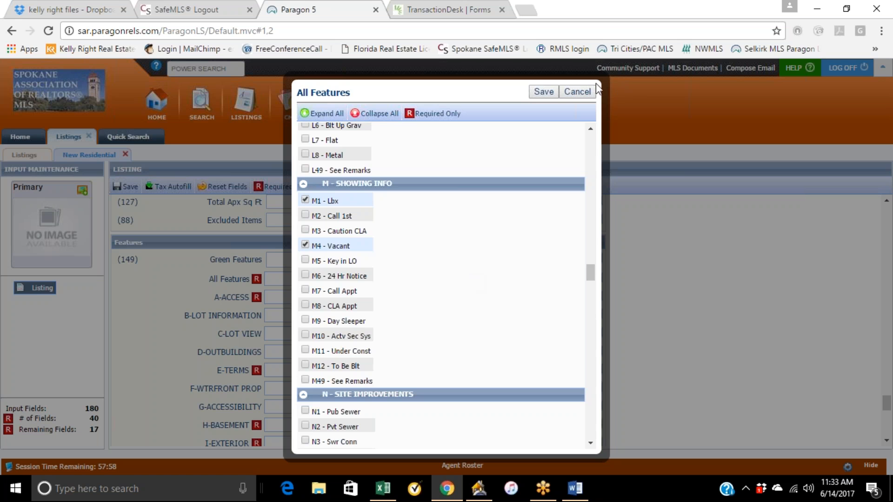
scroll(537, 282, "down", 5)
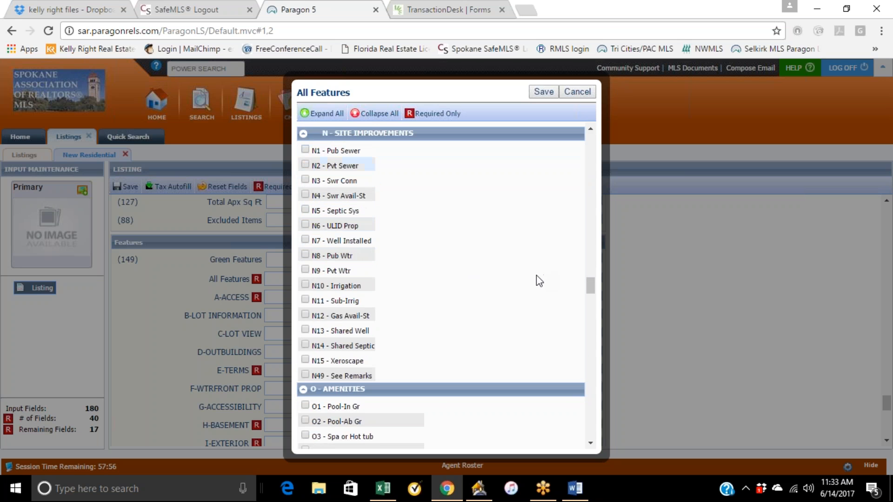
scroll(422, 224, "up", 1)
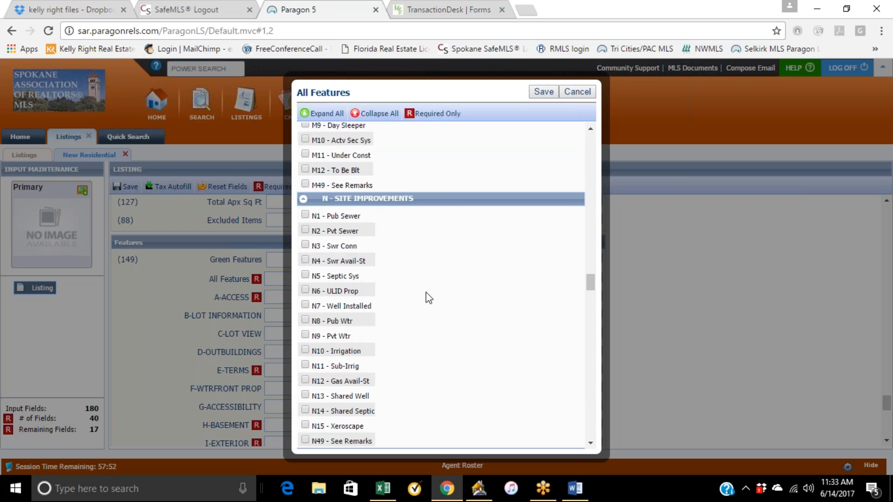
Scroll through the feature categories from site improvements down to the condo features to review the options.
scroll(425, 298, "down", 2)
scroll(411, 340, "down", 5)
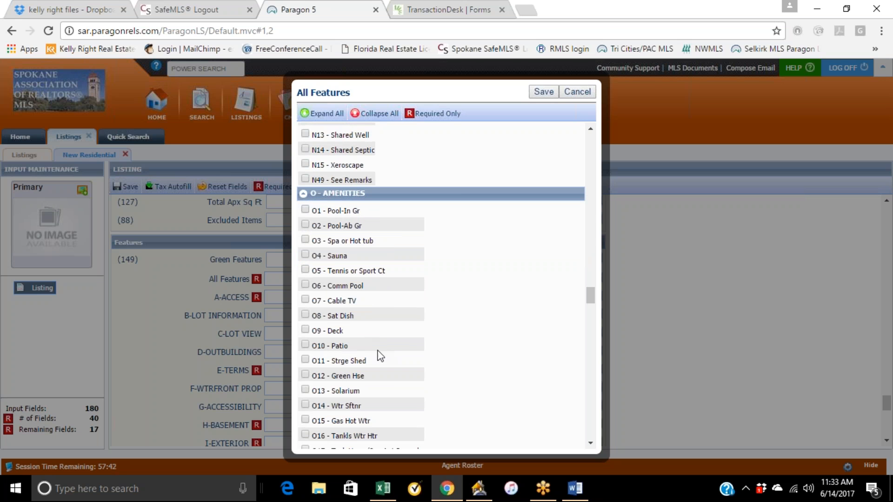
scroll(368, 382, "down", 2)
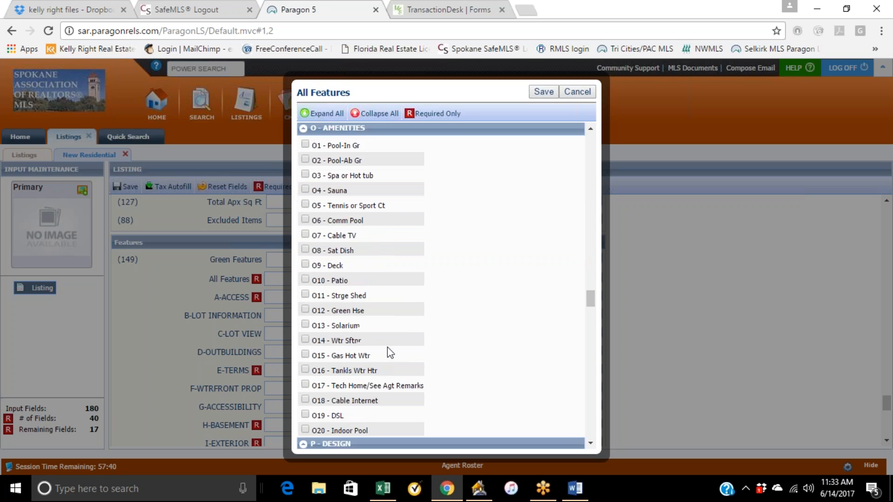
scroll(414, 375, "down", 2)
scroll(421, 363, "down", 2)
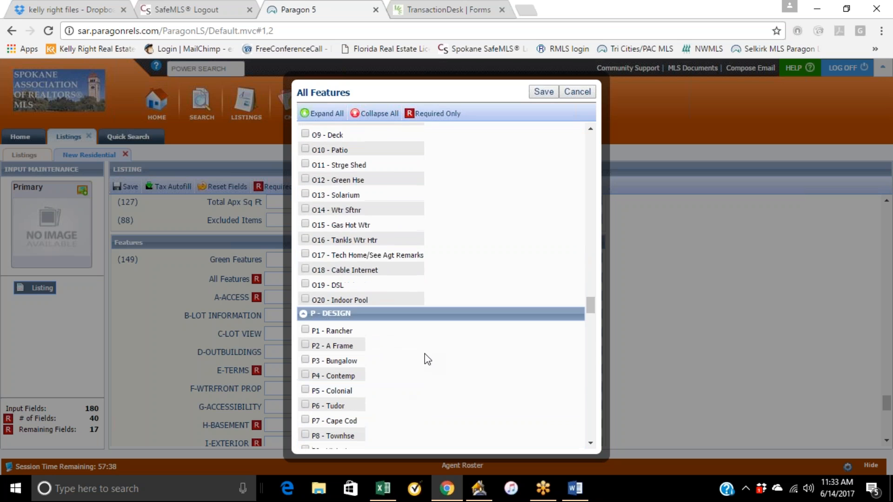
scroll(425, 360, "down", 2)
scroll(427, 359, "down", 2)
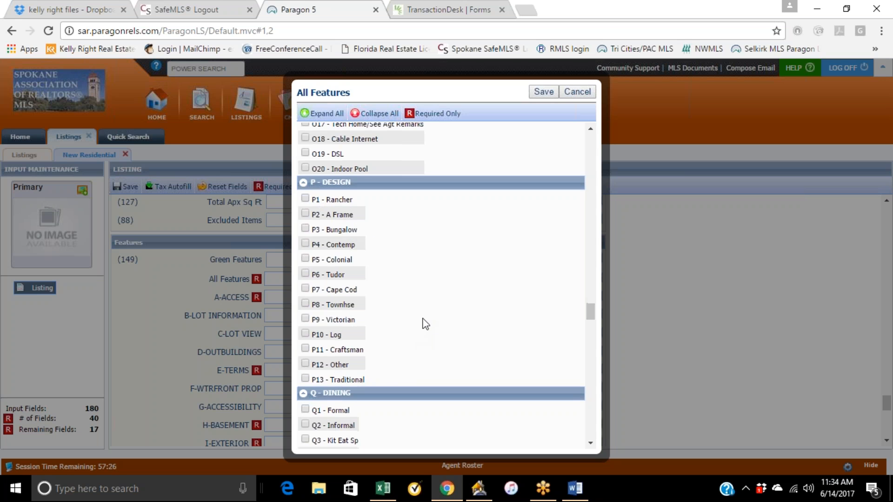
scroll(423, 320, "down", 1)
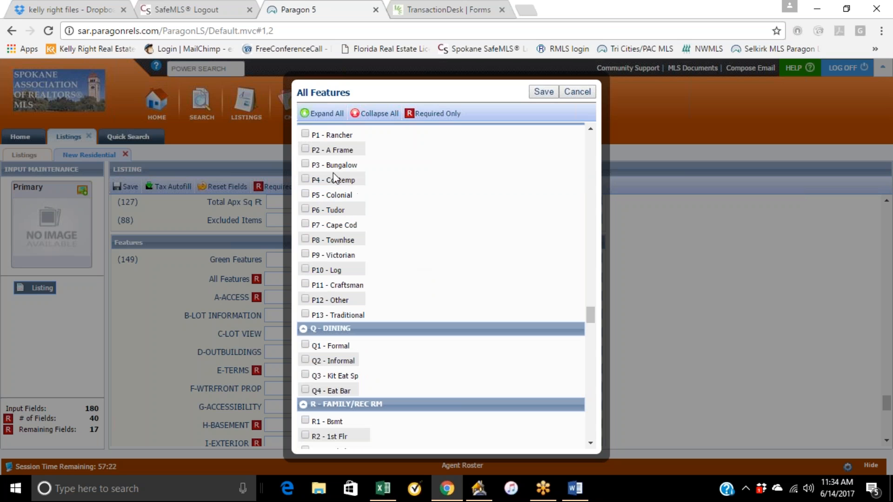
scroll(372, 196, "up", 1)
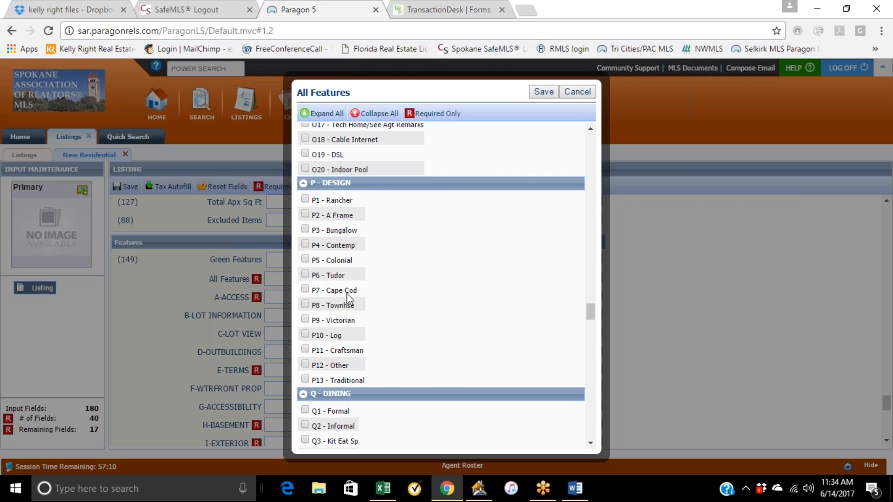
scroll(420, 339, "down", 3)
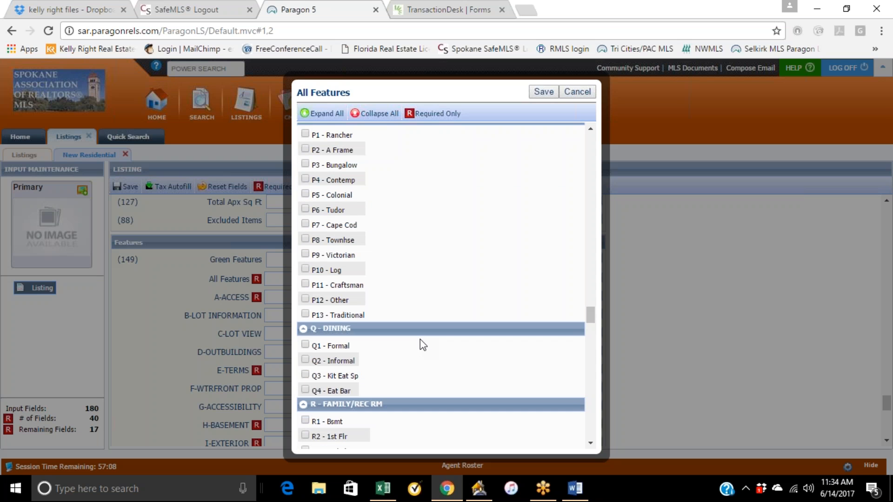
scroll(421, 344, "down", 3)
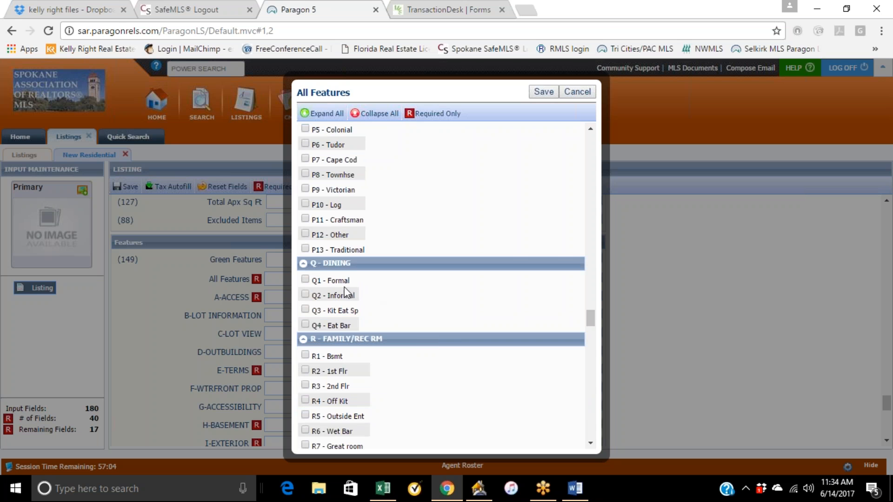
scroll(388, 297, "down", 6)
scroll(389, 299, "down", 6)
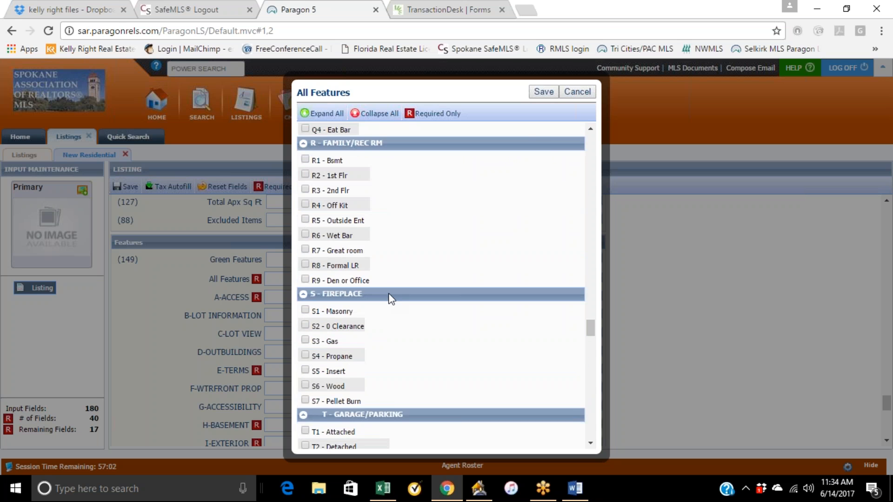
scroll(392, 299, "down", 17)
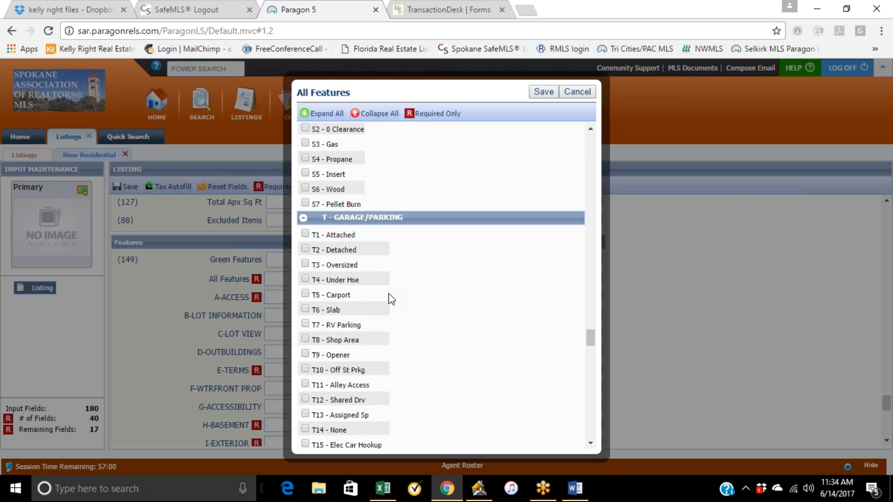
scroll(389, 303, "down", 20)
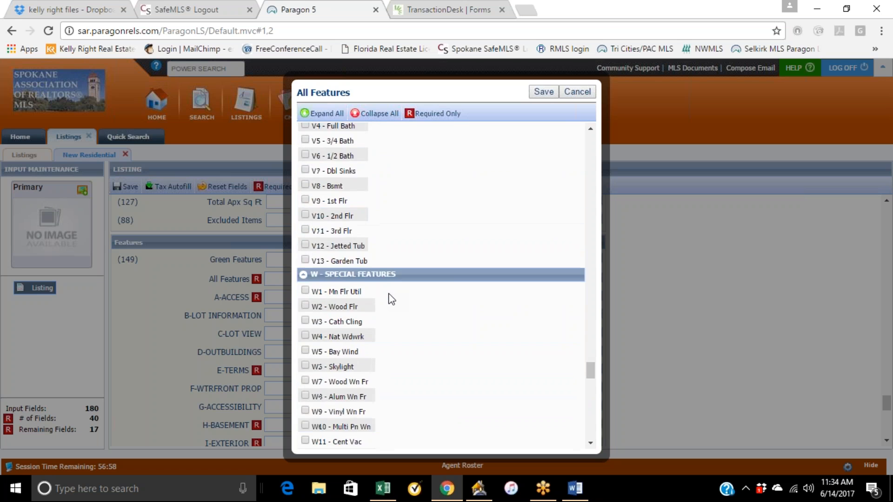
scroll(384, 314, "down", 14)
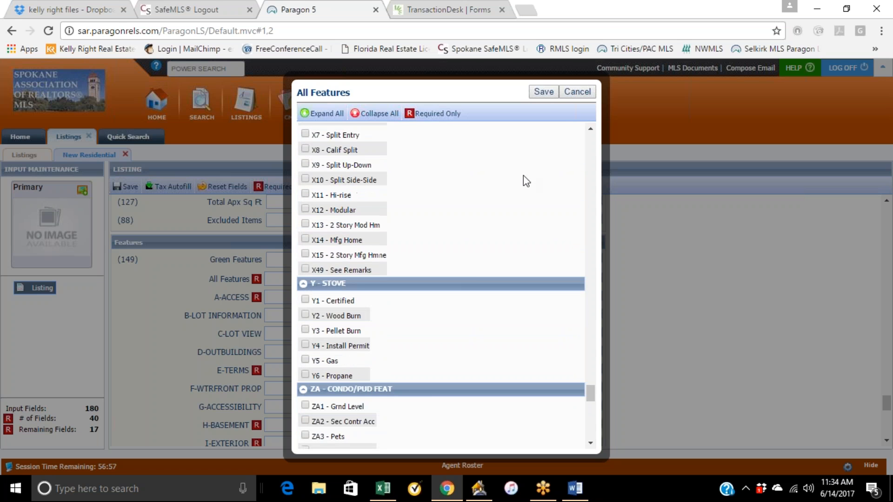
Save the All Features selections to the listing form.
left_click(543, 92)
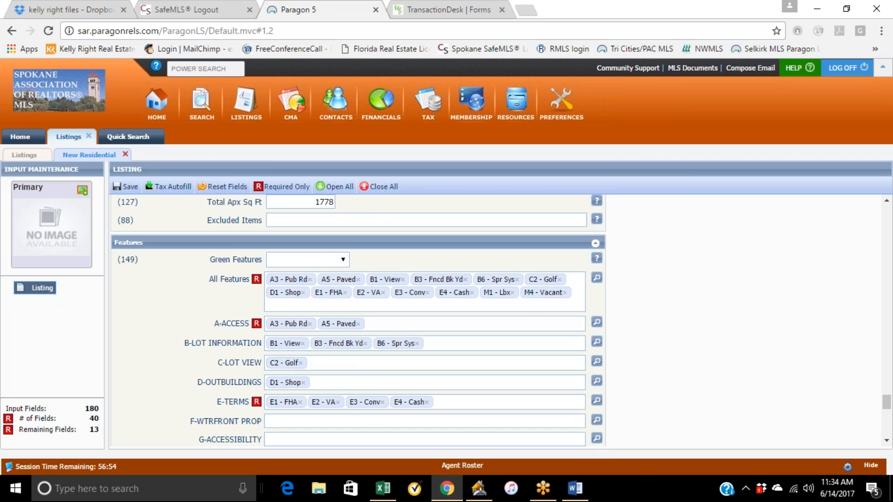
scroll(625, 321, "down", 2)
scroll(626, 321, "down", 7)
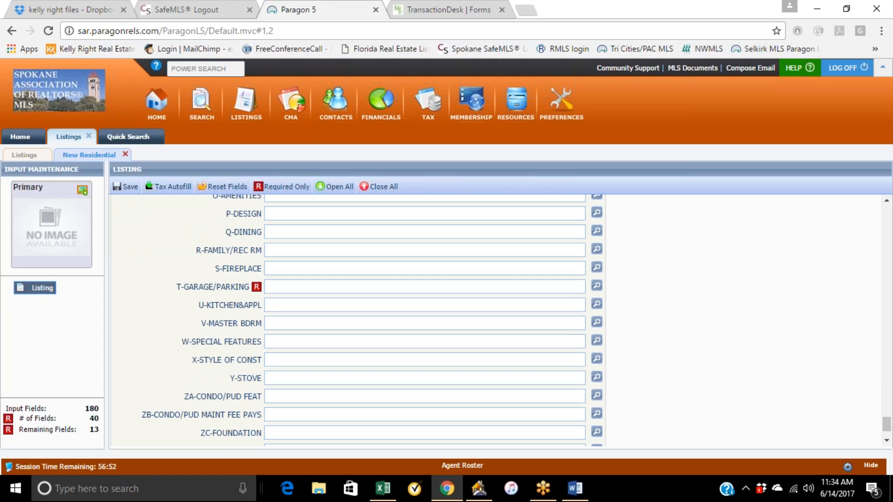
scroll(413, 303, "up", 15)
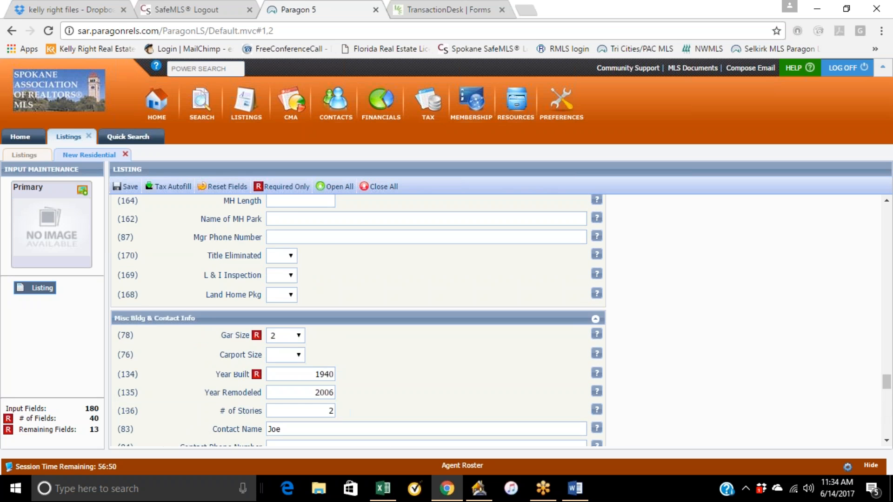
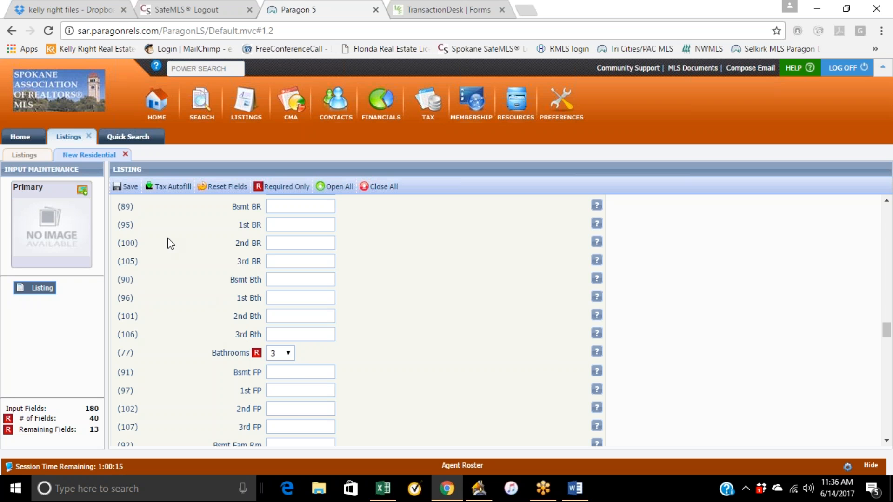
Save the listing as a partial listing and continue input.
left_click(149, 189)
mouse_move(133, 192)
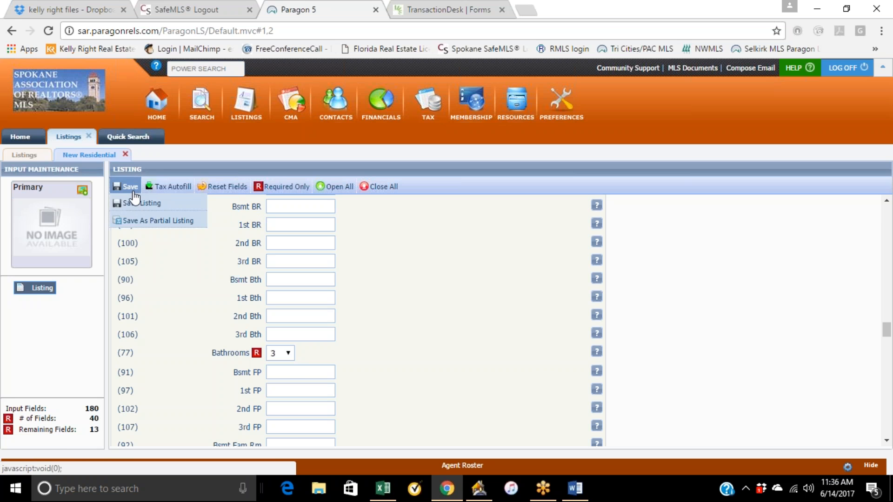
left_click(140, 220)
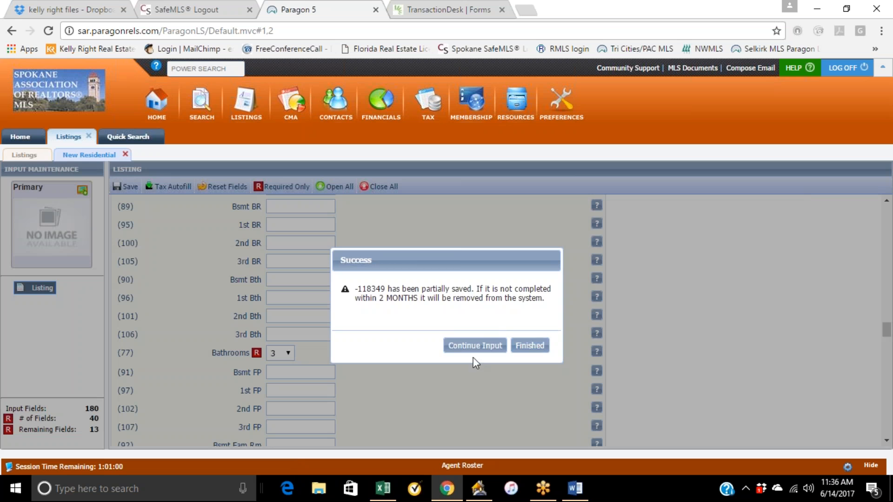
left_click(468, 347)
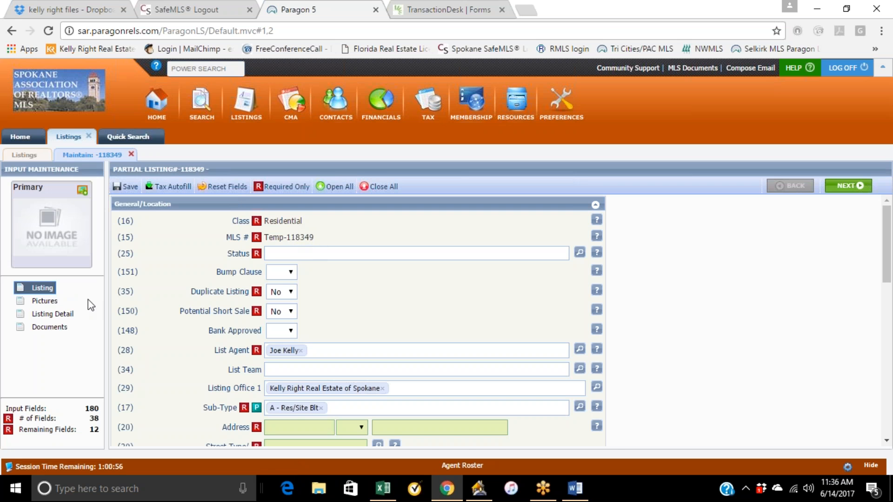
Open the Upload Pictures dialog on the listing's Pictures page and shrink the browser window.
left_click(44, 302)
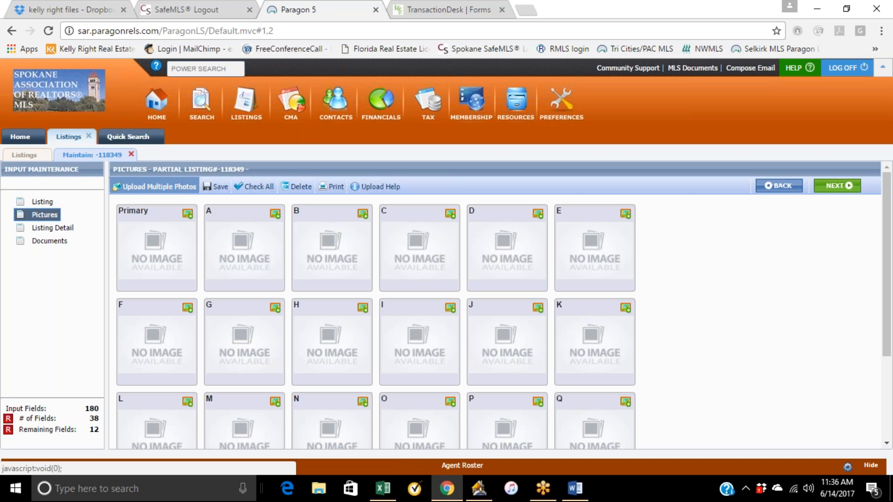
left_click(179, 192)
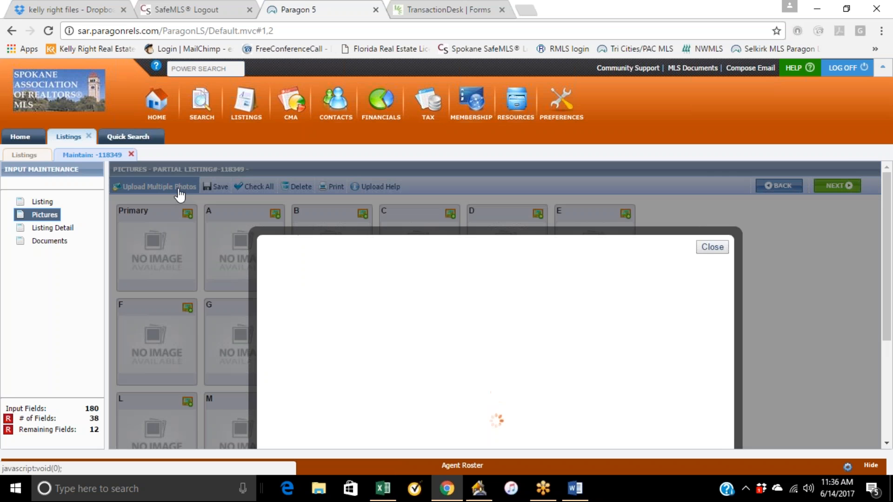
left_click(847, 8)
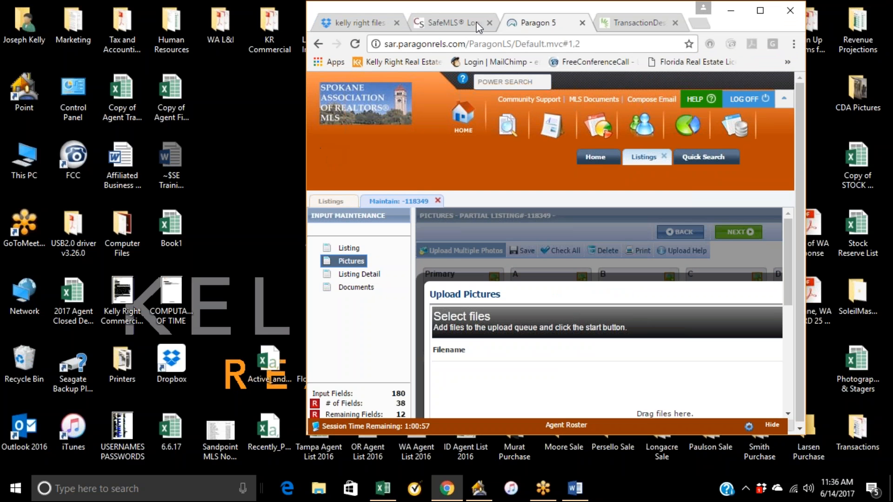
left_click_drag(592, 6, 260, 0)
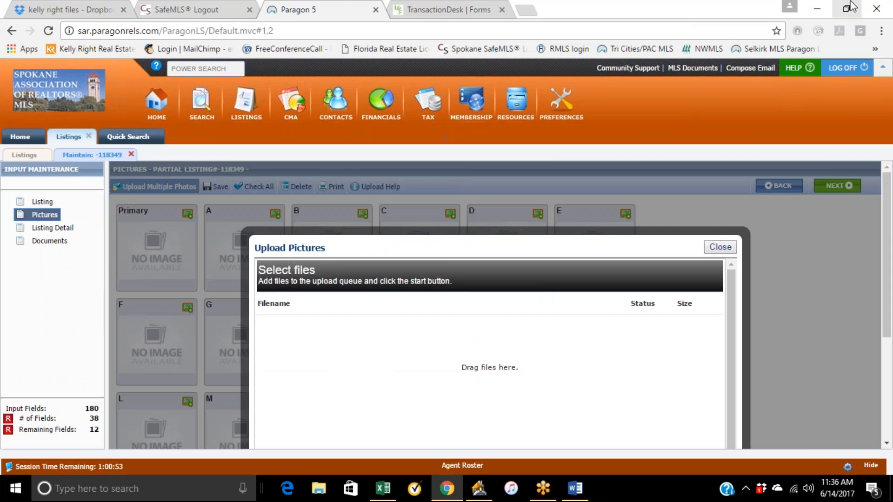
left_click(848, 9)
left_click_drag(718, 38, 446, 43)
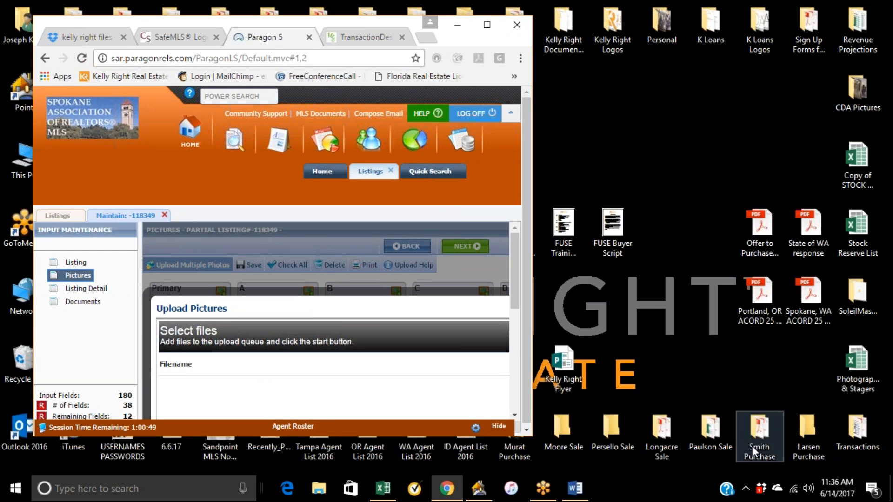
Open the Moore Sale photo folder and place it beside the browser window.
double_click(575, 435)
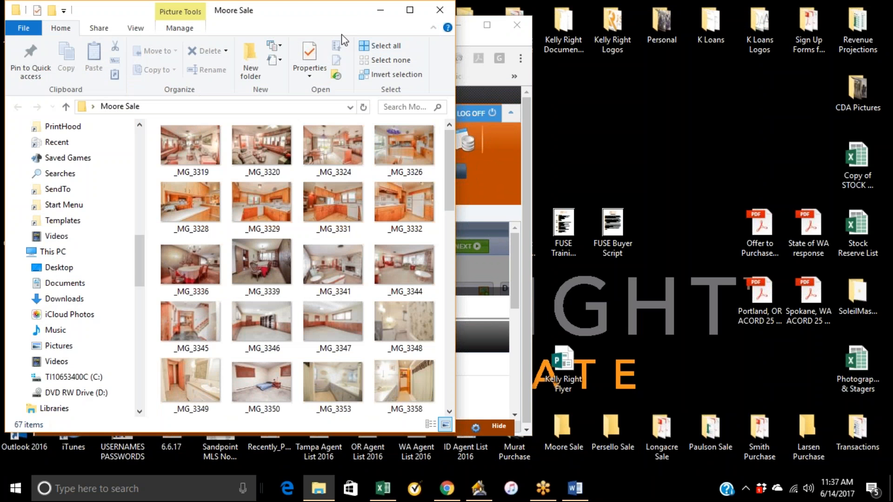
left_click_drag(298, 28, 859, 1)
left_click(847, 7)
left_click_drag(453, 191, 333, 195)
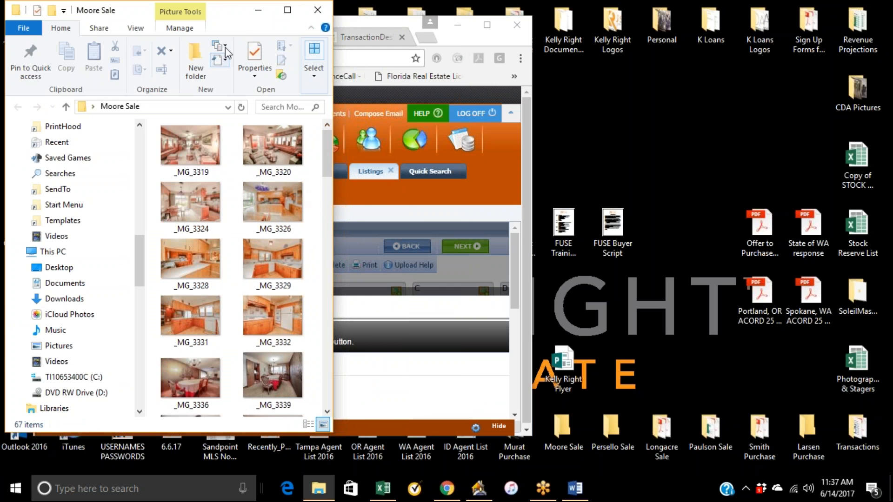
left_click_drag(222, 17, 762, 18)
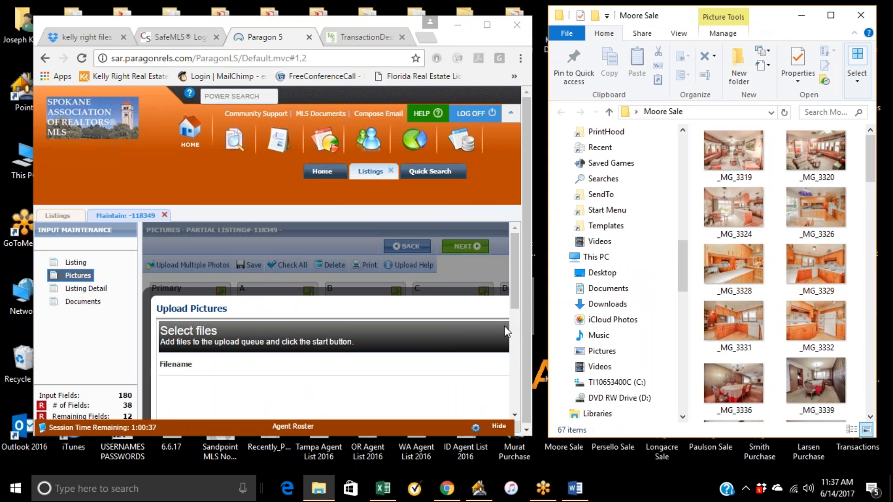
Drag photos _MG_3319, _MG_3324, _MG_3331 and _MG_3348 from the Moore Sale folder into the upload drop area.
scroll(462, 301, "down", 2)
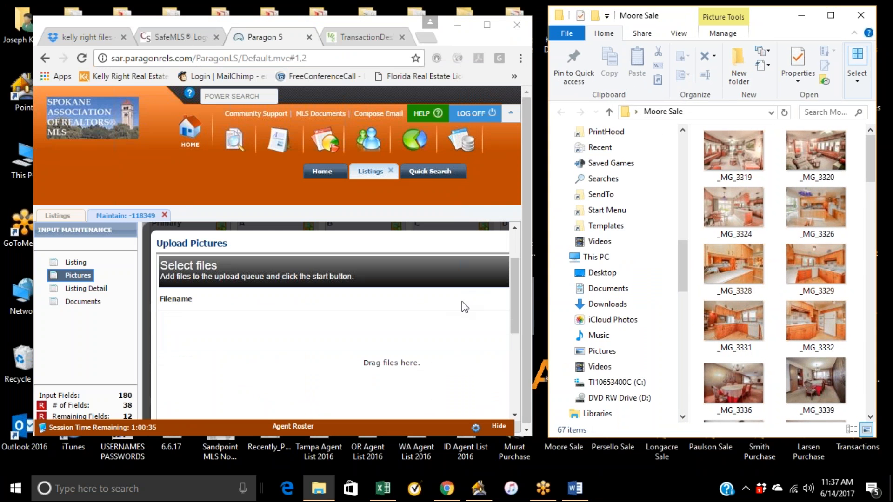
left_click_drag(724, 167, 335, 333)
left_click_drag(734, 209, 419, 361)
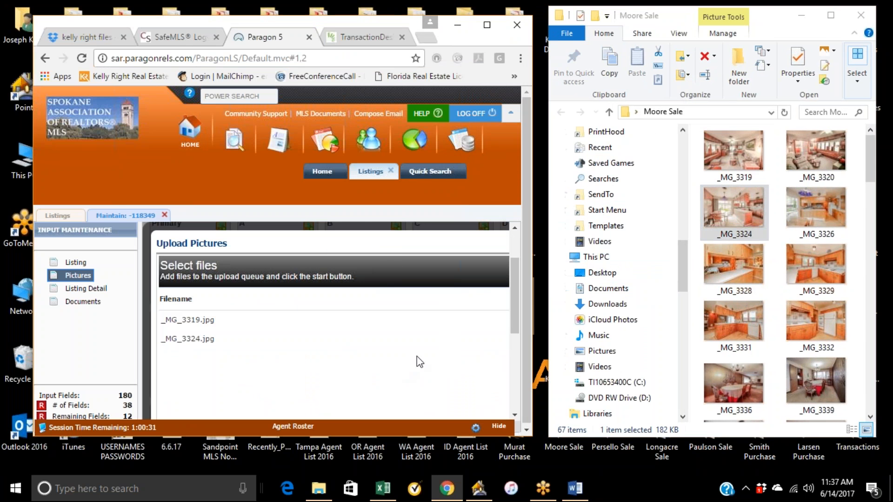
left_click_drag(733, 321, 407, 366)
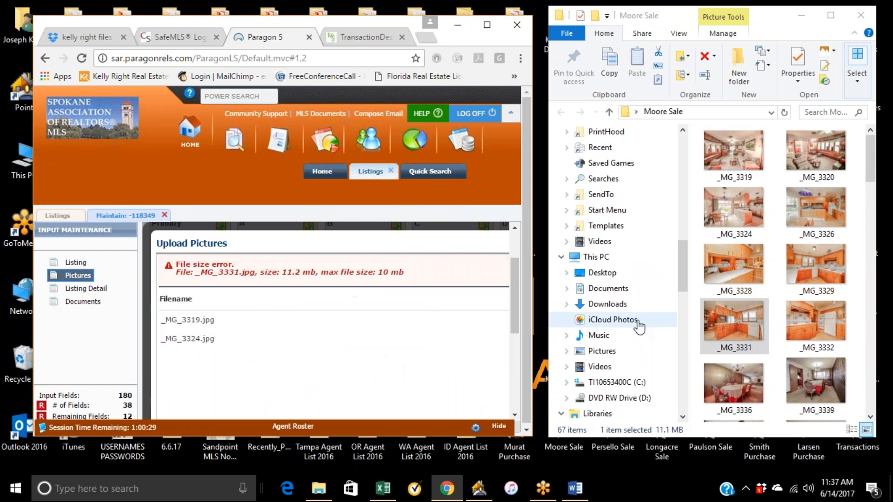
left_click_drag(721, 315, 393, 365)
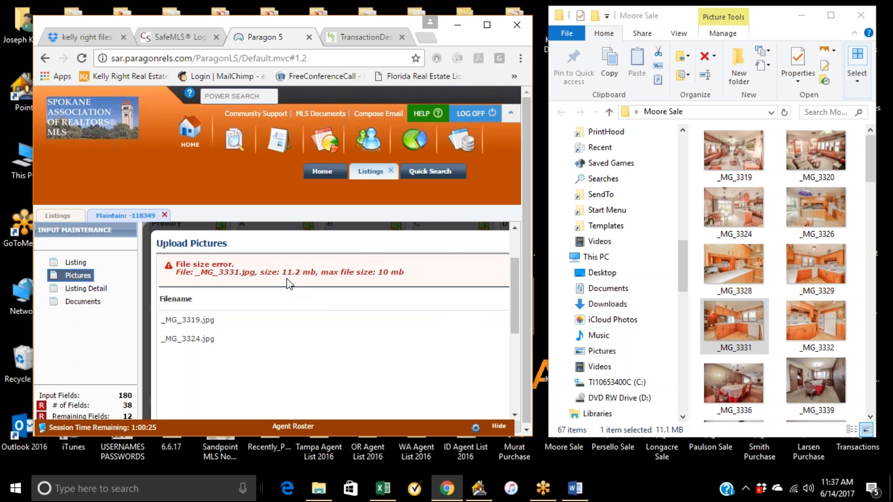
scroll(828, 328, "down", 6)
left_click_drag(828, 329, 367, 393)
left_click_drag(816, 212, 342, 342)
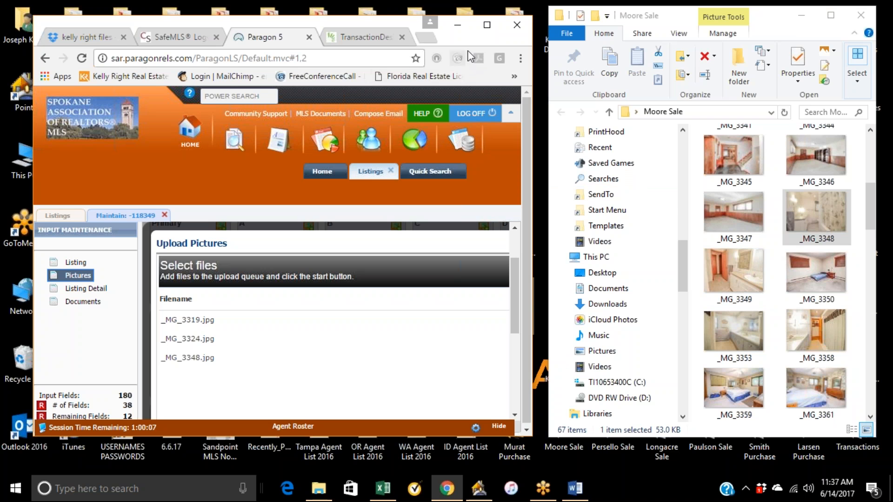
Maximize the browser and start uploading the queued photos.
left_click_drag(478, 45, 477, 74)
left_click(486, 55)
scroll(634, 409, "down", 4)
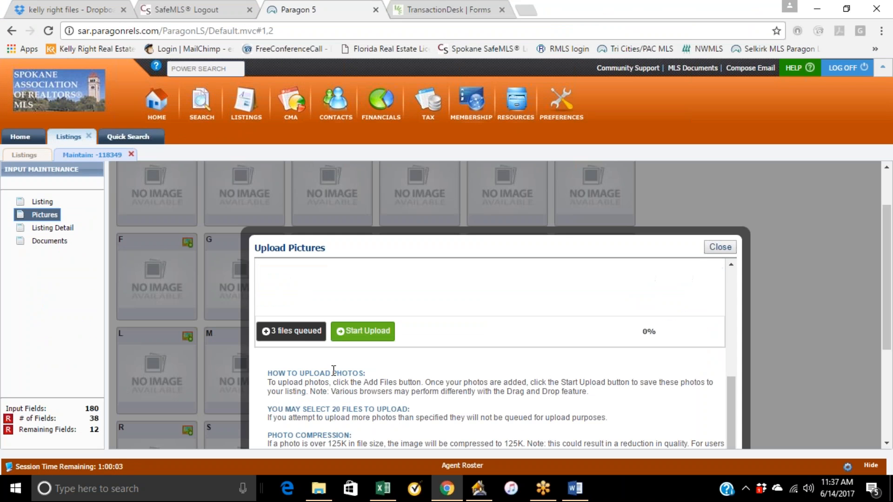
left_click(354, 337)
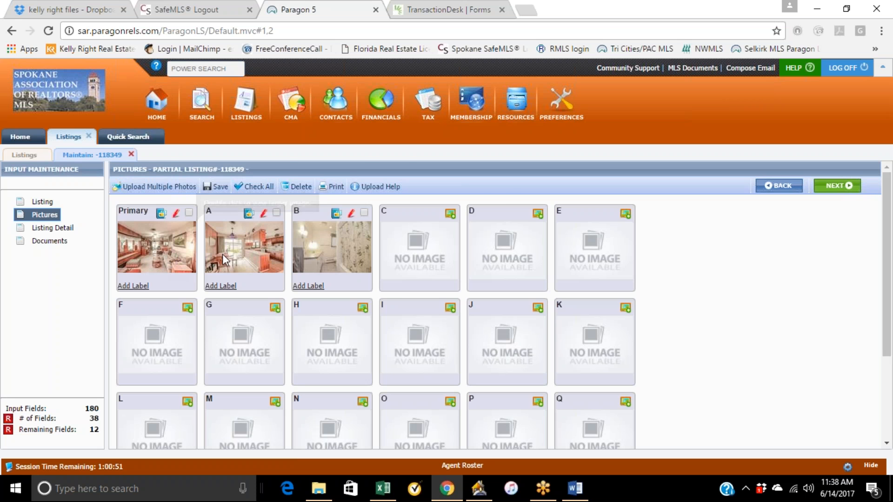
Reorder the uploaded photos between the Primary, A and B slots, keeping the living-room photo as Primary.
scroll(256, 260, "down", 3)
scroll(342, 344, "up", 3)
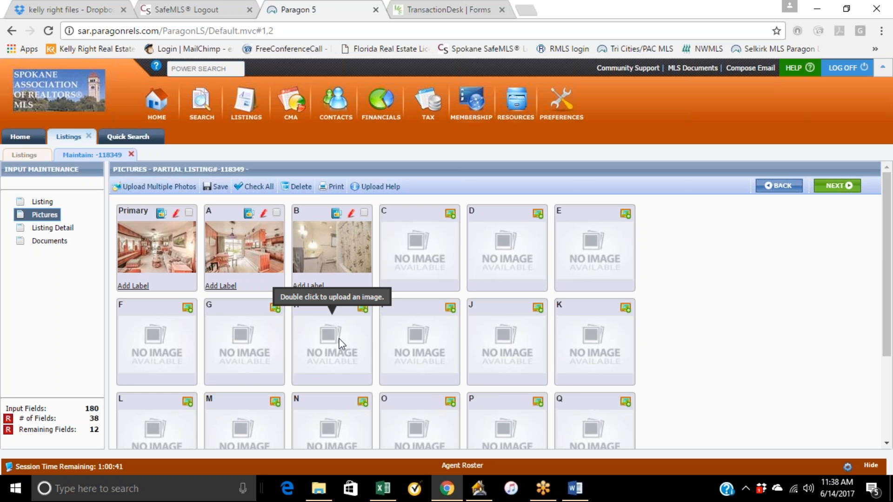
left_click_drag(174, 246, 366, 247)
left_click_drag(246, 243, 153, 233)
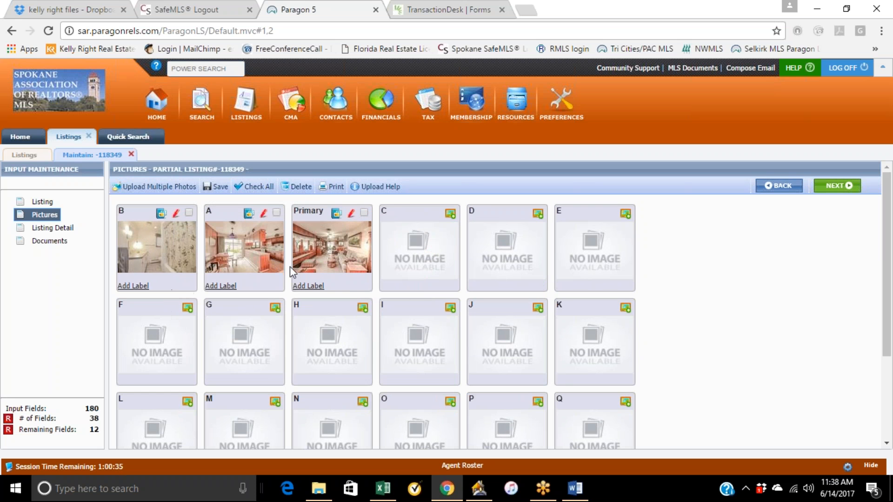
left_click_drag(314, 251, 140, 243)
left_click_drag(296, 221, 431, 236)
left_click_drag(266, 238, 346, 247)
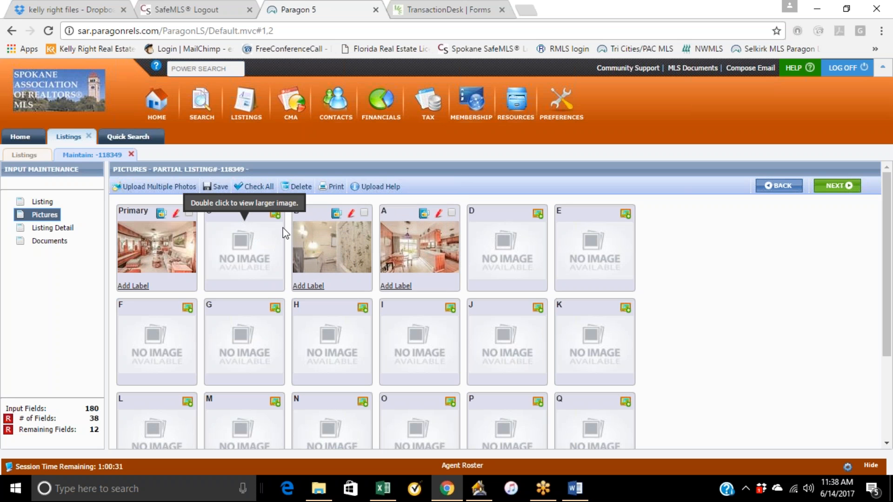
Open the listing detail page and review its fields, features and pictures.
left_click(55, 231)
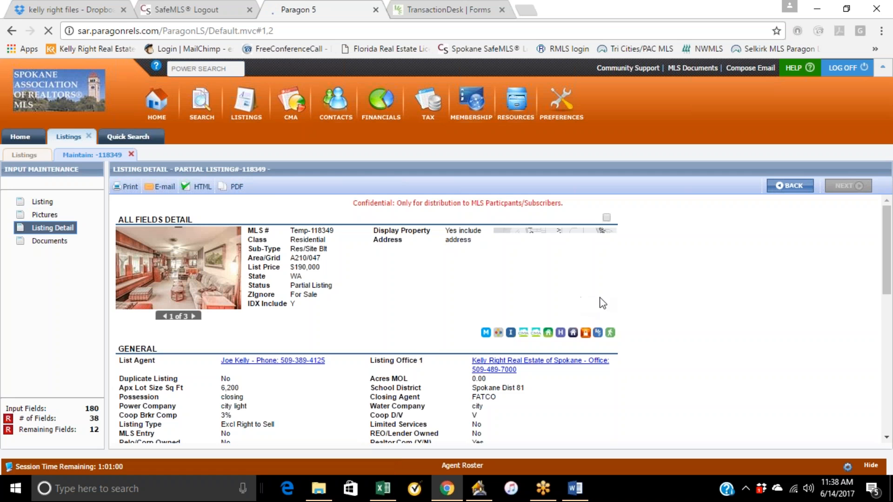
scroll(612, 281, "down", 4)
scroll(612, 288, "down", 4)
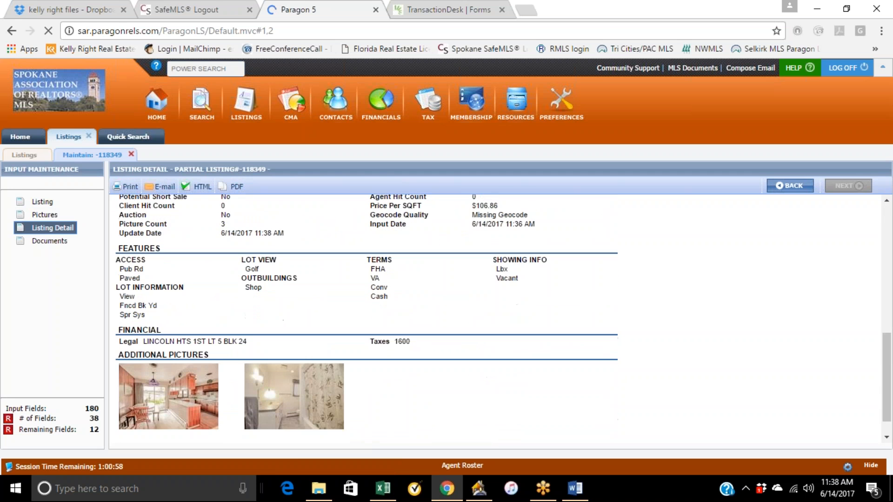
scroll(612, 288, "up", 3)
scroll(613, 289, "up", 5)
scroll(595, 284, "down", 1)
scroll(594, 284, "down", 3)
scroll(594, 284, "up", 4)
scroll(594, 282, "up", 1)
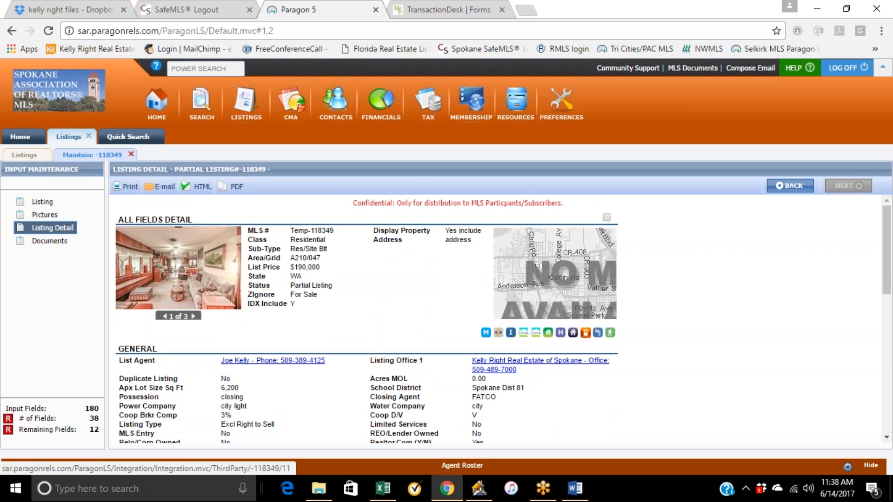
Add a new document to the listing with the description Seller Discl and lead paint.
left_click(48, 241)
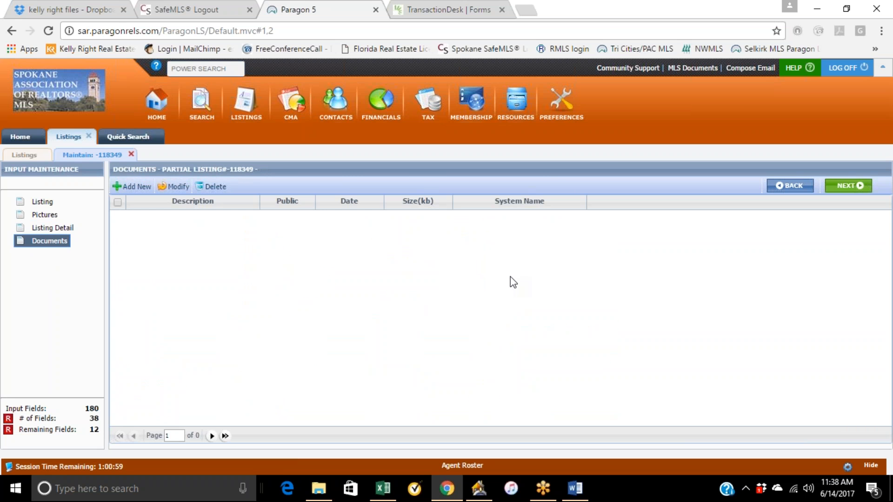
left_click(144, 191)
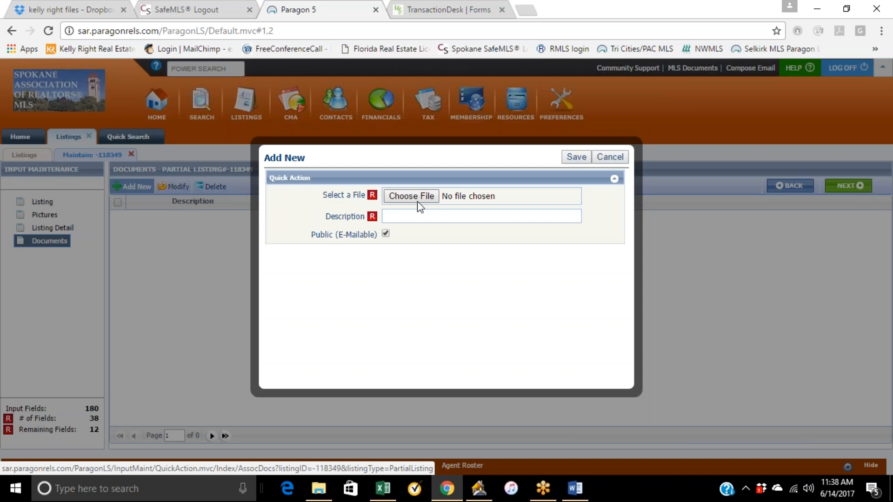
left_click(403, 217)
type("Seller Disclos")
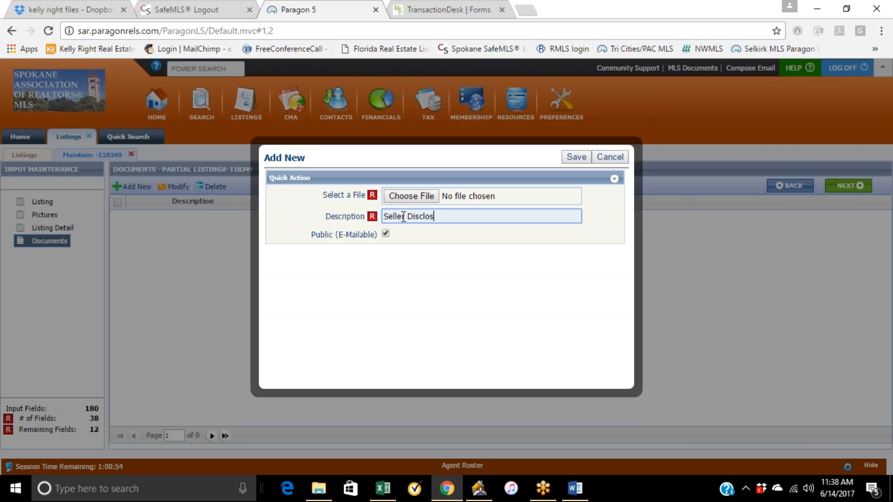
key("BackSpace")
key("BackSpace")
key("BackSpace")
type("nd lead paint")
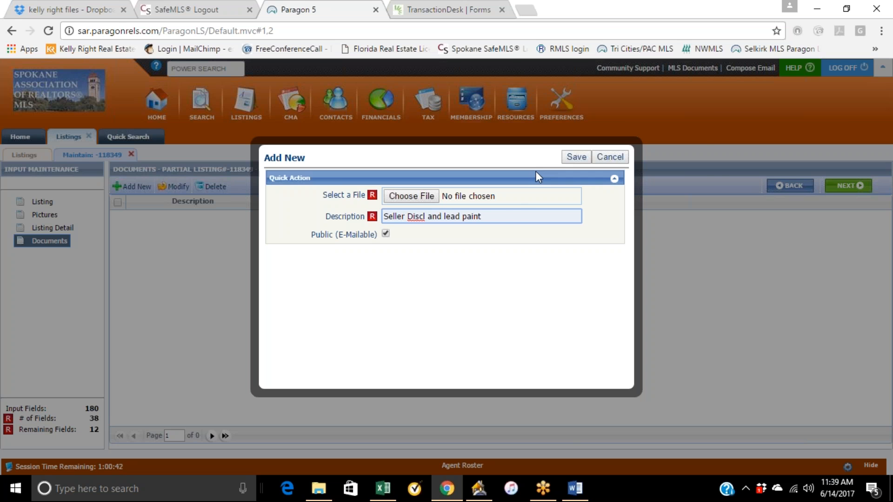
Select the file Form 17 - Seller Disclosure - Improved Property (1) from the Moore Sale desktop folder.
left_click(412, 201)
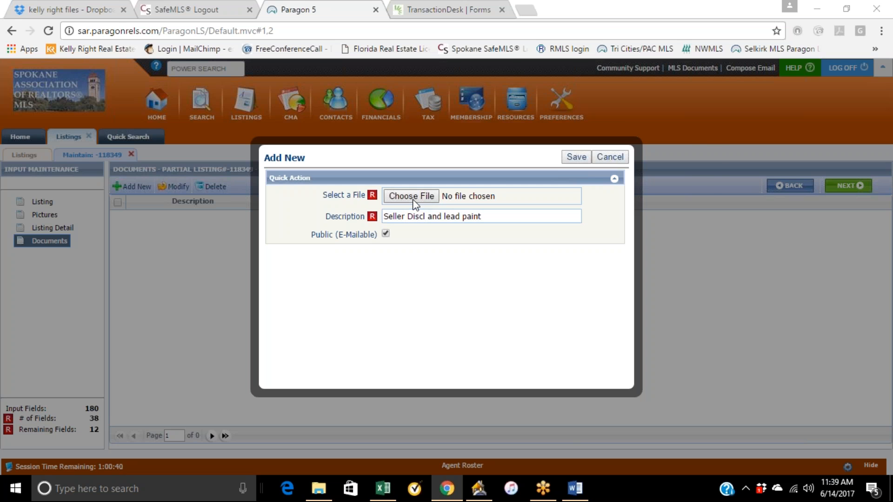
scroll(138, 116, "up", 2)
scroll(141, 77, "up", 5)
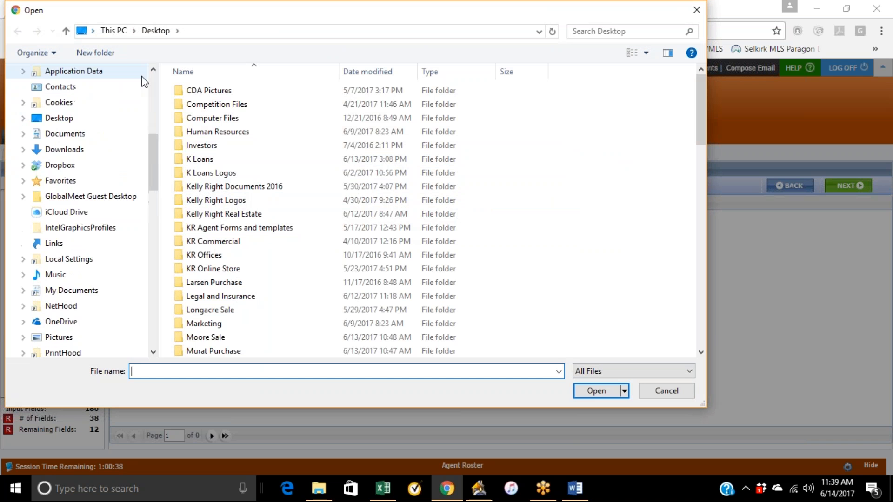
left_click(78, 122)
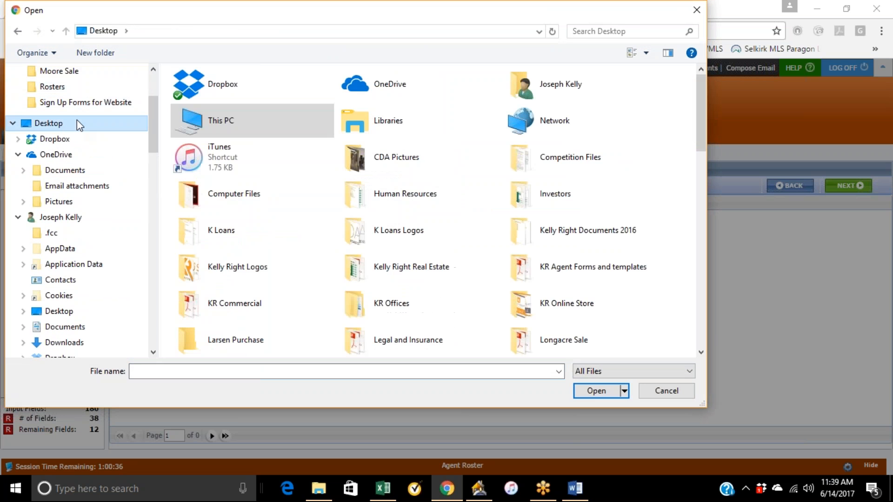
left_click(60, 71)
scroll(560, 298, "down", 6)
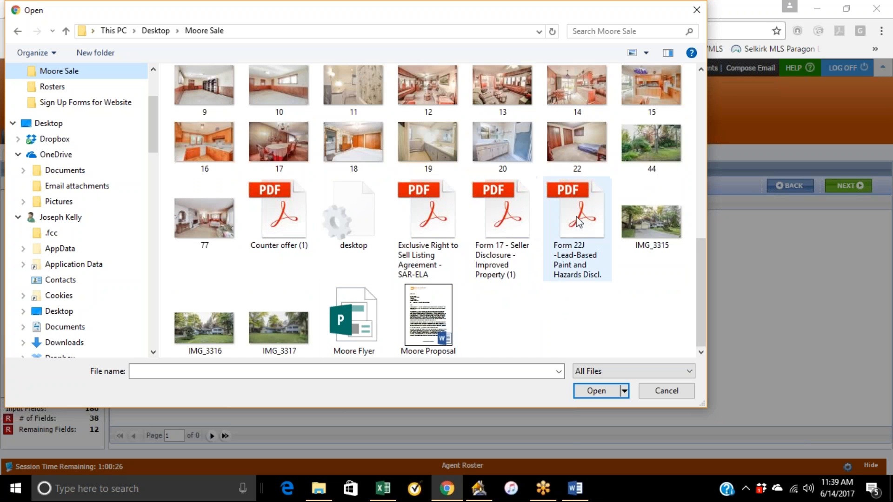
left_click(514, 230)
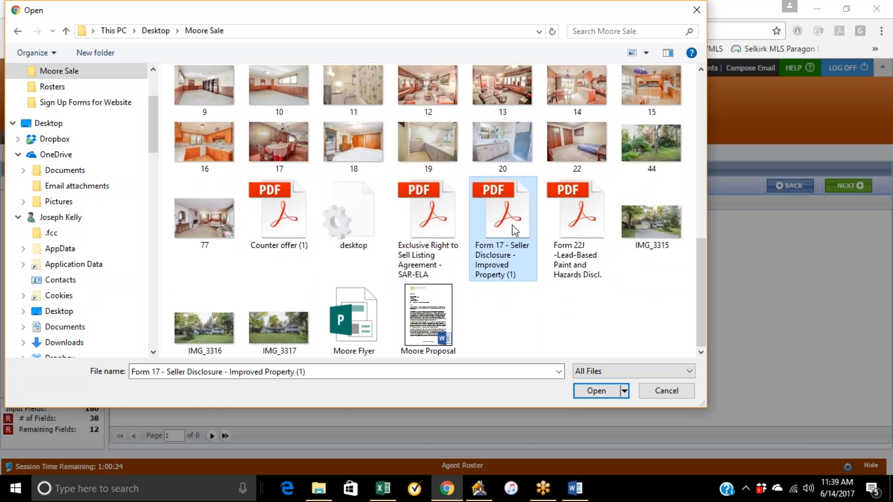
left_click(568, 257)
left_click(538, 247)
left_click(599, 391)
Shorten the document description to Seller Discl and save the document.
left_click(489, 216)
key("BackSpace")
key("BackSpace")
key("BackSpace")
key("BackSpace")
key("BackSpace")
key("BackSpace")
key("BackSpace")
key("BackSpace")
key("BackSpace")
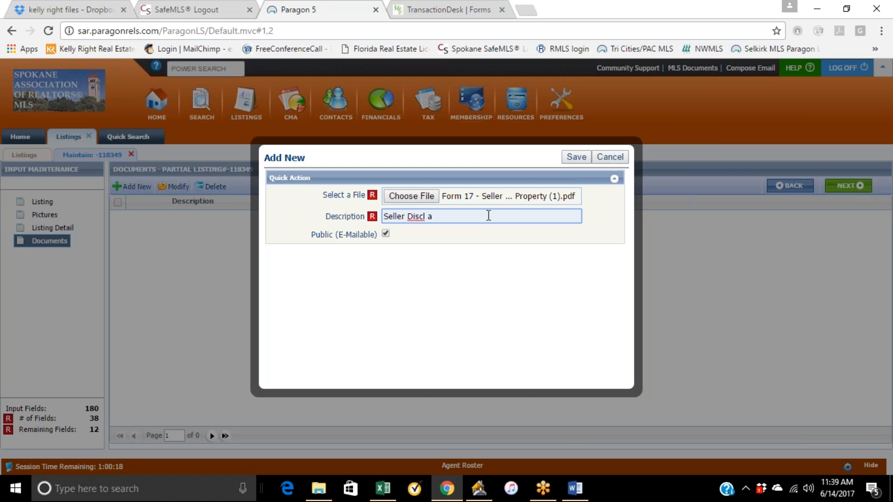
left_click(576, 158)
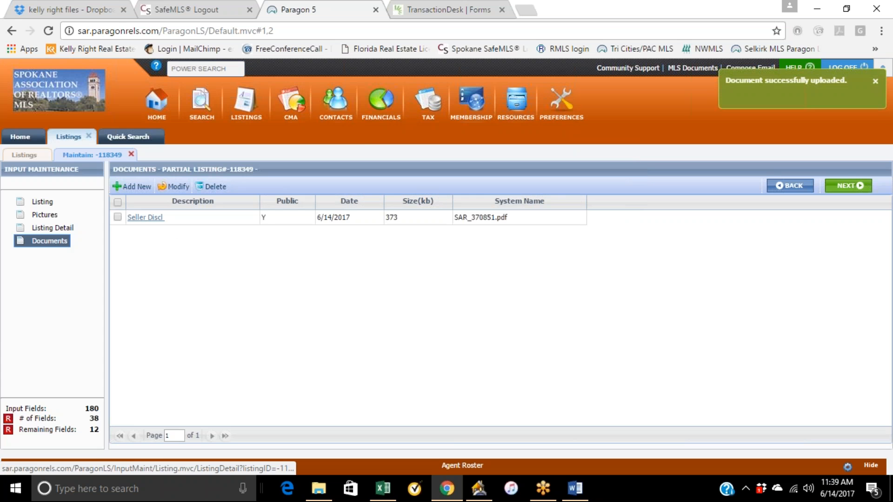
Add a new document to the listing and select the file Form 22J -Lead-Based Paint and Hazards Discl. from the Moore Sale folder.
left_click(133, 187)
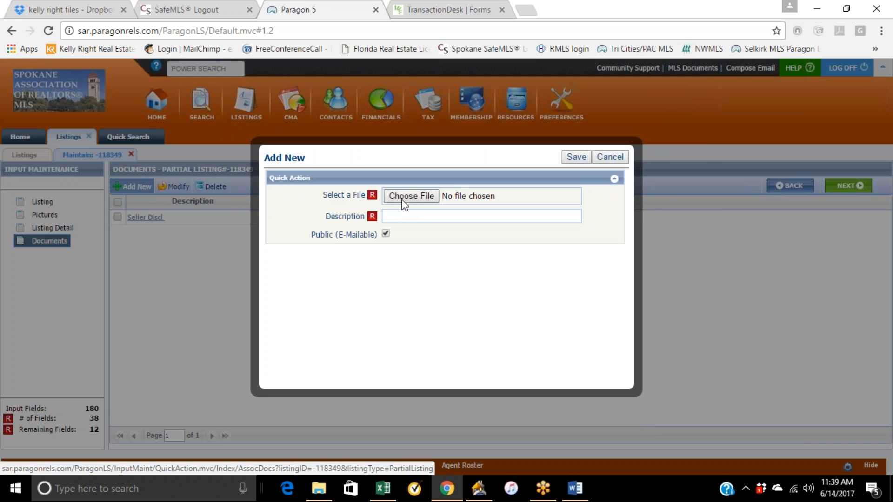
left_click(403, 197)
scroll(516, 307, "down", 10)
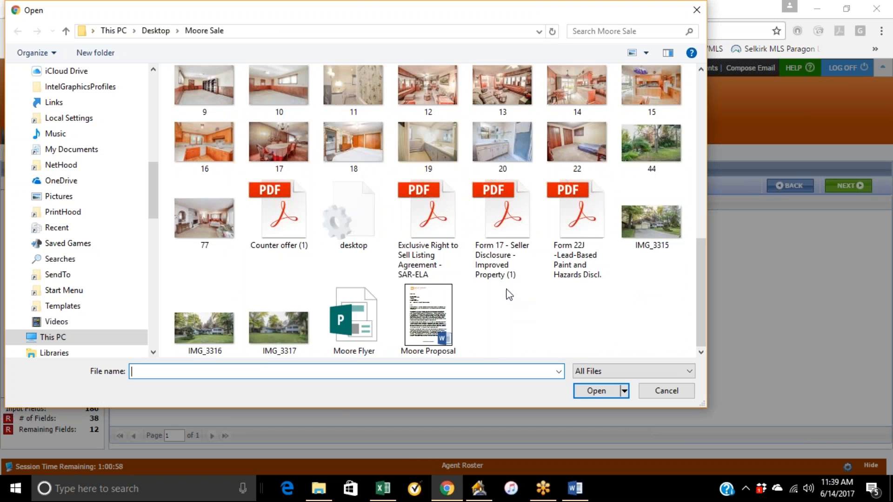
left_click(581, 226)
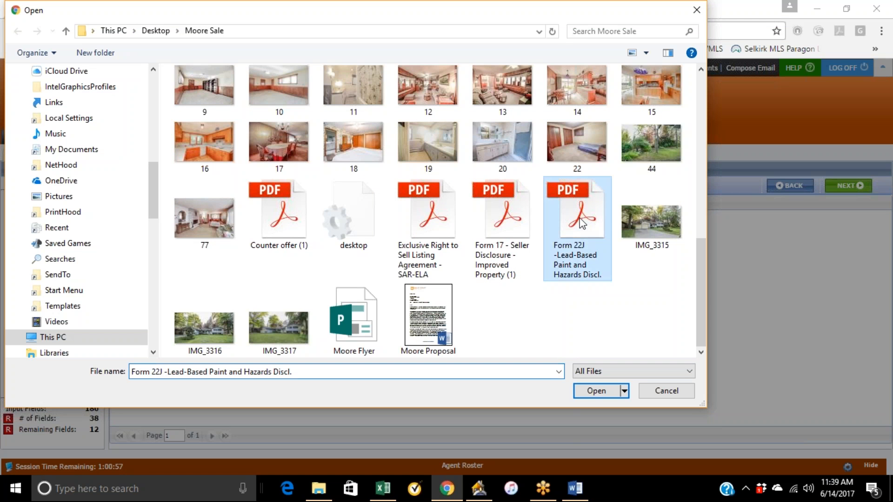
left_click(591, 390)
Enter lead paint as the document description and save the document.
left_click(412, 216)
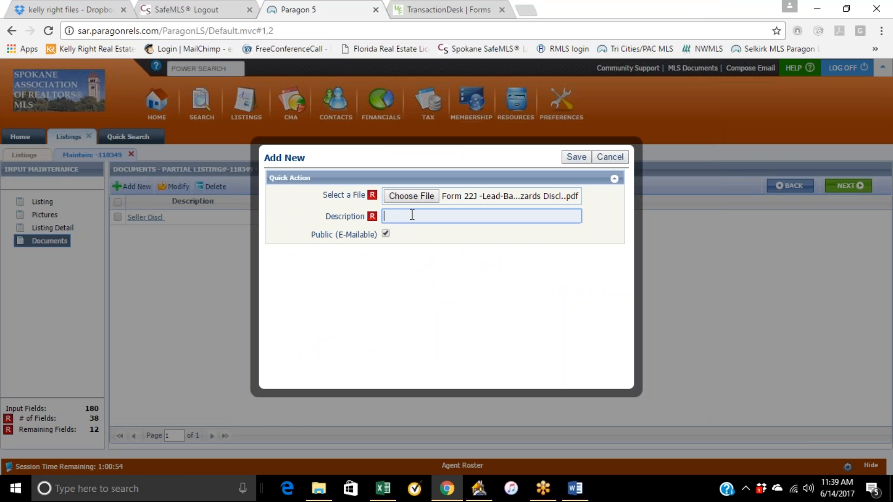
type("lead paint")
left_click(580, 158)
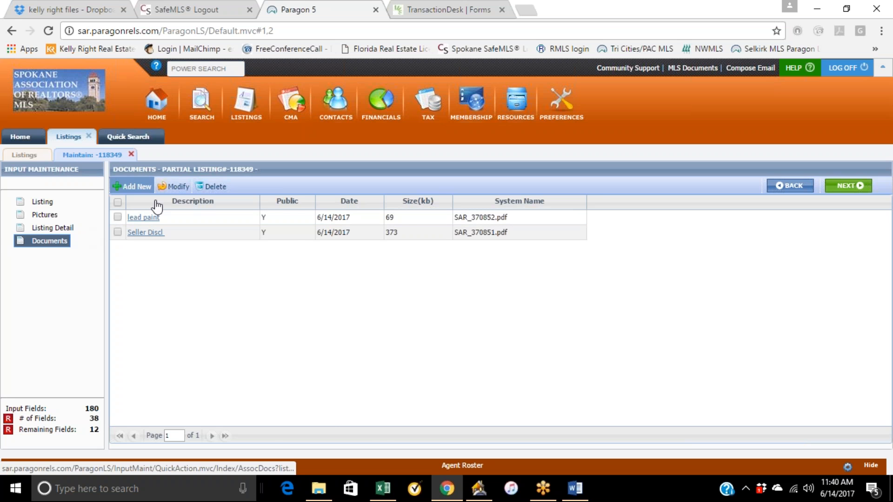
Return to the listing form and save it as a partial listing, continuing input.
left_click(59, 201)
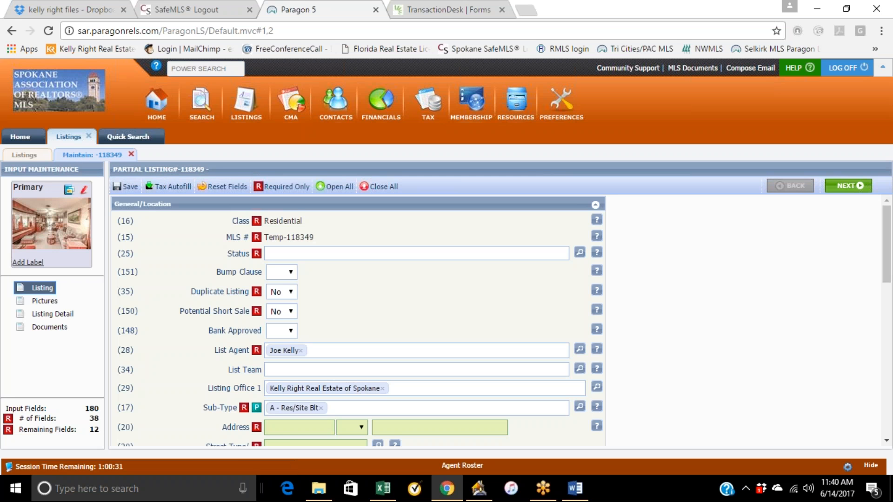
mouse_move(146, 190)
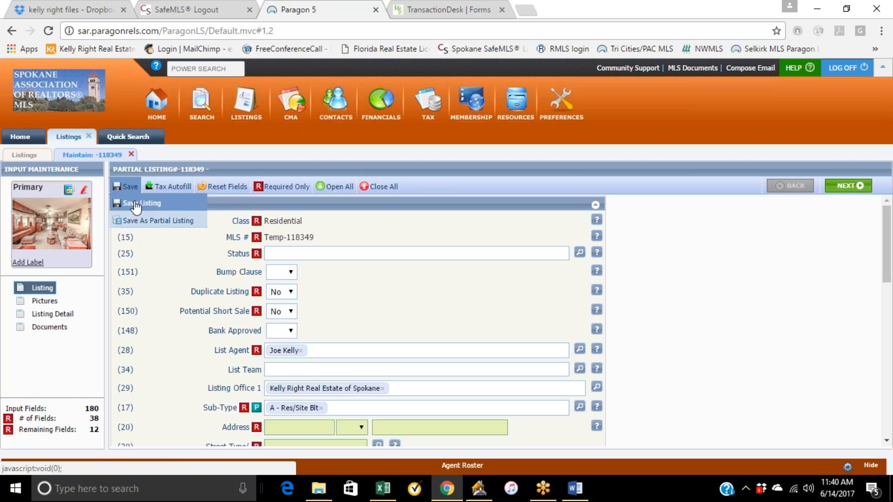
left_click(140, 221)
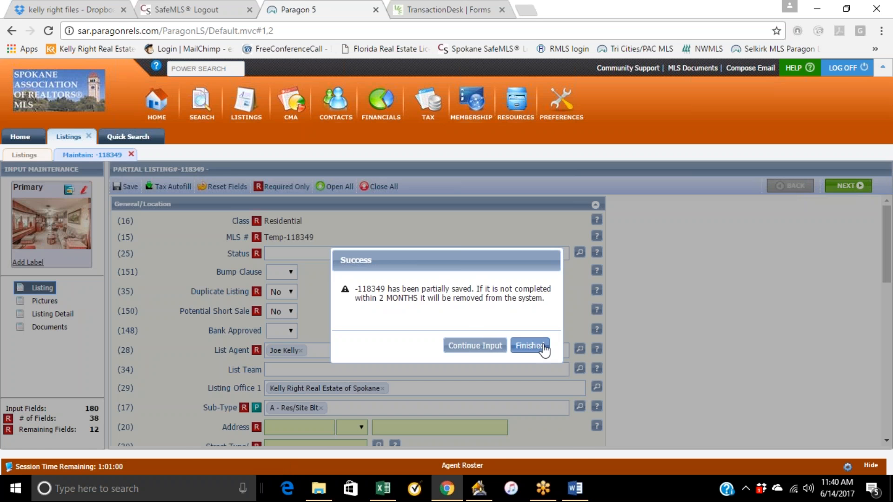
left_click(506, 346)
Review the listing's pictures, documents and listing detail pages.
left_click(45, 301)
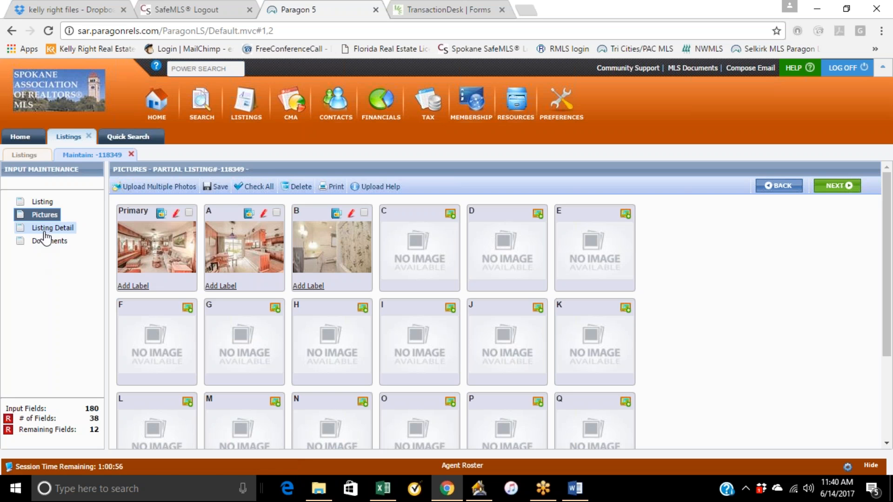
left_click(50, 242)
left_click(152, 233)
left_click(41, 204)
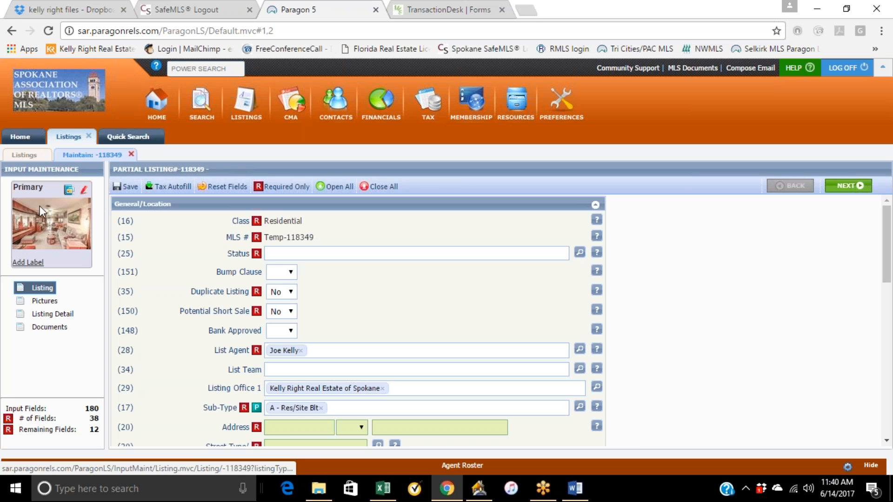
left_click(51, 314)
scroll(455, 310, "down", 5)
scroll(455, 309, "down", 2)
scroll(454, 309, "up", 8)
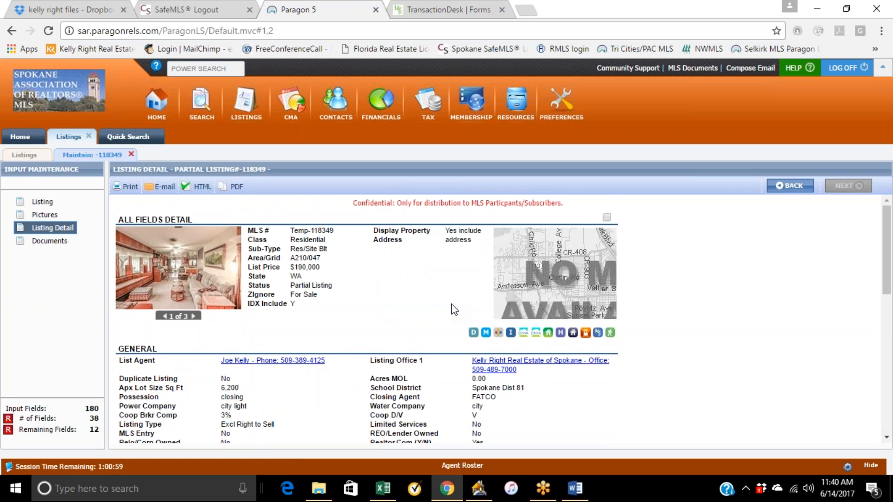
left_click(43, 202)
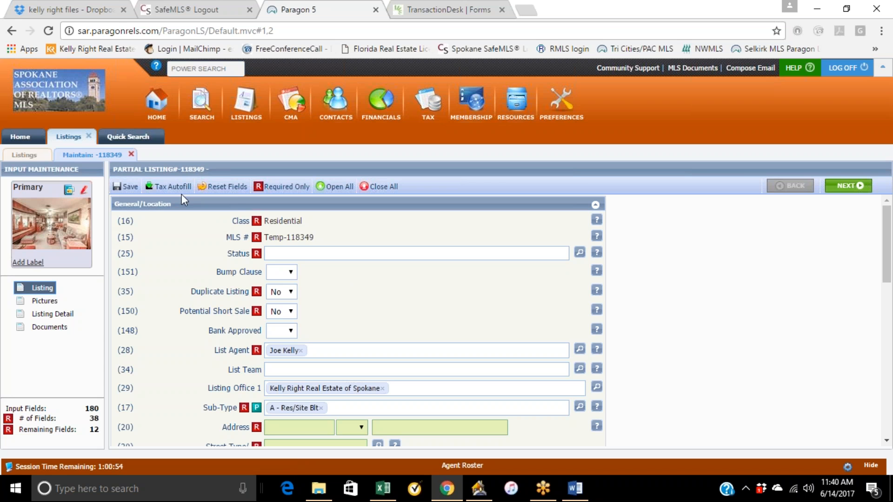
Try saving as a full listing and review the reported errors and warnings by jumping to each flagged field.
mouse_move(134, 190)
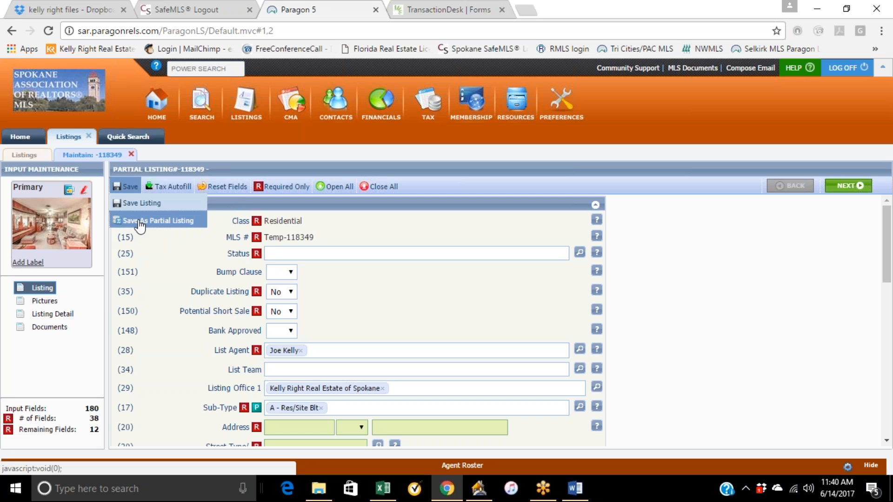
left_click(137, 204)
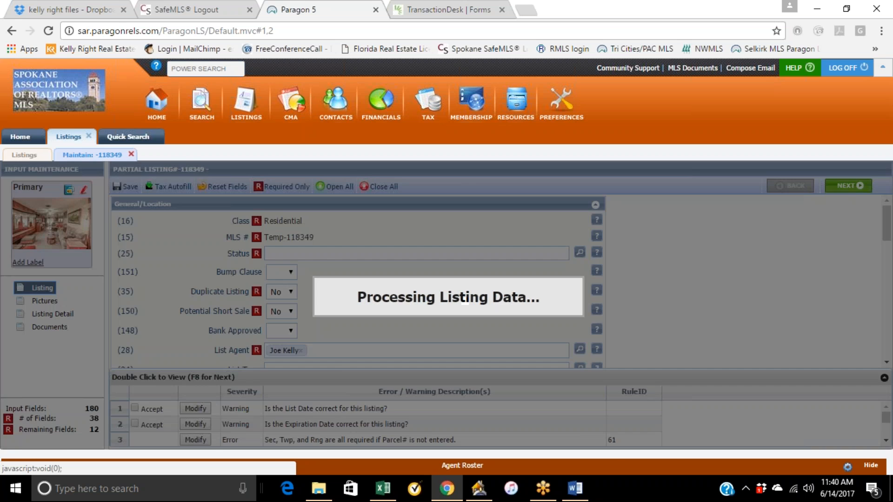
scroll(292, 281, "down", 2)
scroll(292, 282, "down", 1)
scroll(199, 426, "down", 5)
scroll(204, 431, "up", 5)
left_click(201, 424)
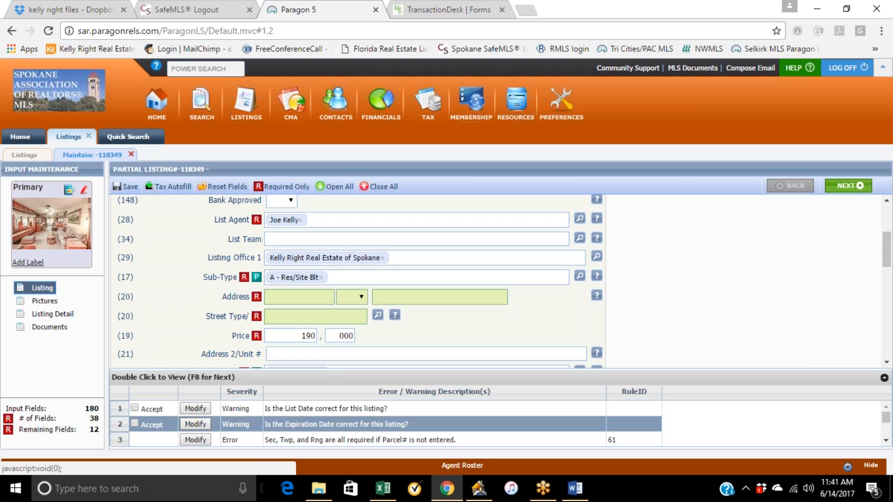
left_click(201, 425)
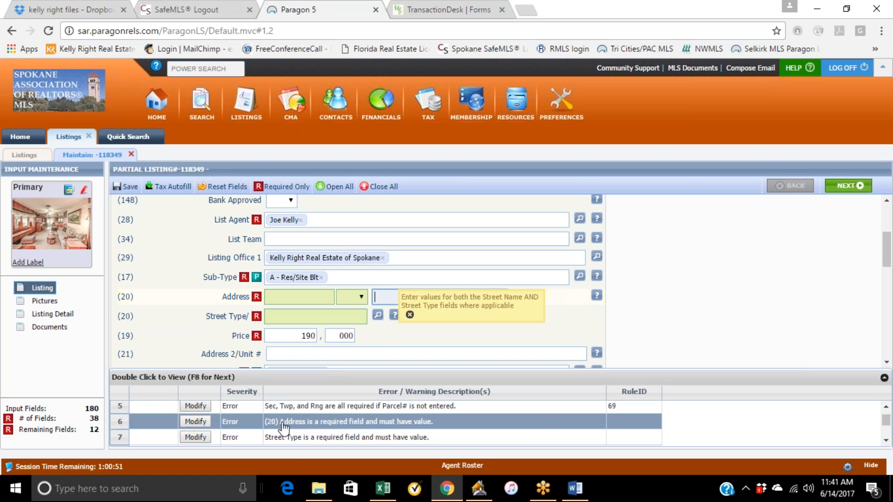
left_click(200, 406)
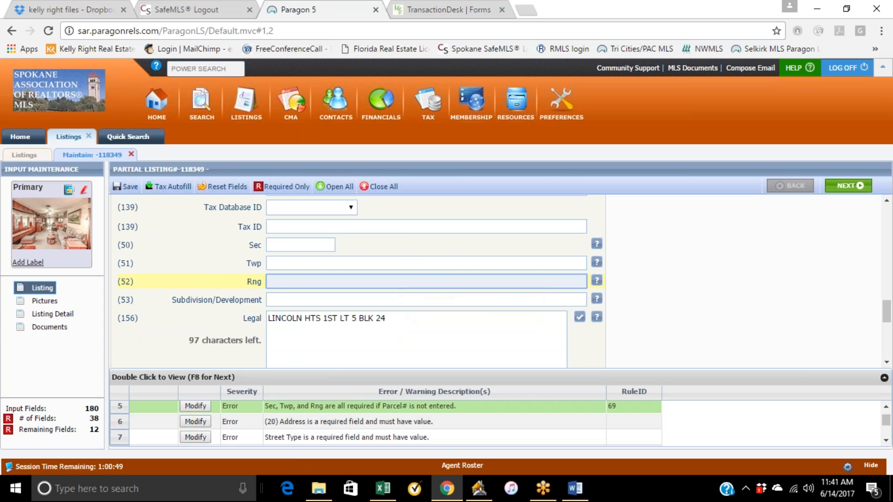
left_click(195, 438)
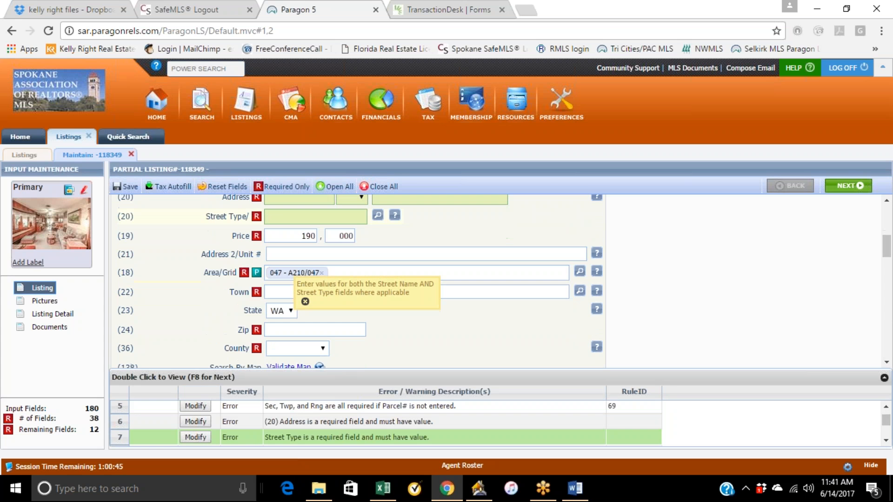
scroll(257, 409, "down", 4)
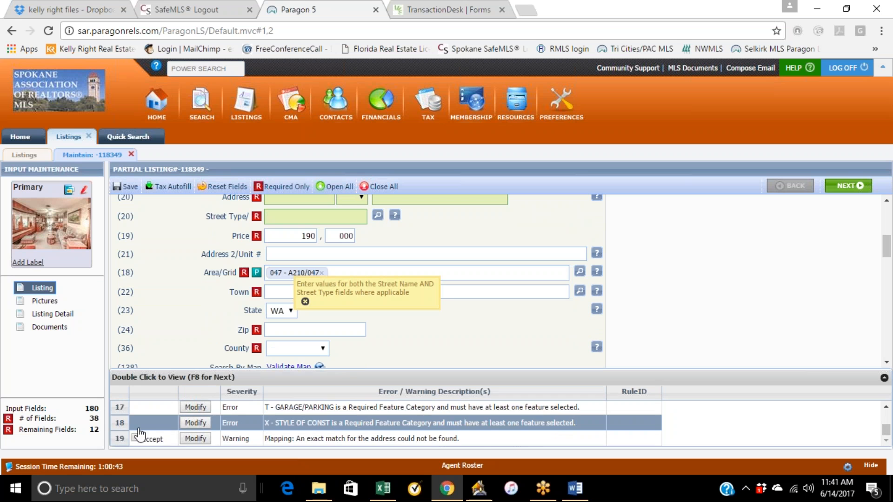
left_click(196, 424)
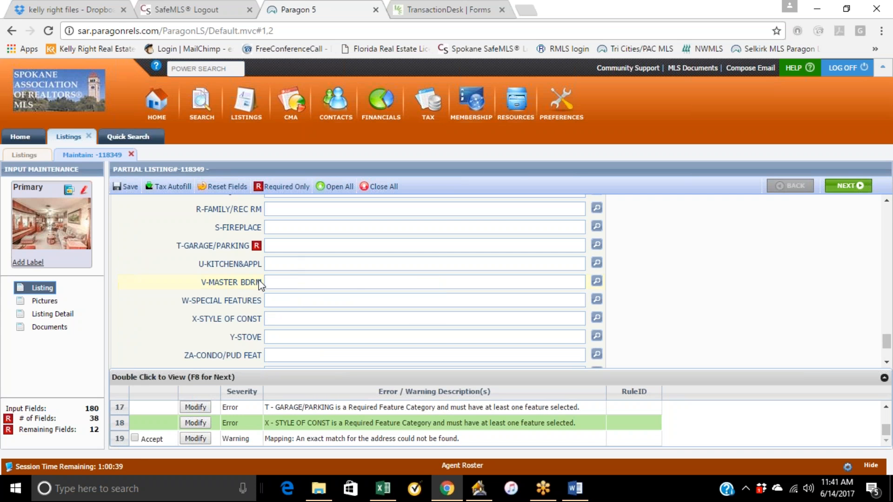
Save the listing as a partial listing again and finish, returning to the partial listings list.
scroll(181, 414, "up", 6)
mouse_move(126, 187)
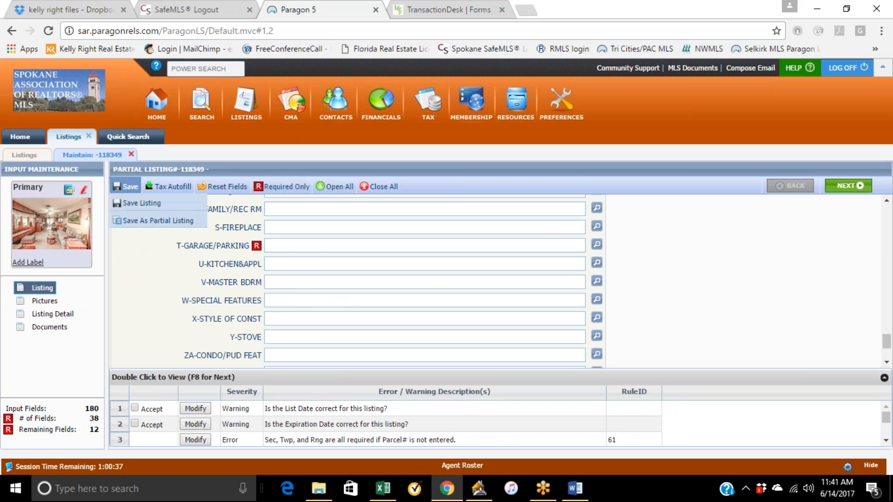
left_click(132, 204)
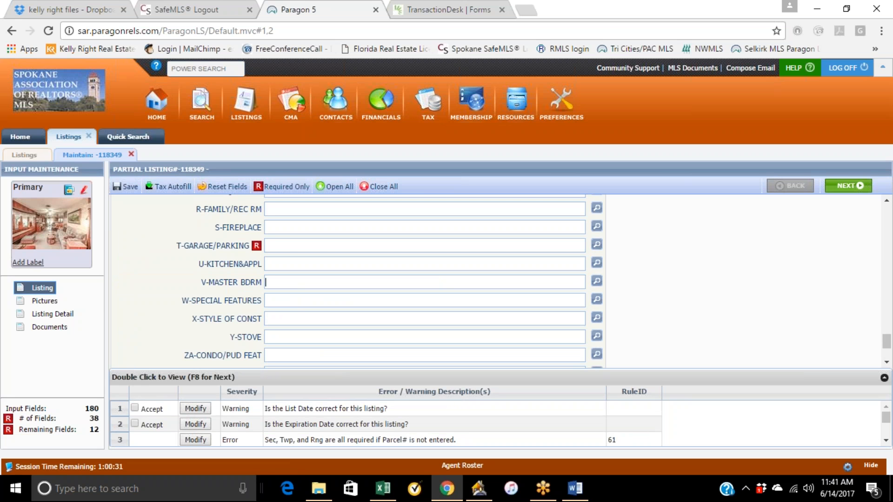
mouse_move(130, 193)
left_click(144, 220)
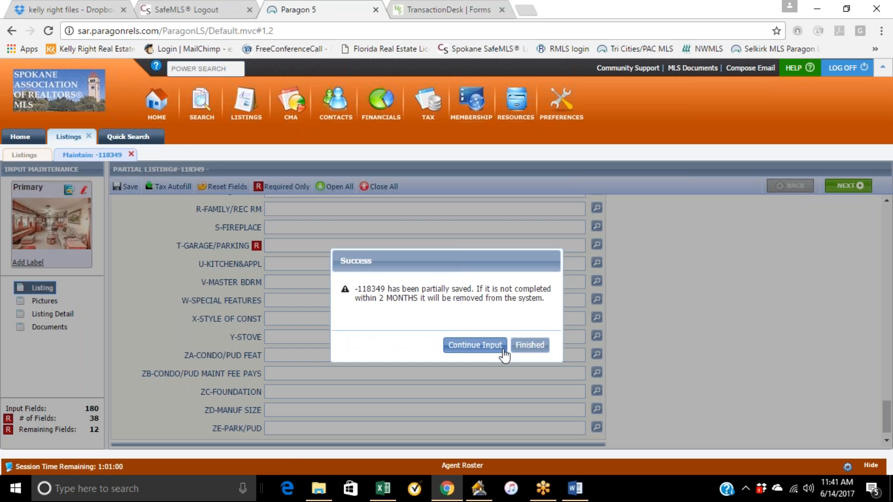
left_click(529, 346)
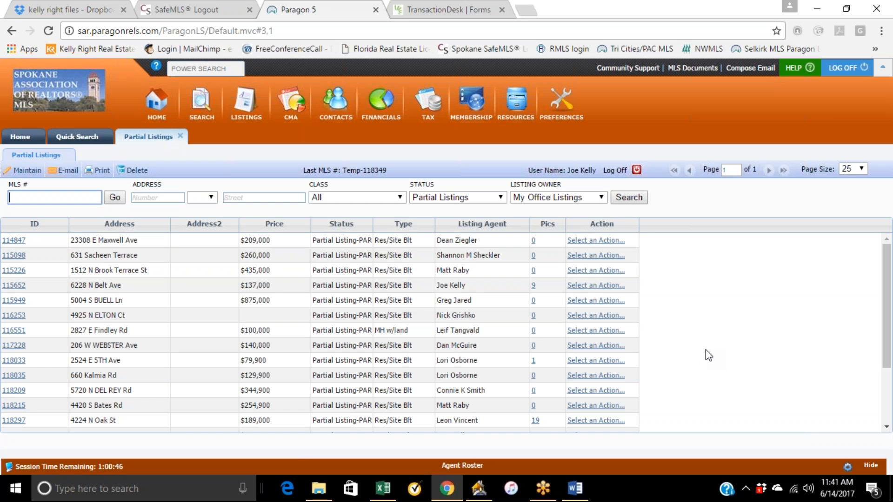
Consult the FUSE Training Agenda document in Word and return to the browser.
left_click(812, 9)
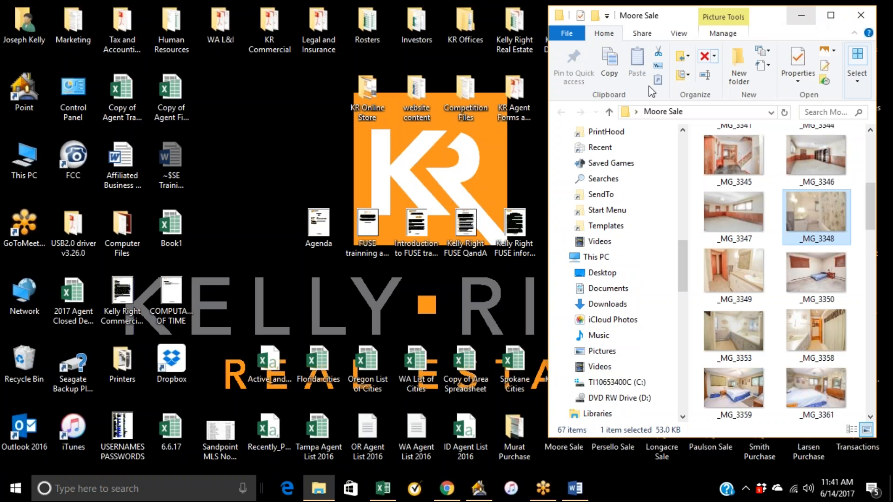
left_click(575, 489)
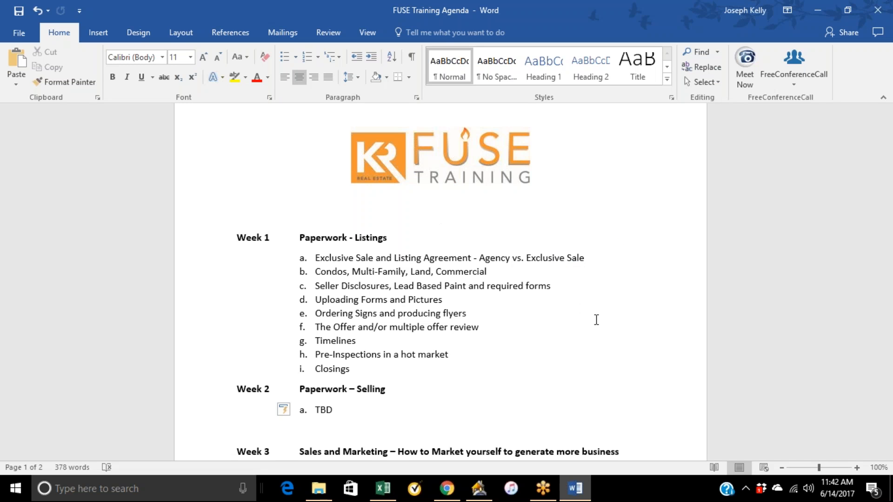
left_click(541, 15)
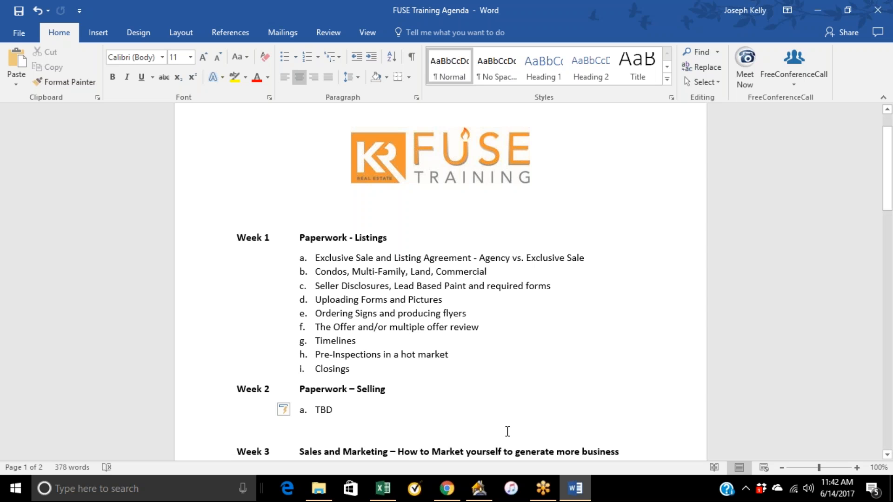
left_click(447, 489)
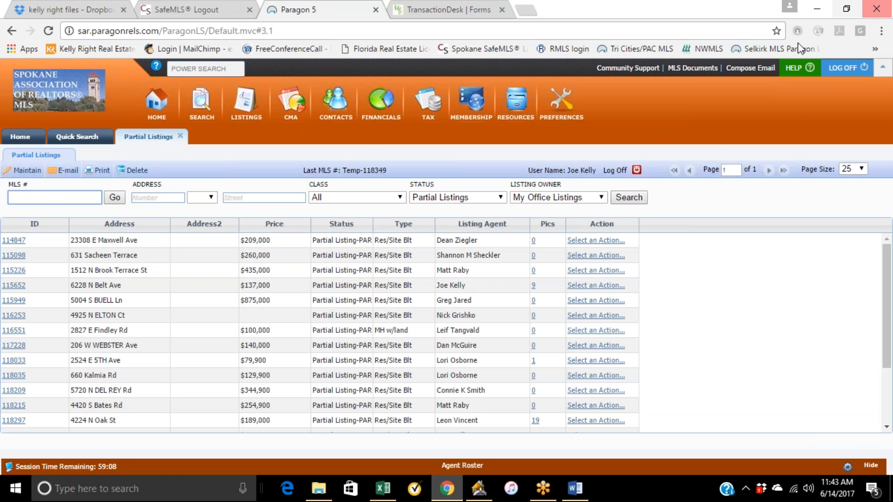
left_click(819, 8)
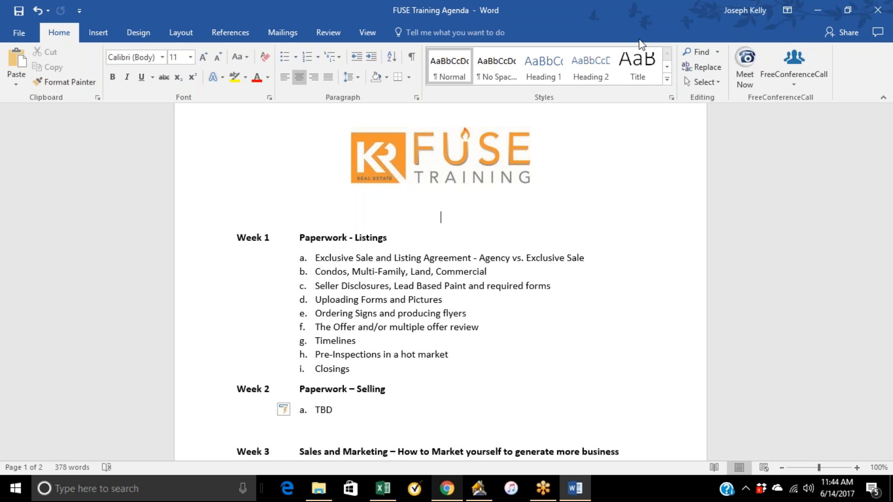
left_click(447, 488)
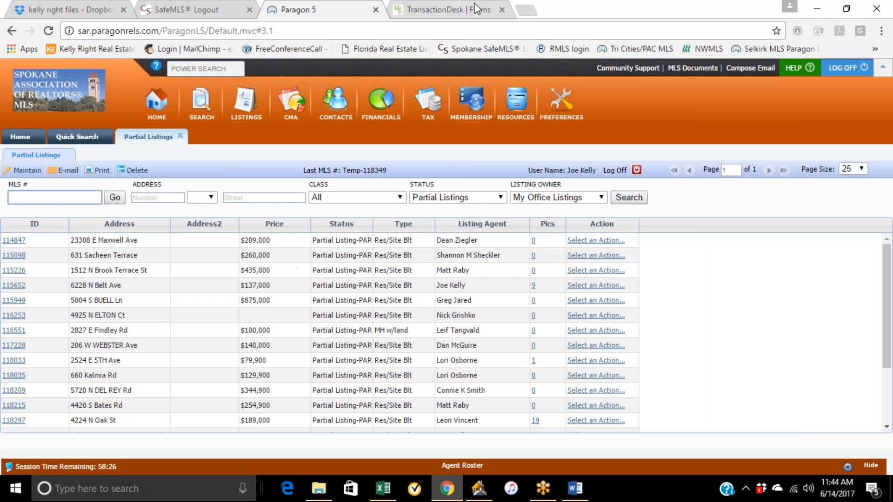
Open a new browser tab and search Google for tri cities sign placement.
left_click(528, 9)
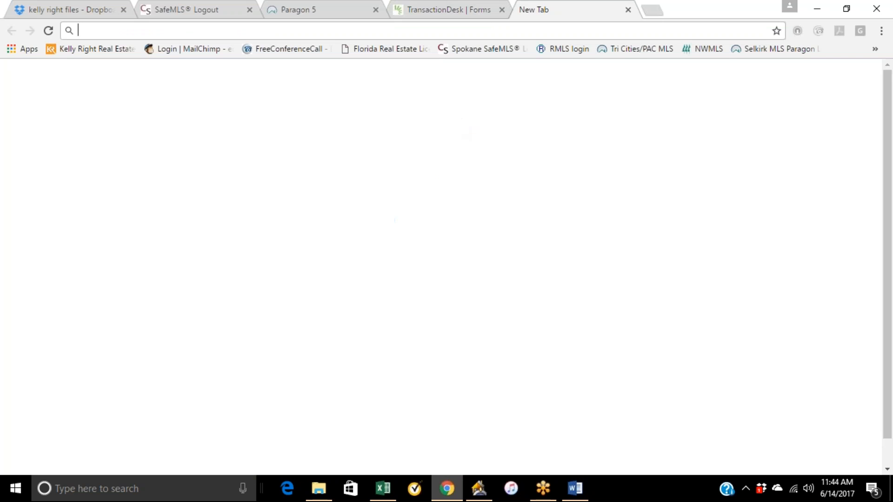
left_click(385, 251)
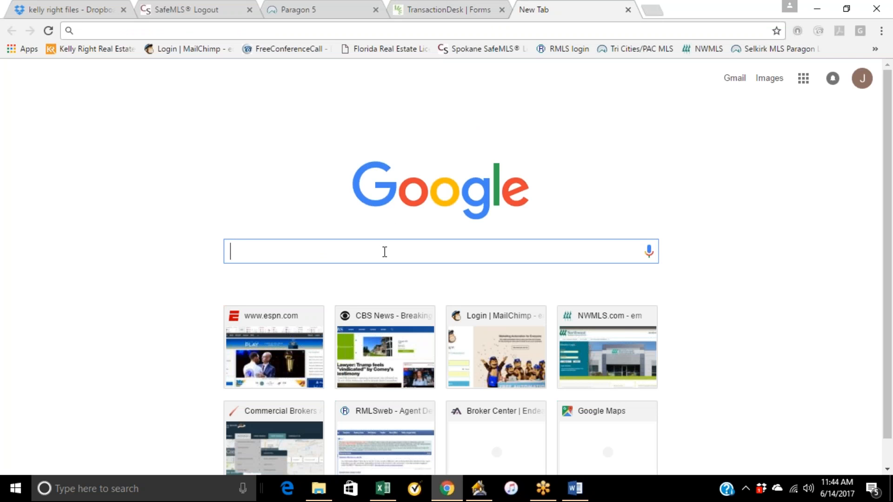
type("tri cities si")
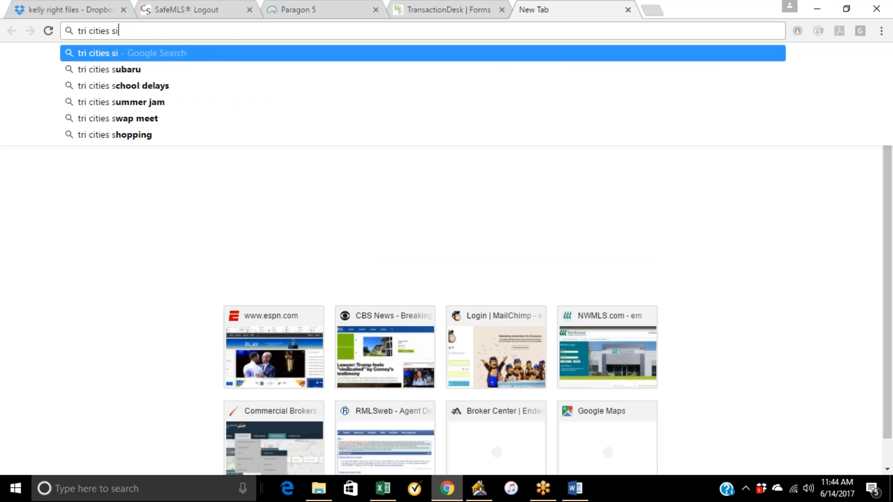
type("gn placement")
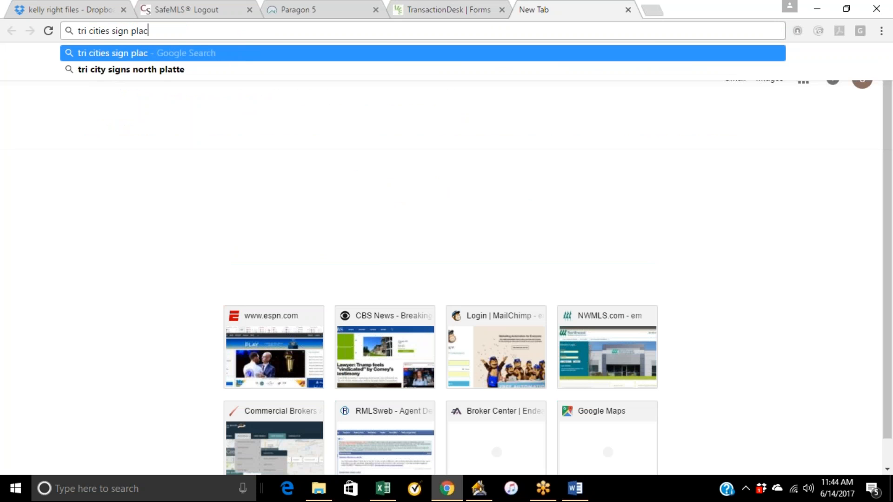
key("Return")
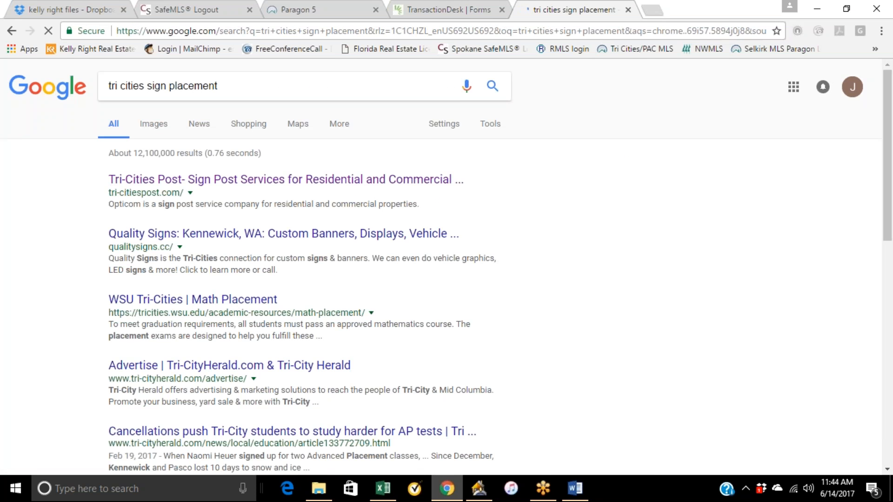
Open the Tri-Cities Post sign post services result and browse its homepage slideshow.
left_click(232, 181)
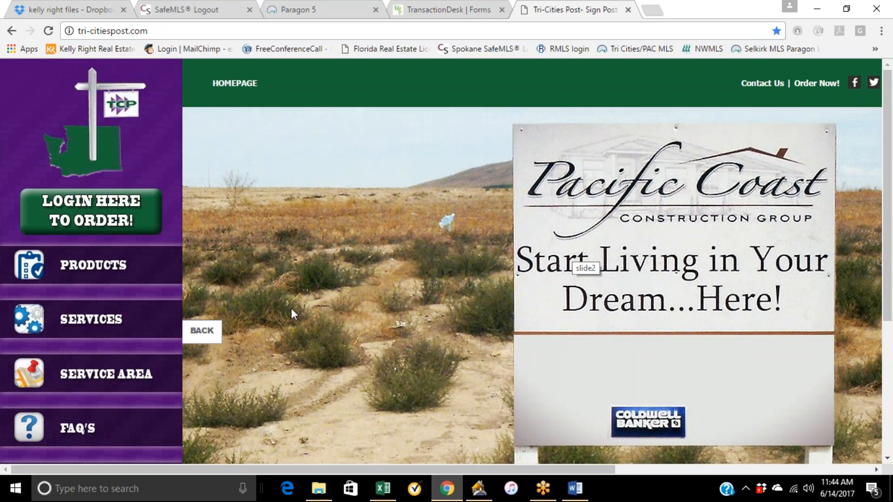
left_click(206, 338)
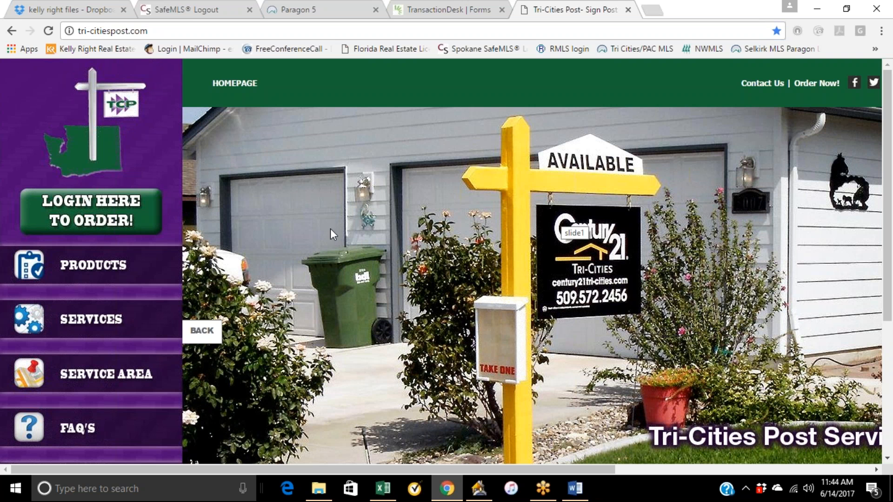
Search Google for spokane cres and scroll through the results.
left_click(156, 31)
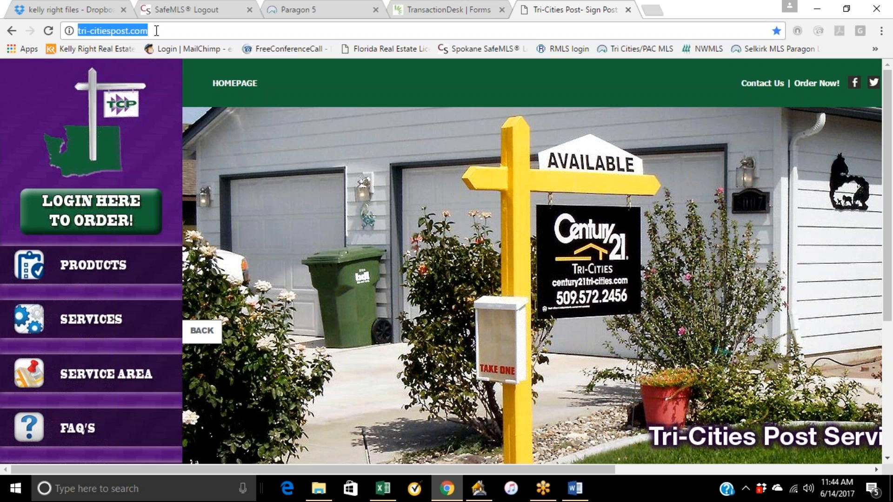
type("spokane")
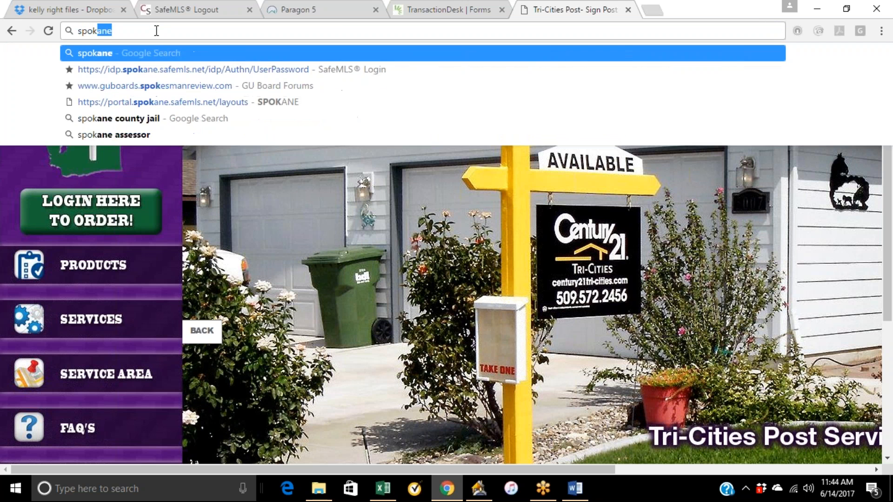
type(" cres")
key("Return")
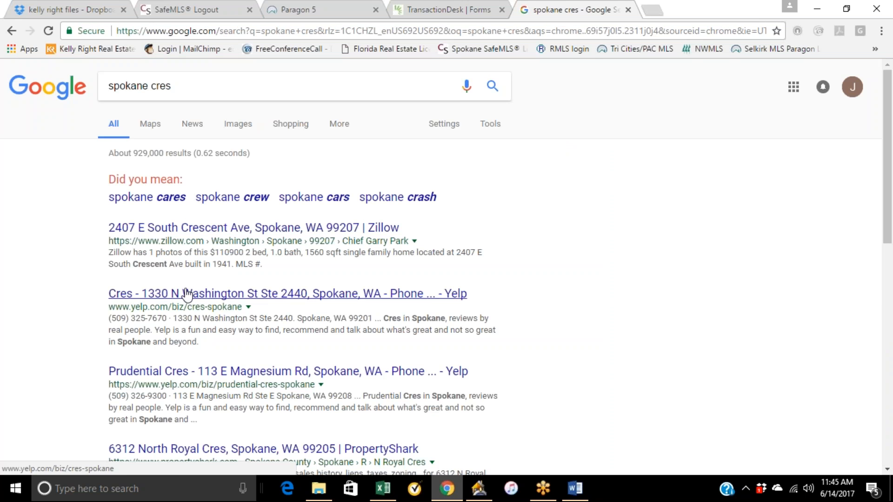
scroll(303, 279, "down", 10)
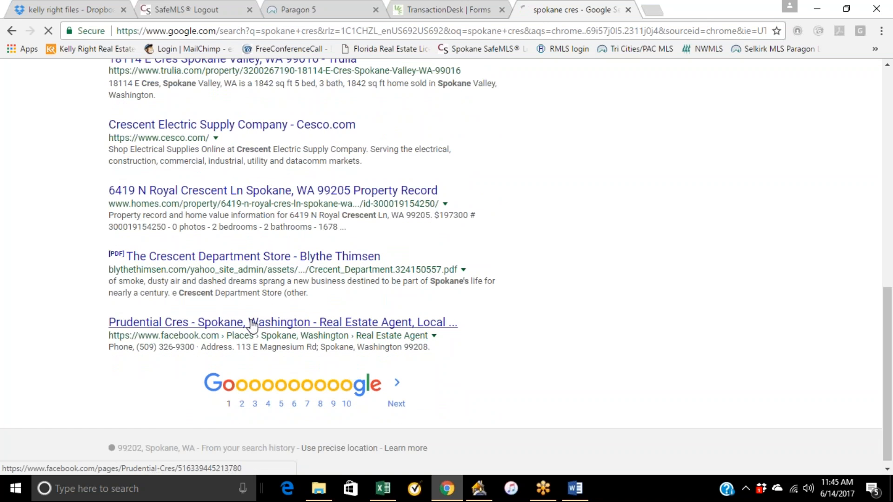
scroll(252, 324, "up", 10)
Replace the query and search Google for spokane complete real estate.
left_click(183, 81)
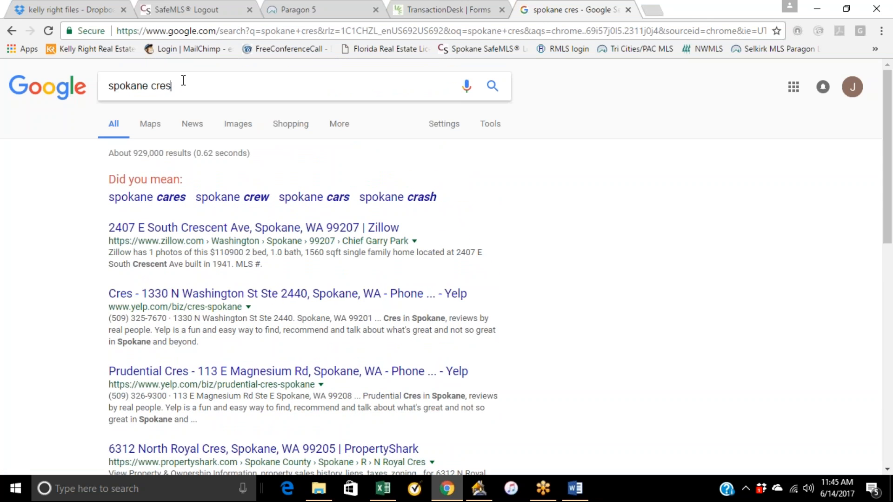
key("BackSpace")
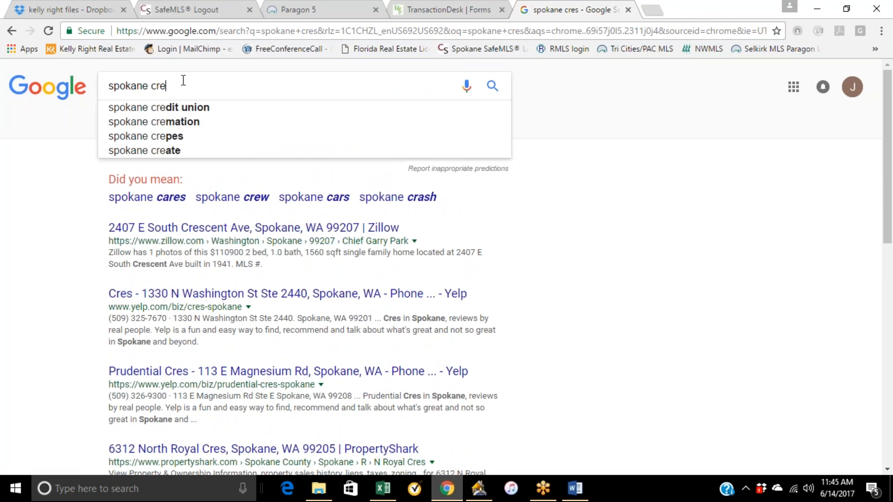
key("BackSpace")
key("BackSpace")
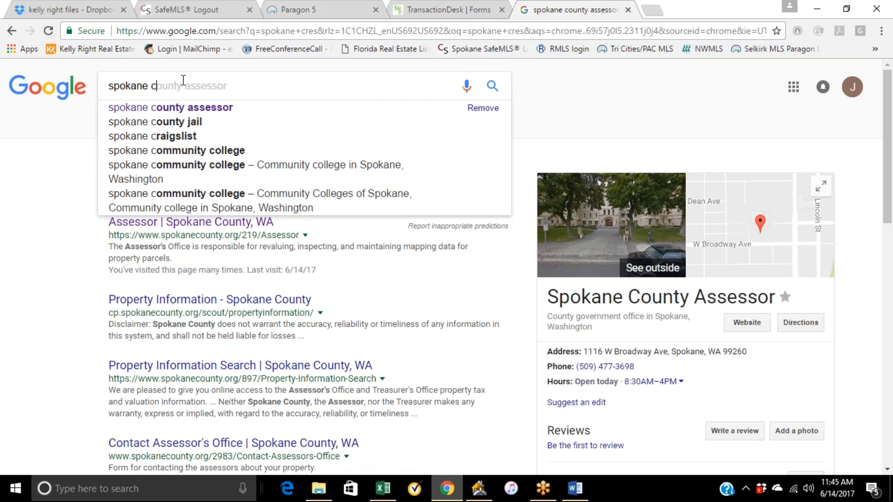
type("ompl")
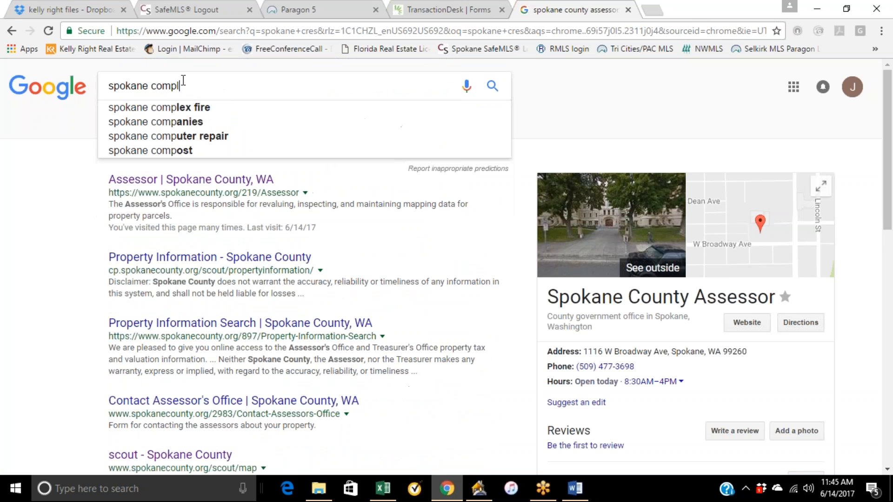
type("ete real e")
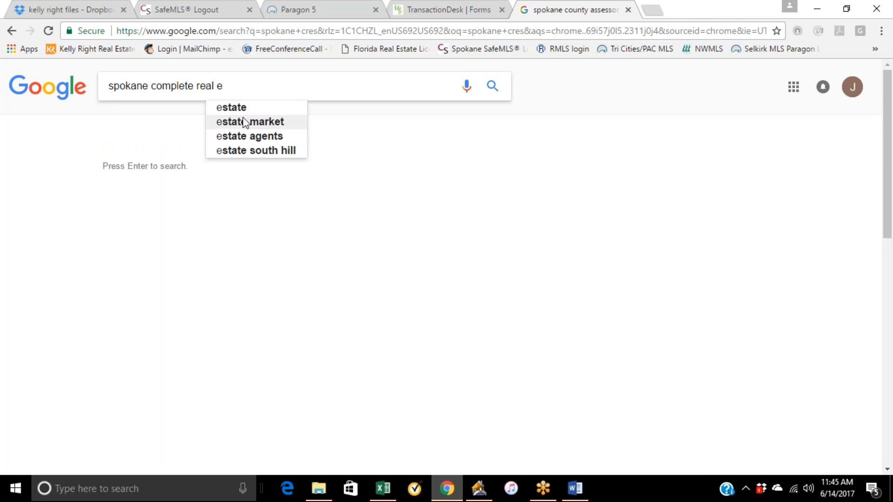
type("state")
key("Return")
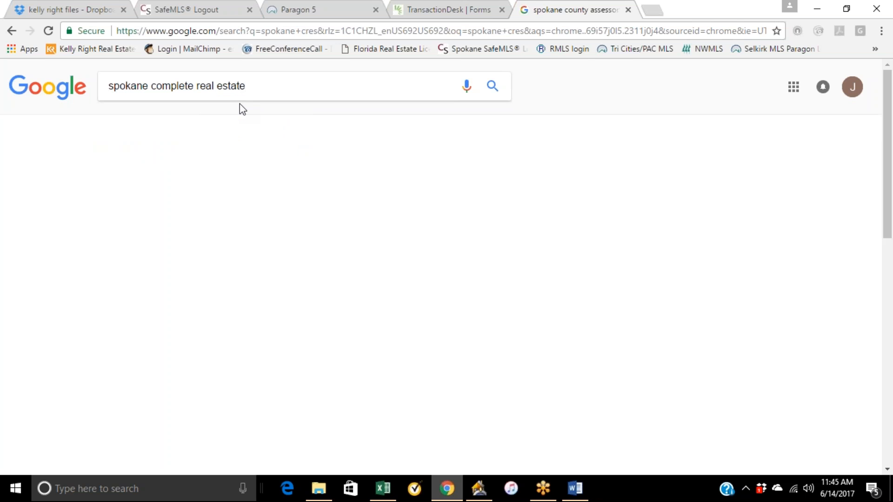
Search Google for spokane complete real estate signs and scroll through the results.
scroll(193, 345, "down", 3)
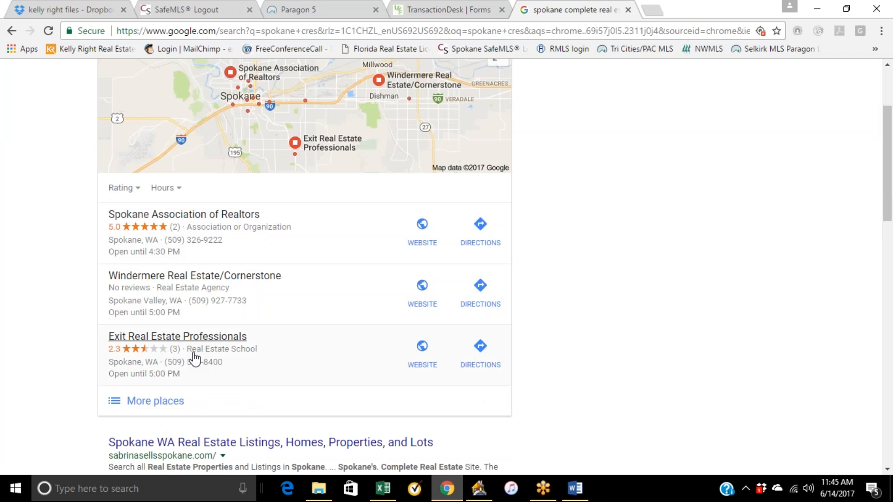
scroll(205, 401, "up", 3)
left_click(261, 86)
type("signs")
key("Return")
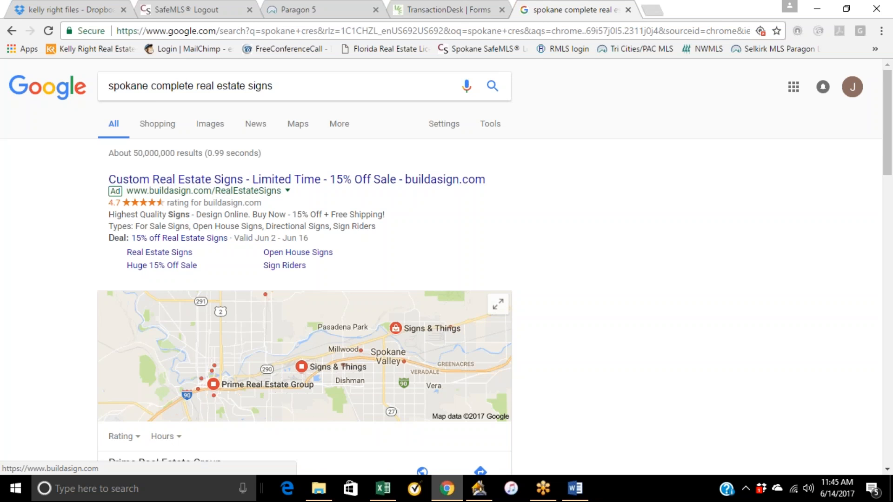
scroll(187, 286, "down", 4)
scroll(187, 286, "down", 6)
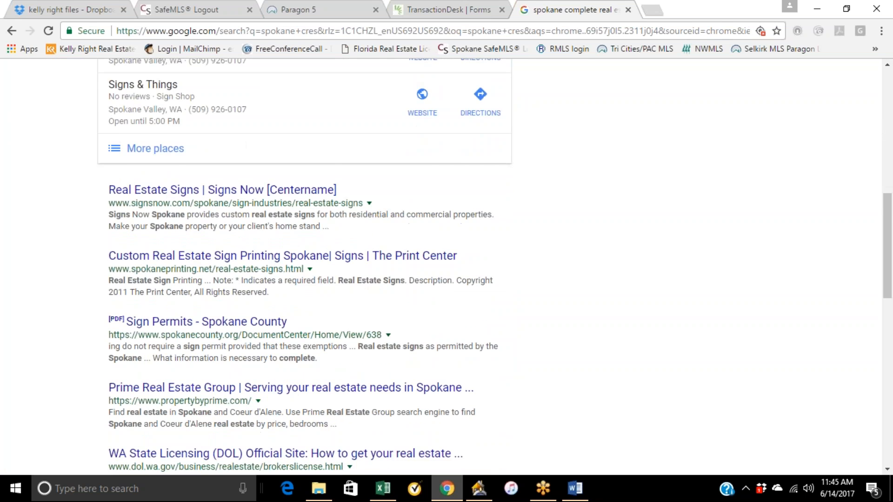
scroll(197, 266, "down", 2)
scroll(279, 279, "up", 12)
Return to the previous results and search Google for lm signs spokane.
left_click(11, 31)
left_click(95, 80)
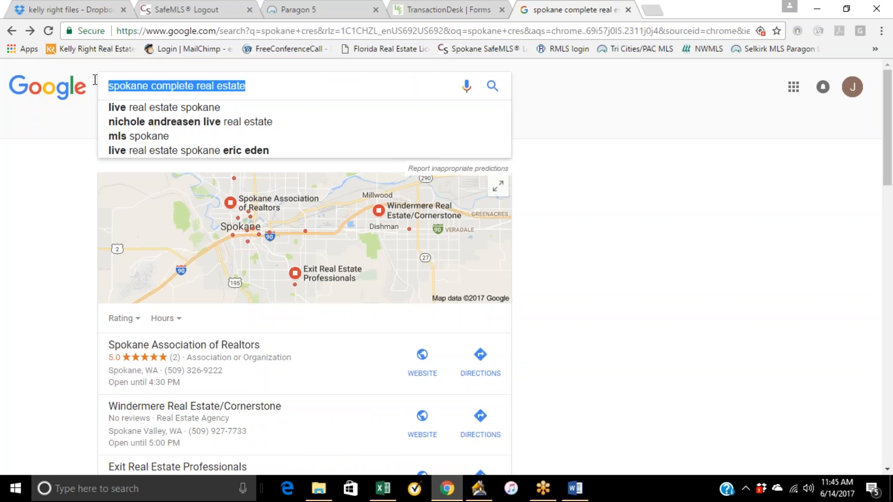
type("l")
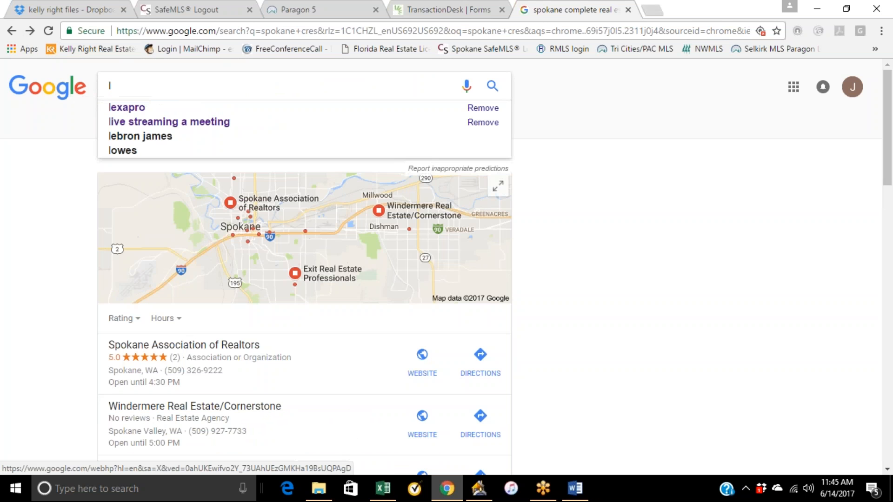
type("m signs spokane")
key("Return")
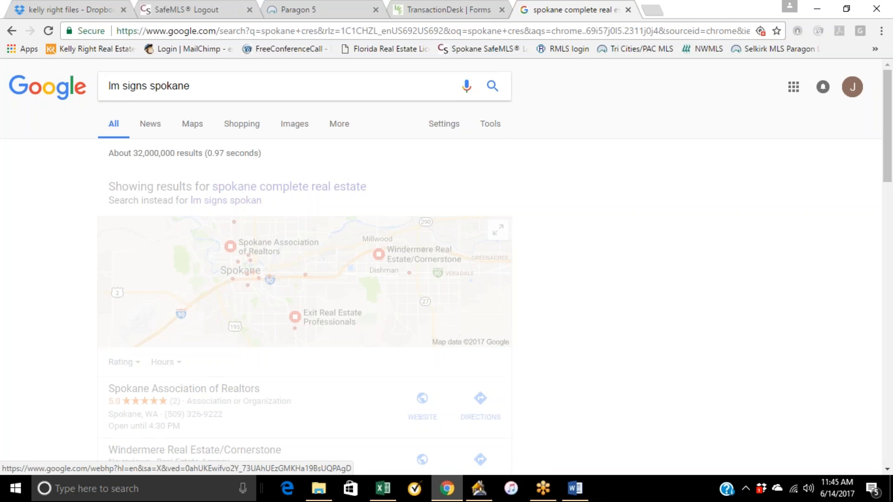
Open the L&M Sign Company site and its Pricing page, scrolling to the explanation of fees.
left_click(149, 180)
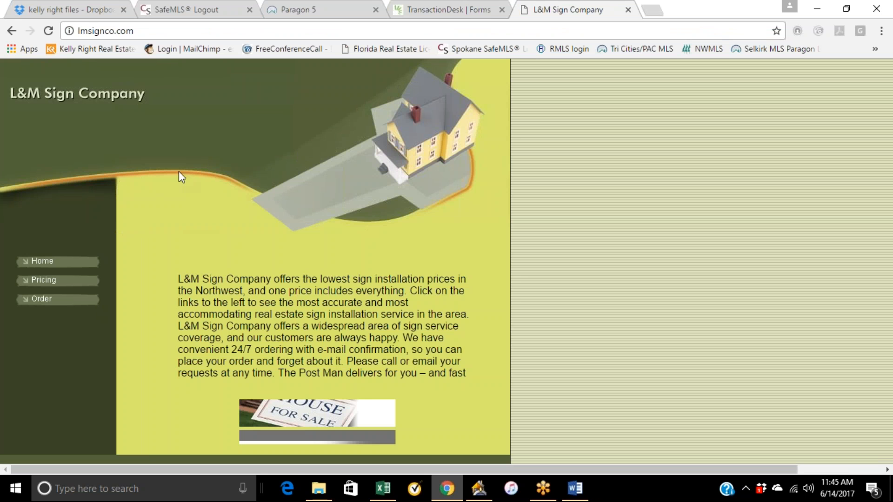
left_click(46, 282)
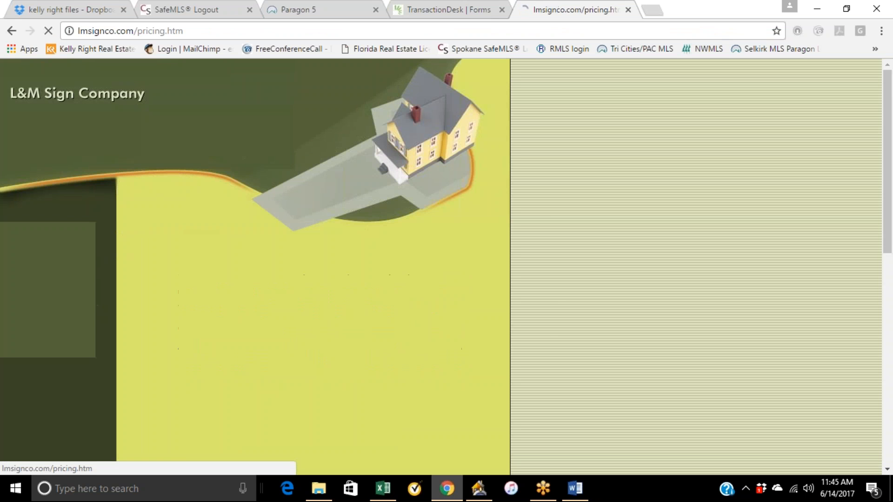
scroll(283, 363, "down", 2)
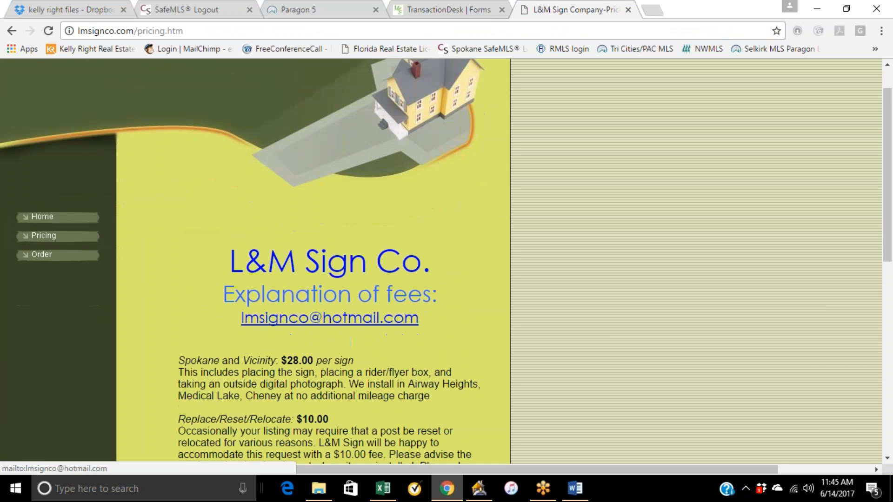
scroll(312, 351, "down", 1)
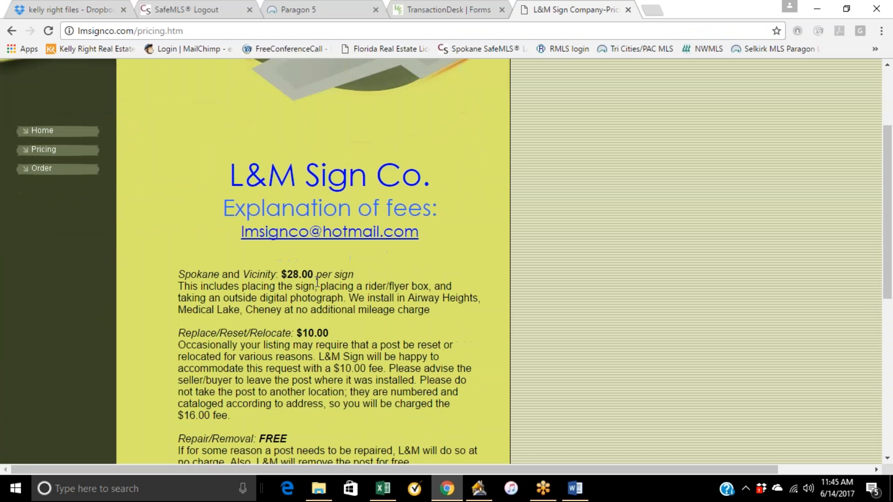
Start a new e-mail message to the sign company's address from its link, then minimize the message.
left_click(330, 233)
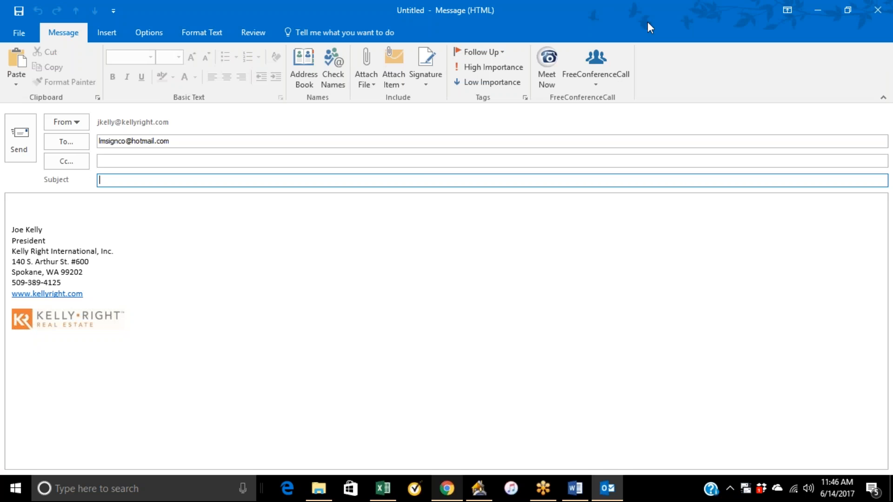
left_click(817, 10)
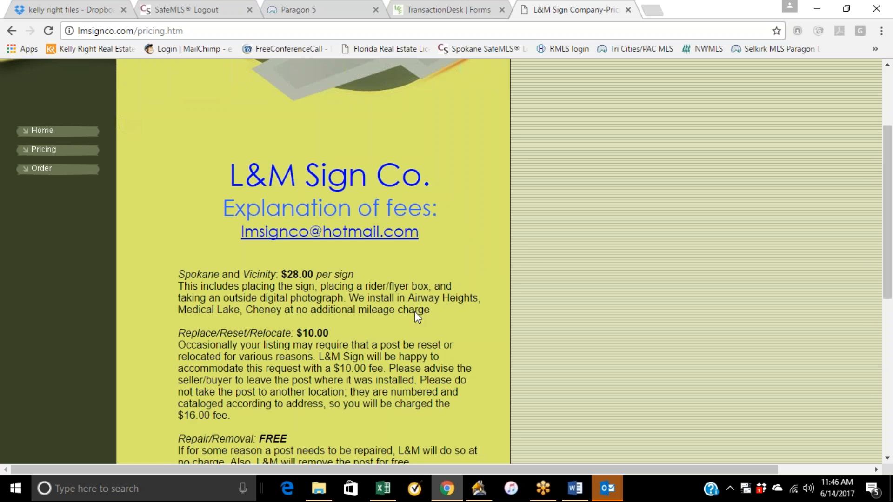
Scroll through L&M's fee list and dismiss the Outlook reminder.
scroll(406, 266, "down", 3)
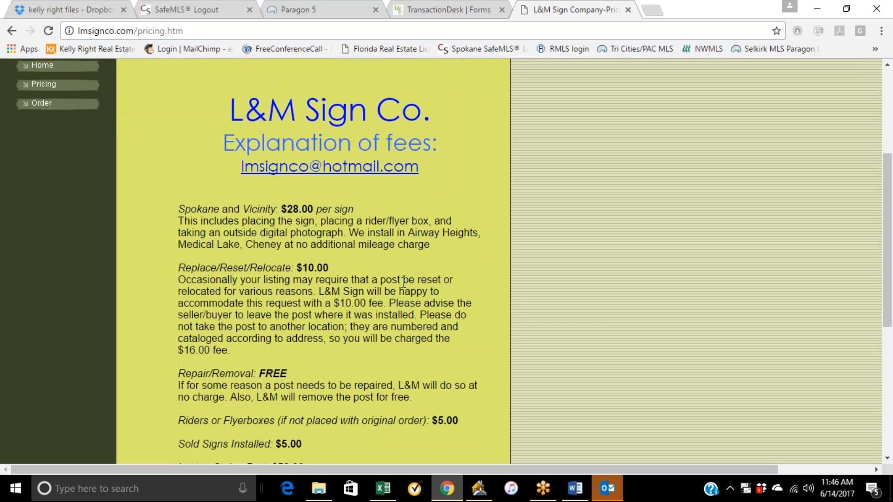
scroll(404, 283, "down", 3)
scroll(404, 282, "up", 6)
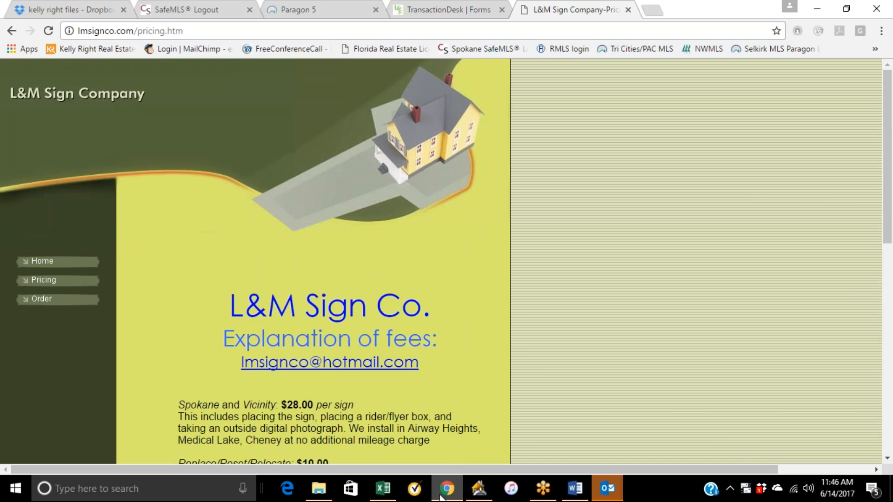
mouse_move(613, 489)
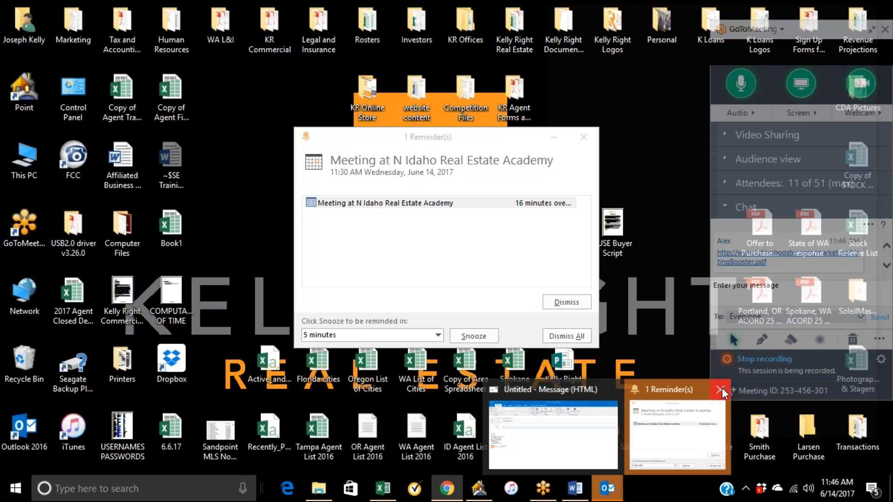
left_click(722, 386)
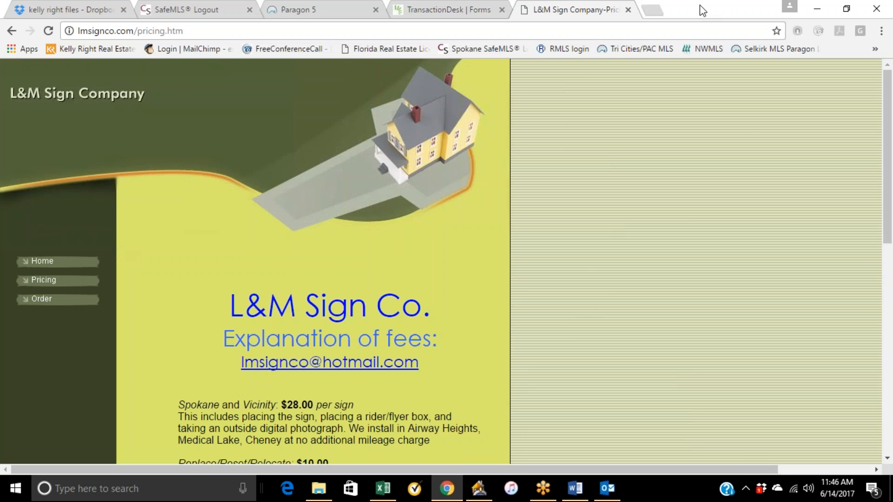
left_click(815, 8)
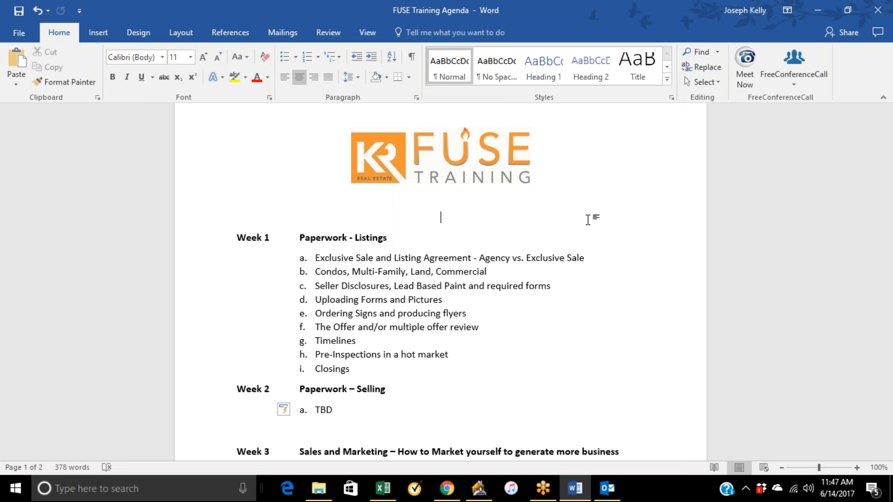
left_click(809, 13)
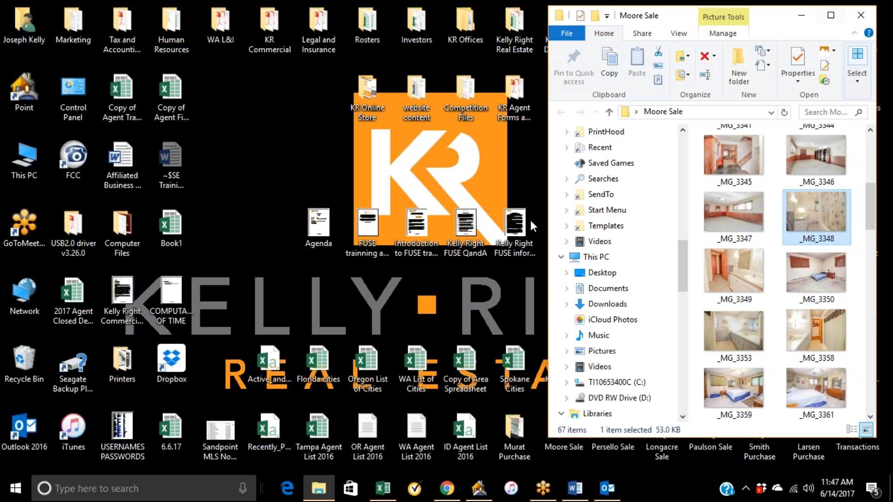
left_click_drag(549, 325, 615, 312)
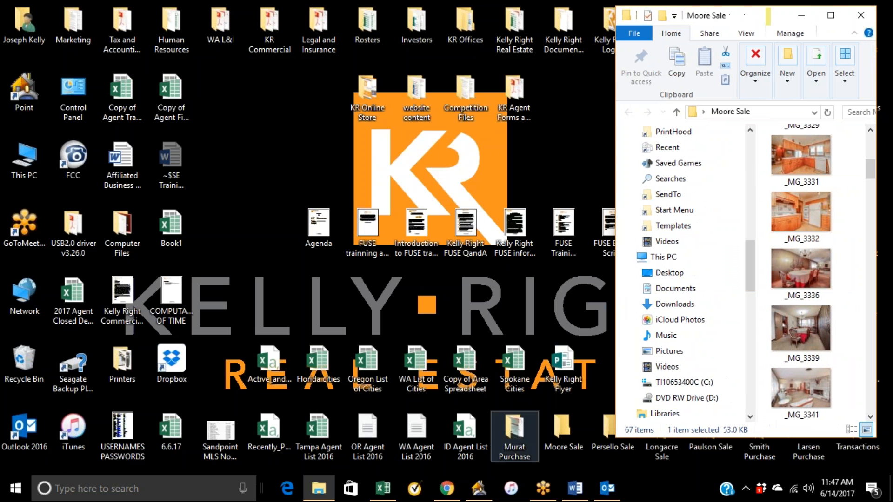
left_click(567, 379)
double_click(566, 374)
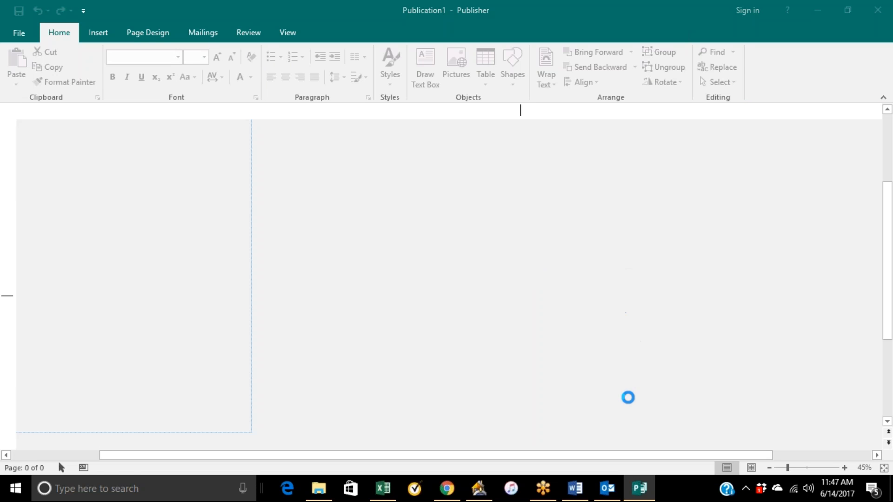
Zoom the flyer to about 98% and view its address header and photos.
left_click(535, 338)
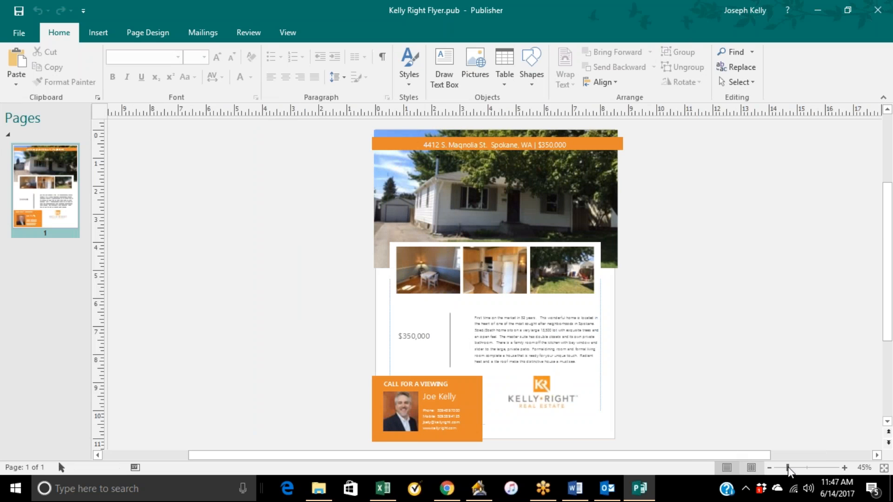
left_click(808, 468)
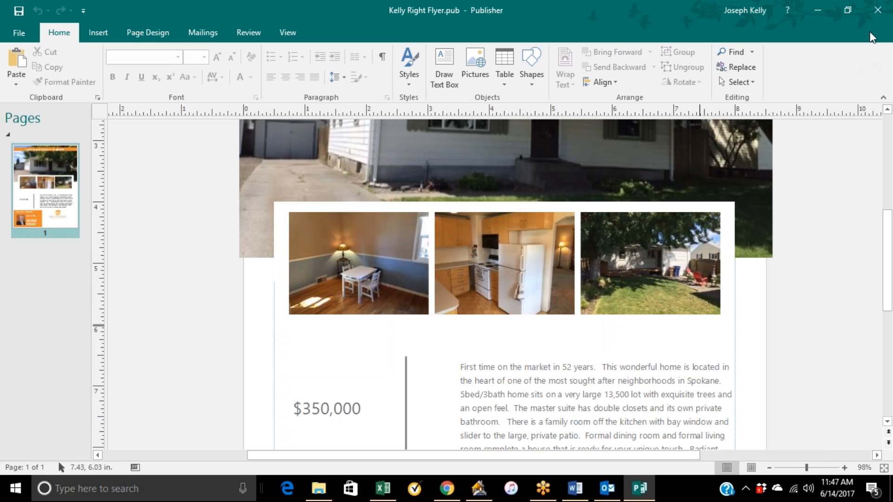
scroll(742, 215, "up", 5)
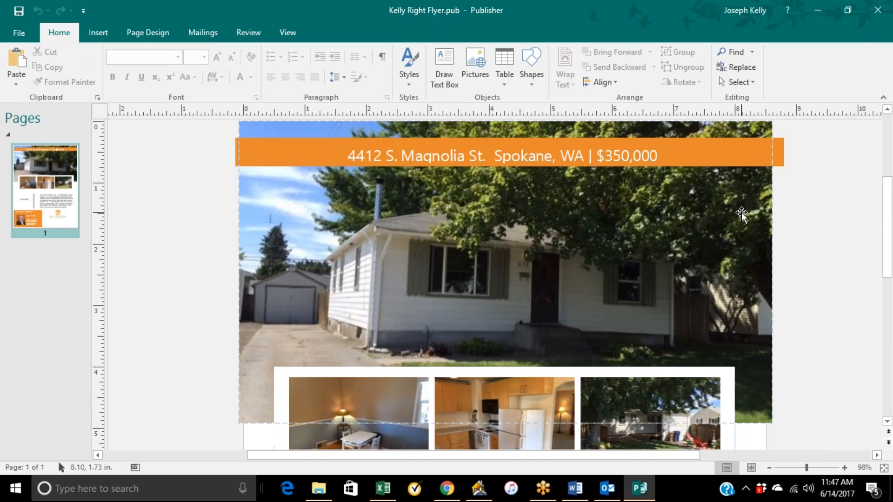
Replace the price in the flyer's address header with "MLS 2017dfd".
scroll(742, 214, "up", 1)
scroll(742, 215, "down", 2)
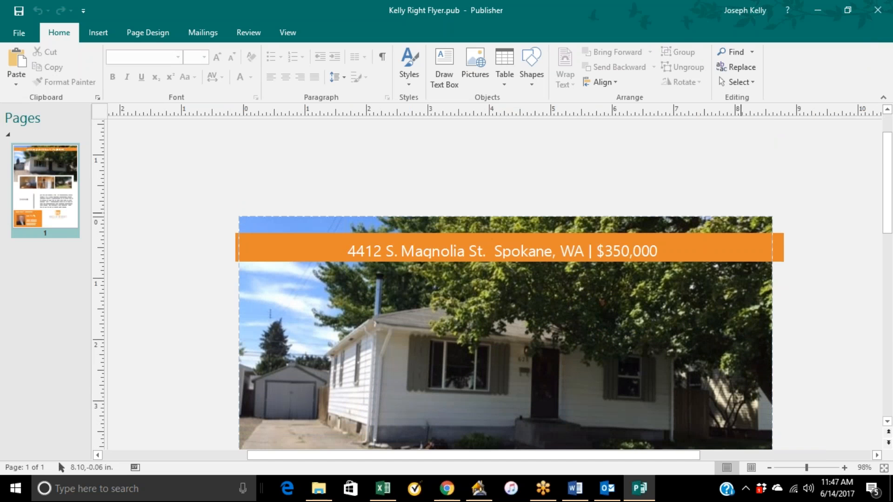
scroll(617, 312, "down", 1)
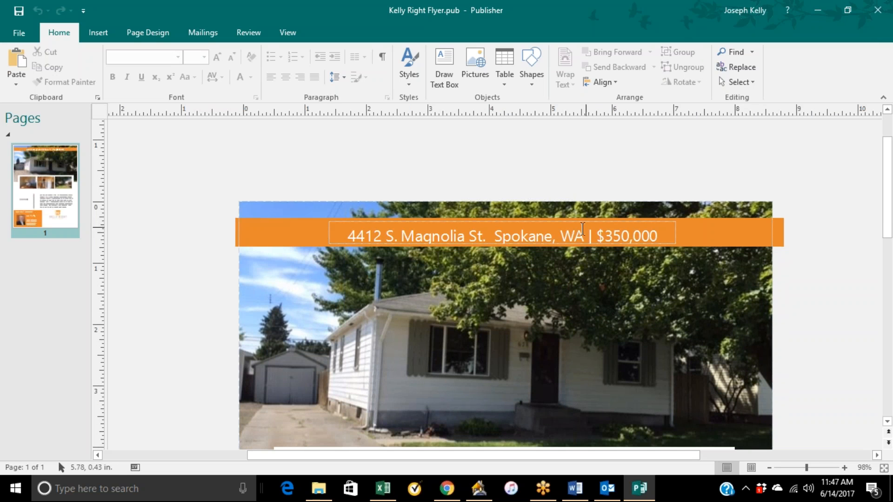
left_click_drag(588, 237, 349, 236)
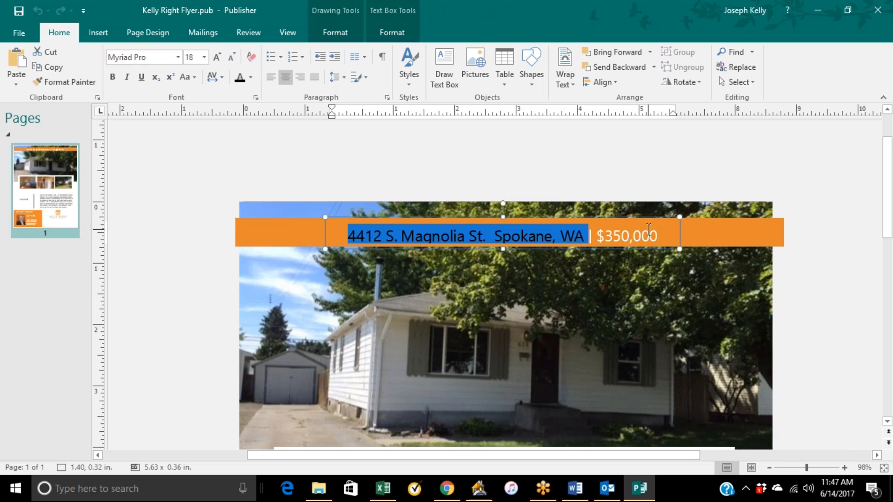
left_click_drag(661, 234, 602, 228)
type("MLS 2017dfd")
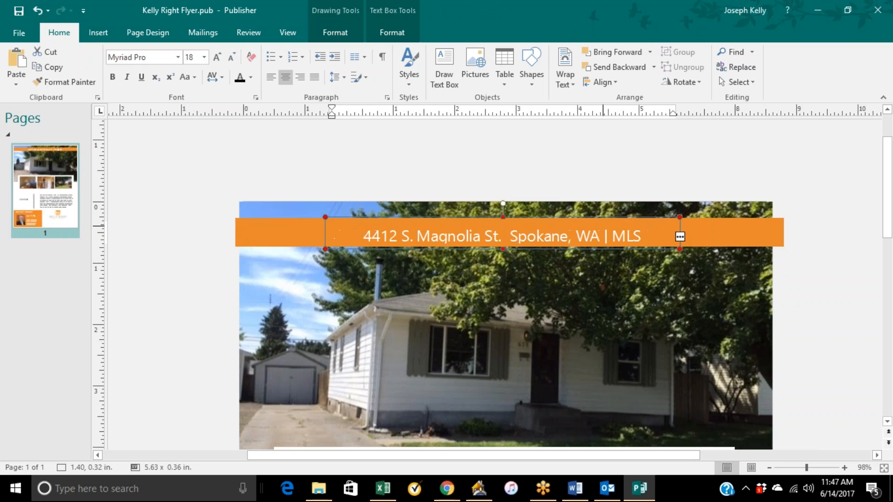
key("BackSpace")
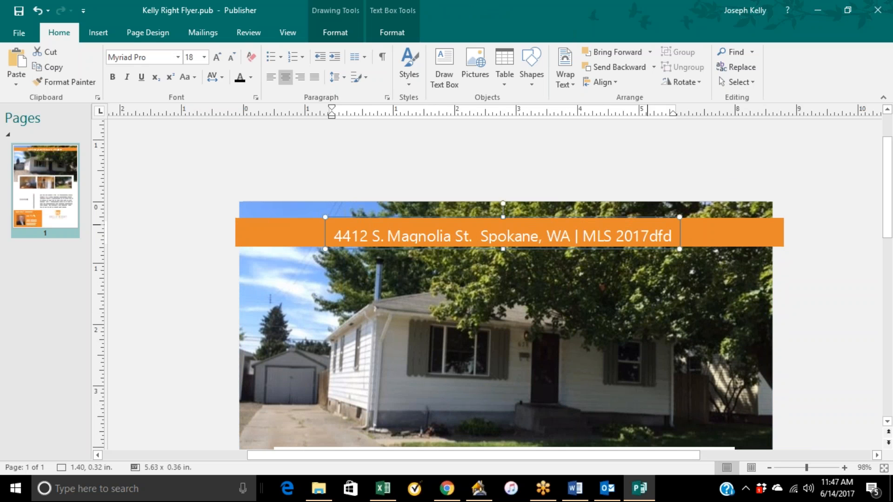
Drag three Moore Sale interior photos from File Explorer into the flyer's three thumbnail frames.
left_click(616, 336)
left_click_drag(624, 342, 583, 340)
scroll(661, 316, "down", 6)
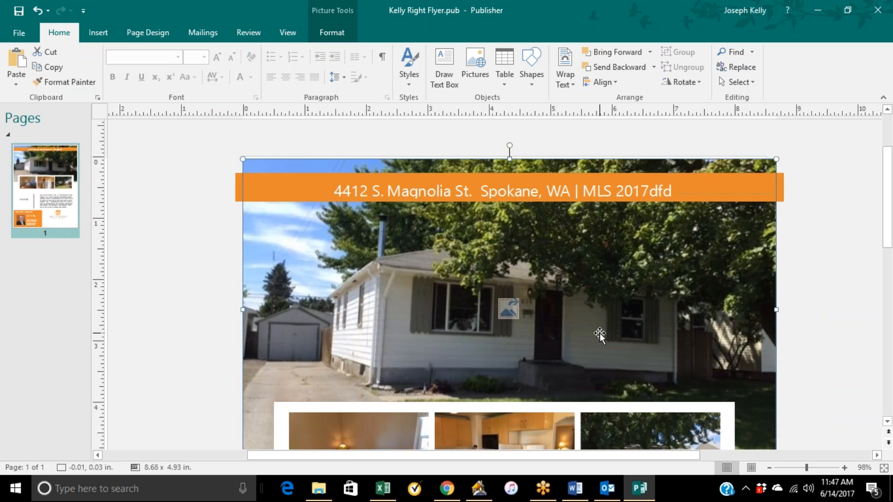
left_click(847, 10)
left_click_drag(810, 321, 370, 314)
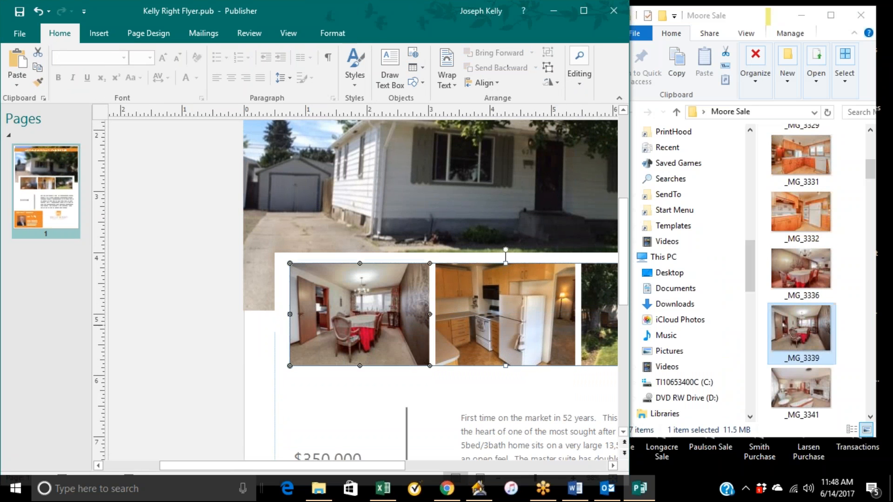
left_click_drag(809, 220, 506, 313)
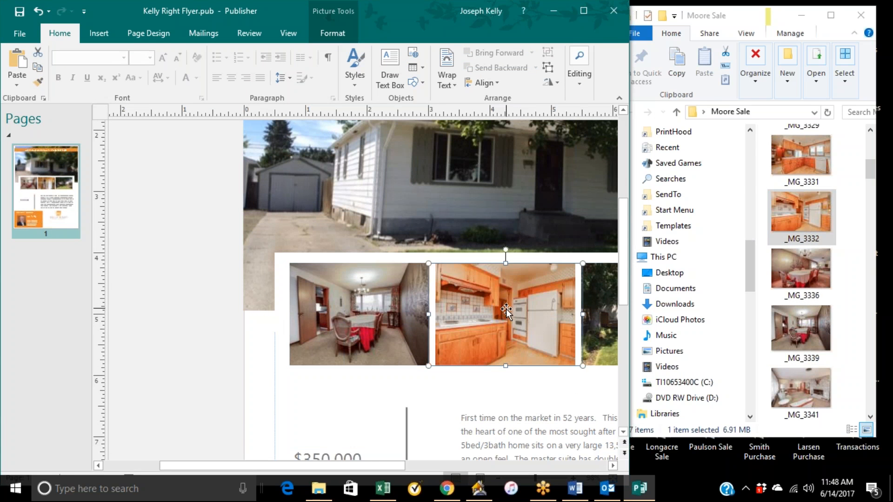
left_click_drag(801, 158, 607, 312)
Replace the flyer's main photo with the living room picture _MG_3341 and maximize Publisher again.
left_click_drag(798, 396, 438, 187)
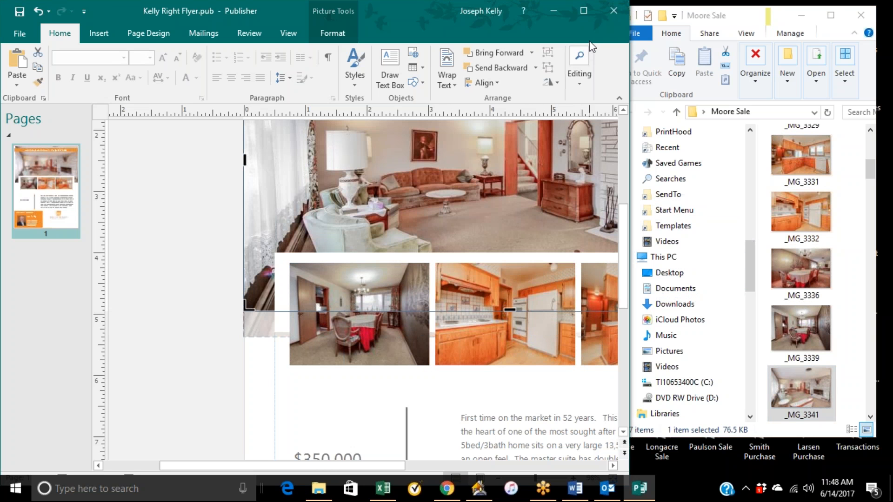
left_click(583, 11)
scroll(456, 280, "up", 5)
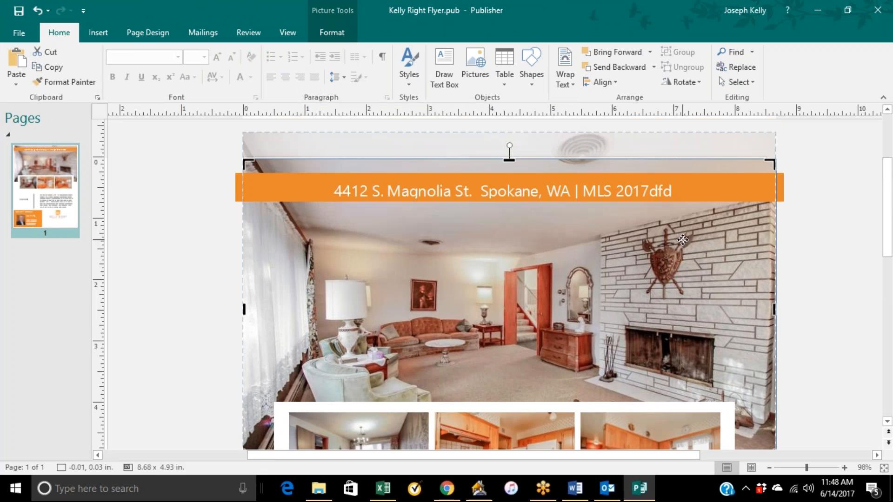
Change the header's MLS number to 201745.
left_click(679, 221)
left_click(678, 221)
key("BackSpace")
key("BackSpace")
key("BackSpace")
key("BackSpace")
type("7")
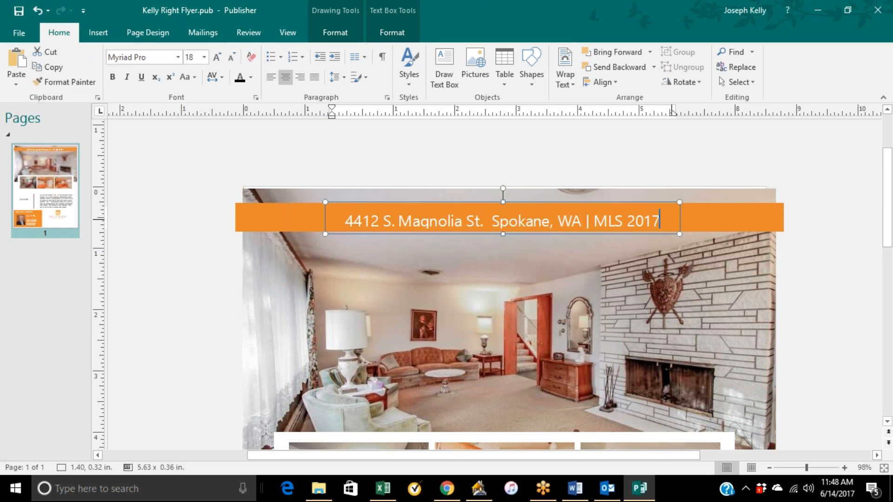
type("45")
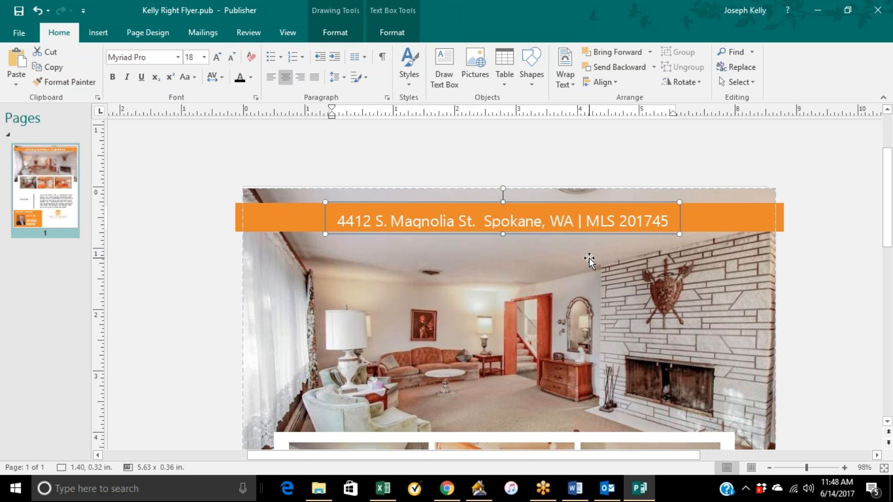
Replace the agent name in the Call for a Viewing block with the listing agent's full name.
scroll(563, 319, "down", 1)
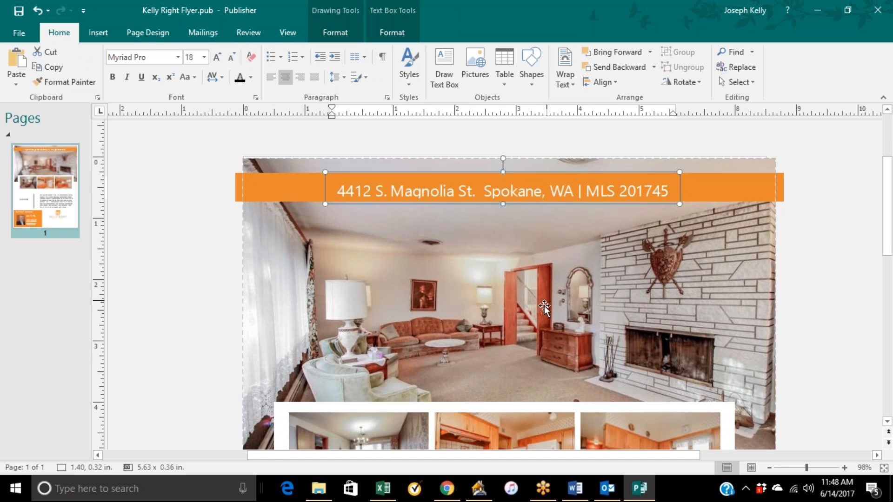
scroll(547, 309, "down", 1)
scroll(547, 310, "down", 3)
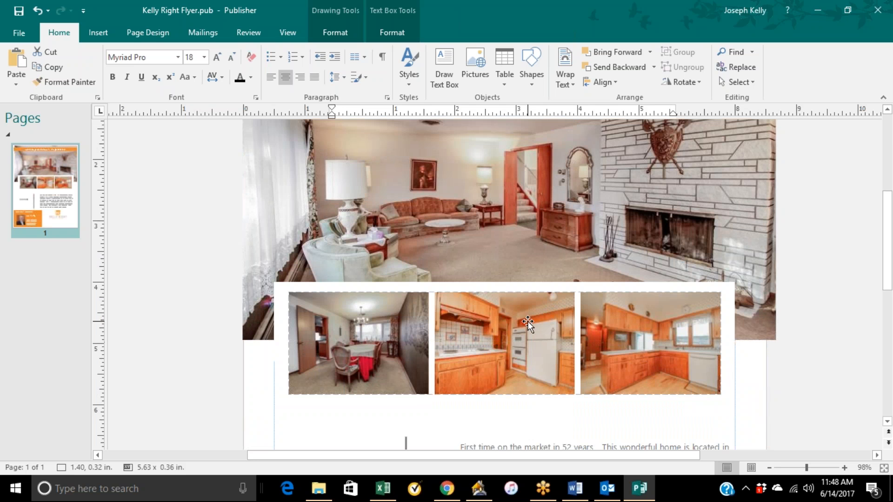
scroll(395, 342, "down", 5)
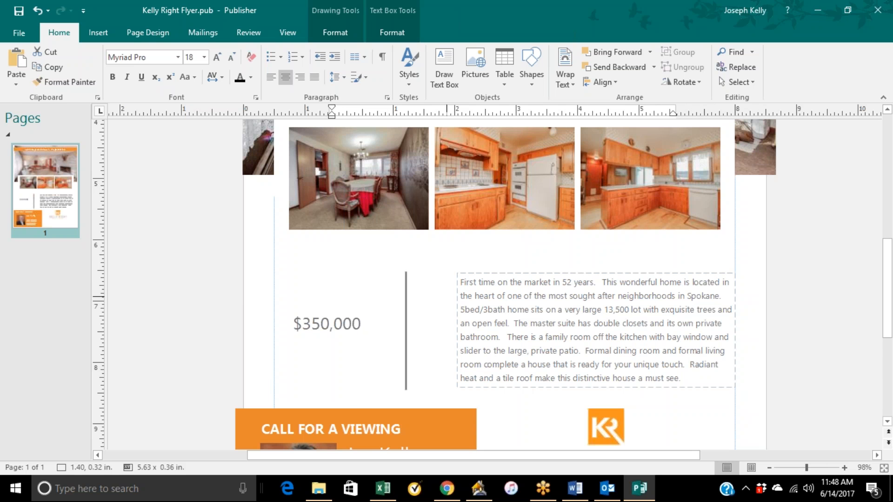
scroll(365, 326, "down", 3)
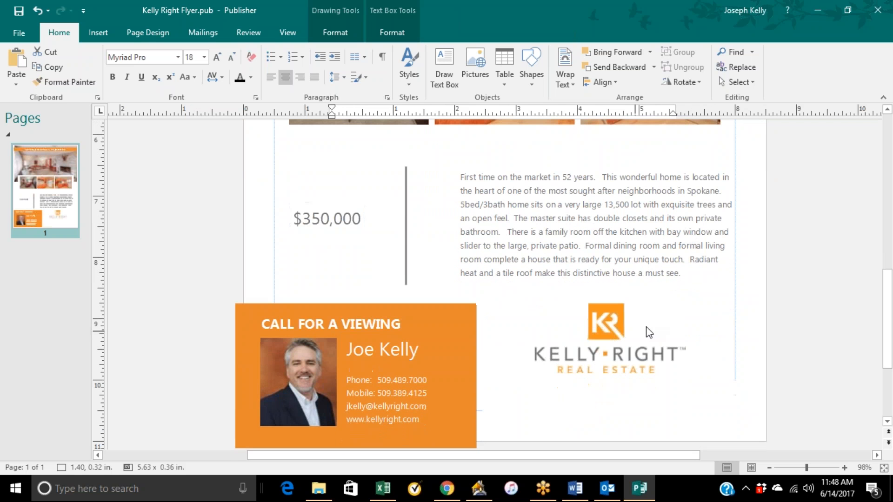
left_click(605, 338)
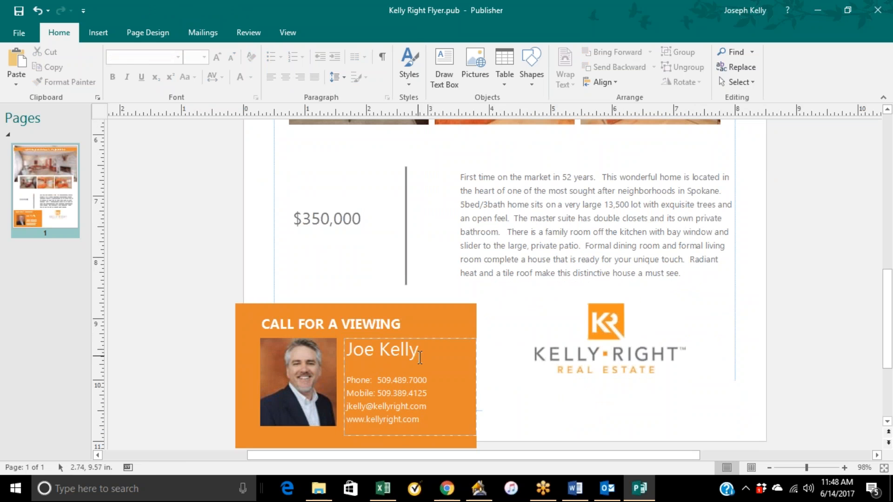
left_click(421, 351)
key("BackSpace")
key("BackSpace")
key("BackSpace")
key("BackSpace")
key("BackSpace")
key("BackSpace")
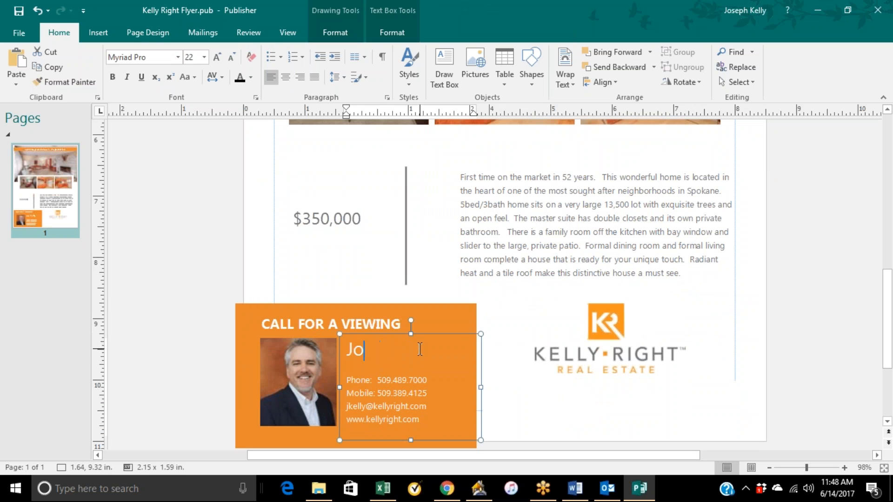
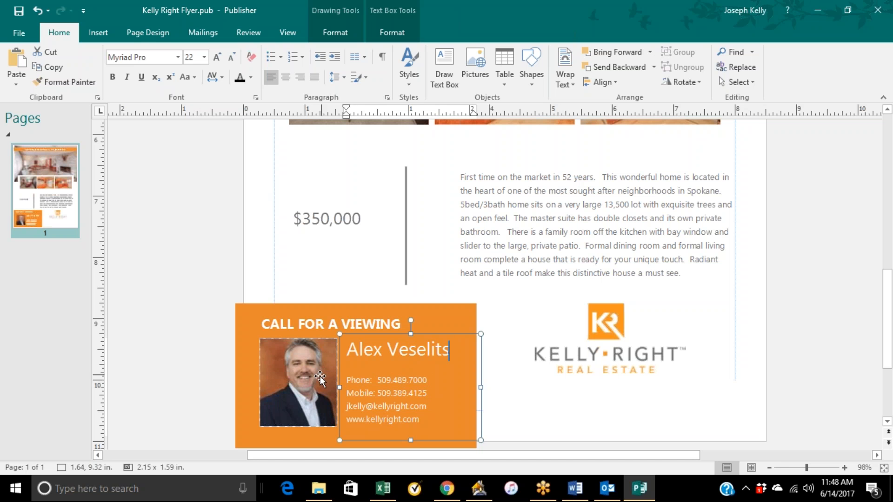
Examine the contact block's photo and phone number and the divider line beside the price.
mouse_move(320, 380)
left_mouse_down()
mouse_move(219, 378)
mouse_move(317, 377)
mouse_move(322, 384)
left_mouse_up()
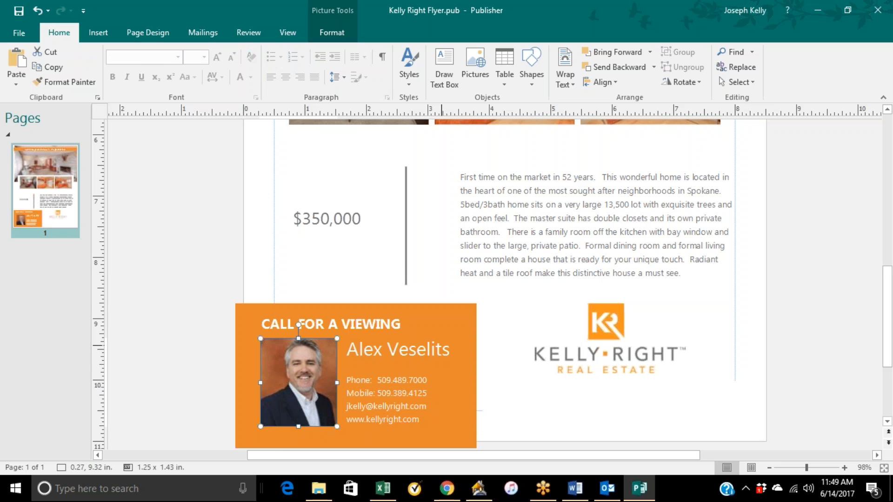
left_click_drag(427, 380, 381, 379)
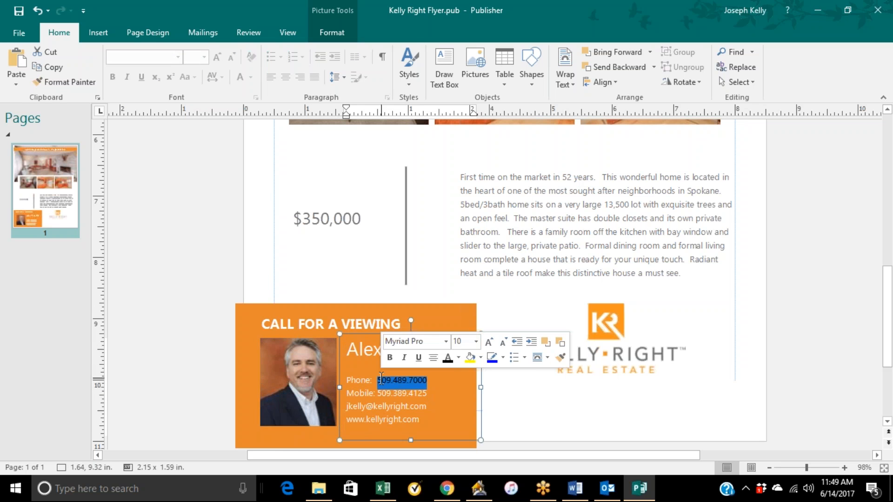
left_click(444, 385)
scroll(492, 376, "up", 4)
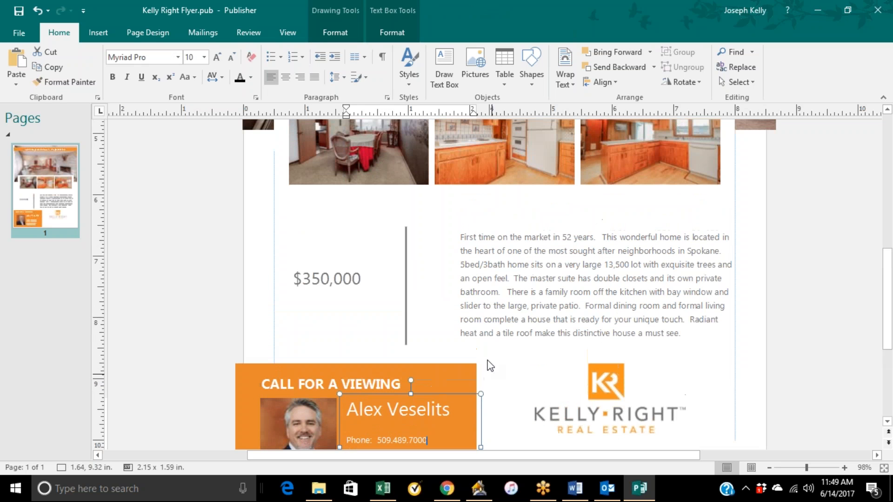
left_click(406, 284)
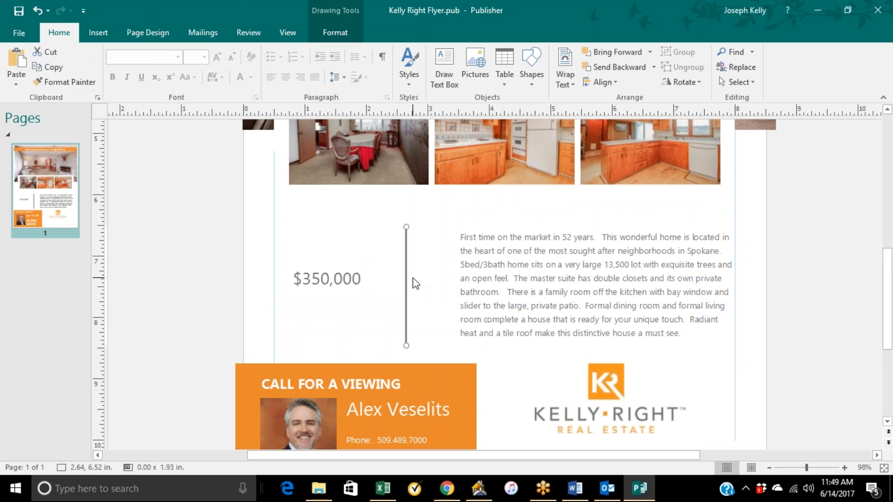
left_click_drag(403, 247, 405, 217)
key("Escape")
scroll(586, 264, "up", 7)
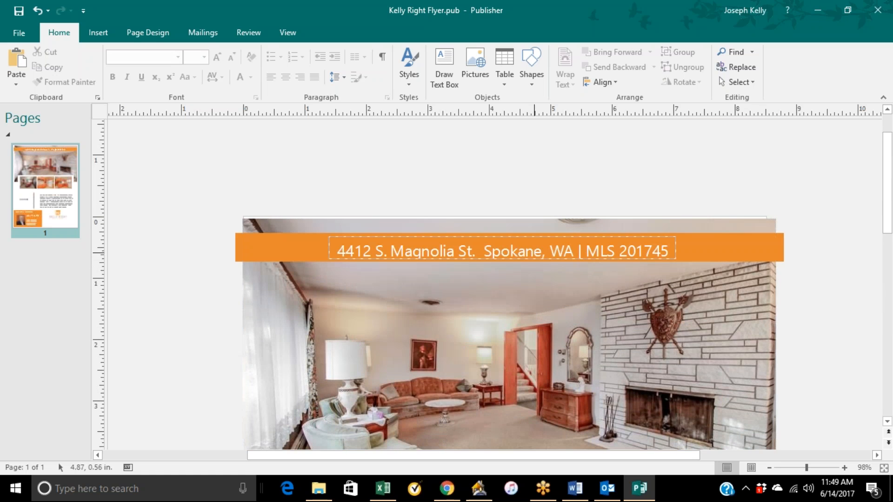
Drag the house exterior photo 1 from the Moore Sale folder onto the flyer's main photo.
scroll(595, 279, "down", 5)
scroll(605, 293, "down", 5)
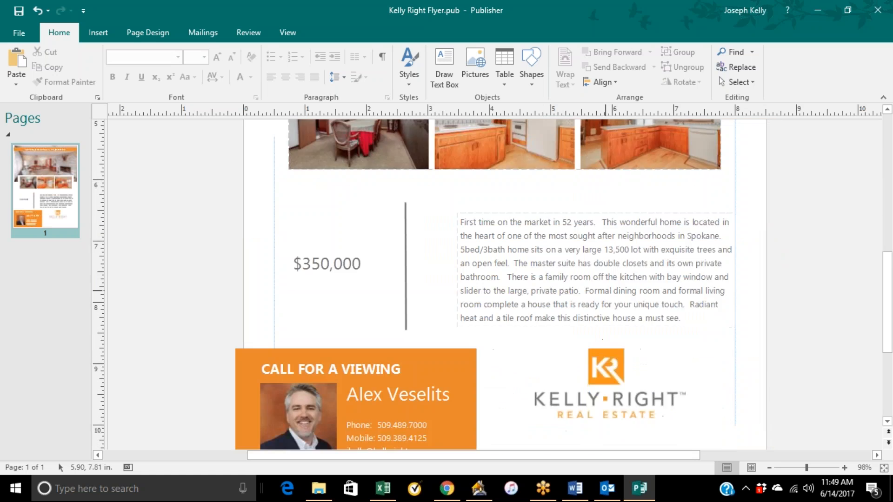
scroll(609, 296, "up", 5)
scroll(631, 276, "up", 3)
right_click(630, 291)
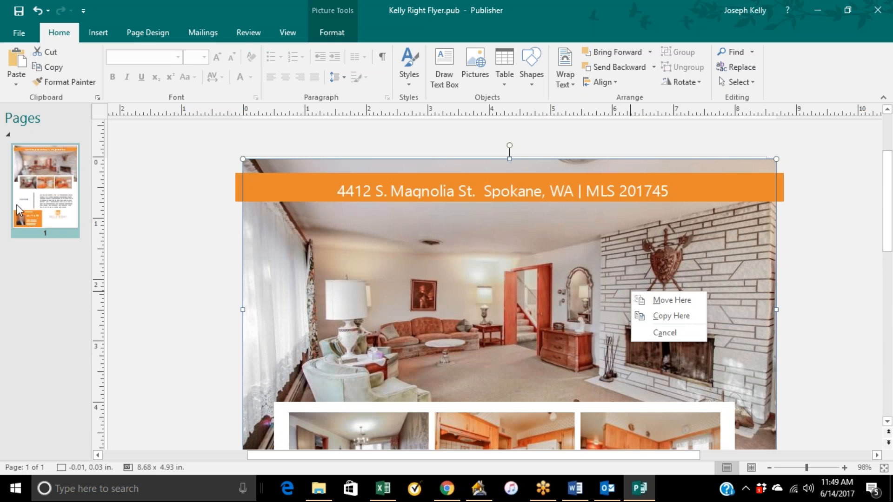
left_click(851, 18)
left_click(850, 19)
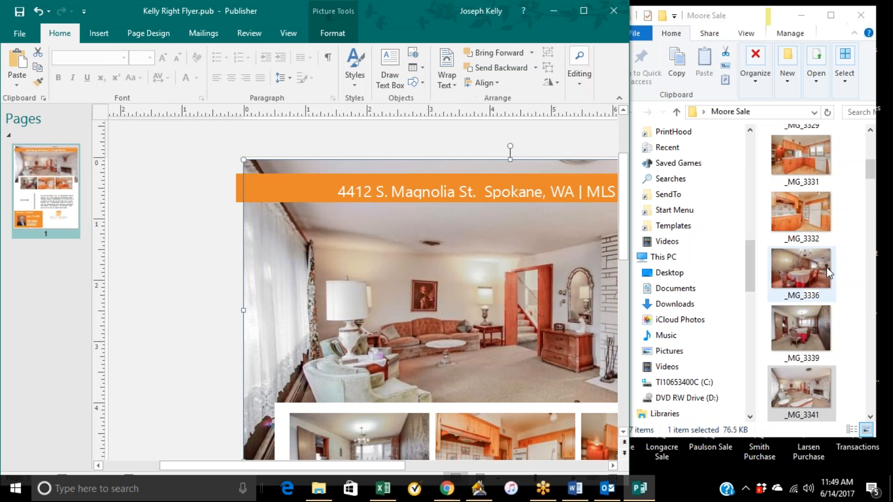
scroll(817, 391, "down", 3)
scroll(814, 340, "down", 5)
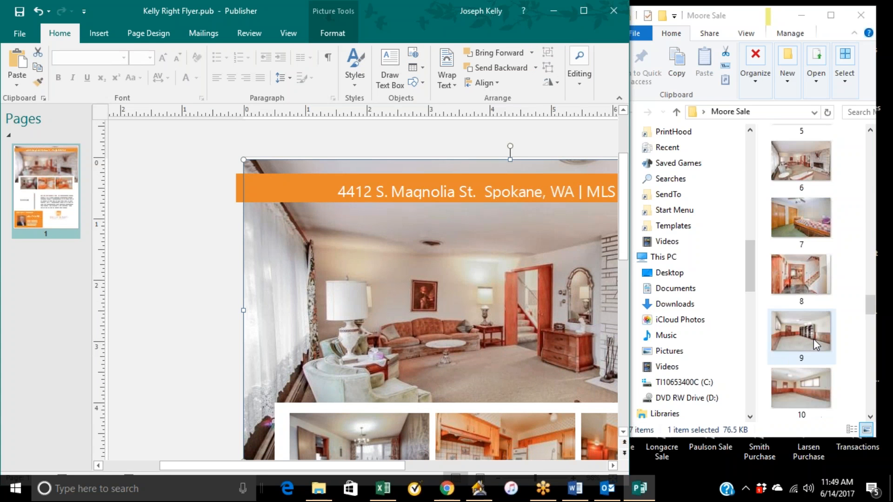
left_click_drag(811, 363, 530, 300)
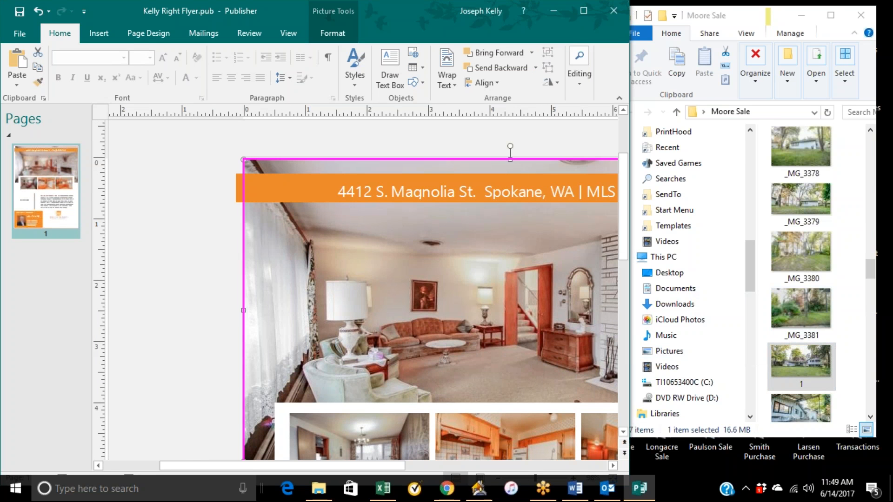
left_click_drag(501, 331, 501, 331)
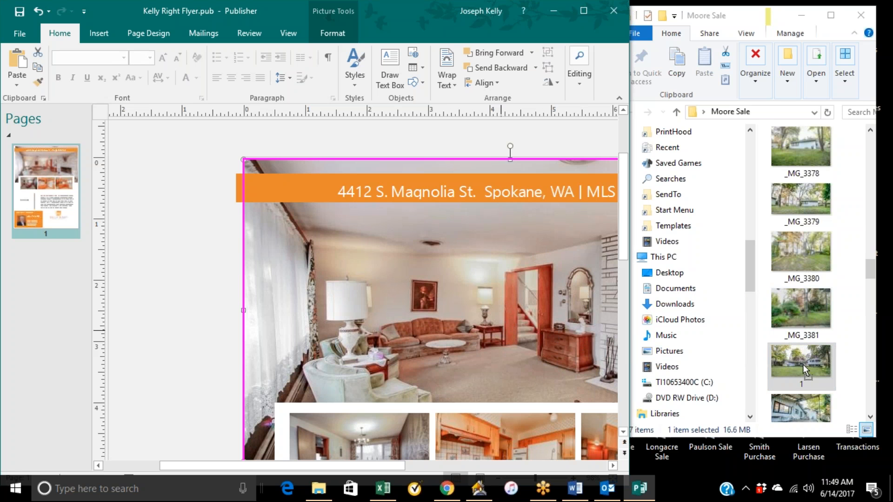
left_click_drag(803, 365, 582, 285)
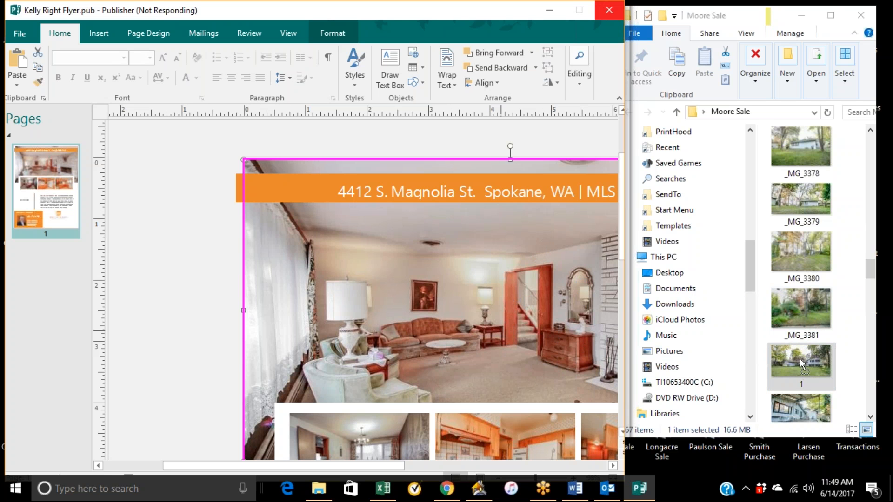
left_click(584, 10)
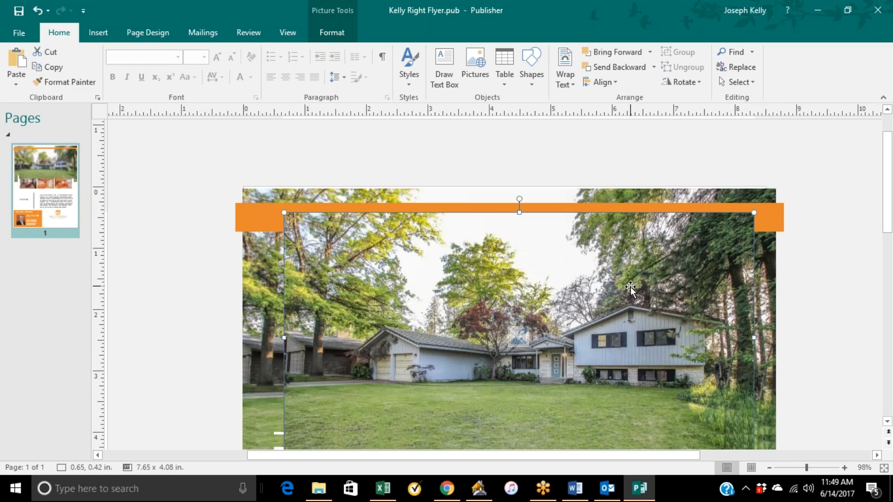
Undo the last picture placement over the address header.
right_click(556, 275)
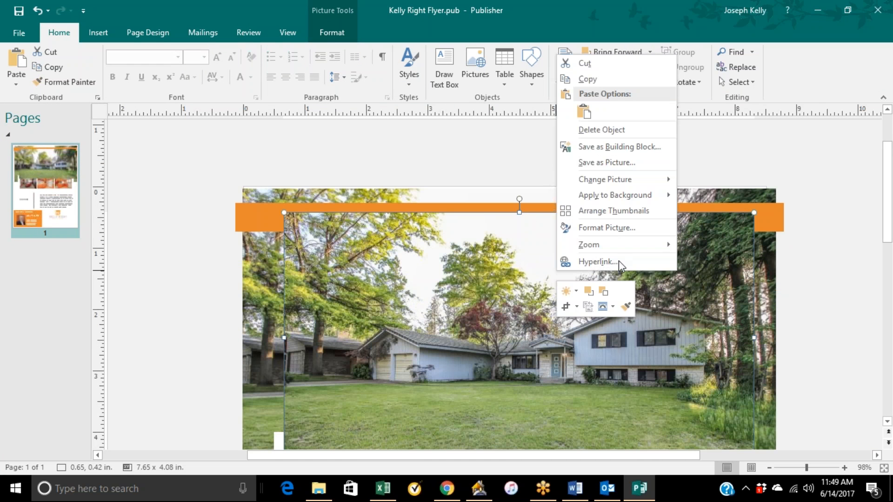
left_click(41, 13)
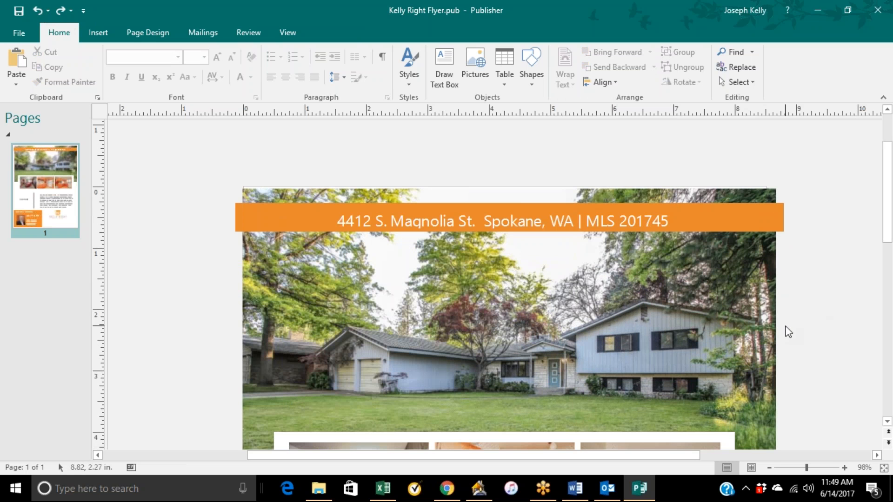
scroll(787, 330, "down", 1)
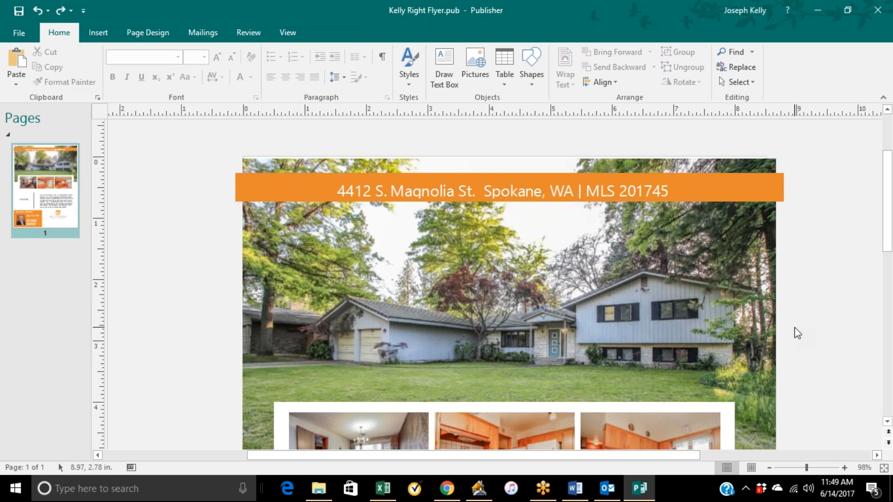
Review the finished flyer from the main photo down to the price, description and contact block.
scroll(810, 342, "down", 4)
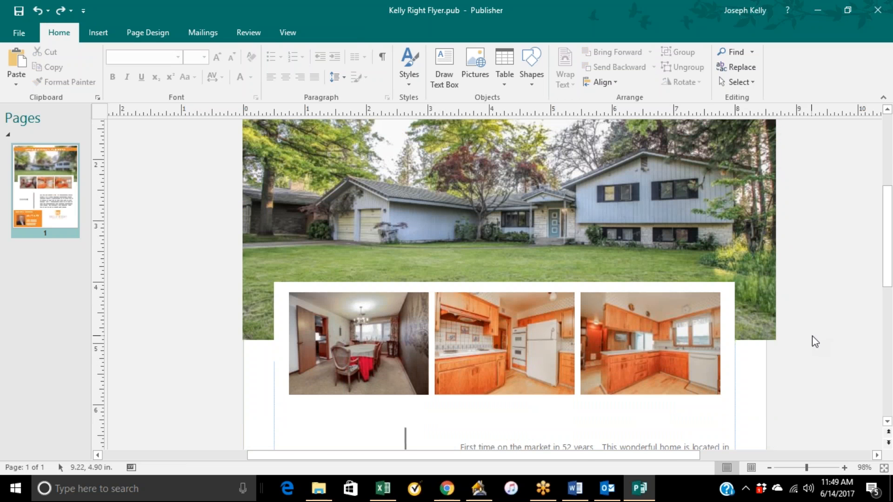
scroll(704, 381, "down", 5)
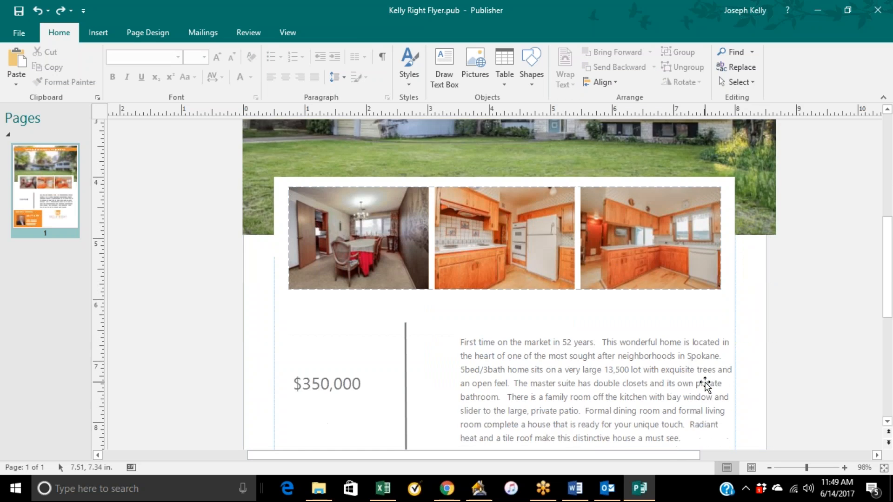
scroll(706, 392, "down", 4)
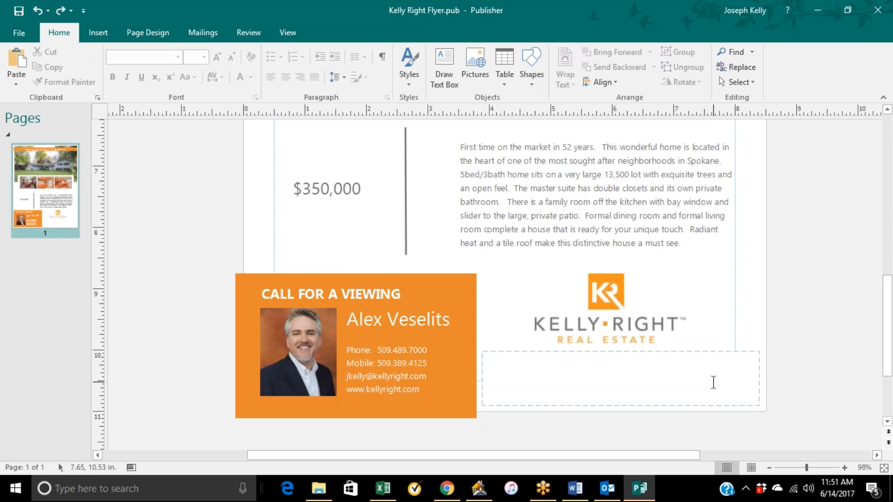
left_click(454, 489)
left_click(287, 12)
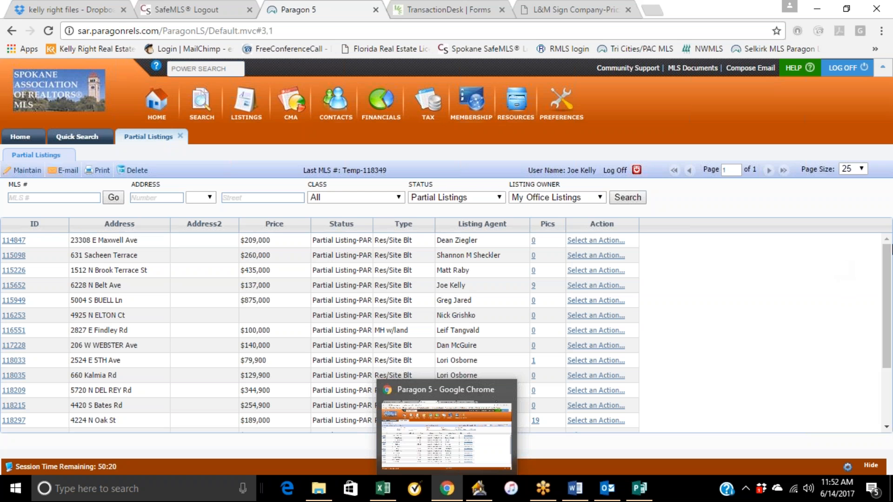
left_click(817, 10)
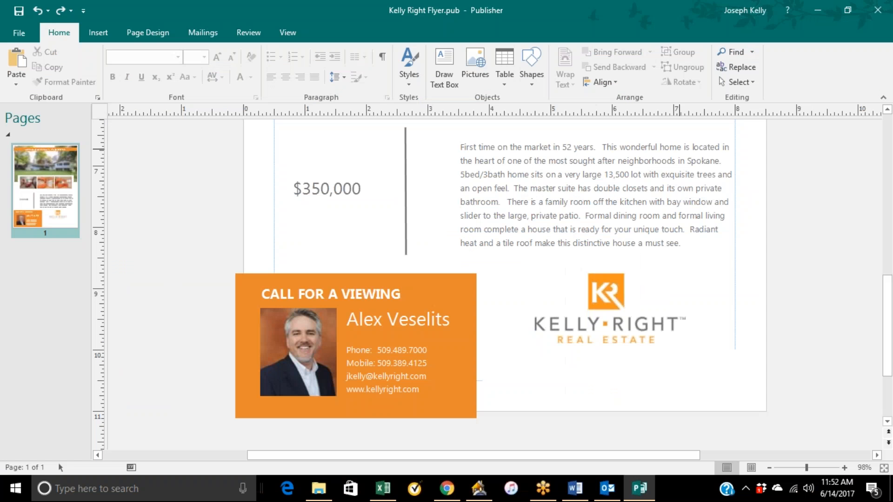
left_click(819, 10)
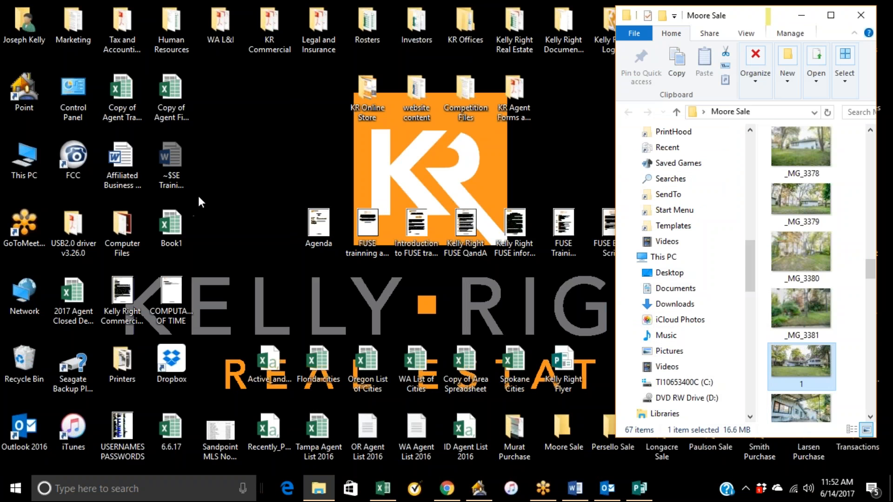
left_click_drag(195, 196, 204, 201)
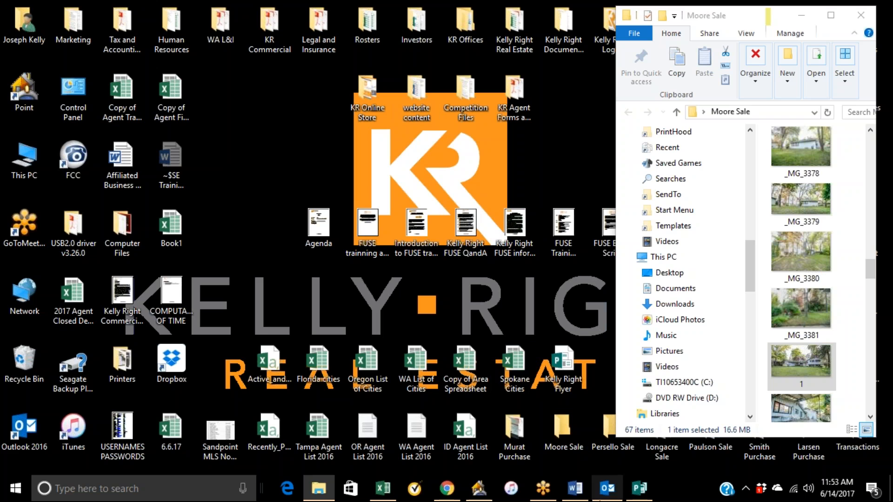
Switch to the FUSE Training Agenda document in Word and review the Week 1 listing paperwork topics.
left_click(576, 494)
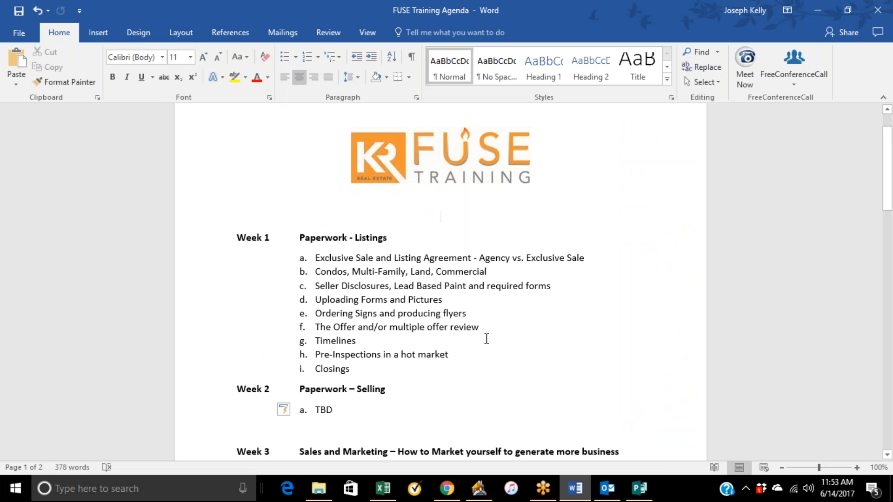
scroll(486, 338, "up", 2)
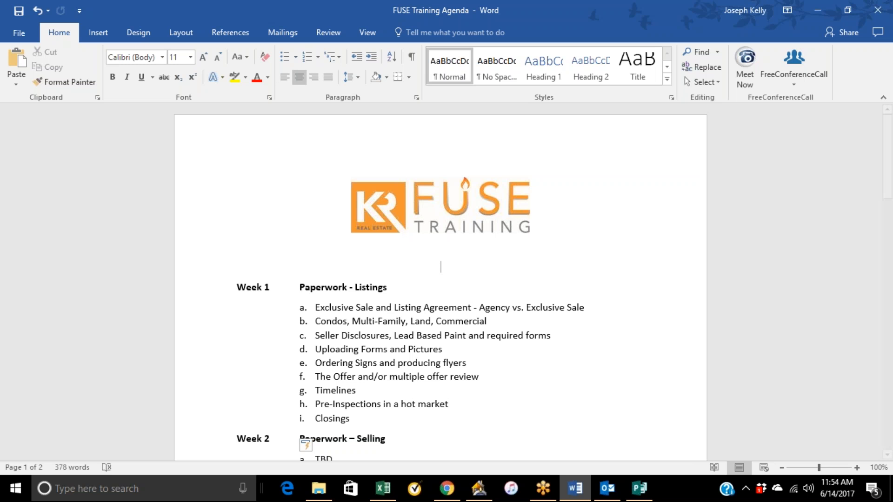
left_click(817, 9)
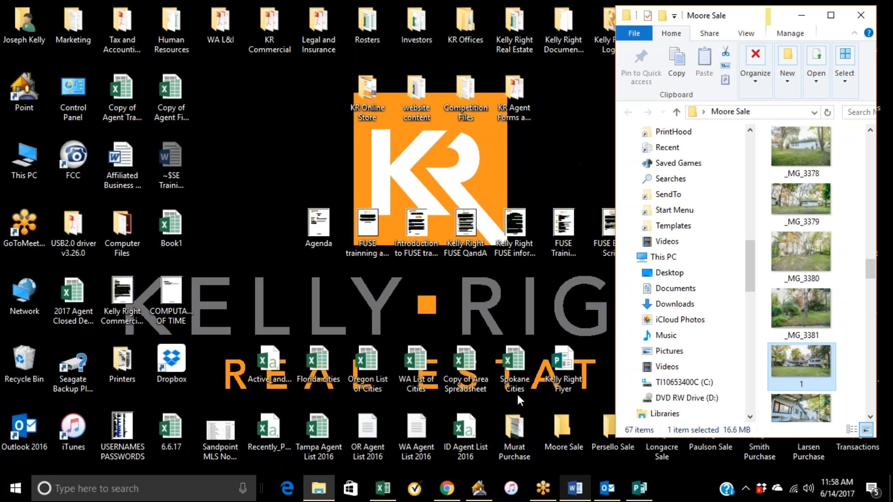
left_click(575, 488)
scroll(445, 394, "down", 1)
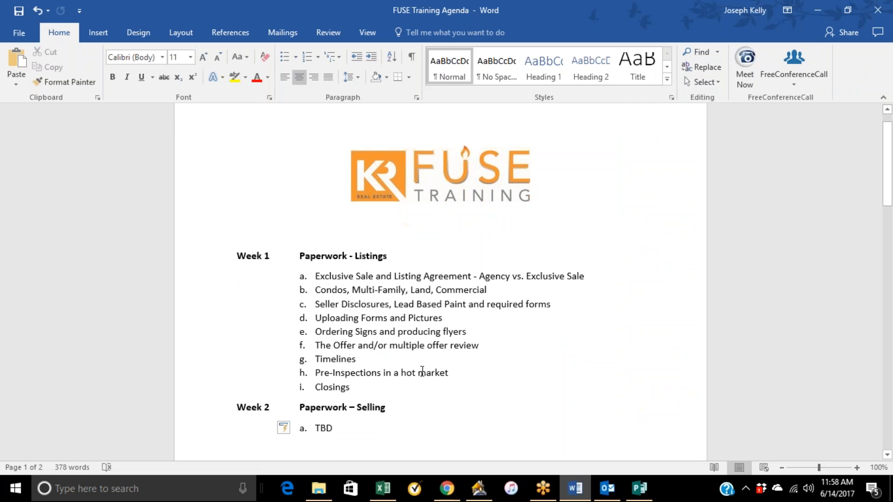
scroll(449, 367, "down", 1)
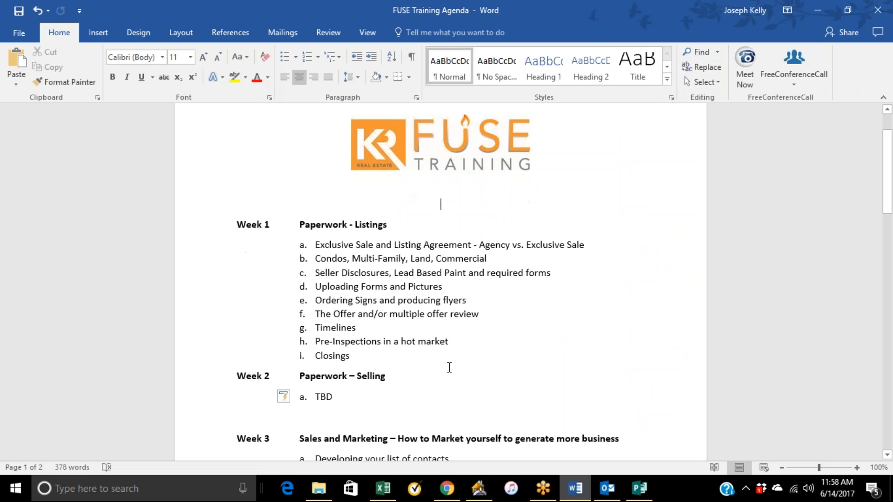